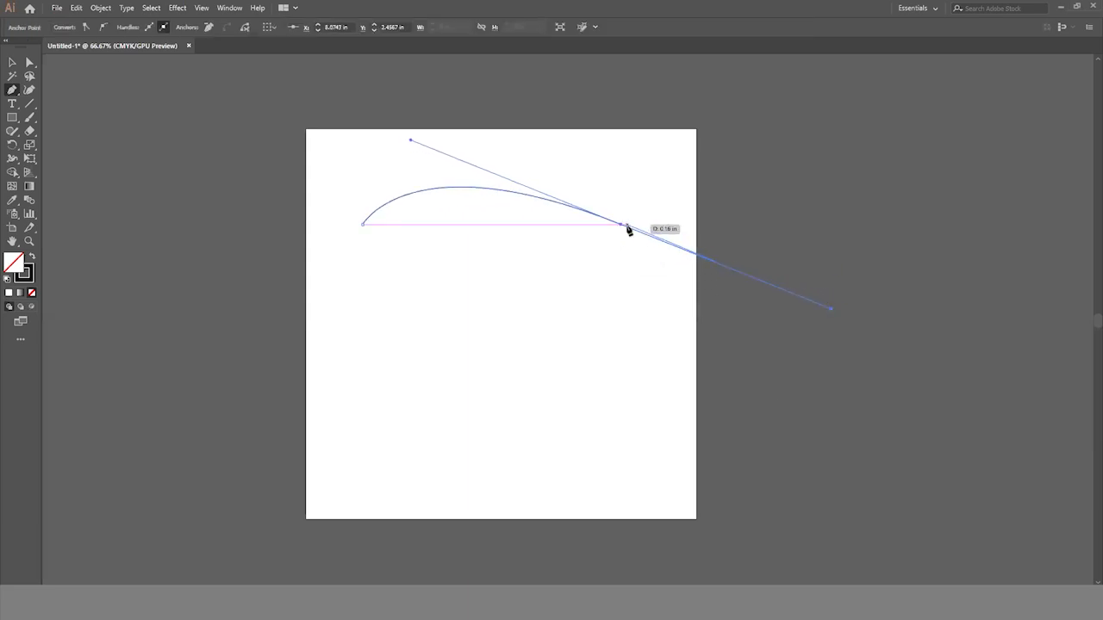
- Finish the long curved roofline shape with the Pen tool, adding the lower curve and notched front end, close the path and deselect it
drag(622, 226, 369, 268)
click(403, 229)
mouse_move(403, 229)
mouse_down()
mouse_move(446, 298)
mouse_move(423, 249)
mouse_move(405, 246)
mouse_up()
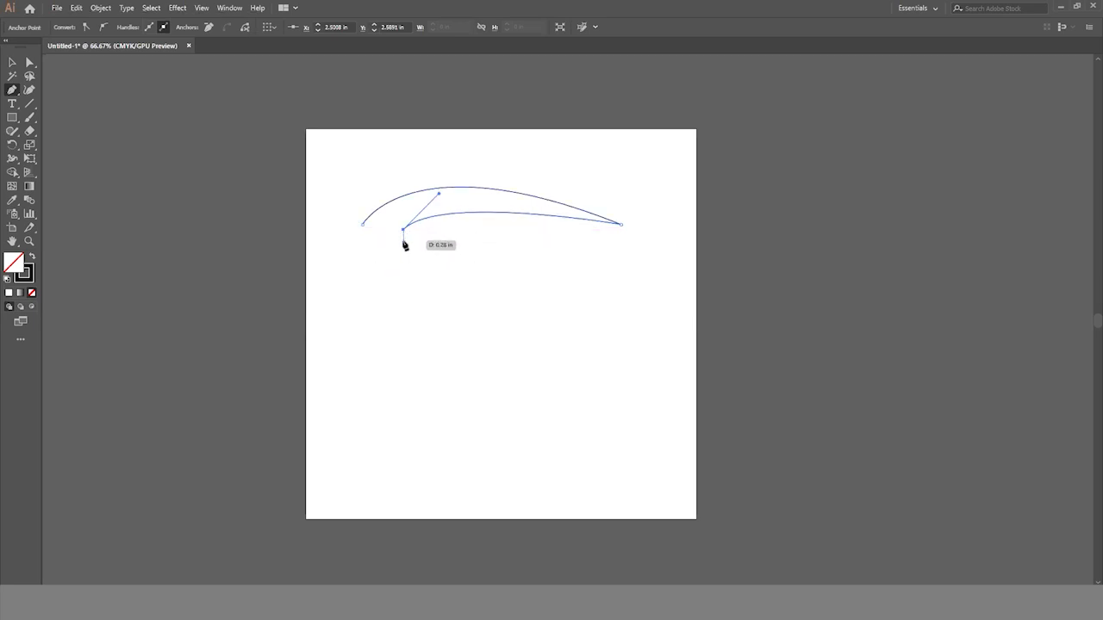
click(410, 242)
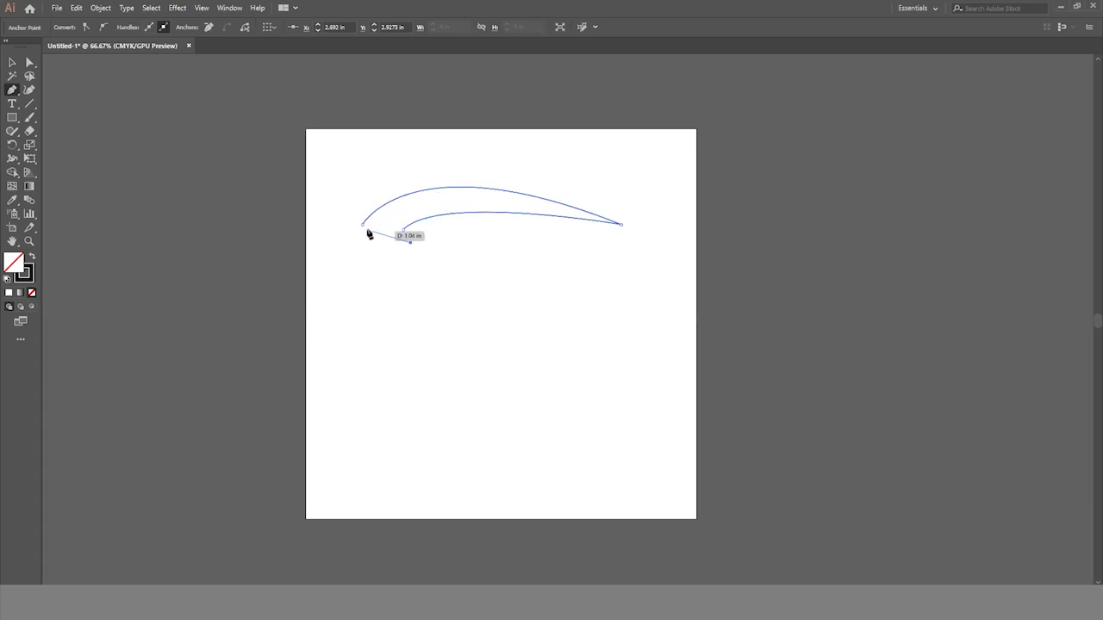
drag(362, 226, 352, 221)
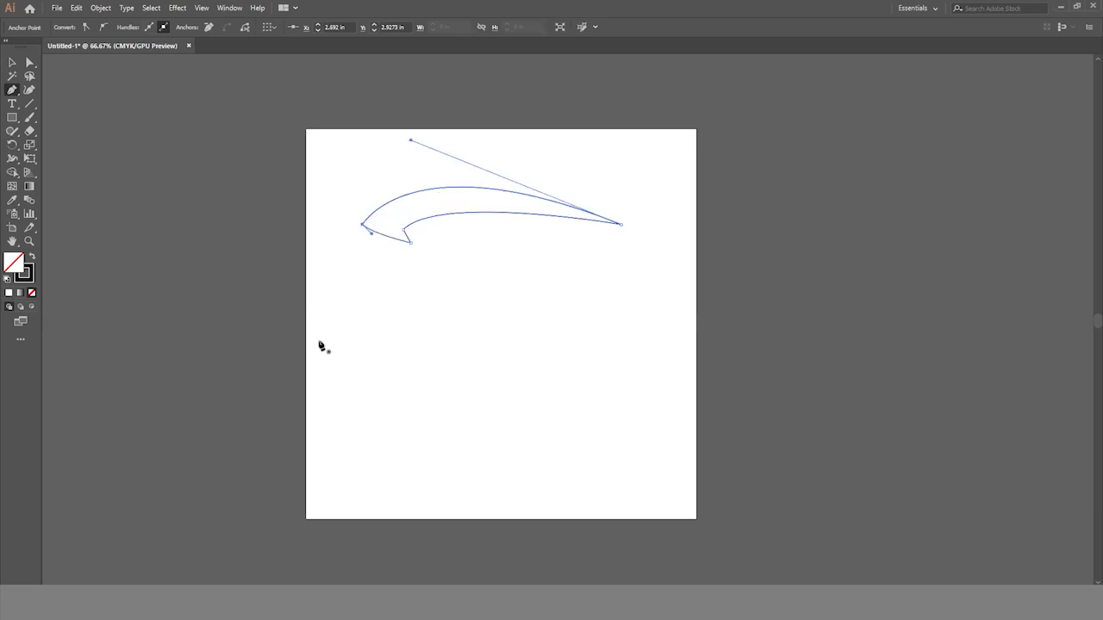
click(12, 63)
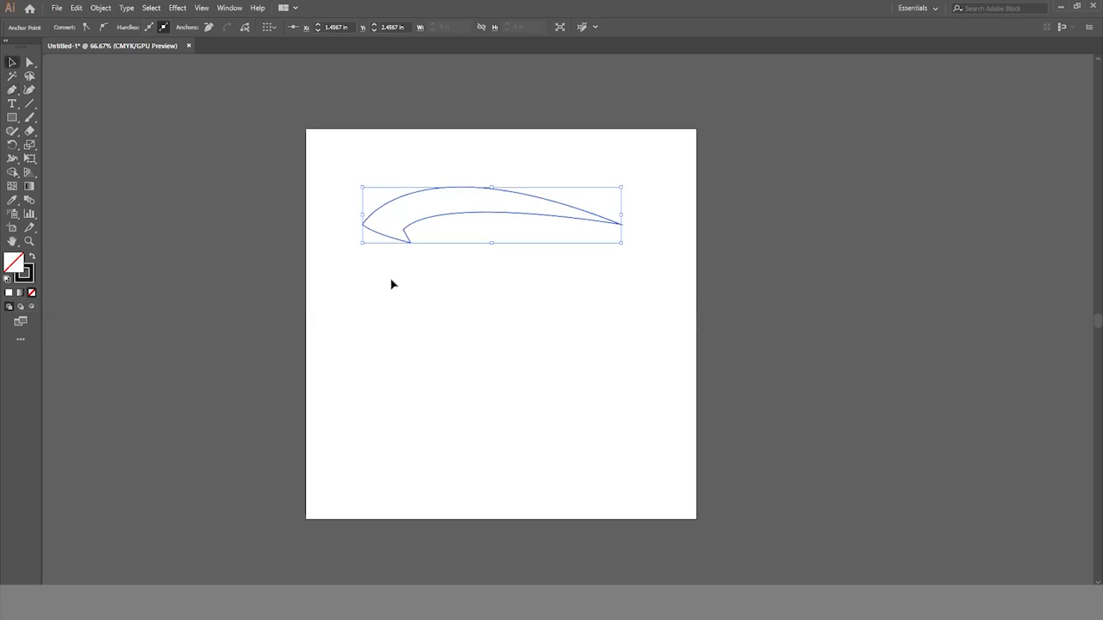
click(539, 292)
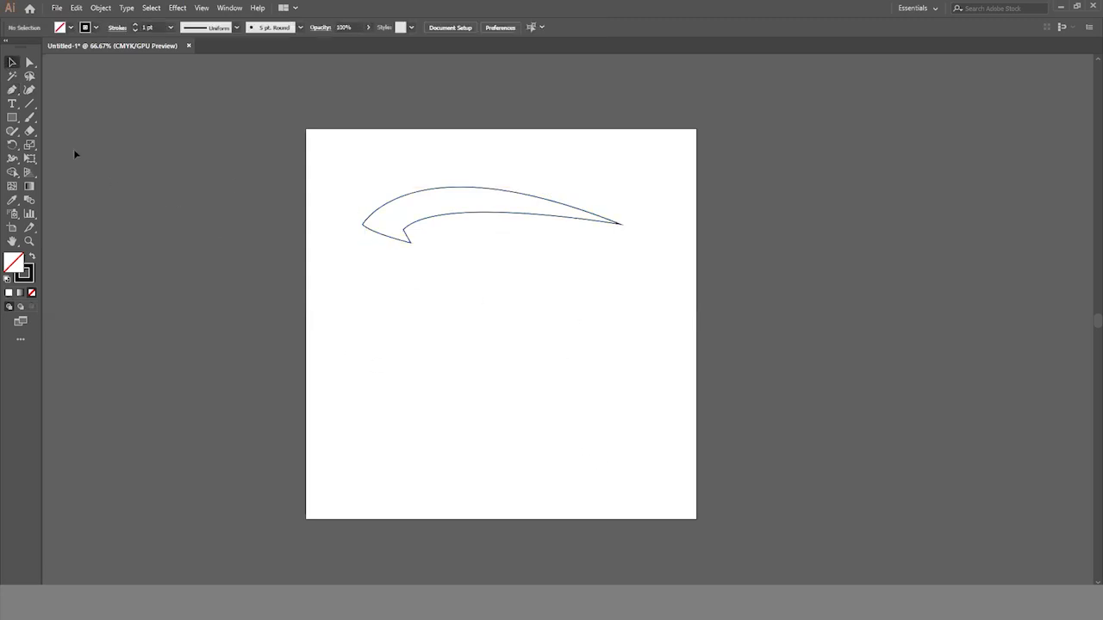
- Draw a smaller closed swoosh with a notched end and pointed tip below the front end of the roofline using the Pen tool
drag(12, 90, 58, 93)
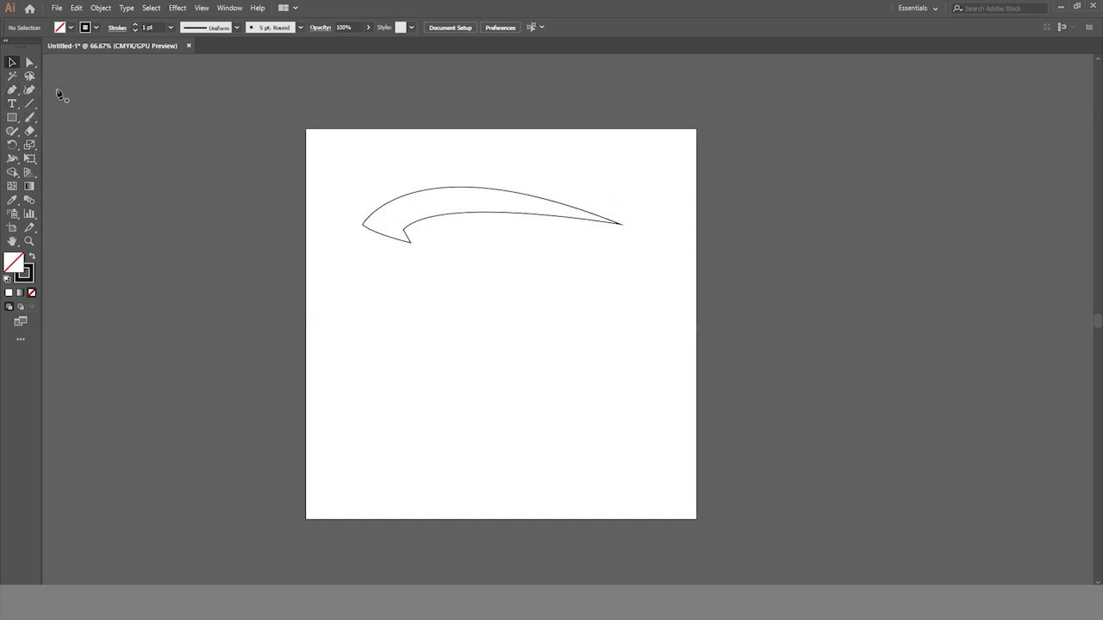
click(330, 257)
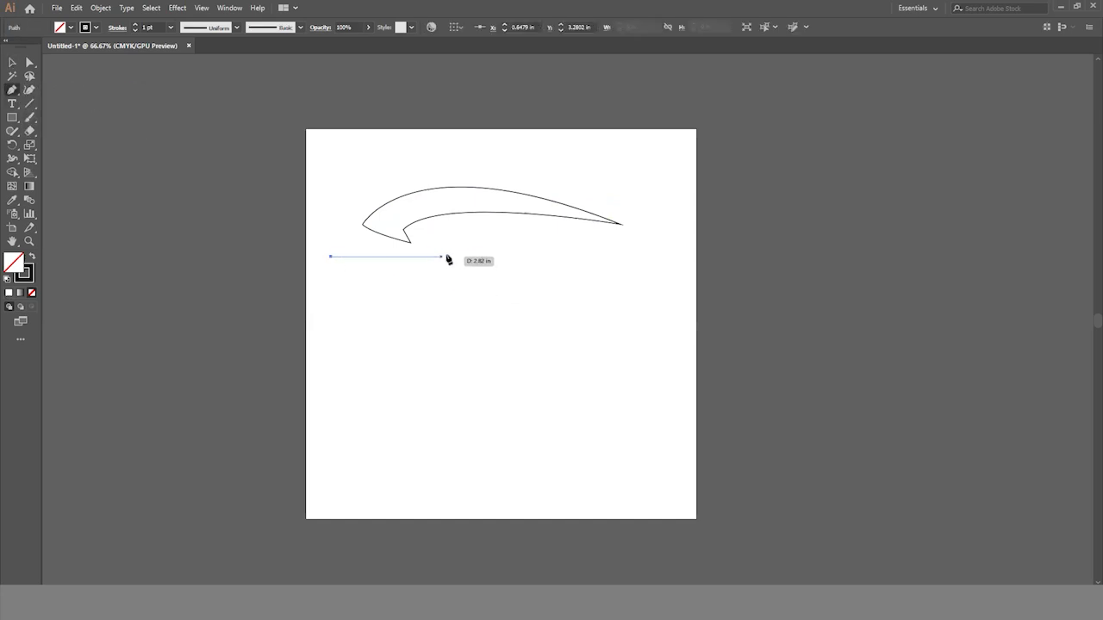
drag(472, 254, 596, 279)
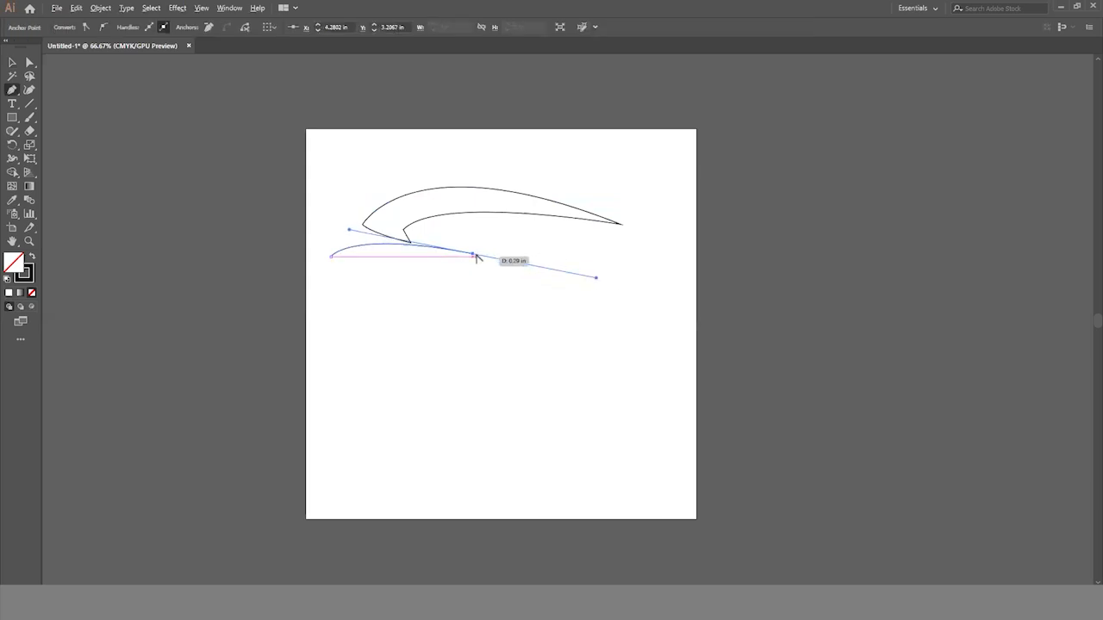
drag(473, 255, 328, 301)
click(339, 277)
drag(332, 257, 335, 259)
- Tilt the small front swoosh clockwise and position it just below the front end of the roofline
click(13, 62)
drag(477, 238, 423, 256)
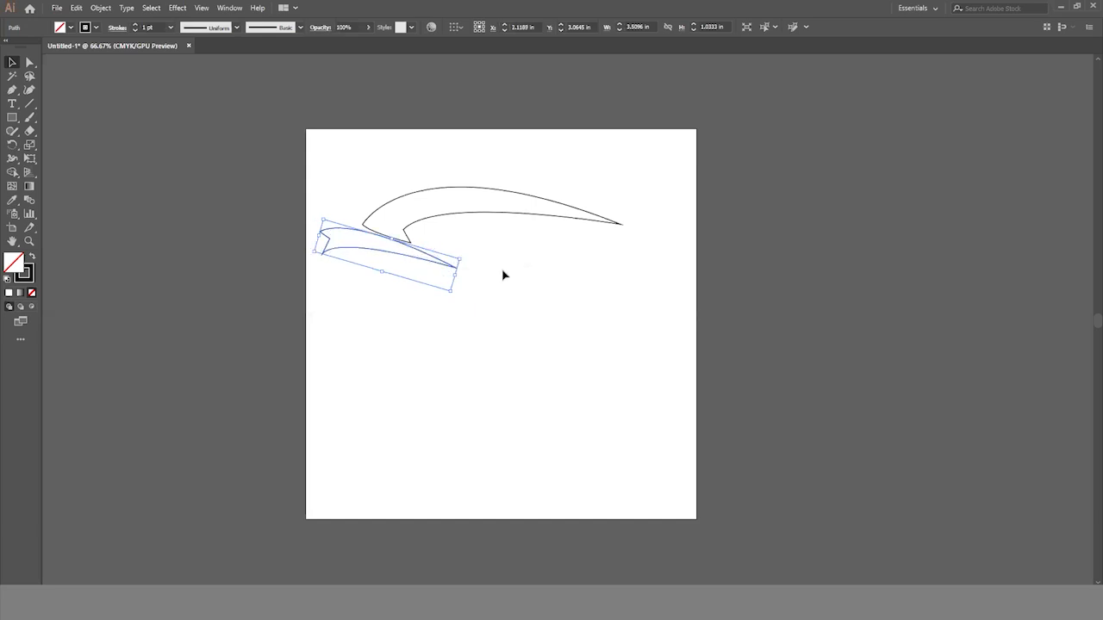
click(511, 306)
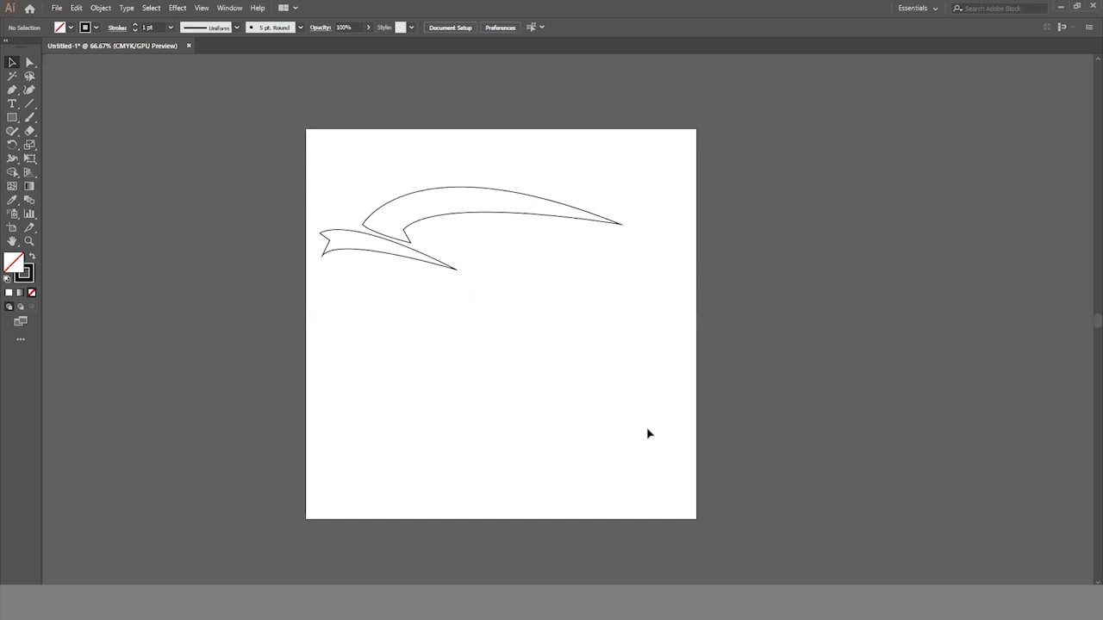
- Draw a third closed, tapering swoosh with the Pen tool below the roofline's rear tip, extending slightly past the artboard edge
click(12, 89)
click(535, 249)
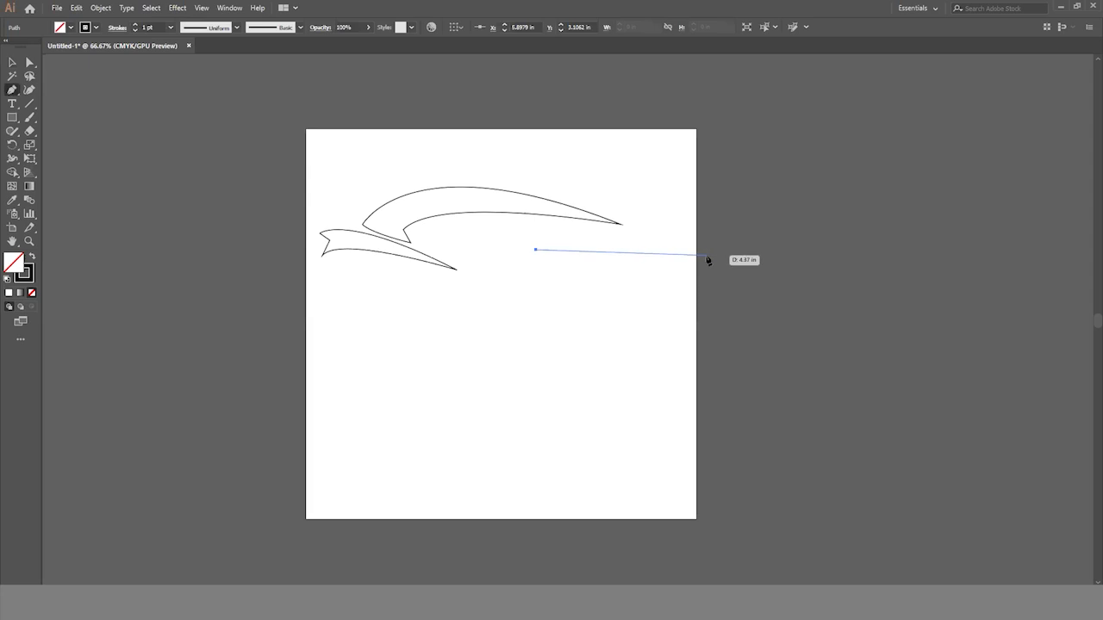
drag(718, 250, 849, 298)
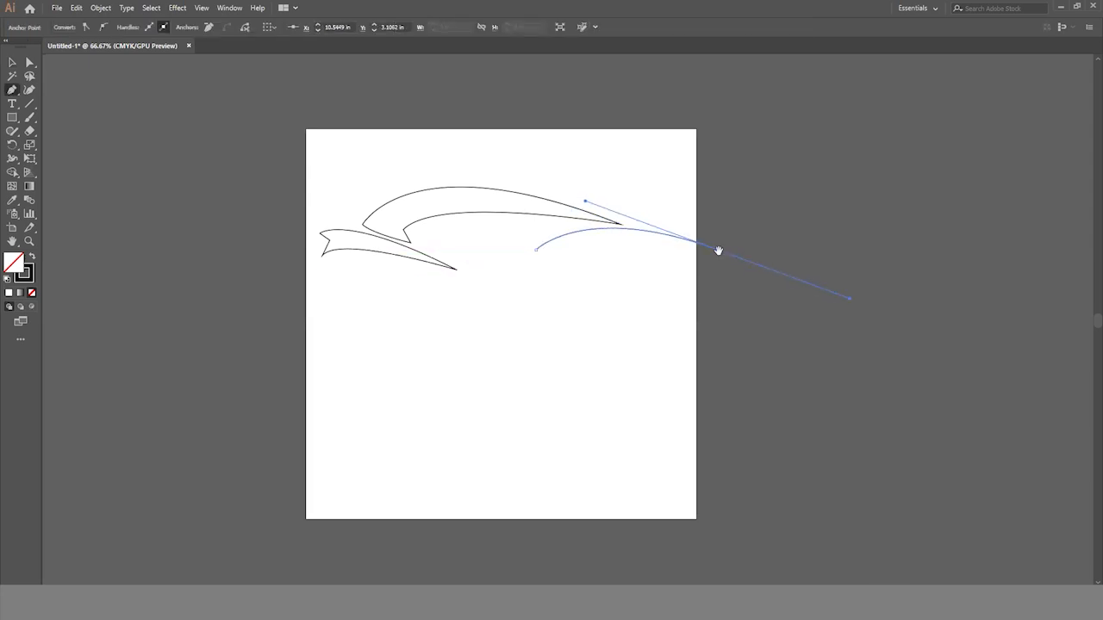
click(718, 251)
drag(561, 261, 536, 287)
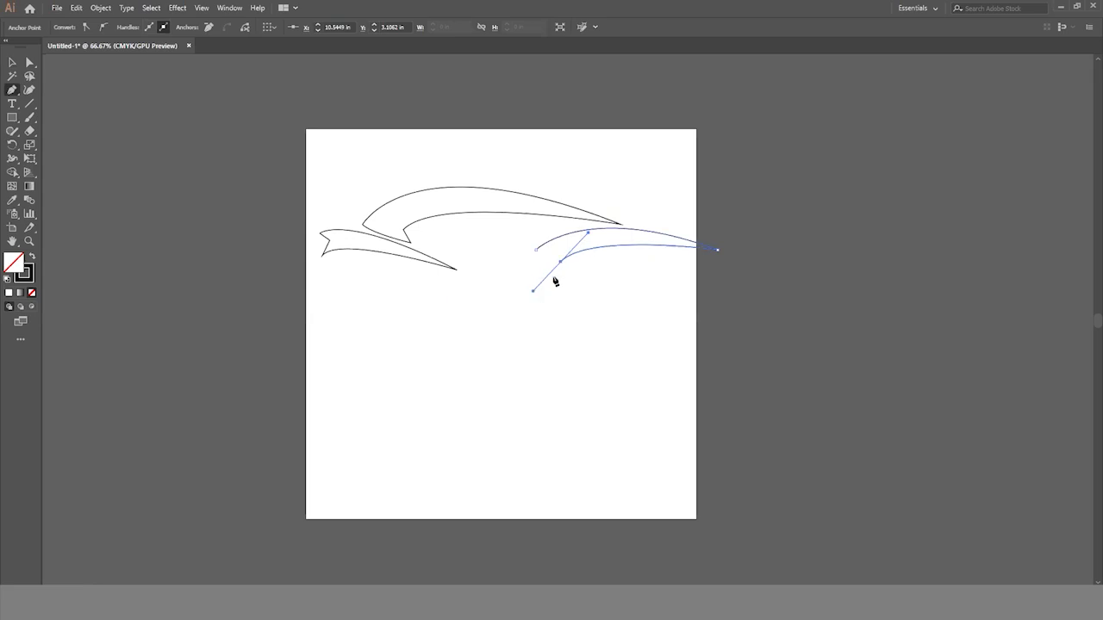
click(561, 261)
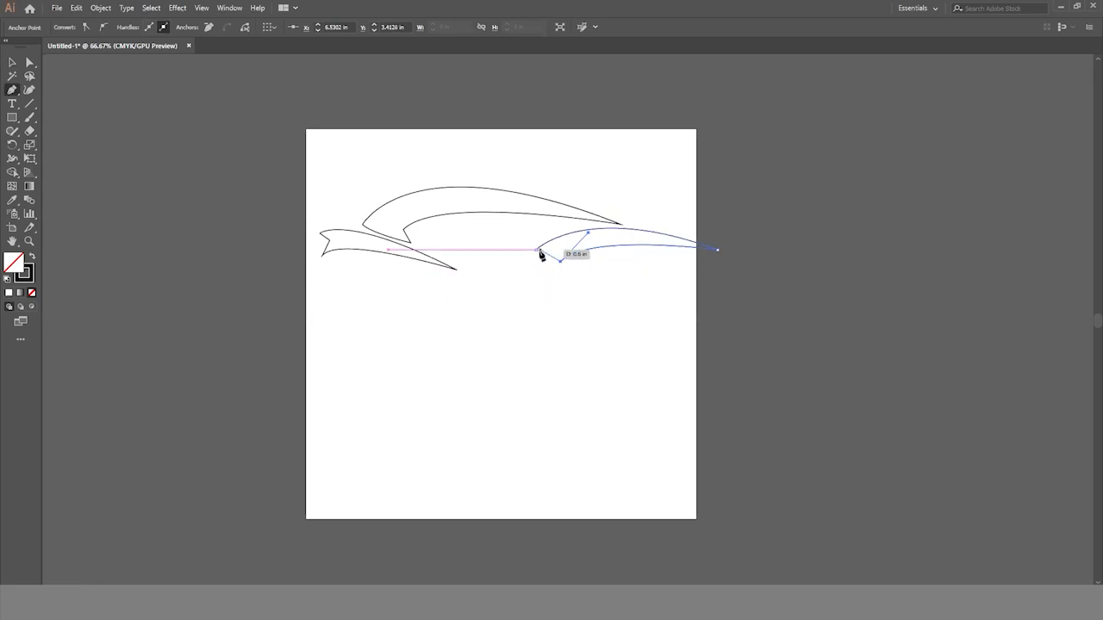
click(536, 250)
mouse_move(517, 254)
mouse_down()
mouse_move(531, 238)
mouse_move(516, 235)
mouse_move(525, 247)
mouse_up()
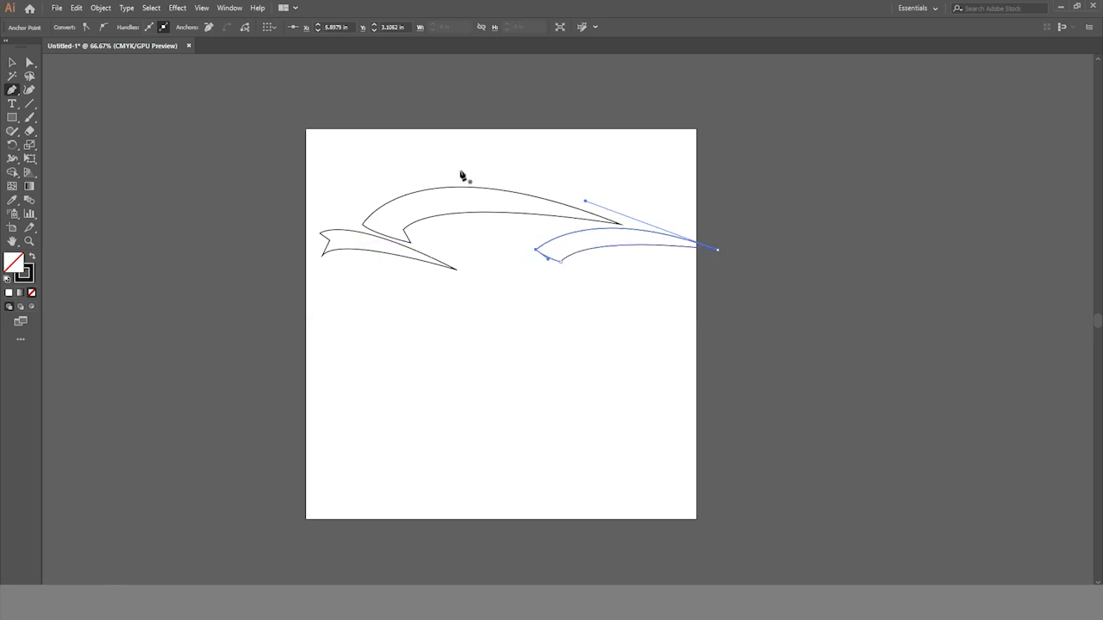
click(12, 62)
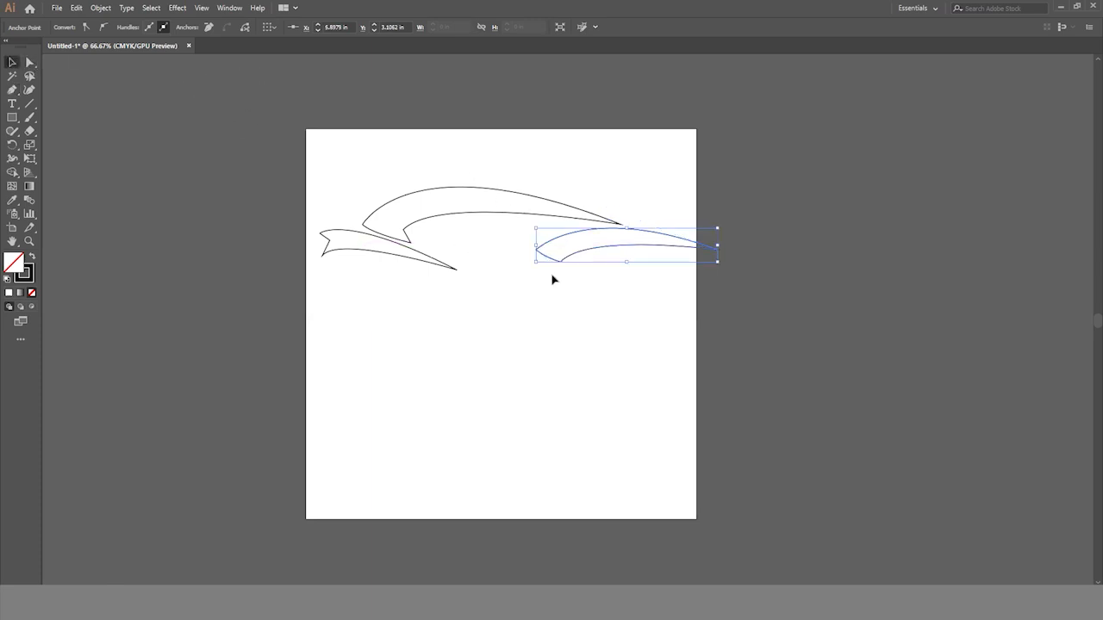
click(765, 391)
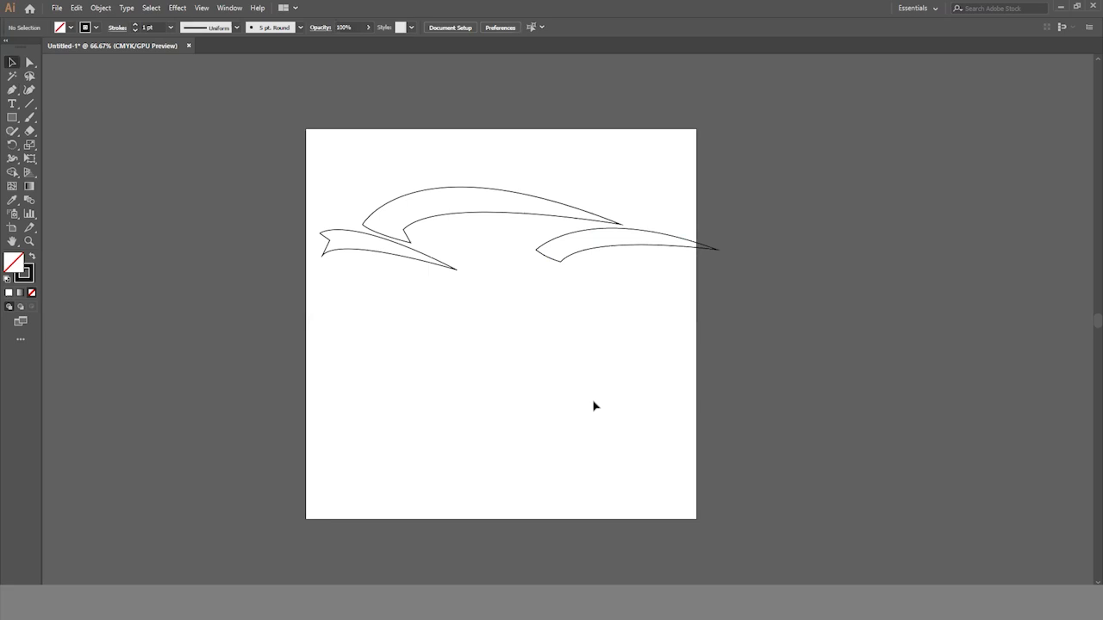
- Add the text "EXTREME CAR" below the car outline
scroll(593, 405, down, 1)
drag(16, 106, 56, 108)
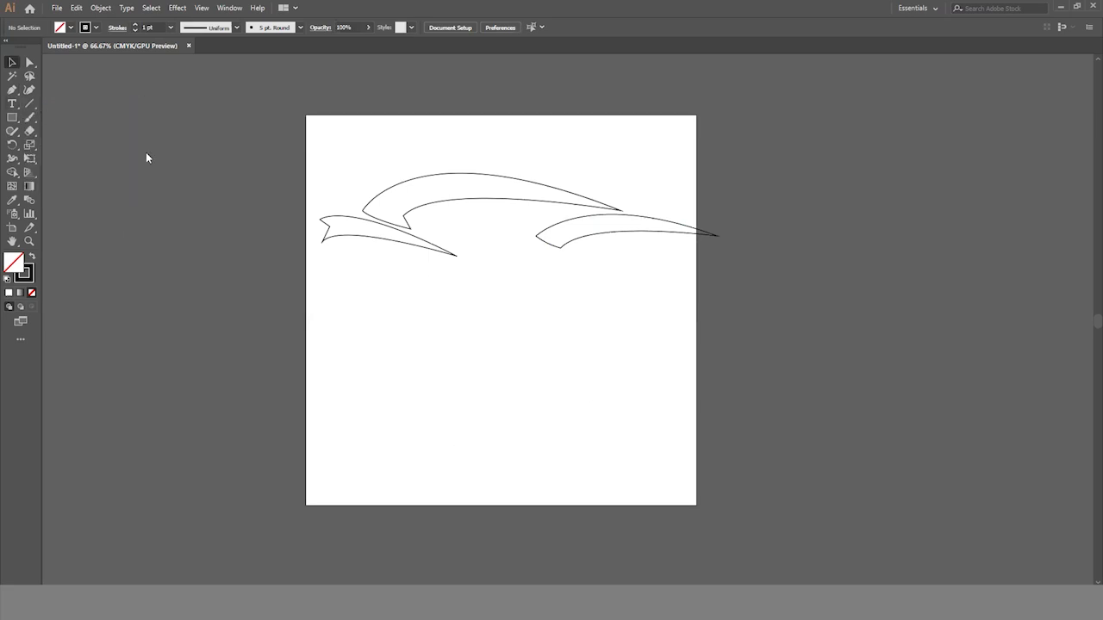
click(376, 301)
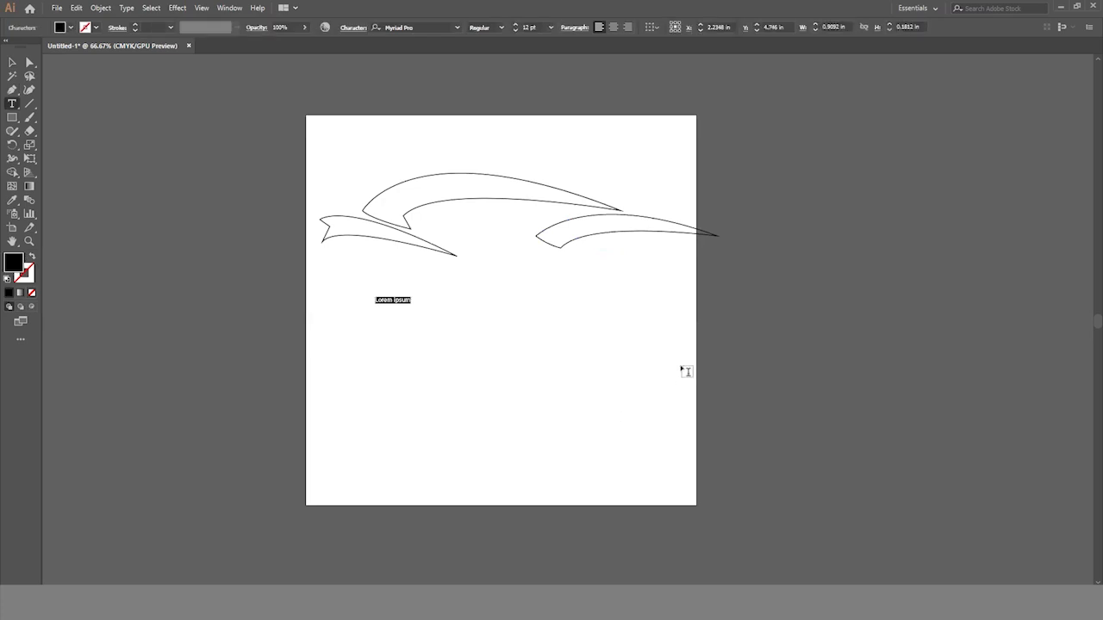
text(e)
key(BackSpace)
click(13, 62)
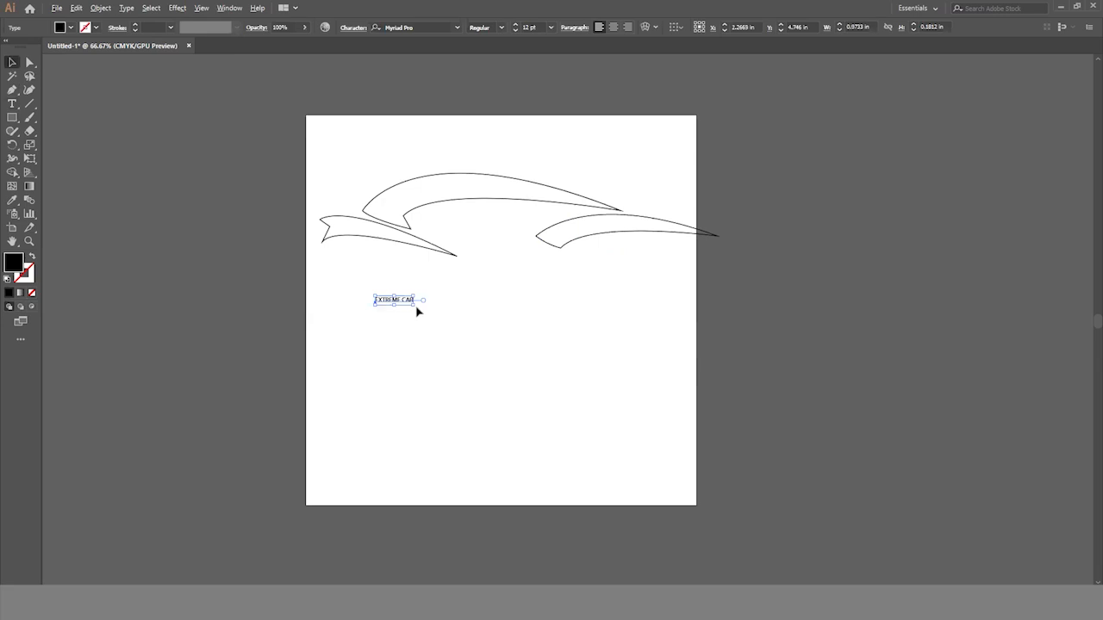
- Enlarge the EXTREME CAR text to about 96 pt and place it directly beneath the car shapes
drag(415, 306, 587, 338)
drag(497, 322, 529, 337)
drag(619, 355, 578, 345)
drag(462, 317, 546, 284)
click(625, 357)
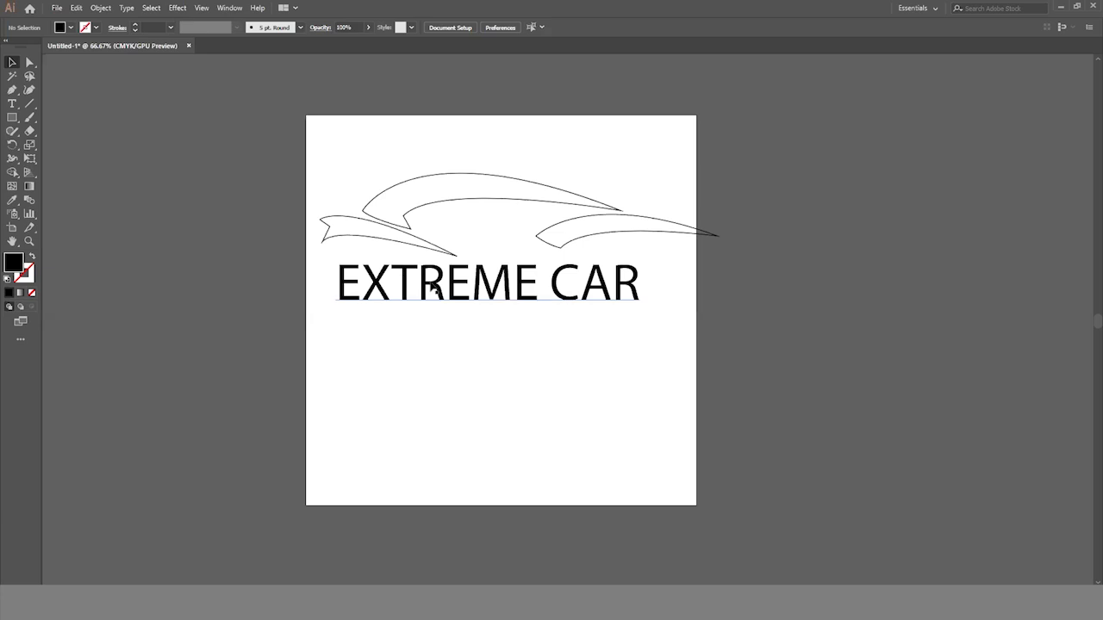
- Change the font of the EXTREME CAR text to Javanese Text
click(389, 273)
click(12, 102)
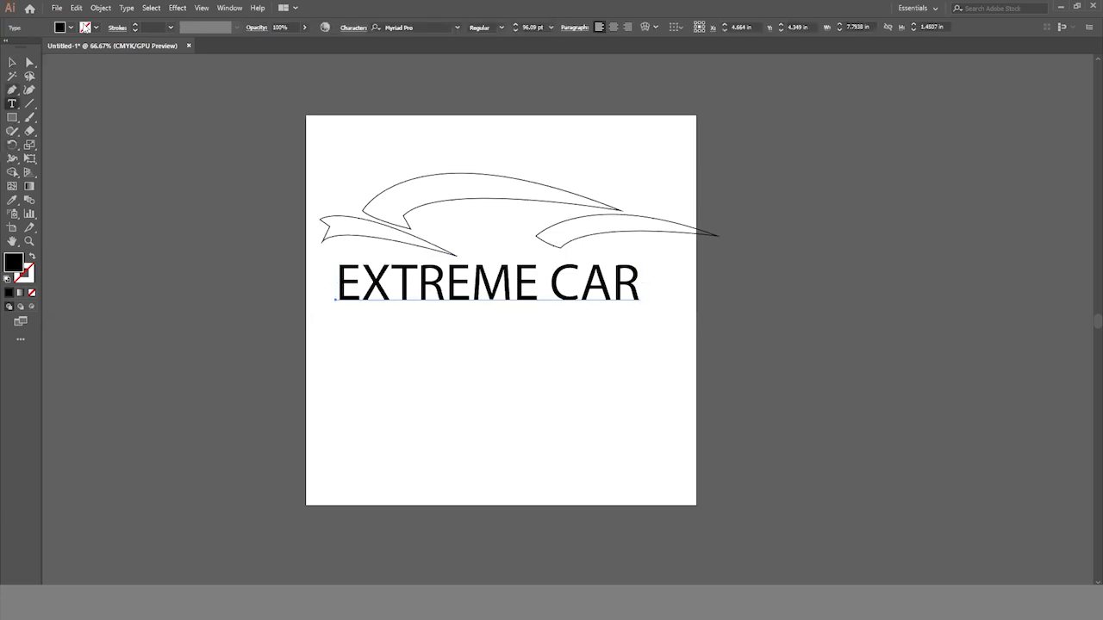
click(458, 28)
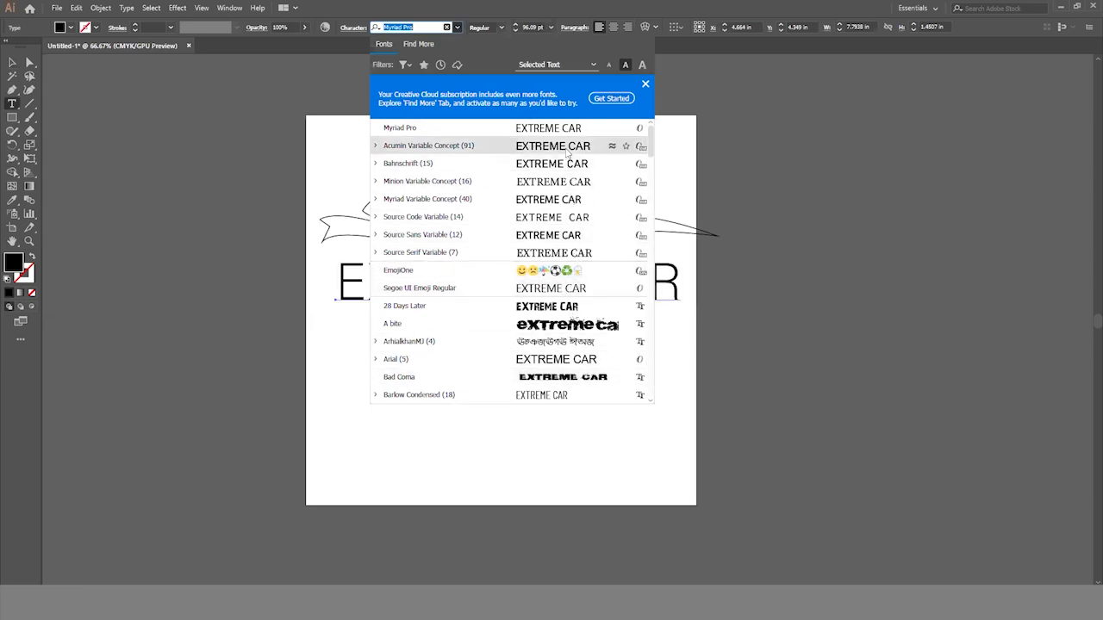
scroll(564, 258, down, 4)
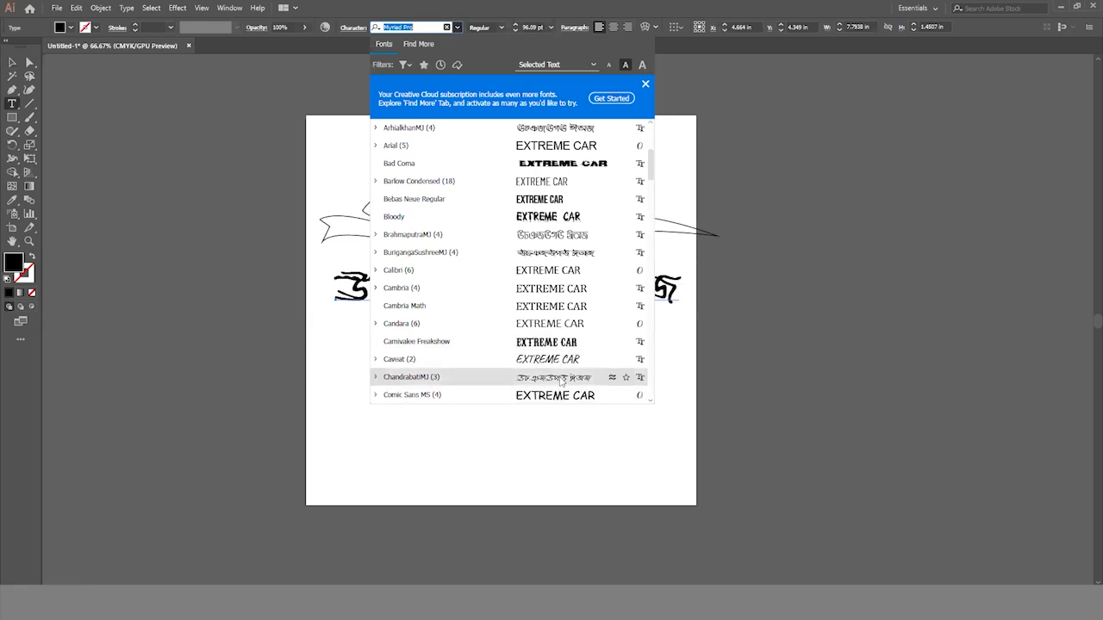
scroll(565, 377, down, 3)
scroll(578, 336, down, 3)
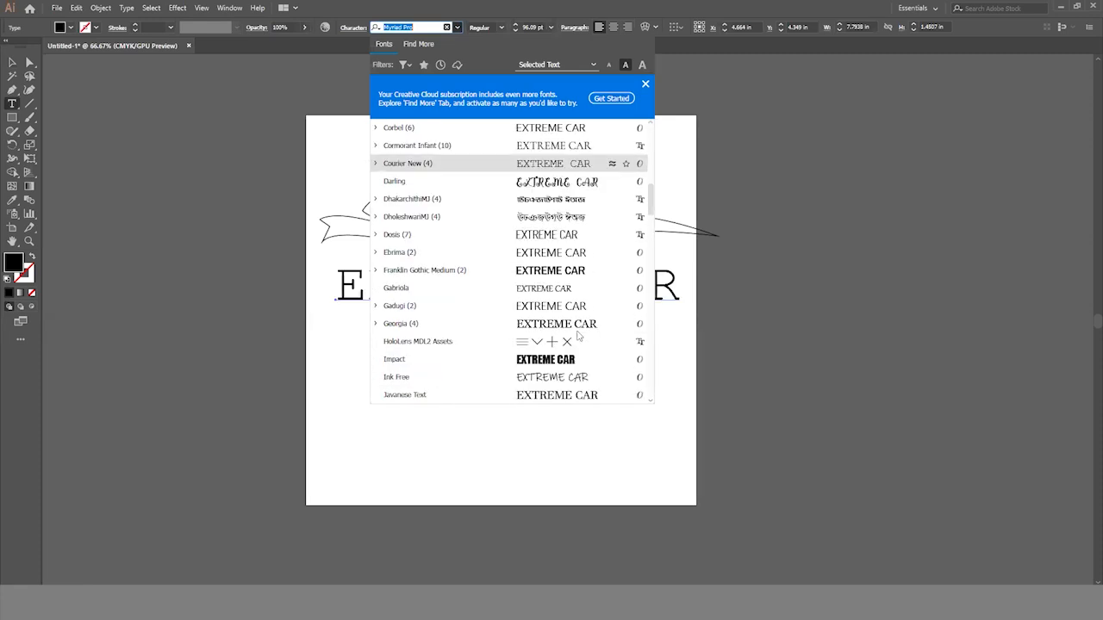
click(557, 396)
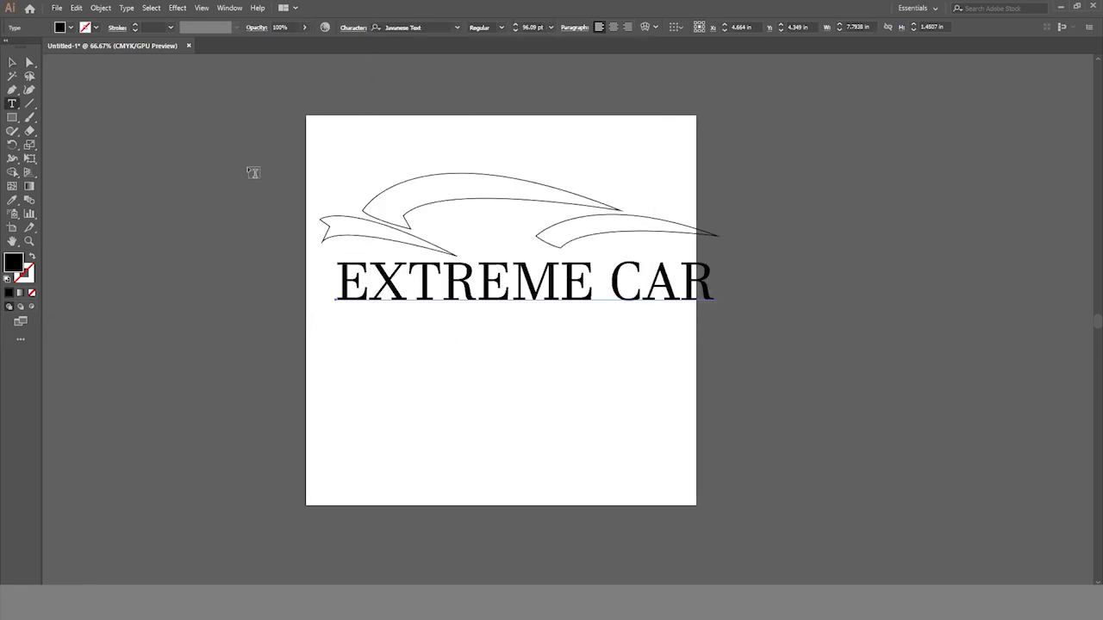
- Scale the EXTREME CAR text down to about 90.6 pt and move it inside the artboard, close under the car shapes
click(12, 62)
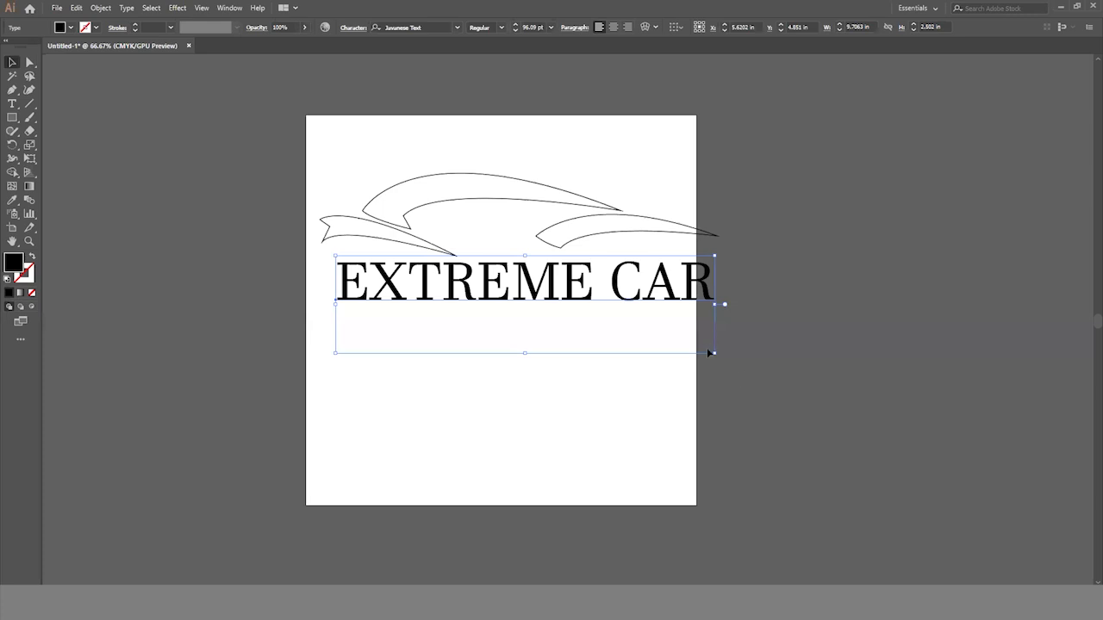
mouse_move(716, 353)
mouse_down()
mouse_move(738, 356)
mouse_move(704, 350)
mouse_up()
drag(657, 295, 646, 281)
click(733, 342)
- Rotate the small front swoosh slightly counterclockwise so its tip clears the lettering
click(406, 236)
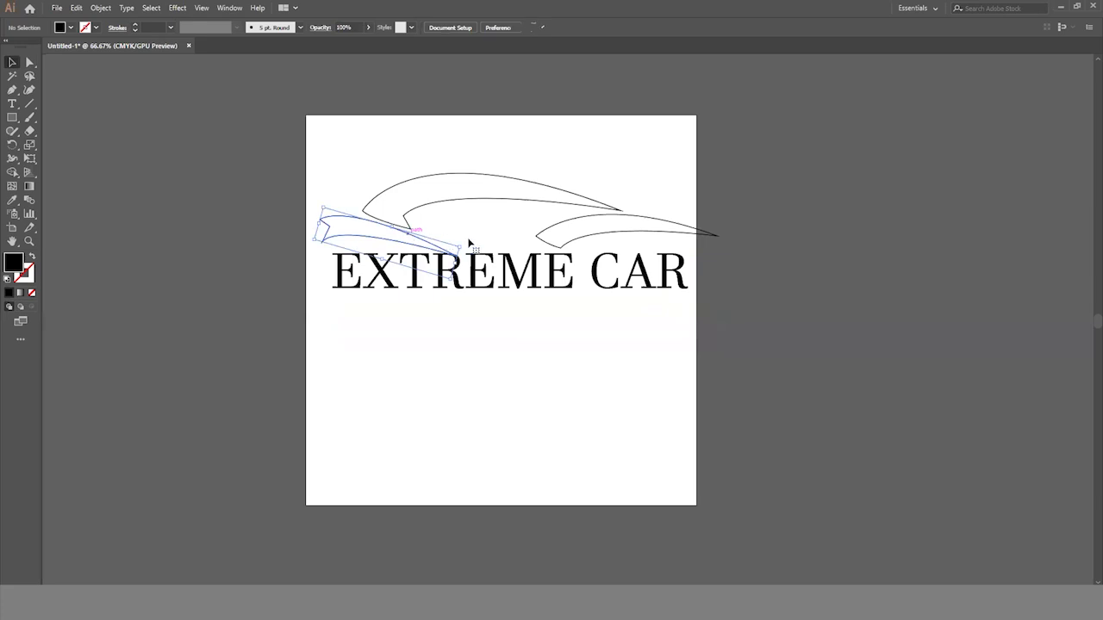
drag(466, 248, 465, 242)
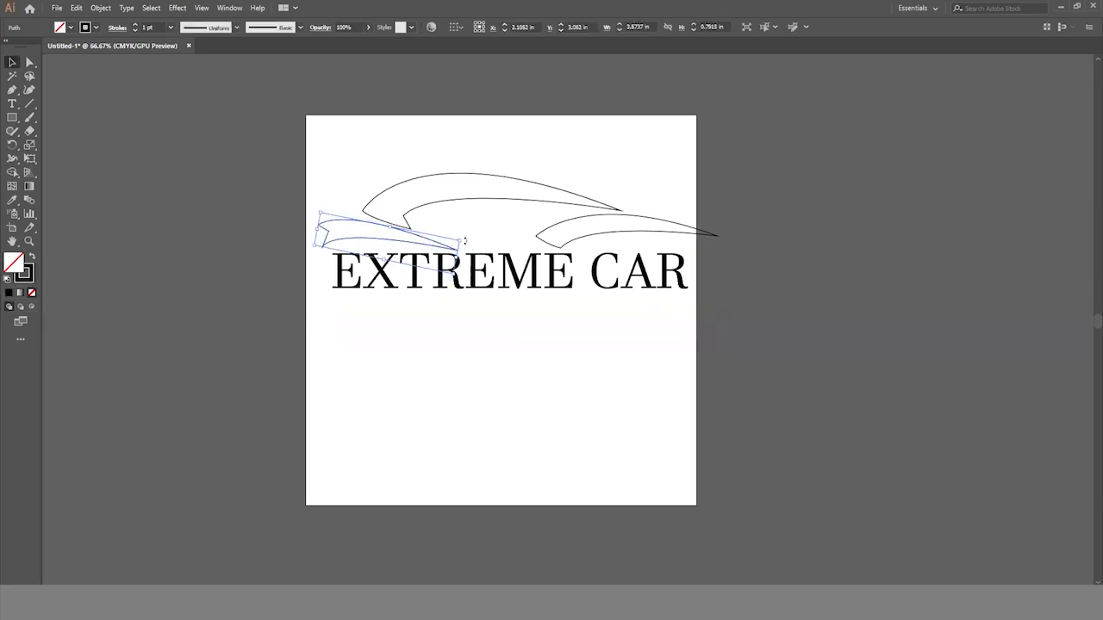
click(745, 320)
- Tilt the rear swoosh clockwise and shift it inward so its tip ends by the last letter of the text
click(716, 234)
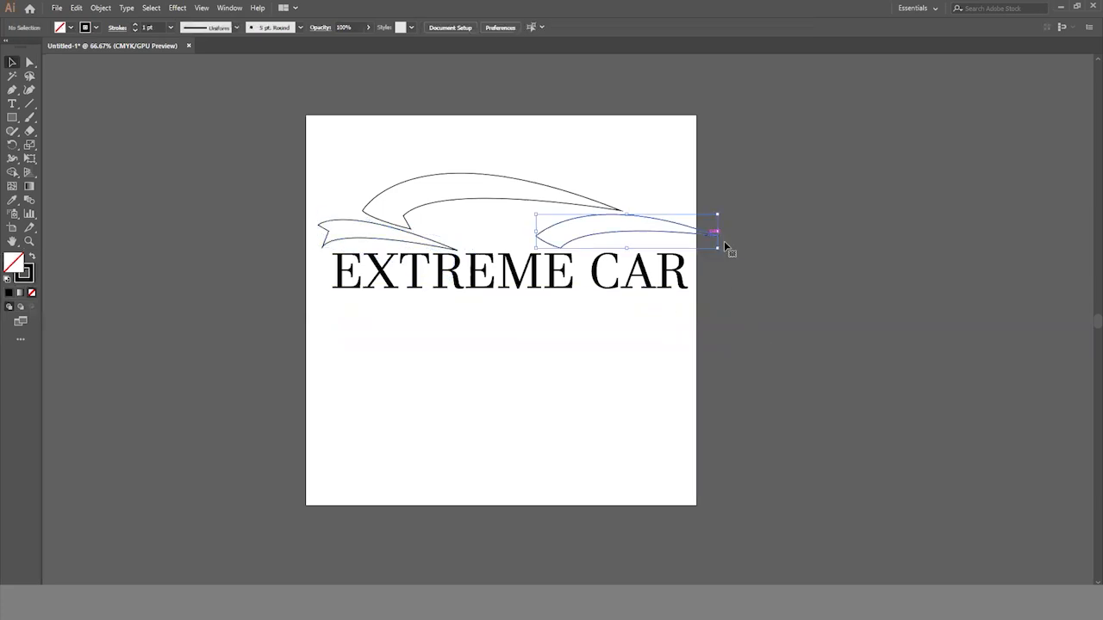
drag(721, 255, 678, 248)
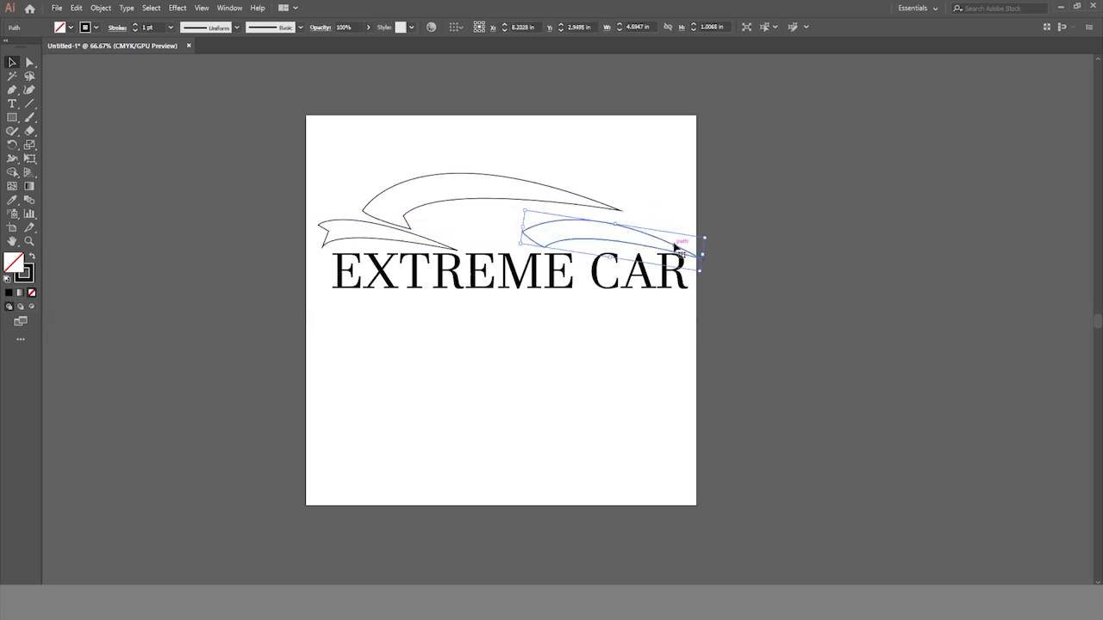
click(770, 305)
- Duplicate the rear swoosh above the original and move the copy so its upper edge meets the roofline's tip
click(603, 225)
drag(603, 225, 591, 193)
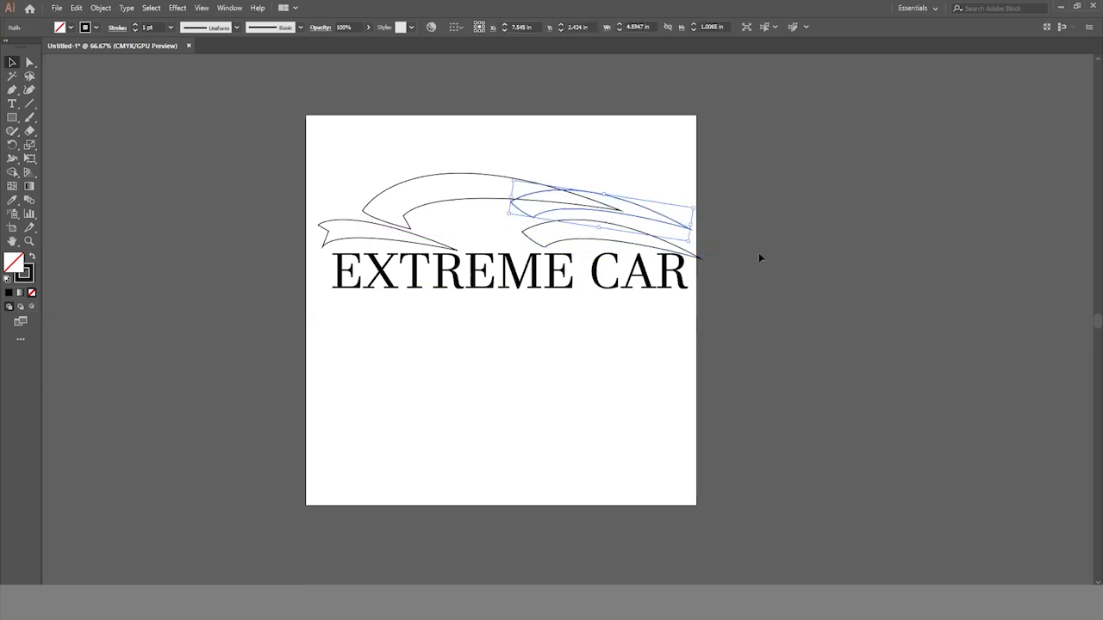
click(770, 320)
scroll(787, 345, down, 2)
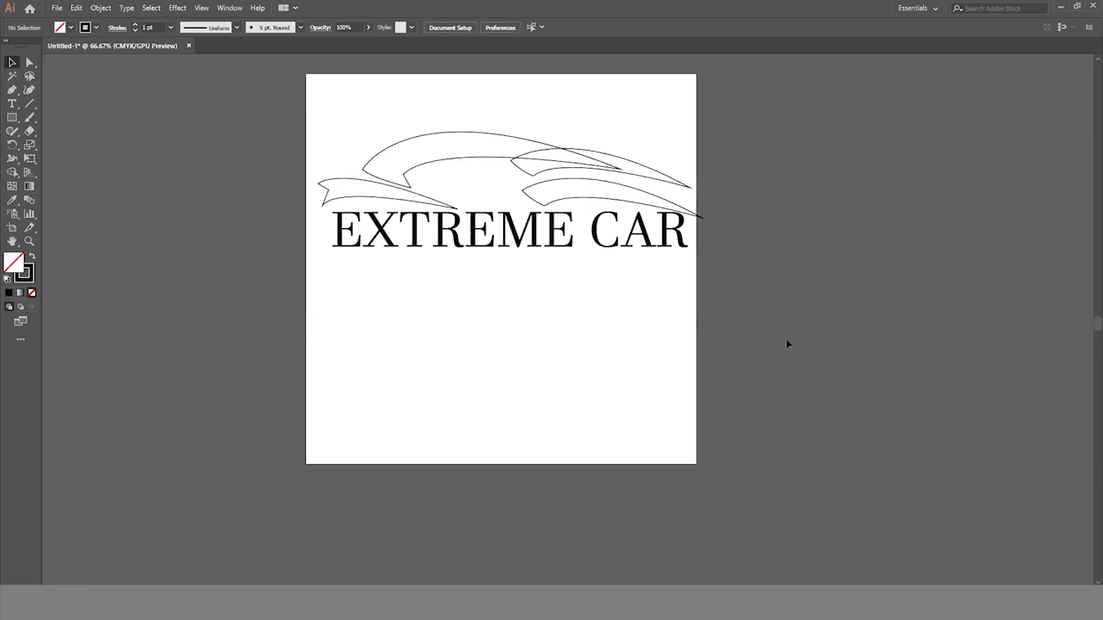
mouse_move(632, 162)
mouse_down()
mouse_move(660, 172)
mouse_move(615, 172)
mouse_up()
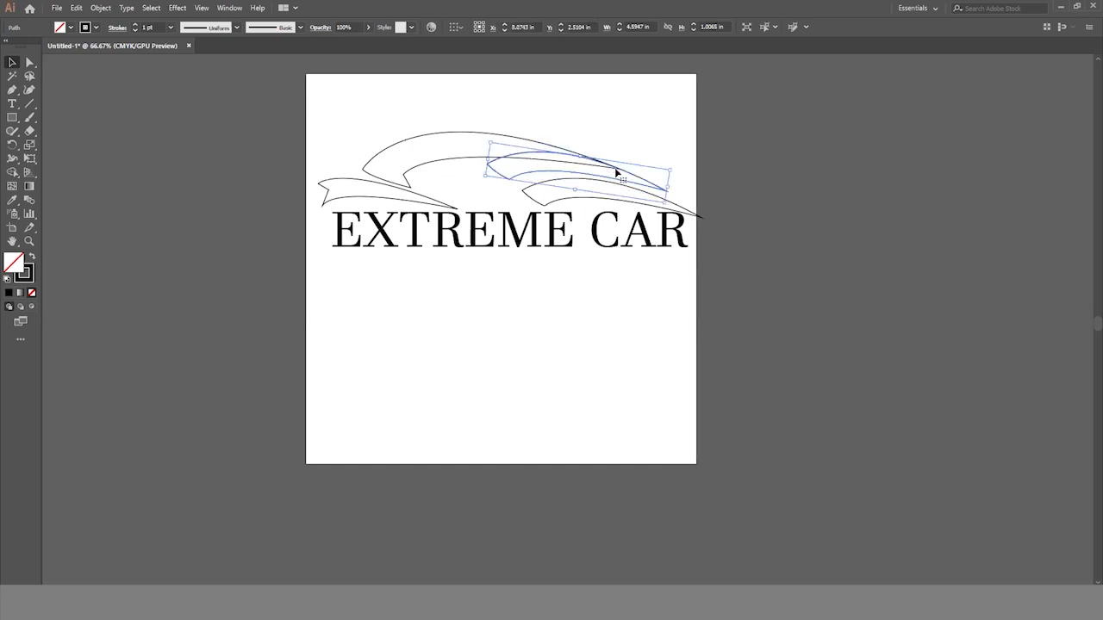
click(809, 374)
scroll(810, 373, down, 1)
scroll(811, 377, down, 1)
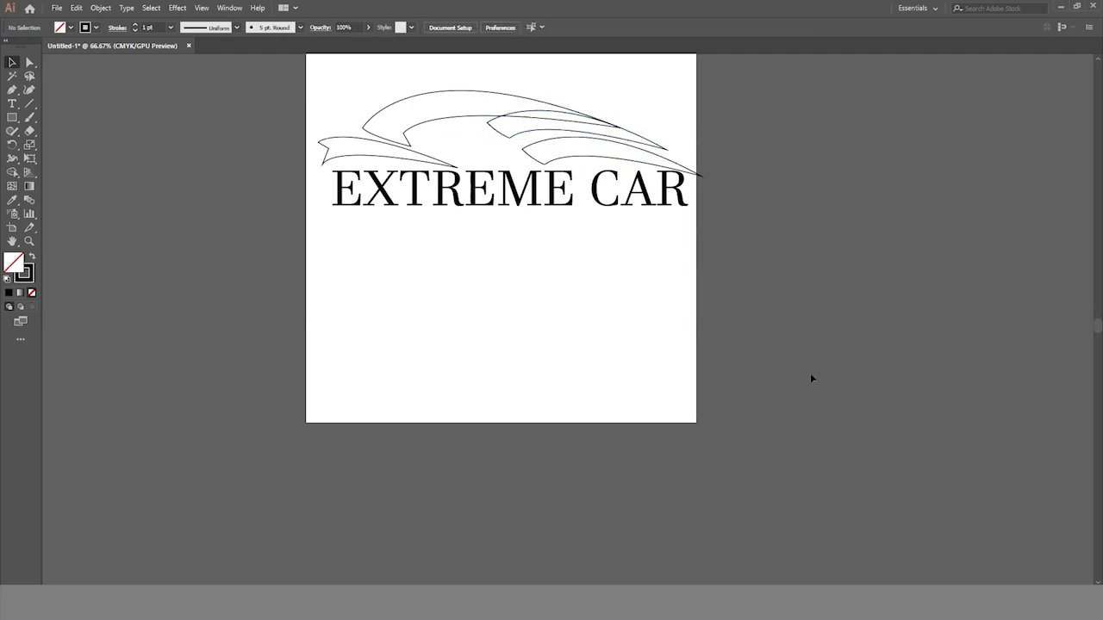
- Duplicate the EXTREME CAR text directly below the original line
click(456, 203)
drag(456, 203, 454, 244)
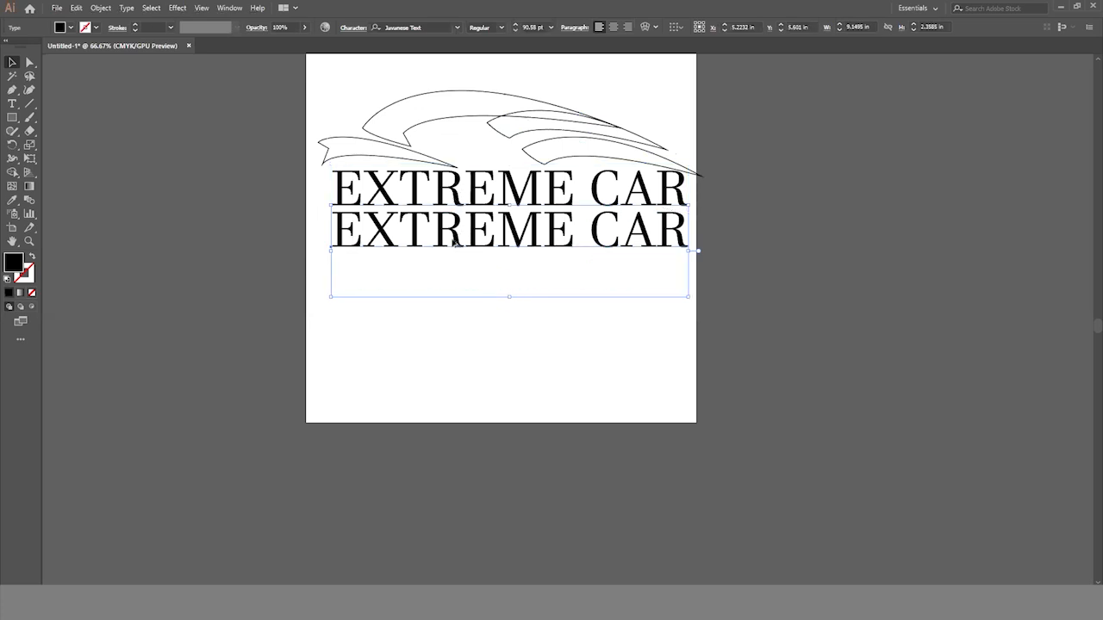
- Replace the duplicated EXTREME CAR line with the tagline "FLY ON THE ROAD"
click(12, 104)
click(378, 260)
key(ctrl+a)
text(fly)
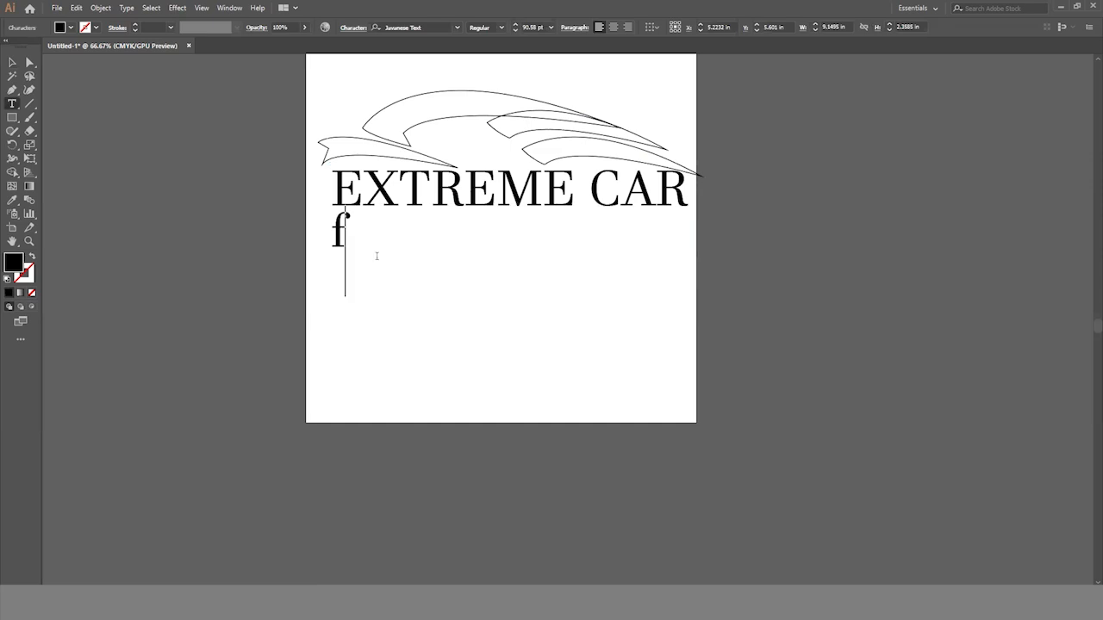
key(BackSpace)
key(BackSpace)
key(BackSpace)
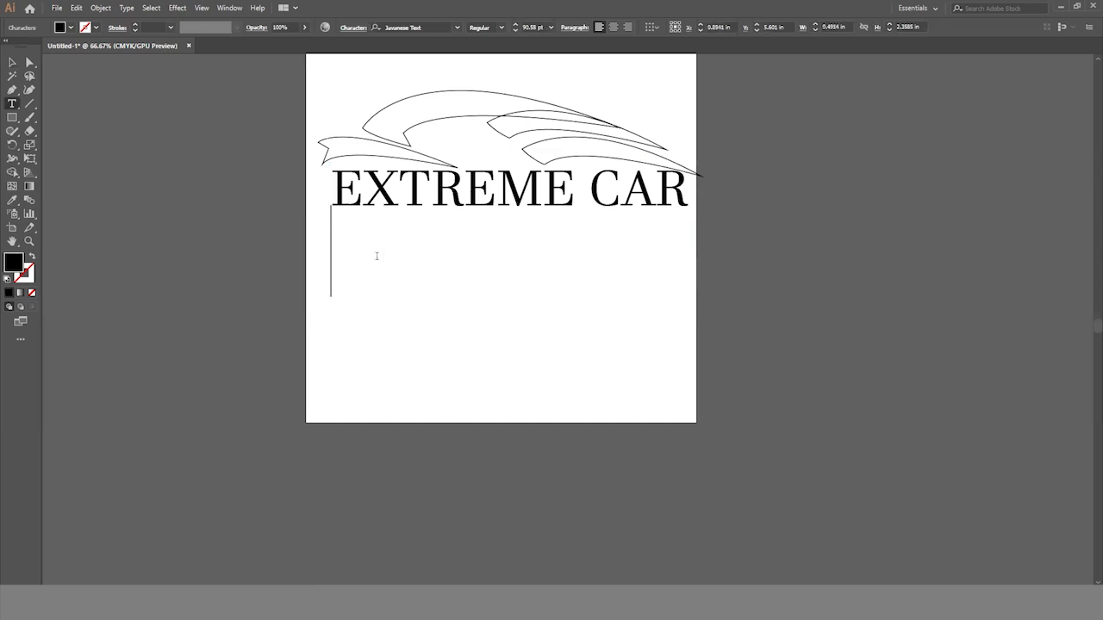
text(FL)
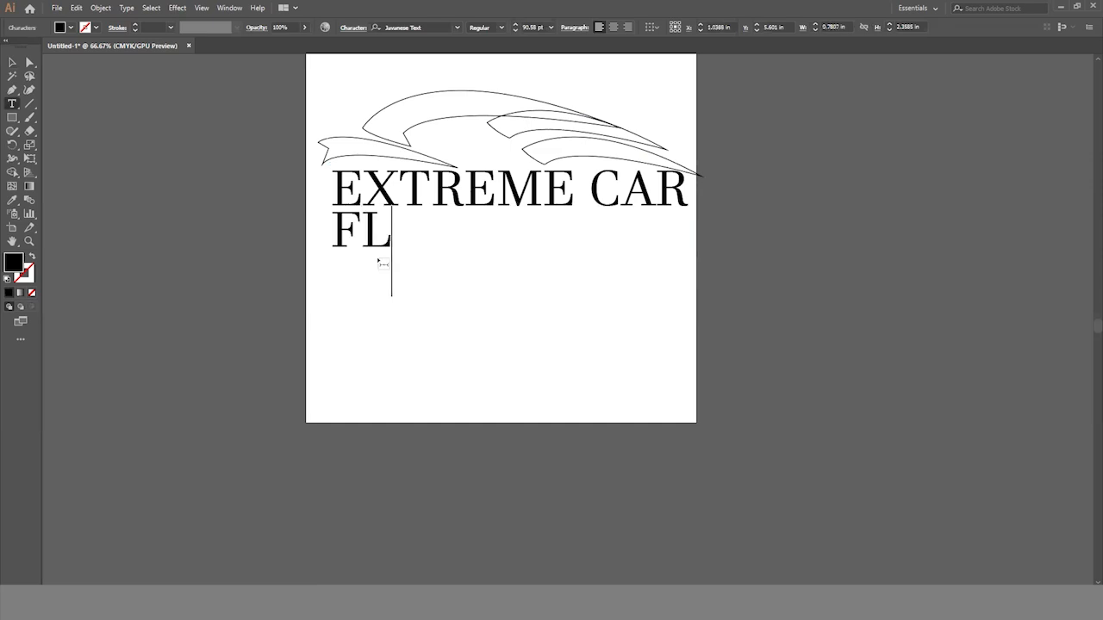
text(Y ON )
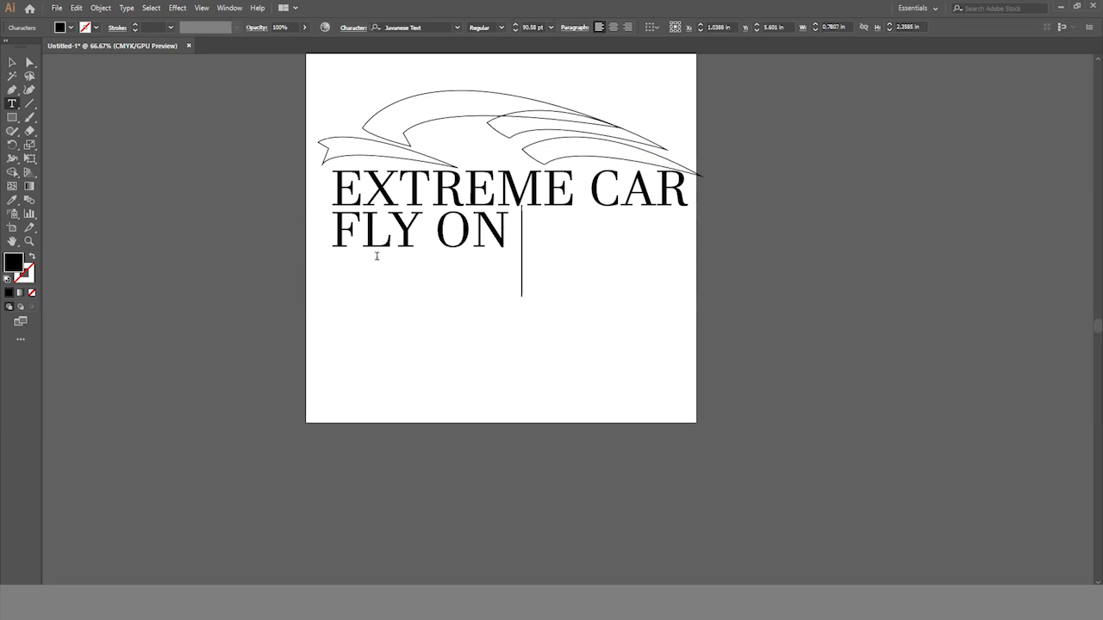
text(THE ROAD)
key(Escape)
- Set the whole tagline in Myriad Pro at 72 pt
key(ctrl+a)
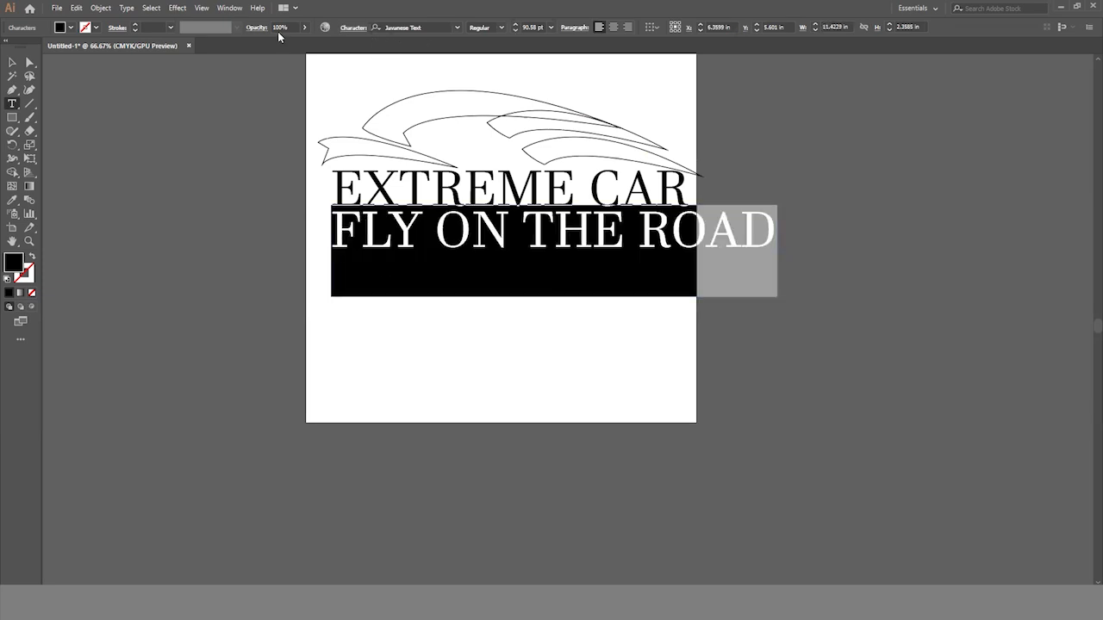
click(457, 29)
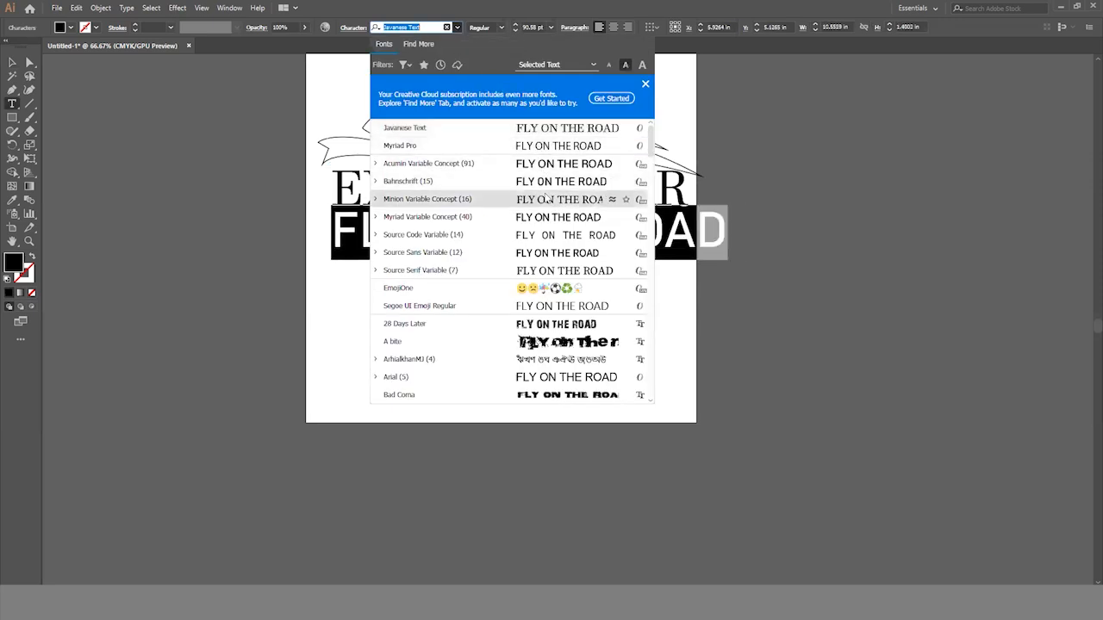
click(552, 148)
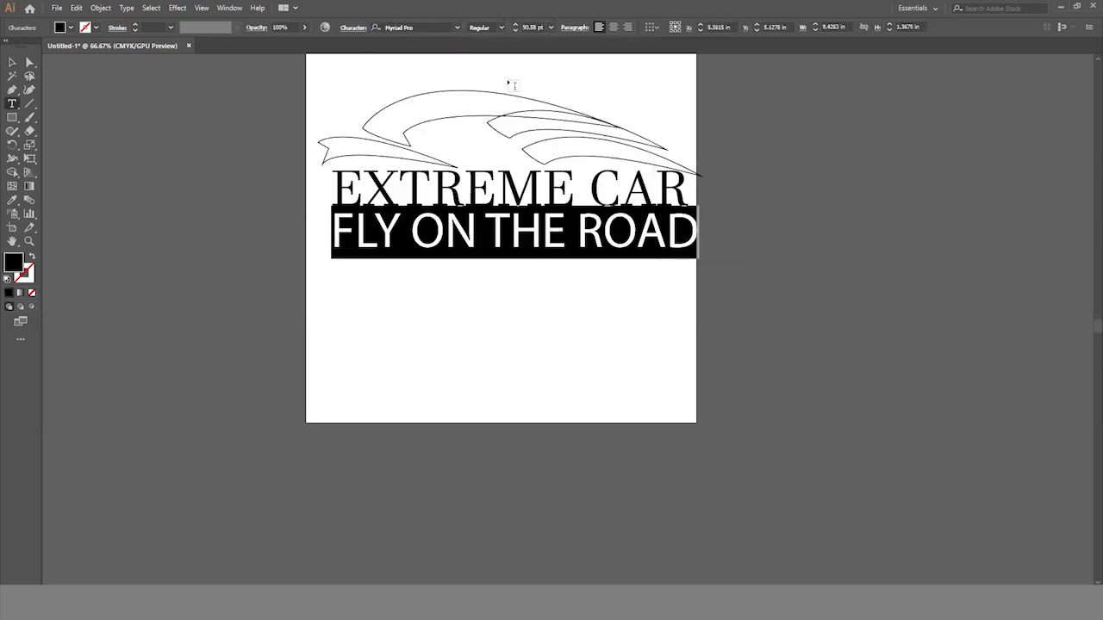
click(550, 26)
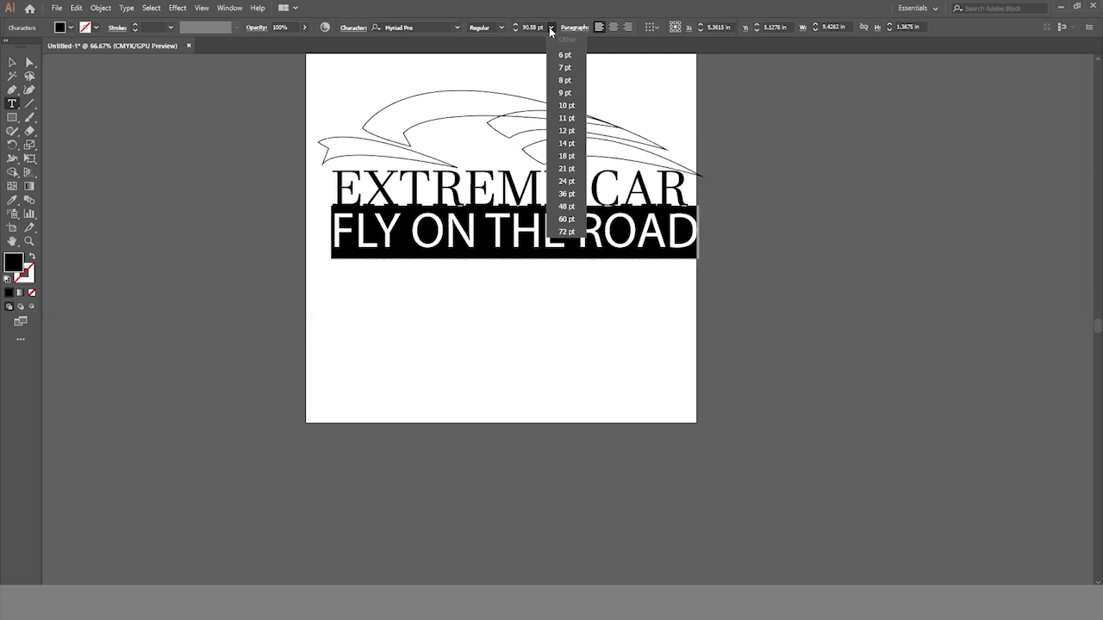
click(566, 231)
- Centre the tagline beneath EXTREME CAR and scale it down proportionally to about 59 pt
click(14, 62)
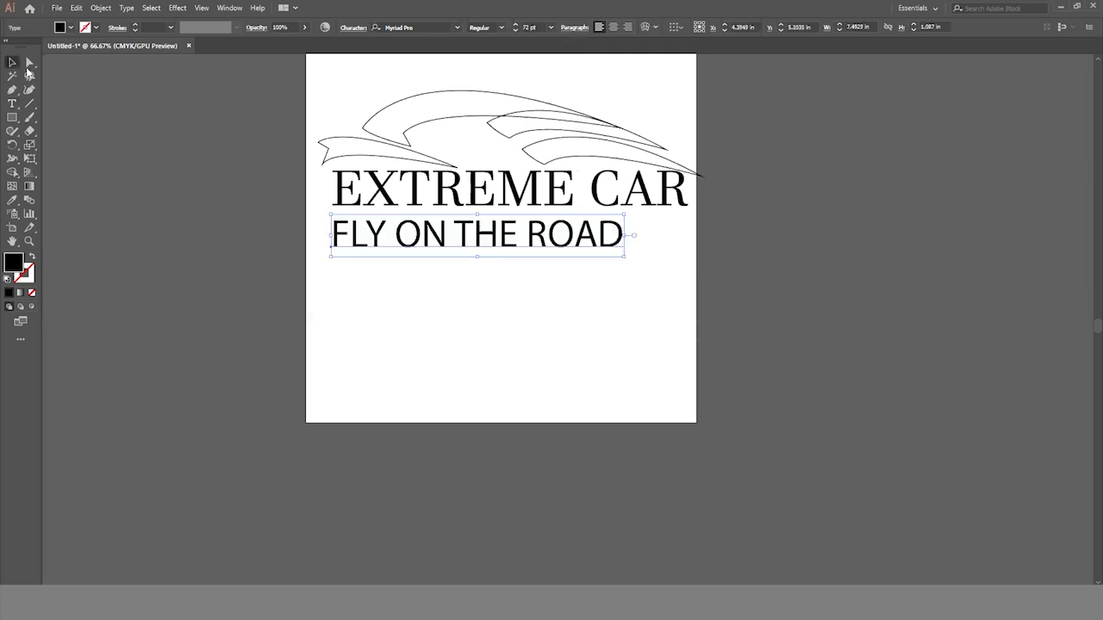
drag(500, 248, 537, 234)
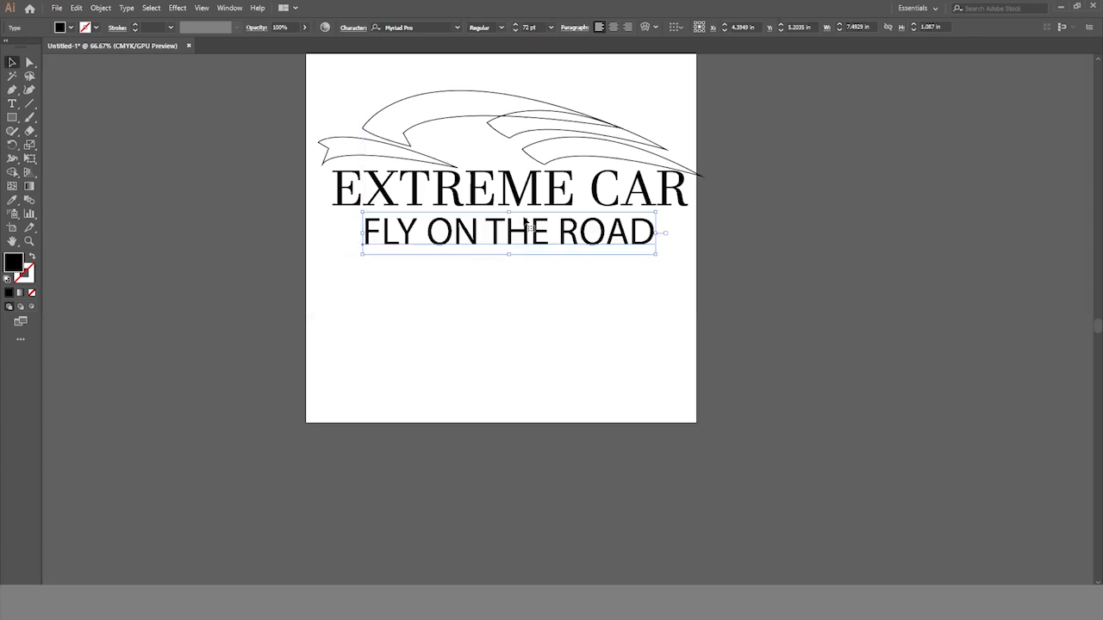
drag(655, 257, 629, 249)
click(637, 249)
scroll(560, 258, up, 2)
drag(520, 259, 517, 254)
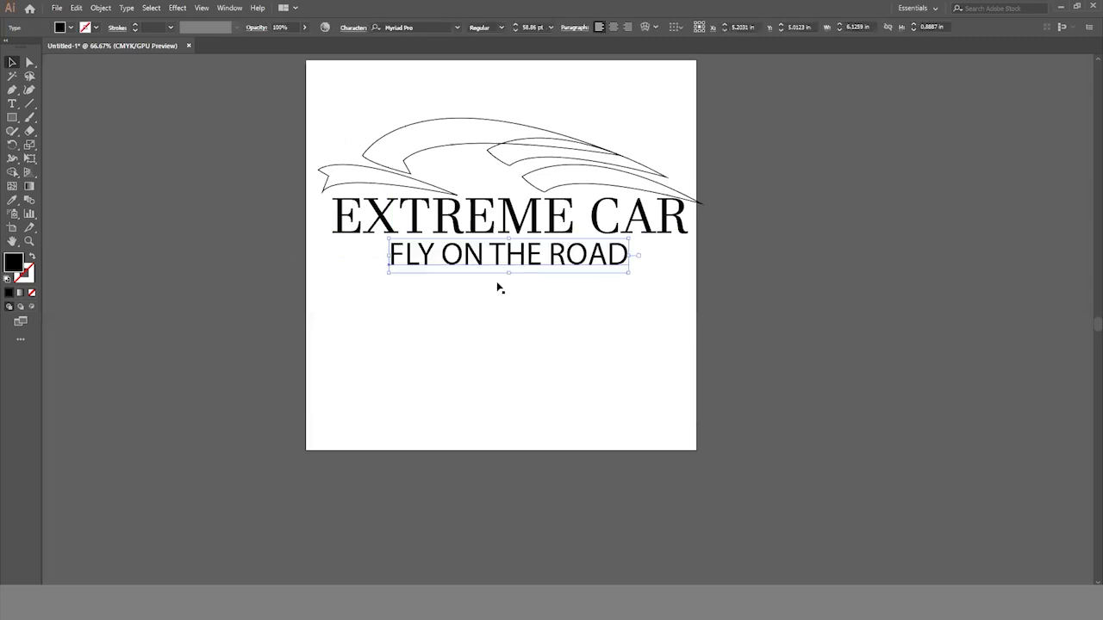
- Draw a horizontal line about 1.31 in long in front of the tagline, level with its baseline
scroll(455, 261, up, 1)
scroll(583, 267, right, 10)
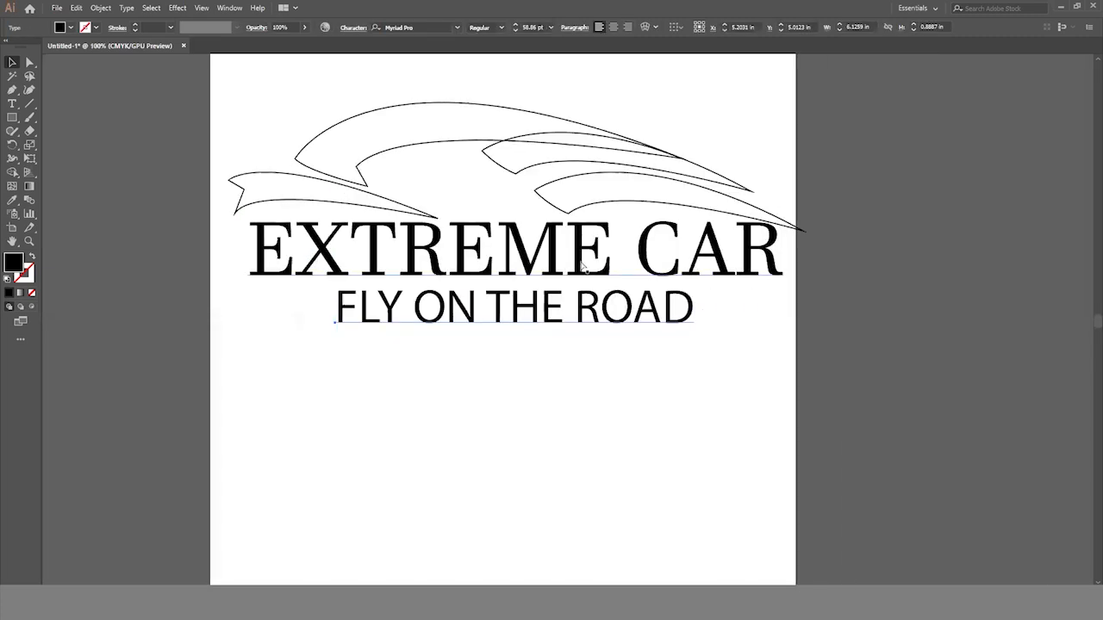
drag(29, 103, 100, 101)
drag(301, 323, 224, 323)
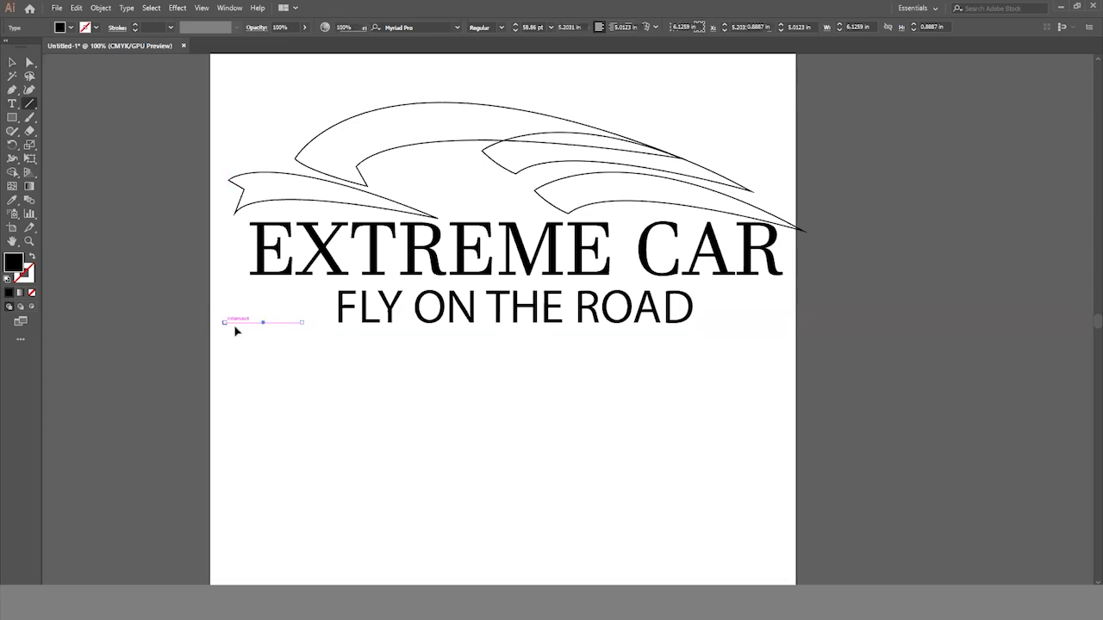
click(30, 62)
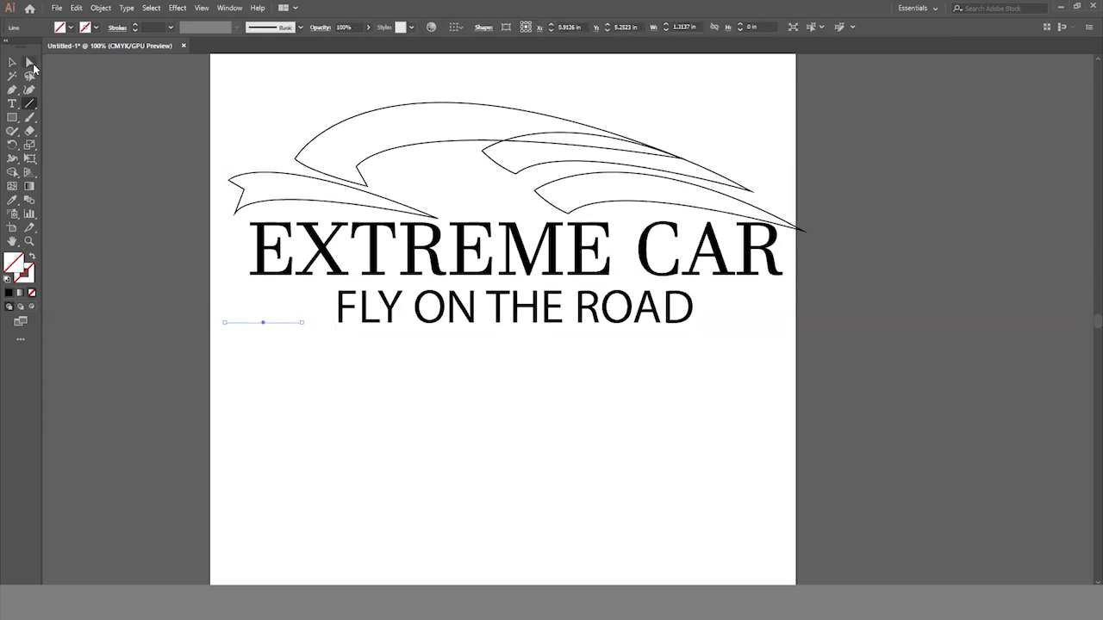
click(301, 323)
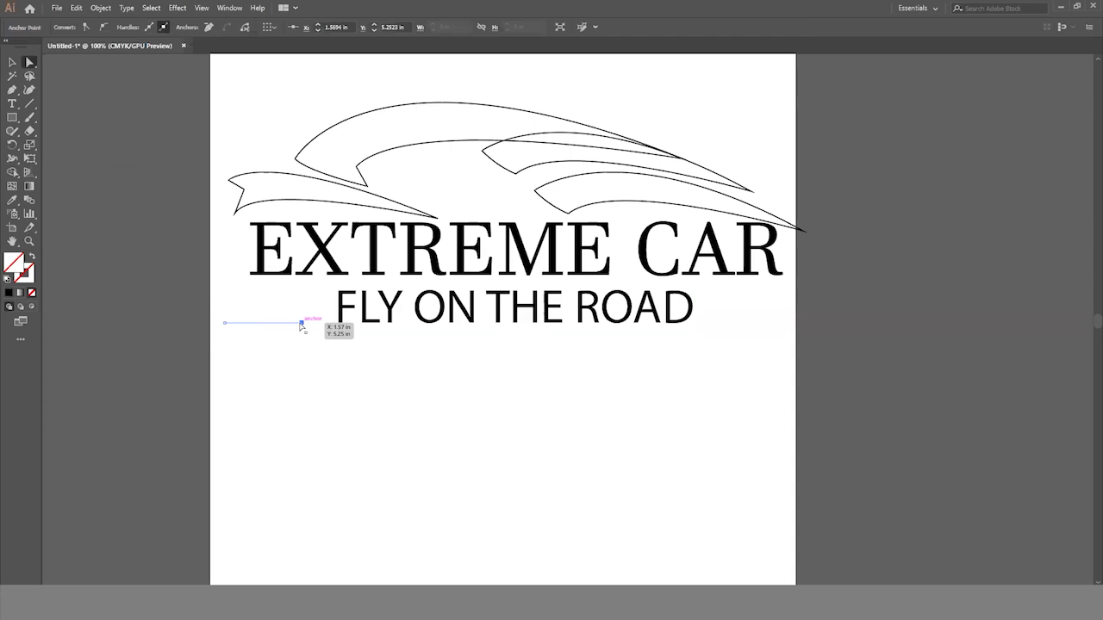
click(315, 327)
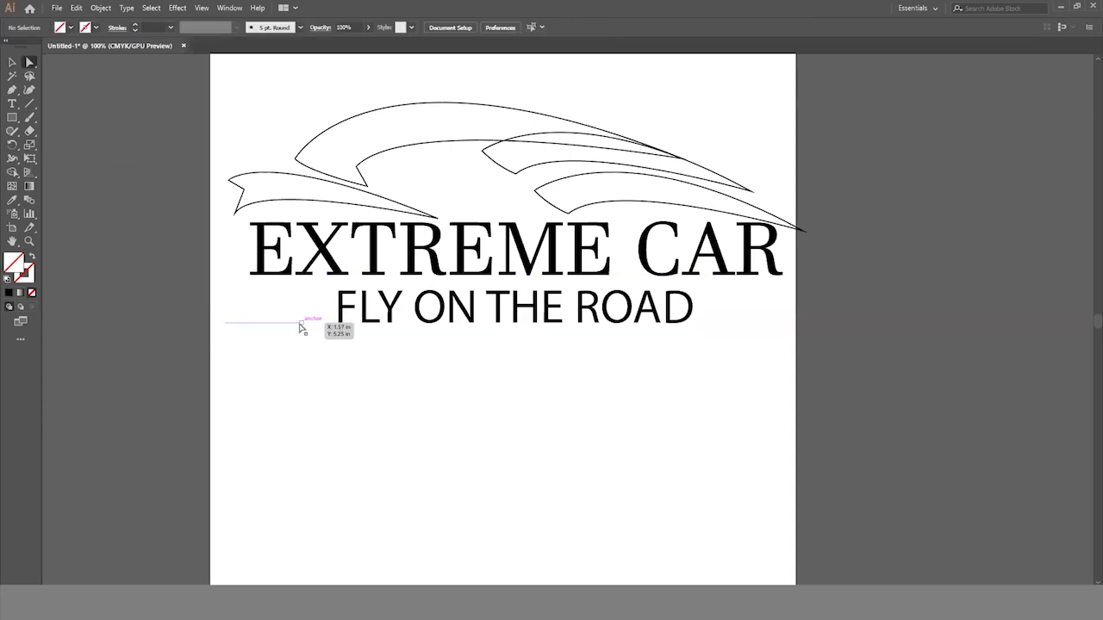
click(303, 325)
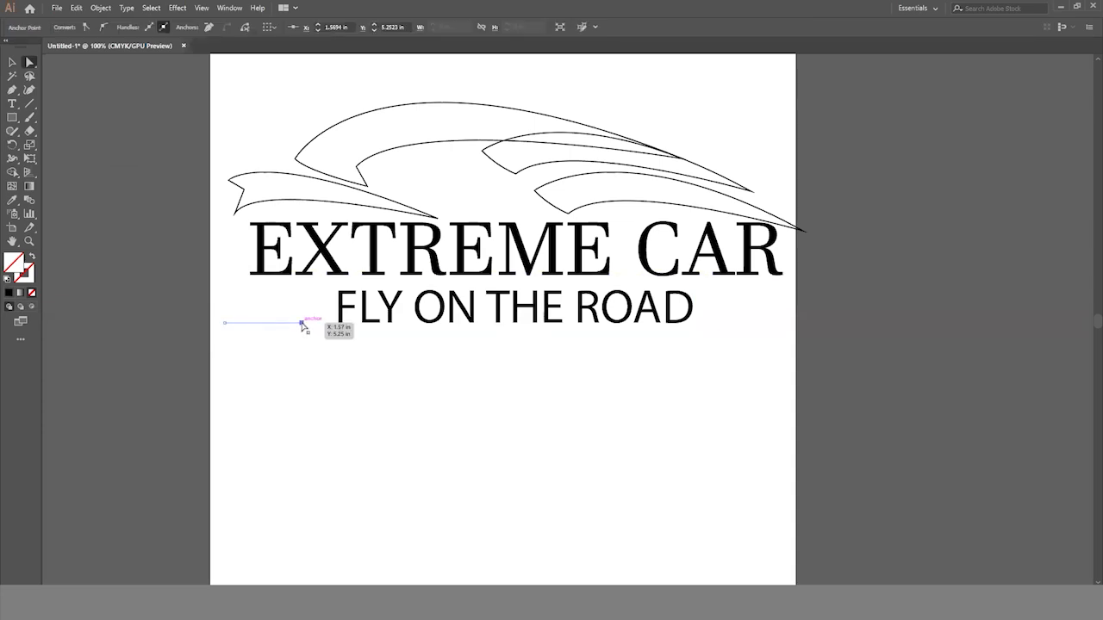
click(307, 327)
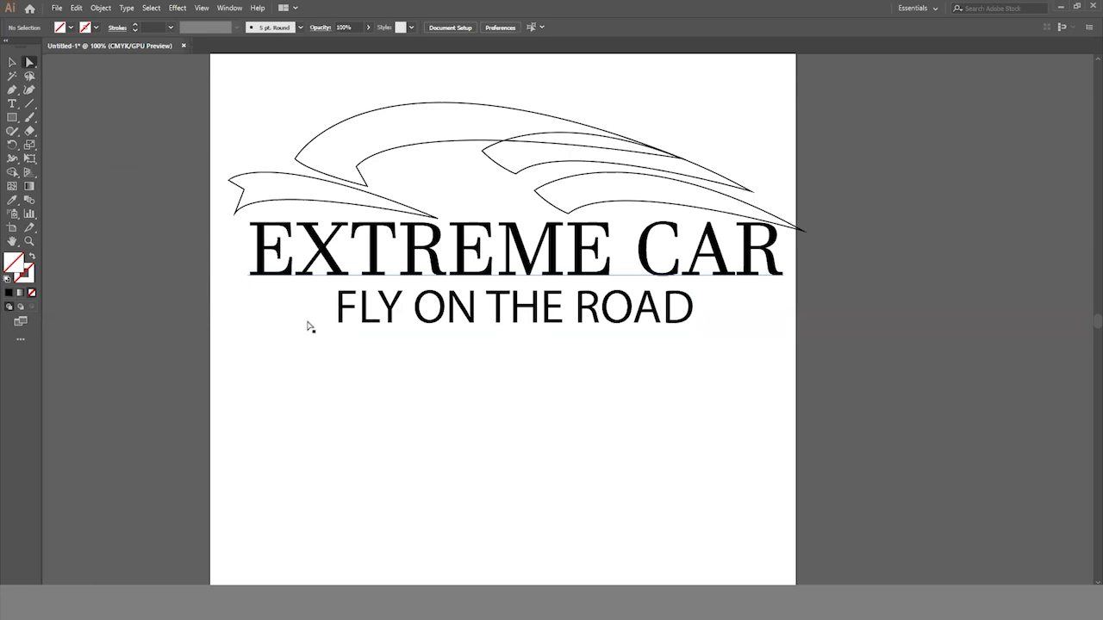
click(10, 61)
drag(258, 367, 307, 310)
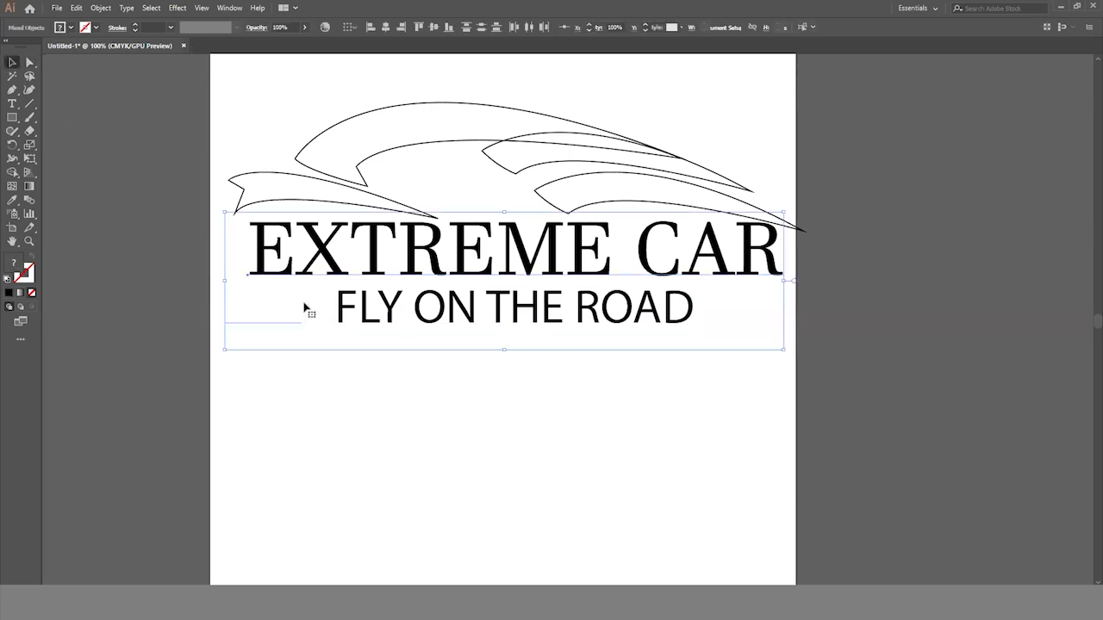
click(253, 351)
drag(256, 339, 237, 293)
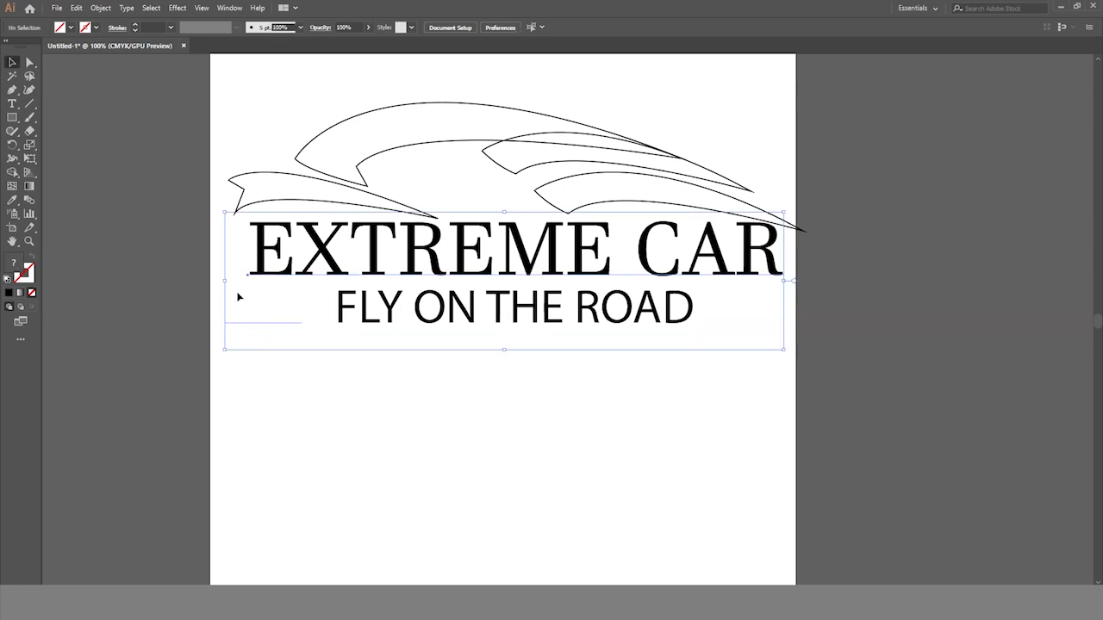
click(251, 372)
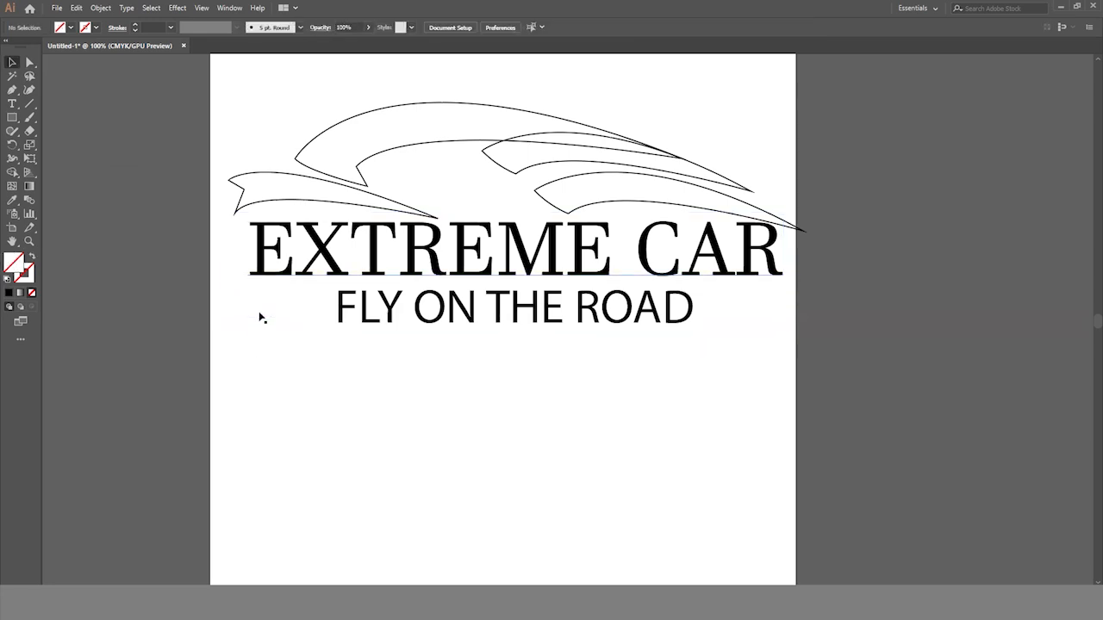
- Give the short horizontal line in front of the tagline a red stroke
click(263, 322)
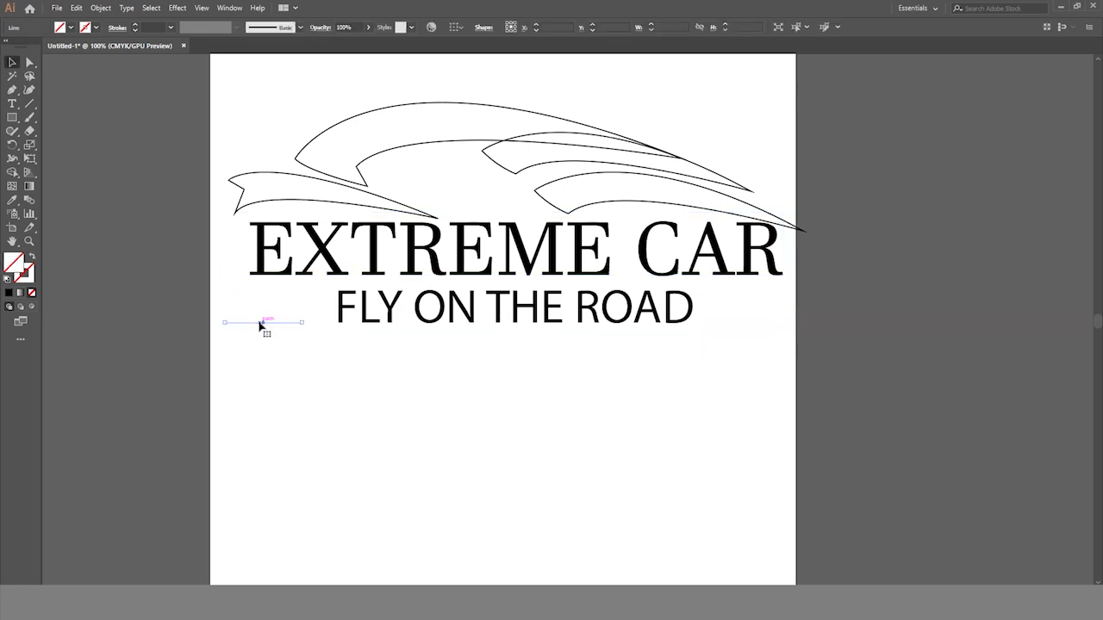
click(97, 30)
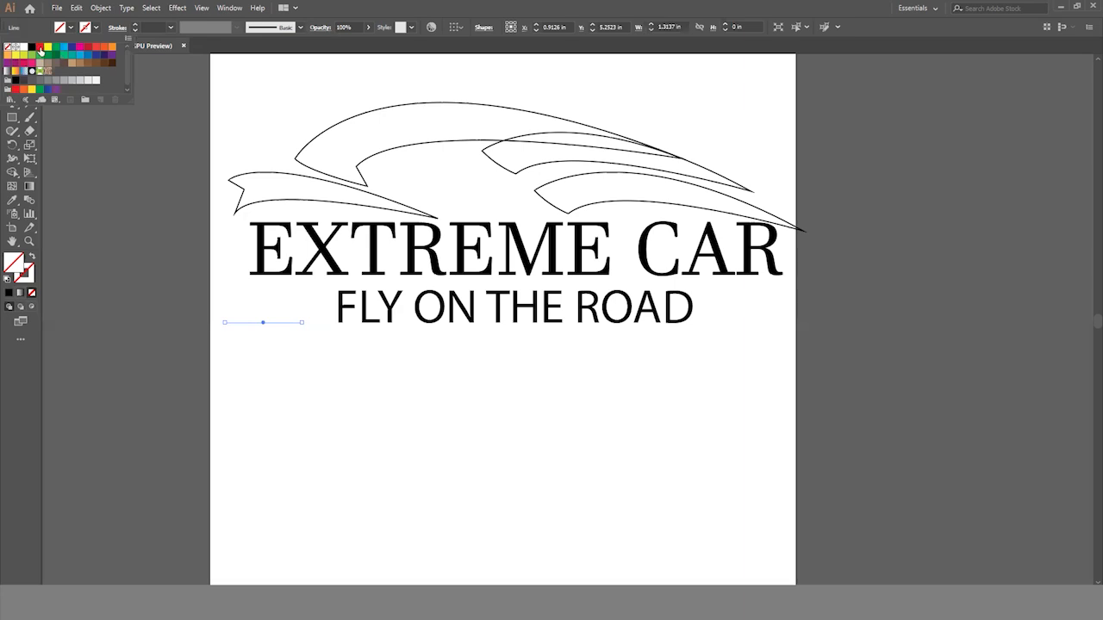
click(39, 48)
click(253, 370)
click(12, 62)
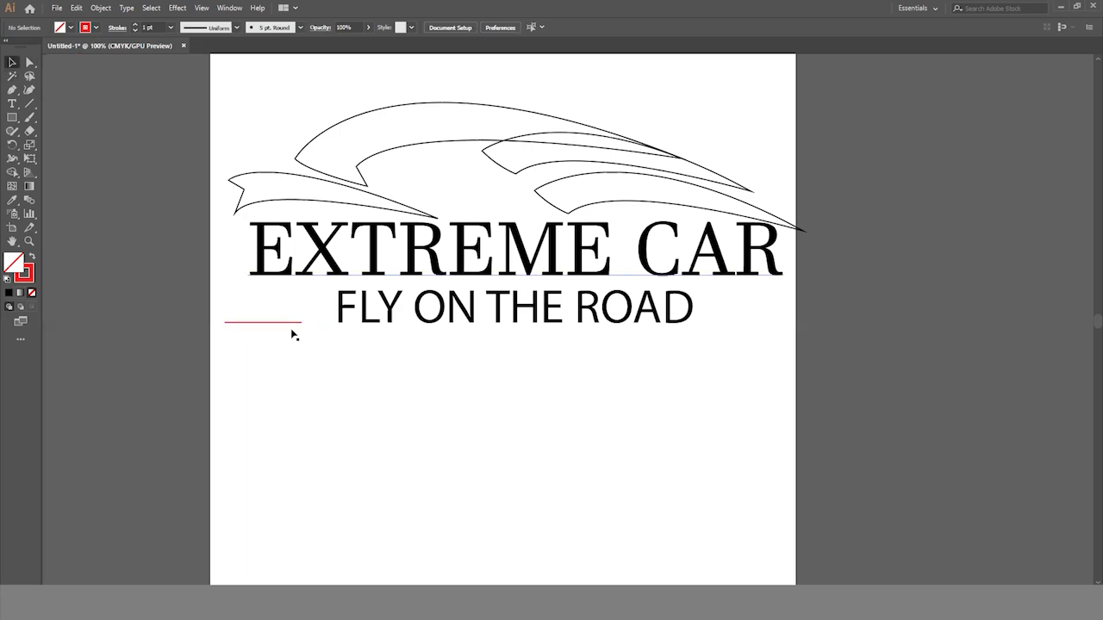
- Move the red line close to the tagline's first letter and place a copy just past its last letter on the same baseline
ctrl+click(475, 393)
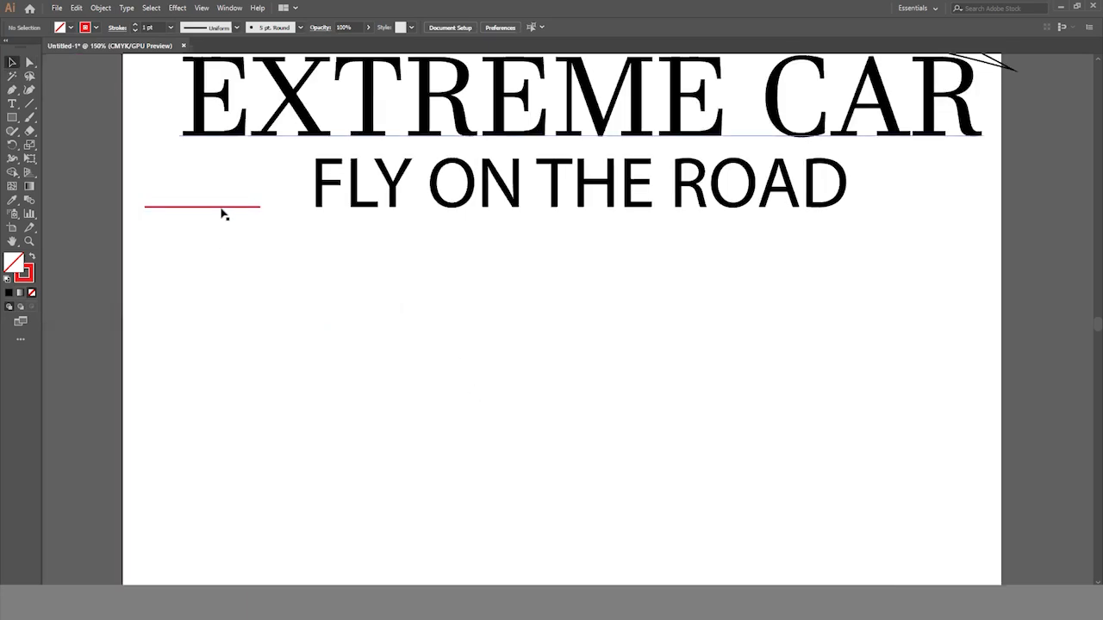
drag(222, 207, 312, 209)
scroll(394, 296, right, 2)
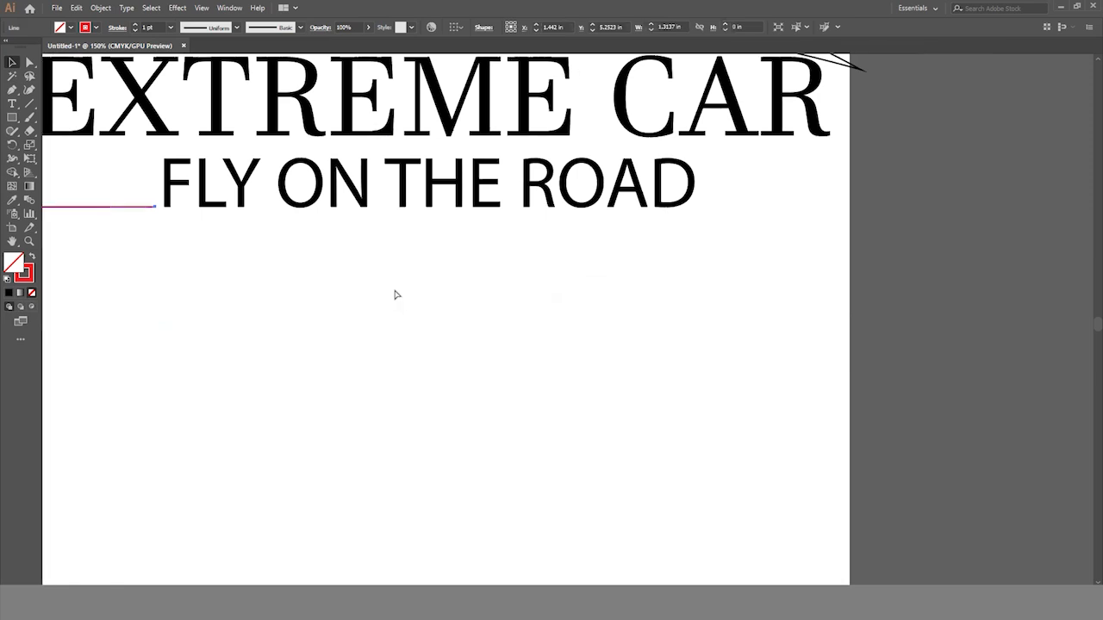
drag(129, 214, 780, 210)
click(591, 315)
ctrl+alt+click(544, 312)
ctrl+alt+click(544, 311)
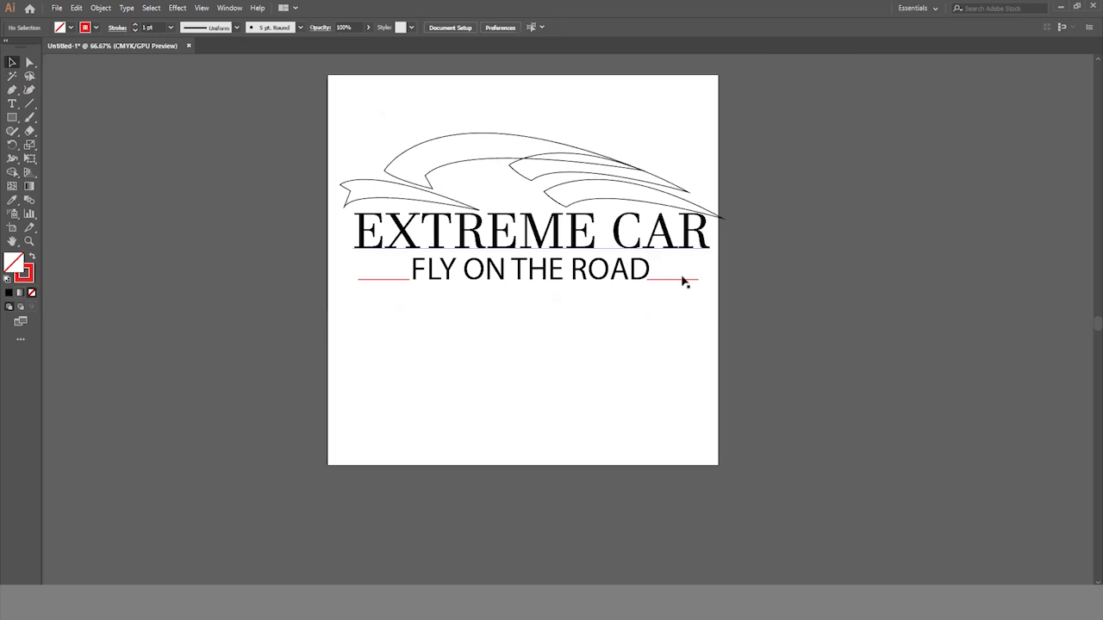
drag(680, 284, 691, 288)
- Nudge the FLY ON THE ROAD tagline slightly right to even out its gaps to the two red lines
click(610, 280)
key(Right)
key(Right)
key(Right)
key(Right)
key(Right)
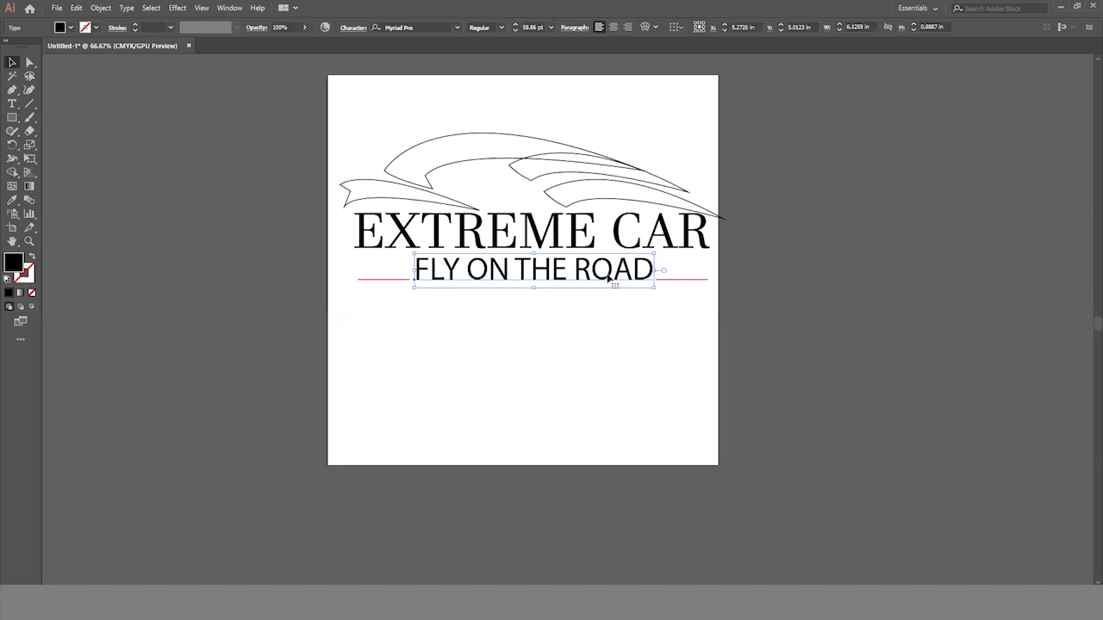
click(766, 342)
- Fill the roofline swoosh and the two rear swooshes with red and remove their stroke
scroll(773, 379, up, 2)
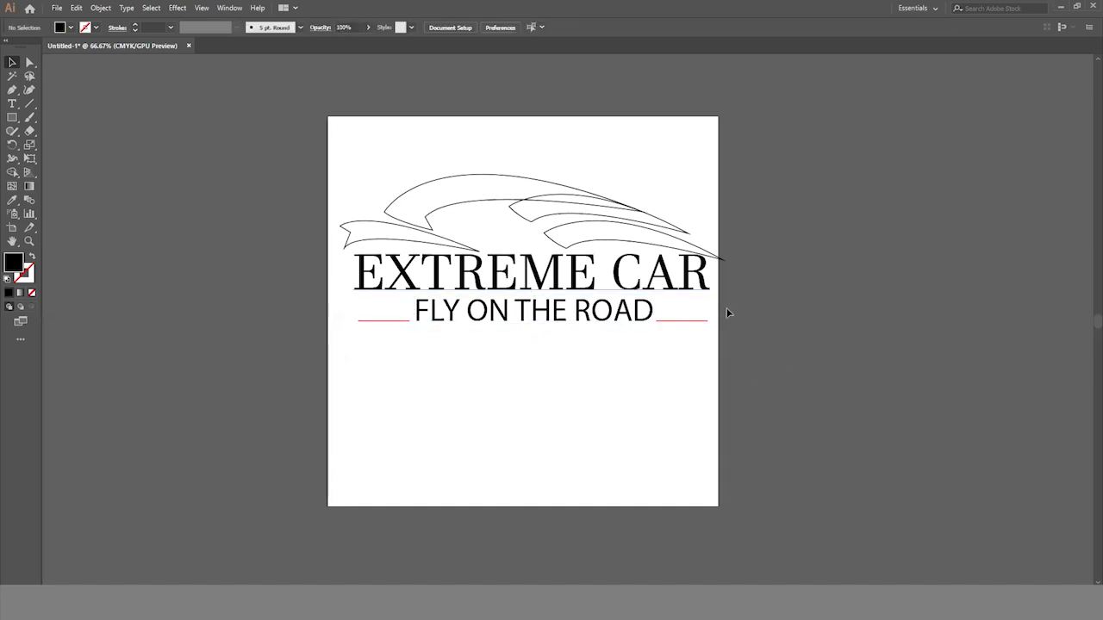
scroll(745, 297, down, 2)
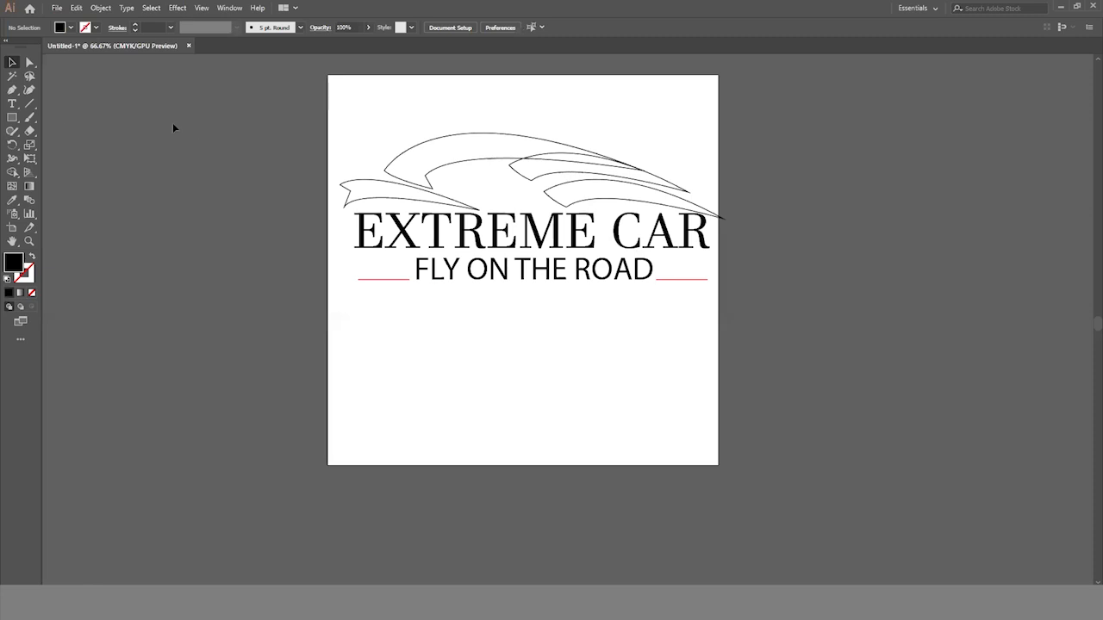
click(458, 136)
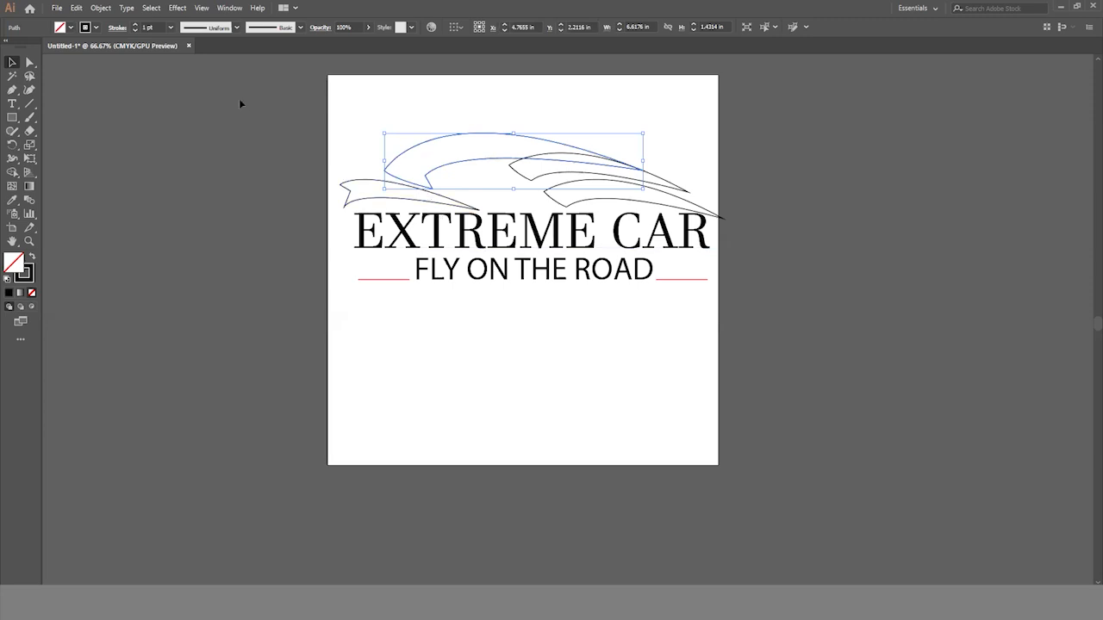
drag(573, 125, 657, 204)
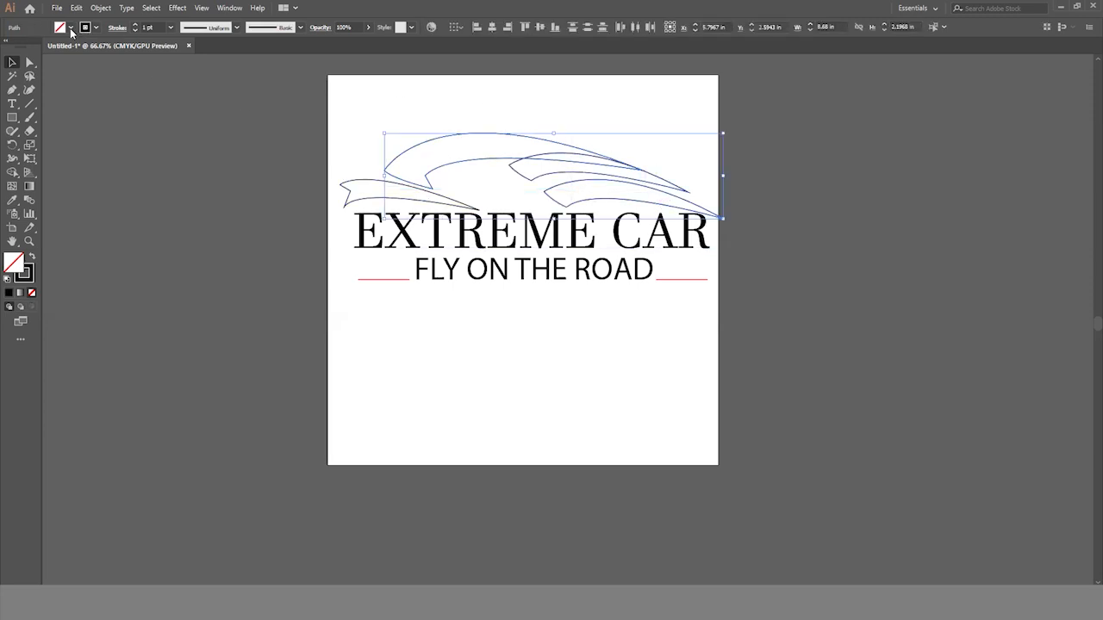
click(74, 28)
click(40, 48)
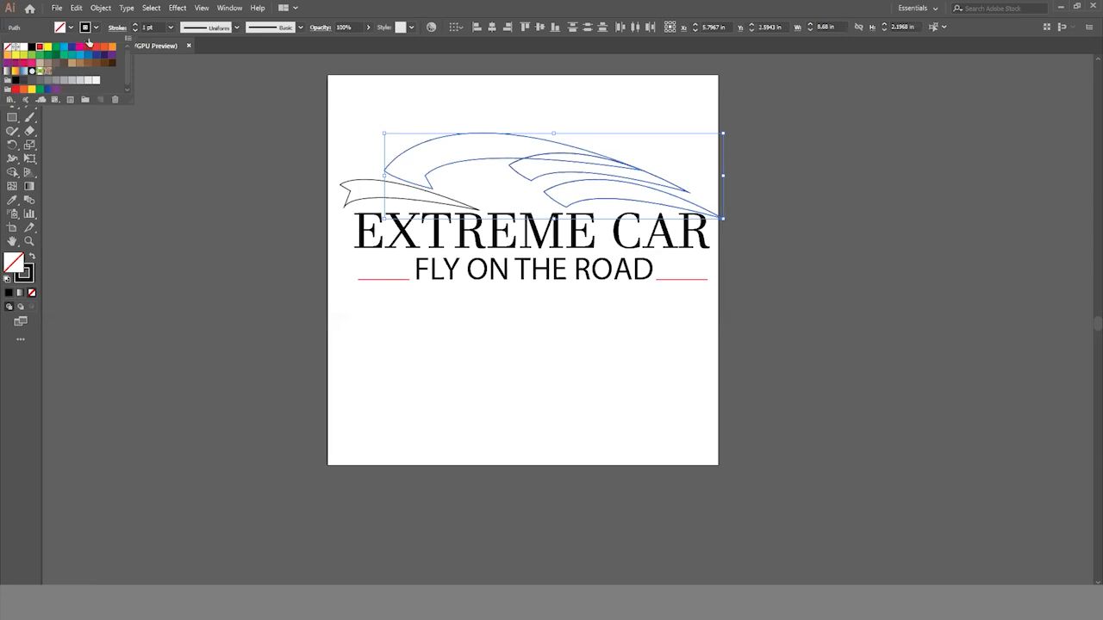
click(98, 28)
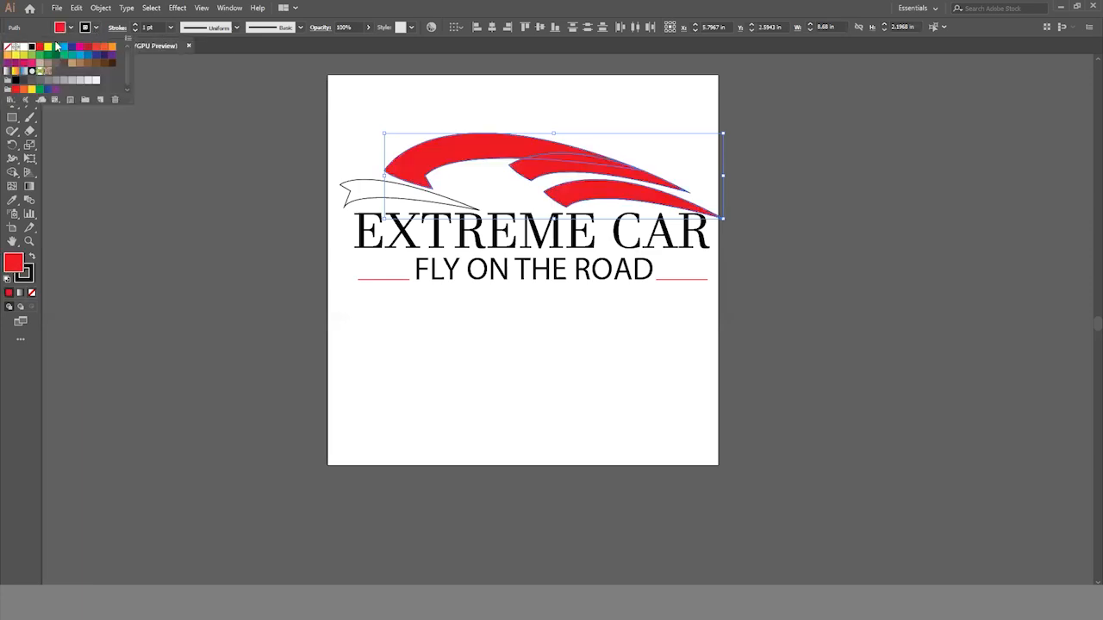
click(9, 47)
click(395, 294)
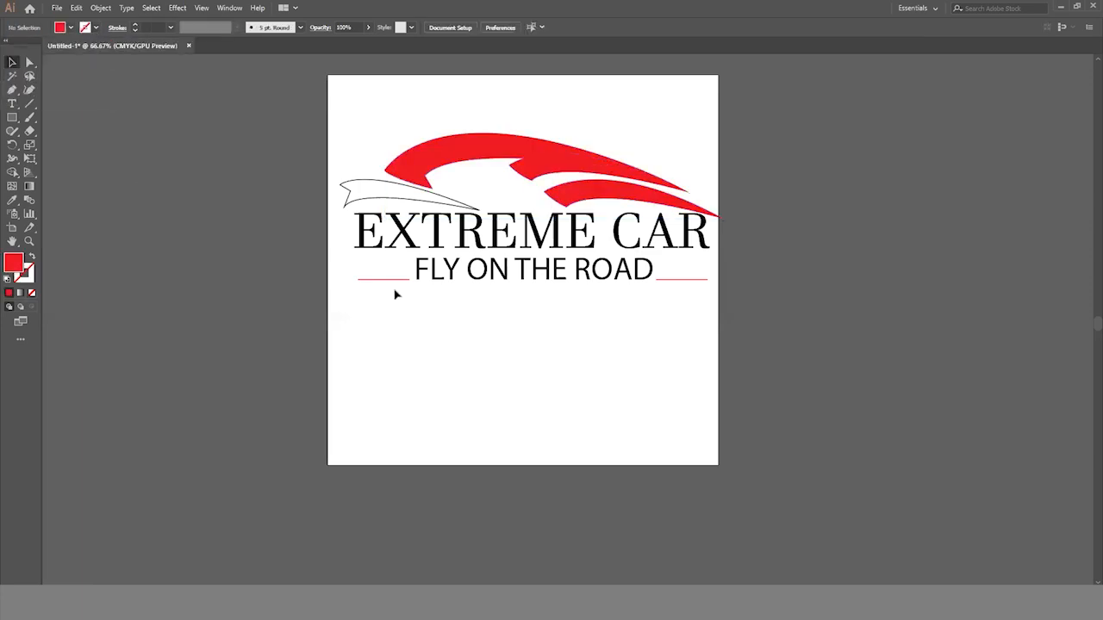
- Fill the middle swoosh under the roofline with white
click(547, 173)
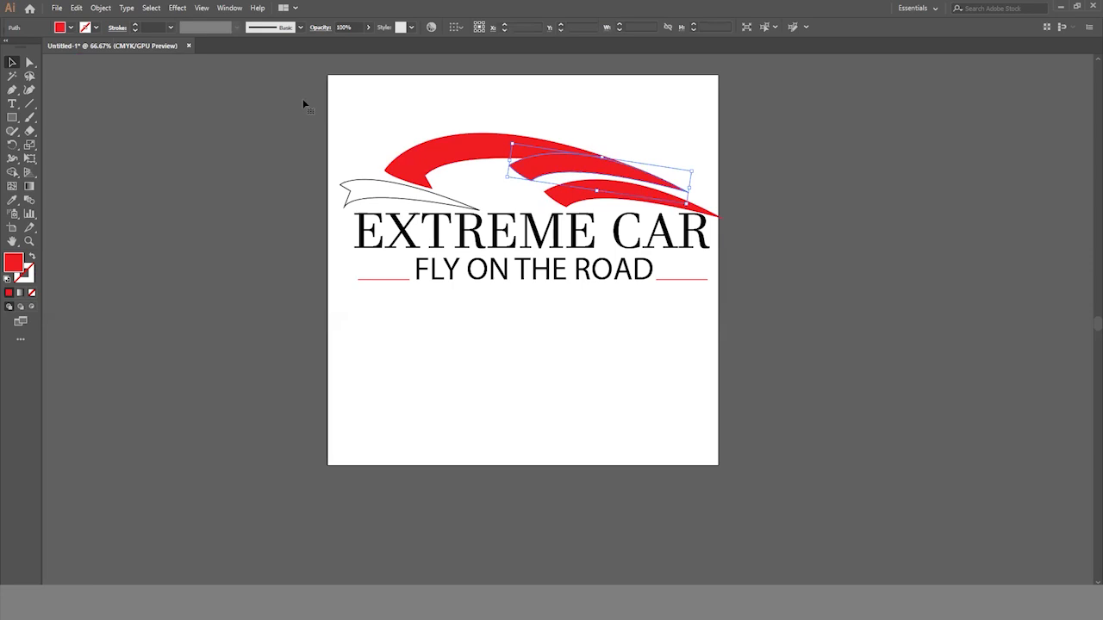
click(72, 29)
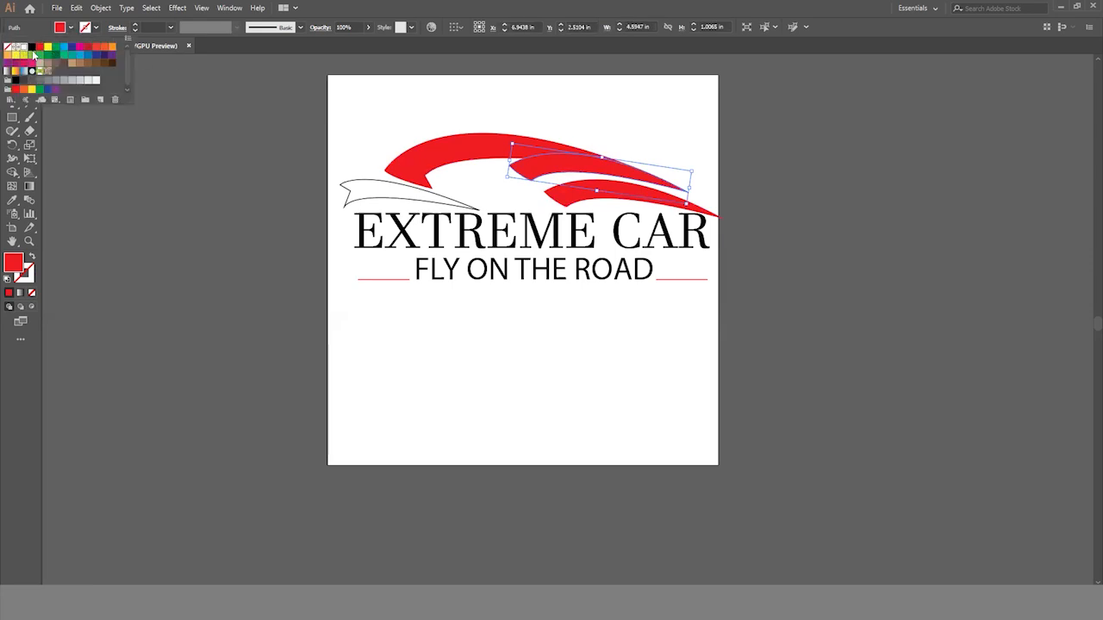
click(19, 47)
click(152, 242)
click(799, 323)
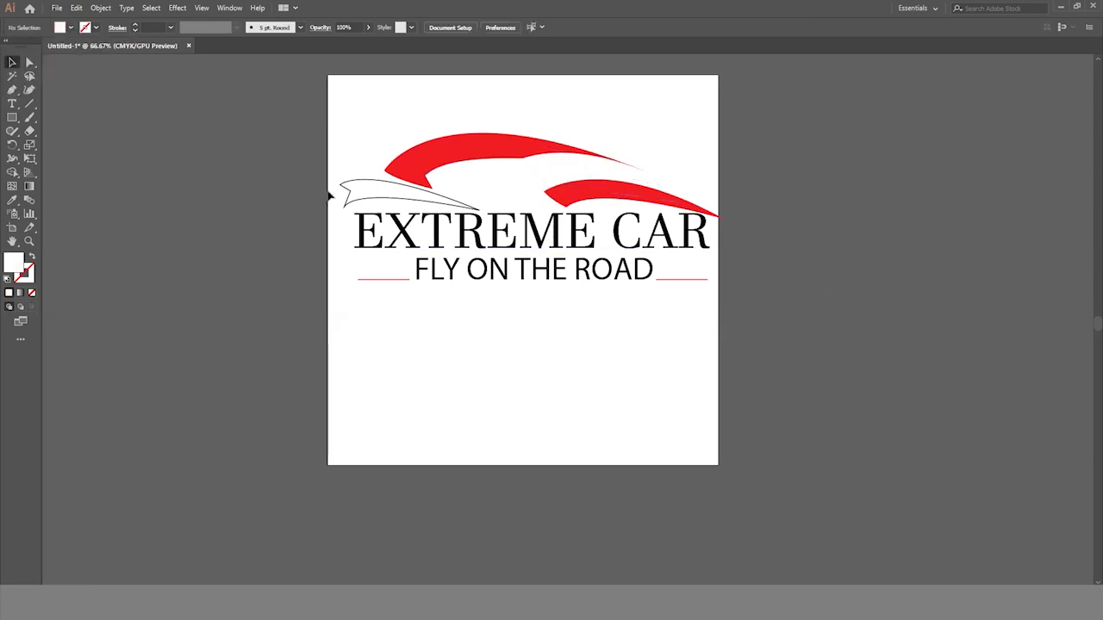
- Fill the unfilled front swoosh above the start of the brand text with red
click(372, 189)
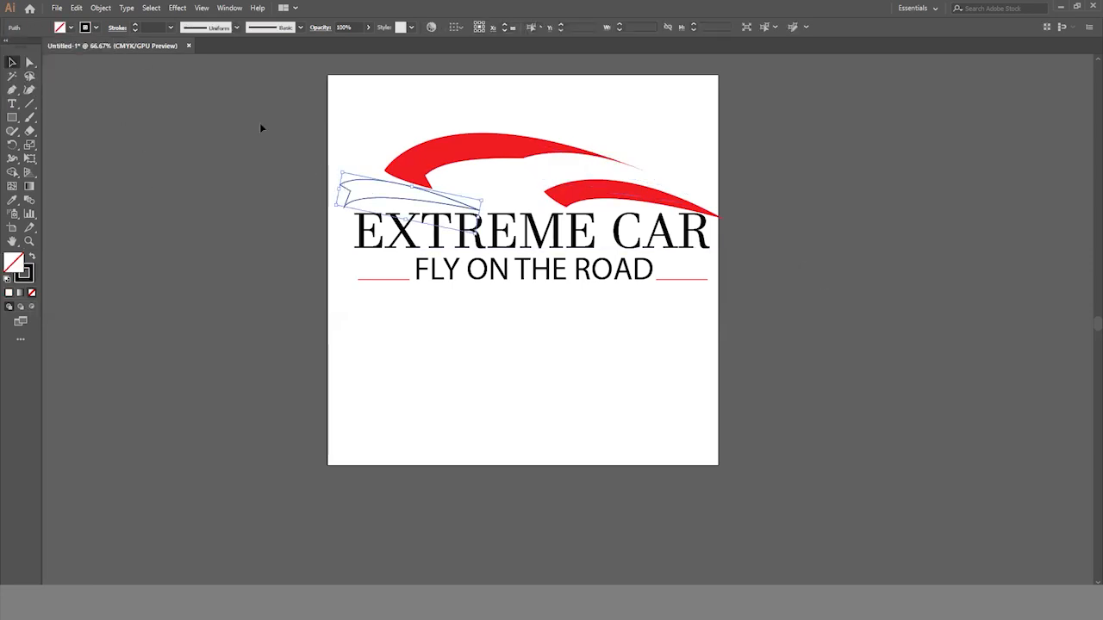
click(64, 30)
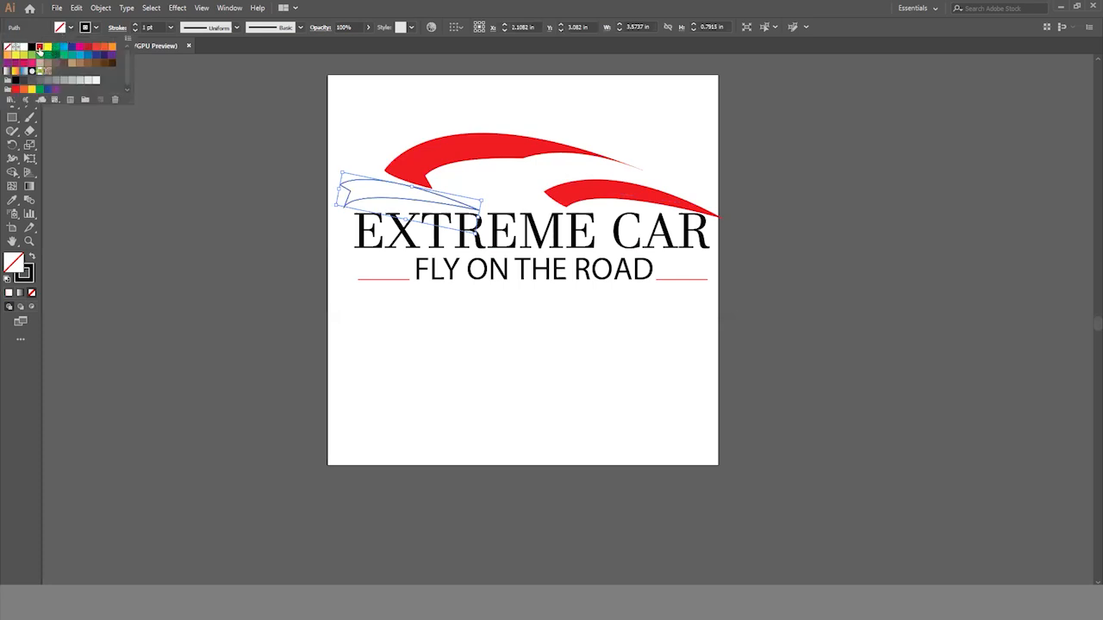
click(39, 46)
click(167, 249)
click(182, 292)
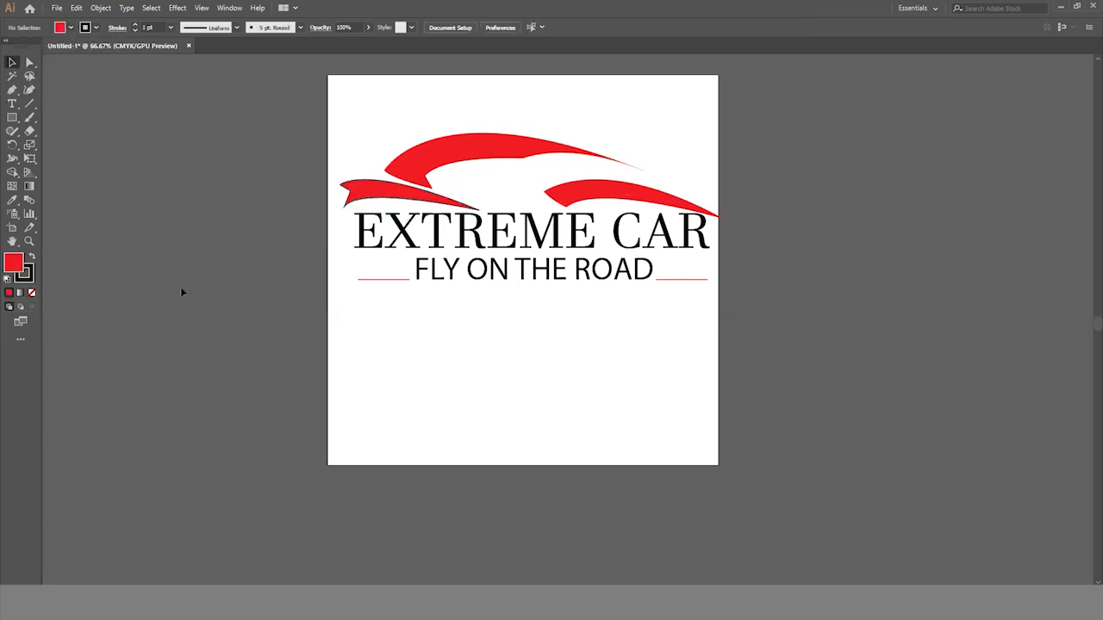
- Colour the word EXTREME in the brand text red
click(13, 106)
mouse_move(600, 233)
mouse_down()
mouse_move(331, 239)
mouse_move(583, 228)
mouse_up()
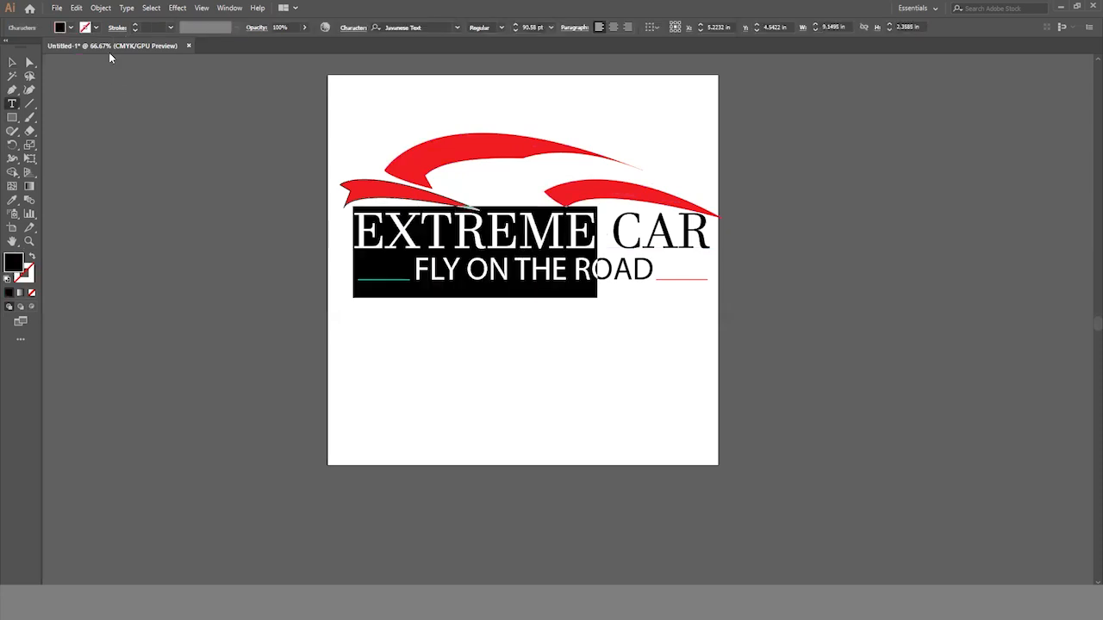
click(69, 28)
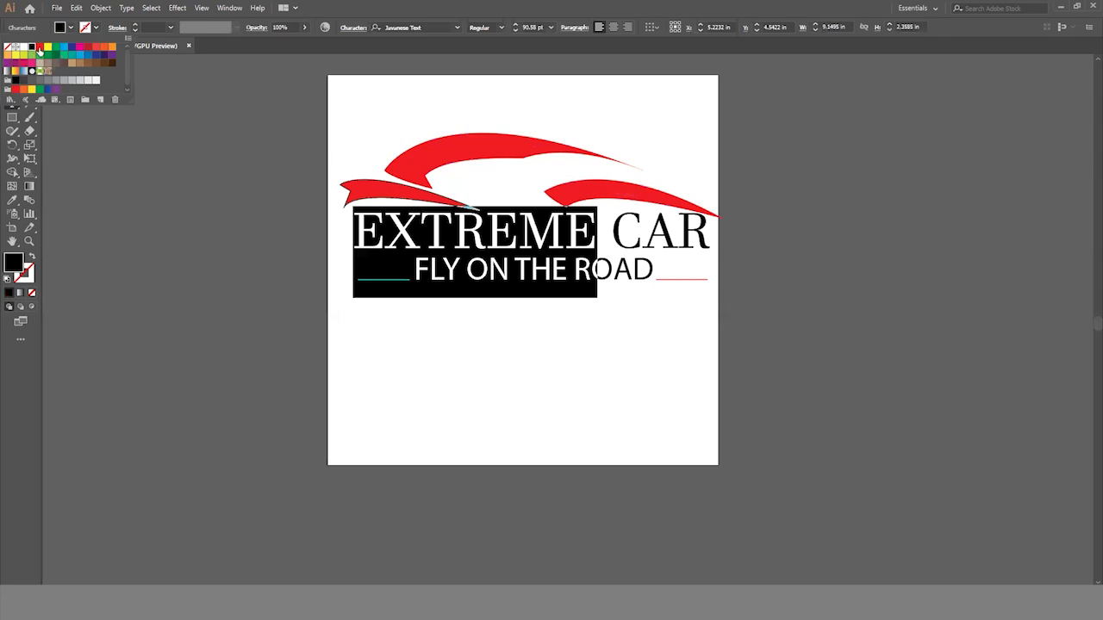
click(39, 49)
- Colour the word CAR in the brand text white
click(619, 242)
drag(617, 247, 710, 247)
click(69, 28)
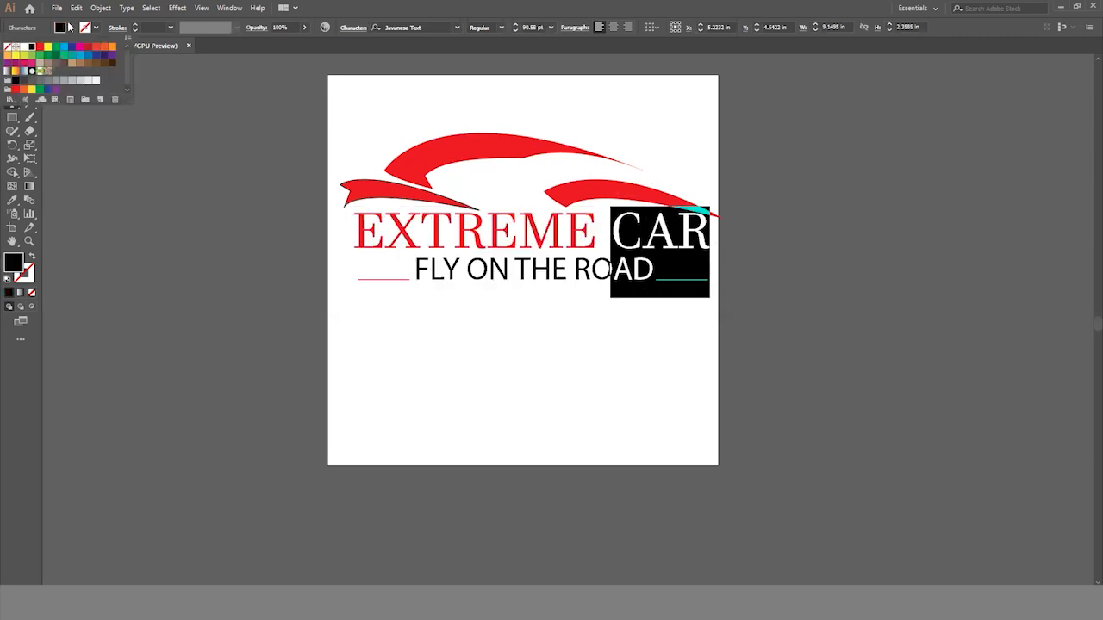
click(25, 49)
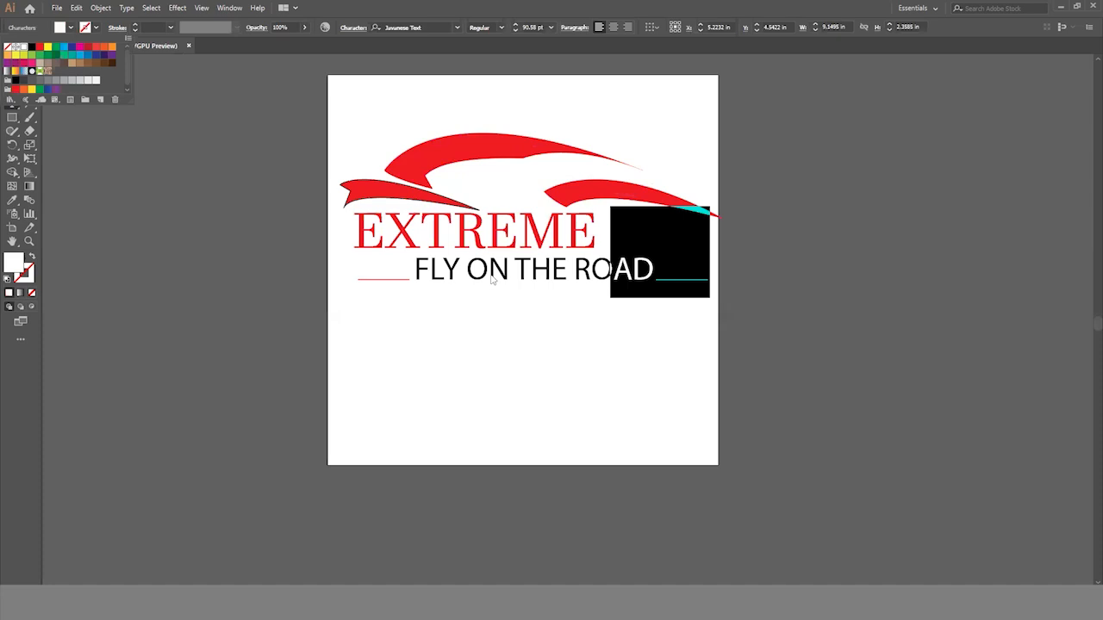
click(493, 278)
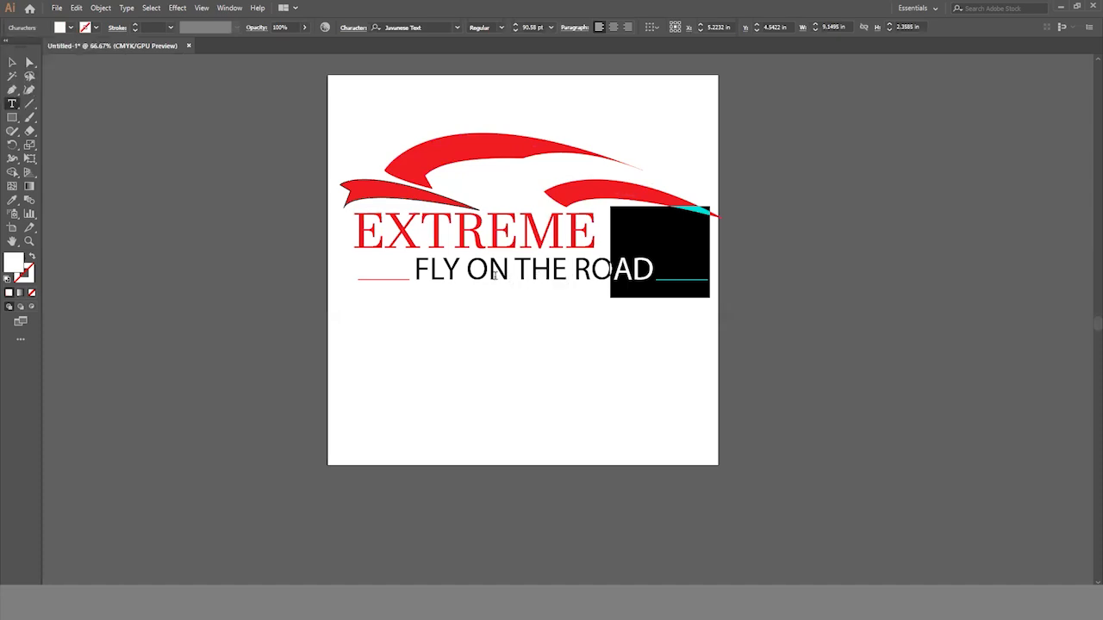
drag(415, 272, 670, 273)
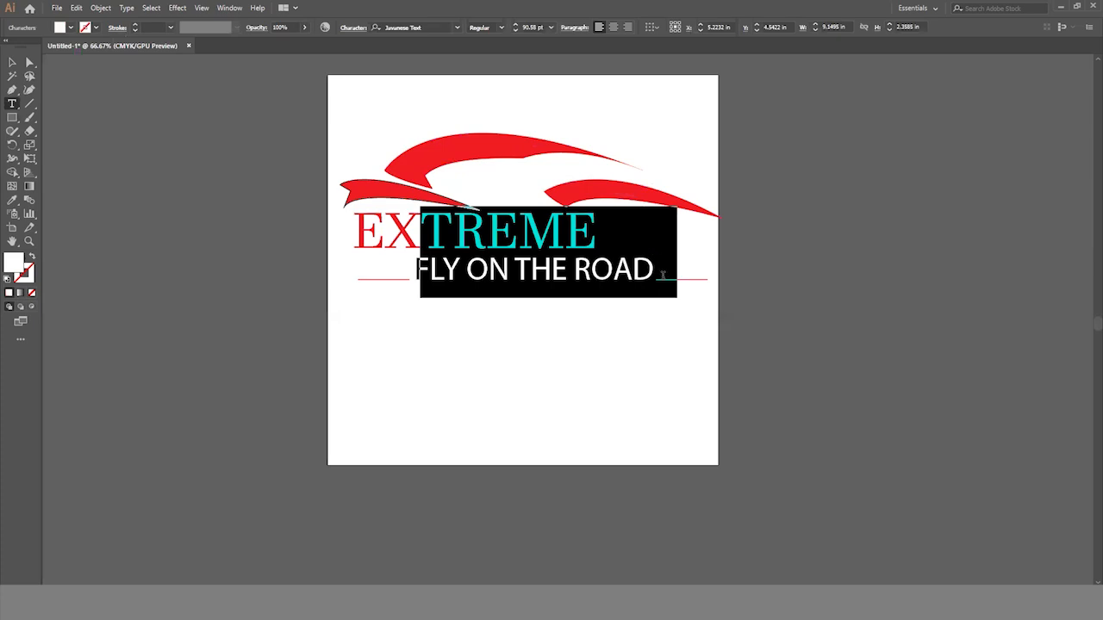
click(71, 30)
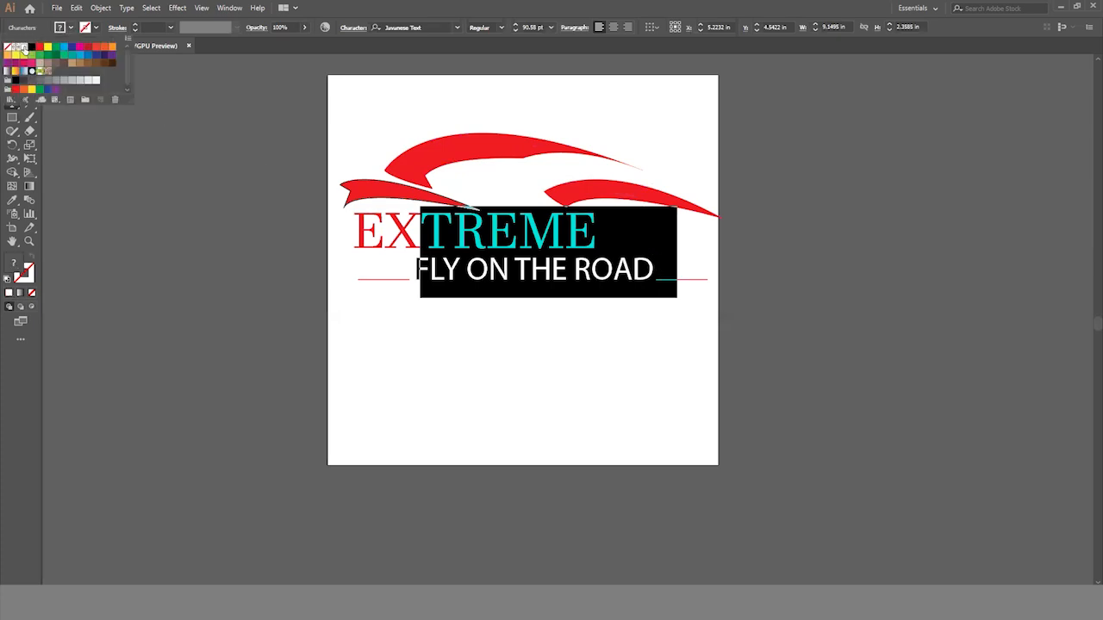
click(24, 45)
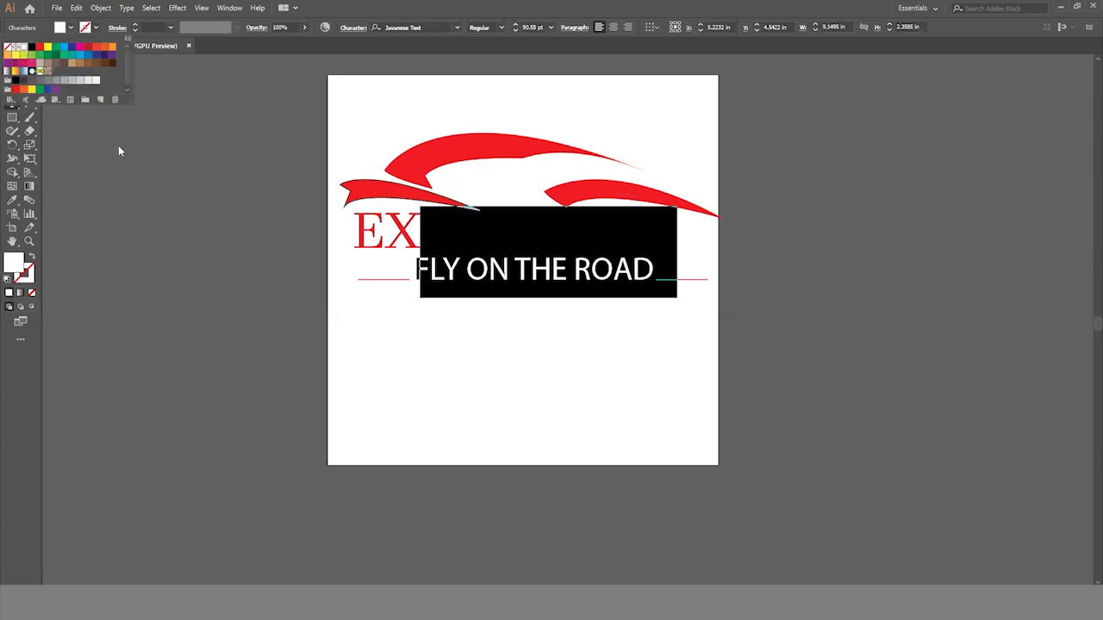
click(173, 160)
click(10, 58)
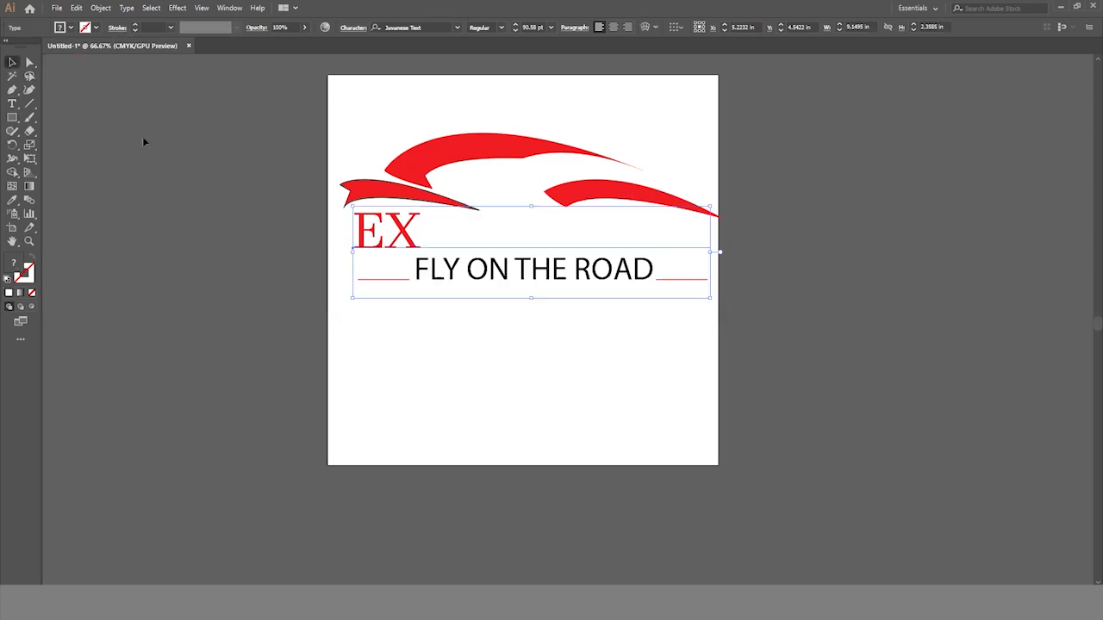
- Colour the whole FLY ON THE ROAD tagline white
click(12, 104)
click(494, 272)
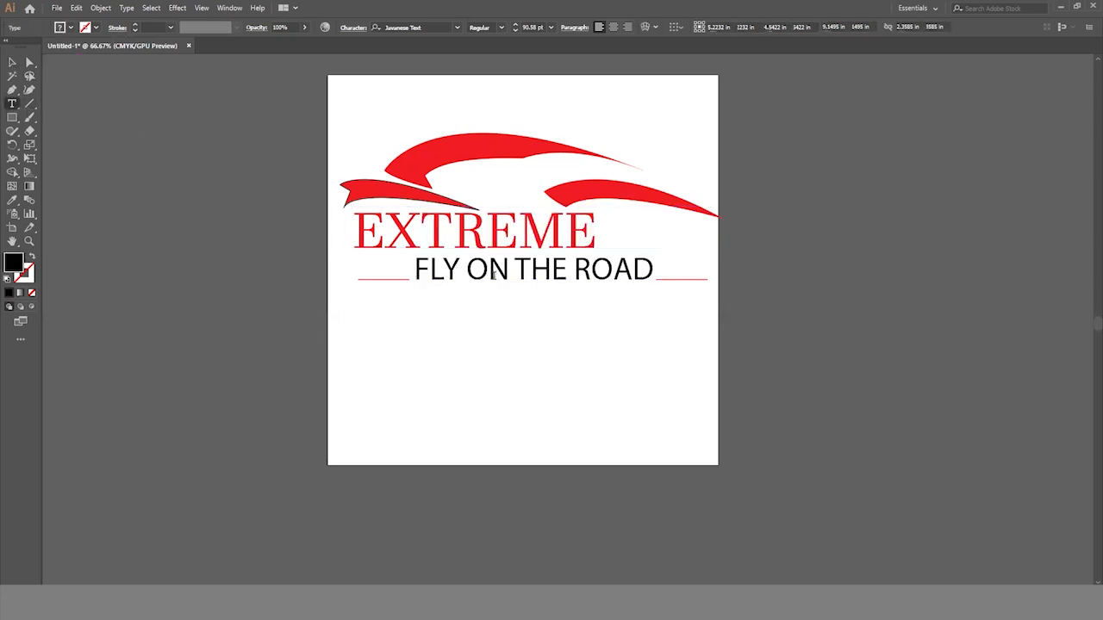
drag(416, 272, 650, 280)
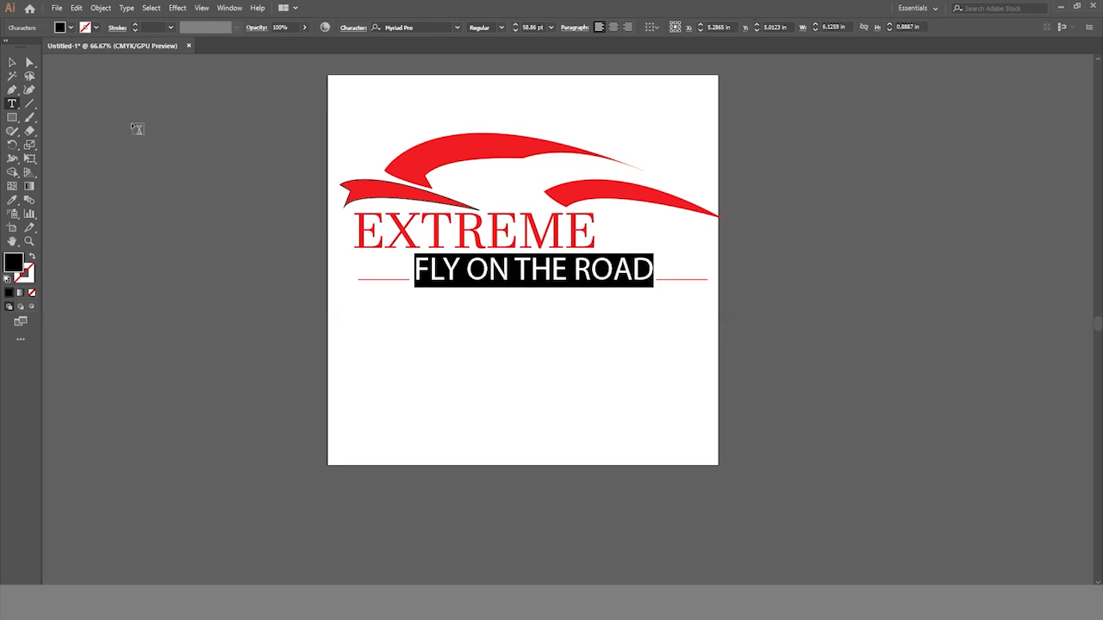
click(71, 28)
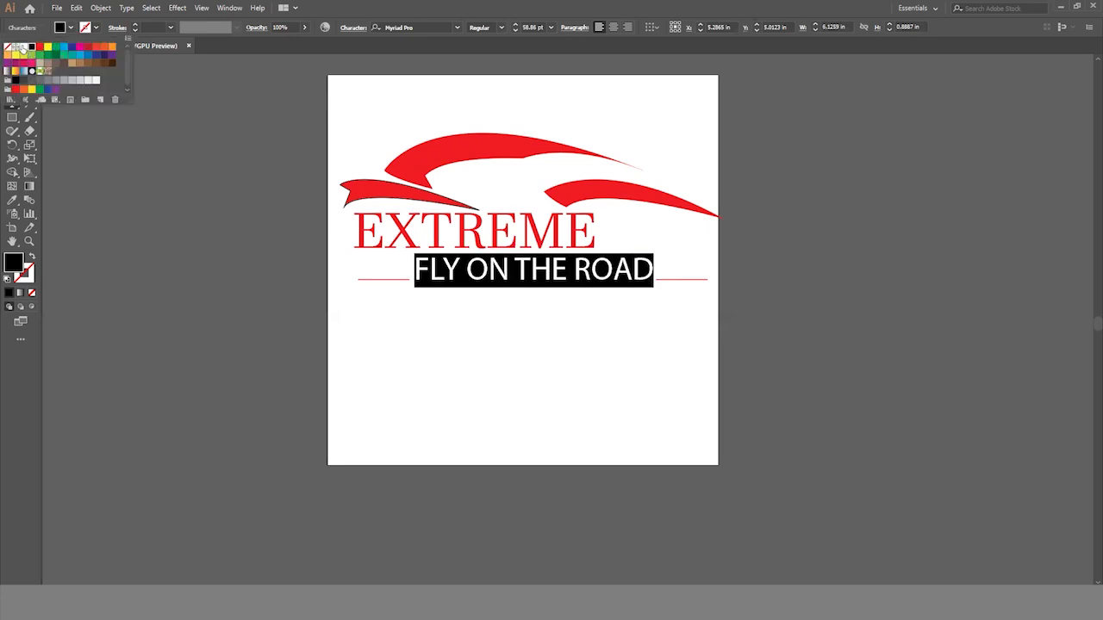
click(20, 48)
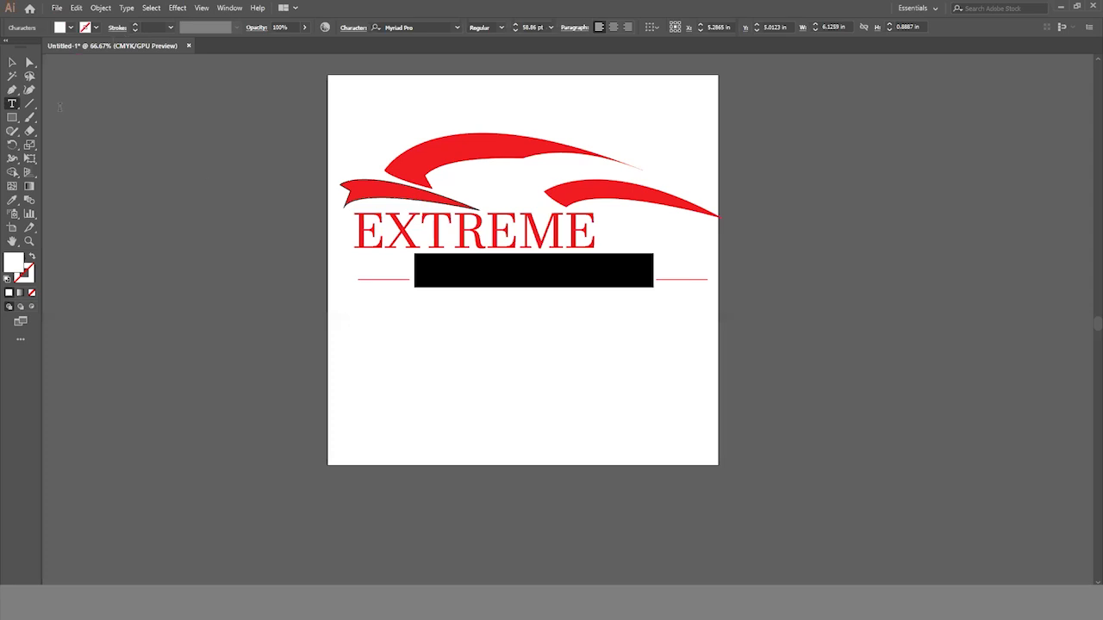
click(10, 63)
click(448, 340)
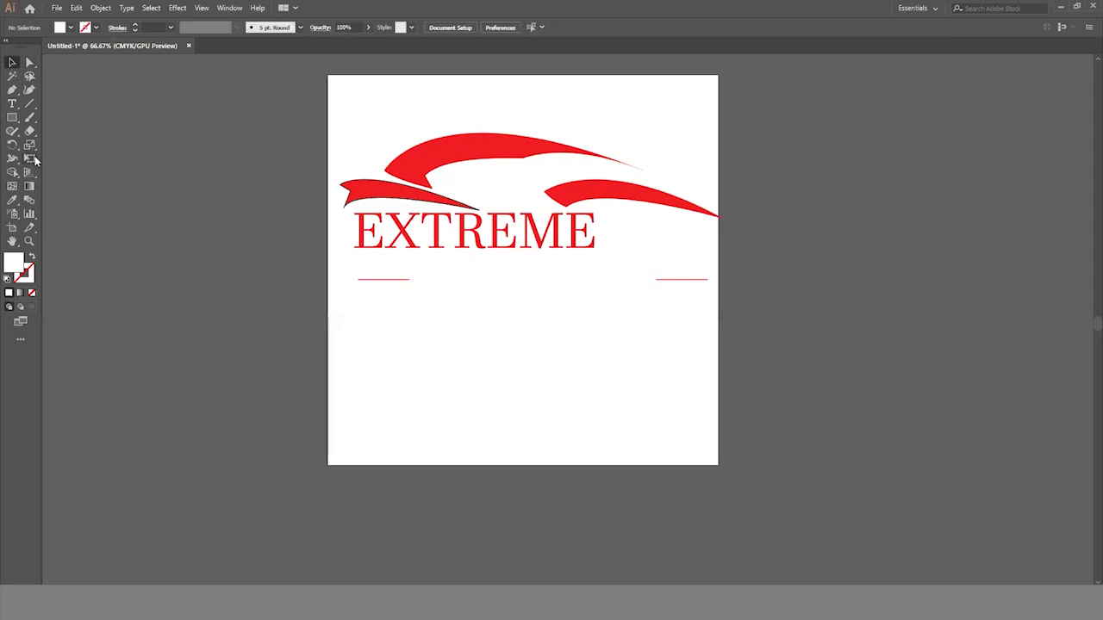
- Cover the entire artboard with a 10 x 10 in rectangle and fill it with black
drag(12, 118, 60, 121)
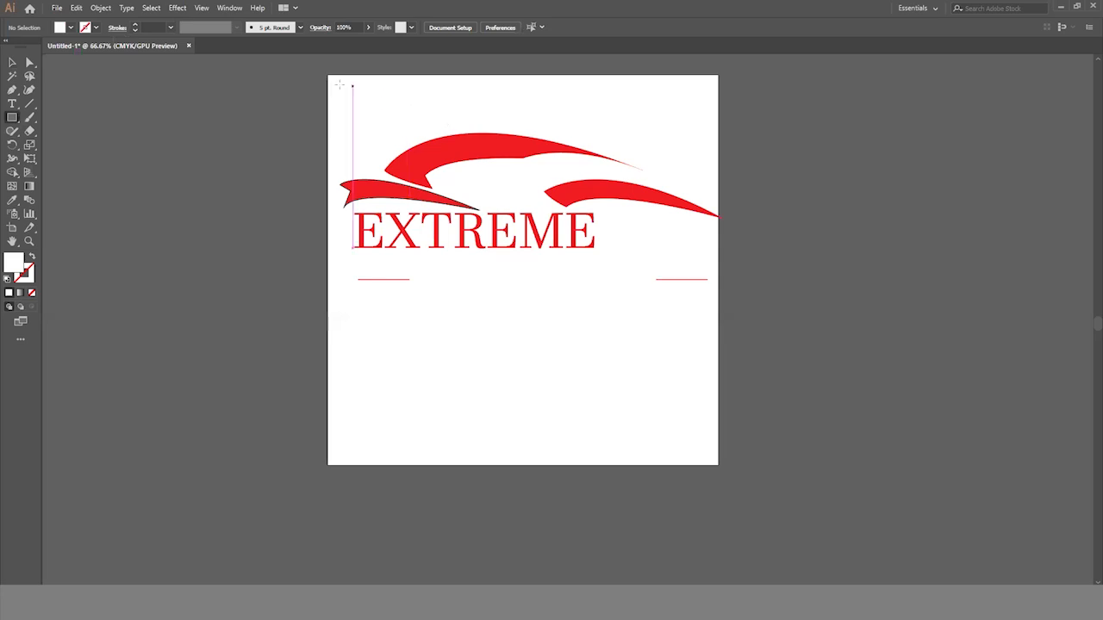
drag(327, 73, 718, 465)
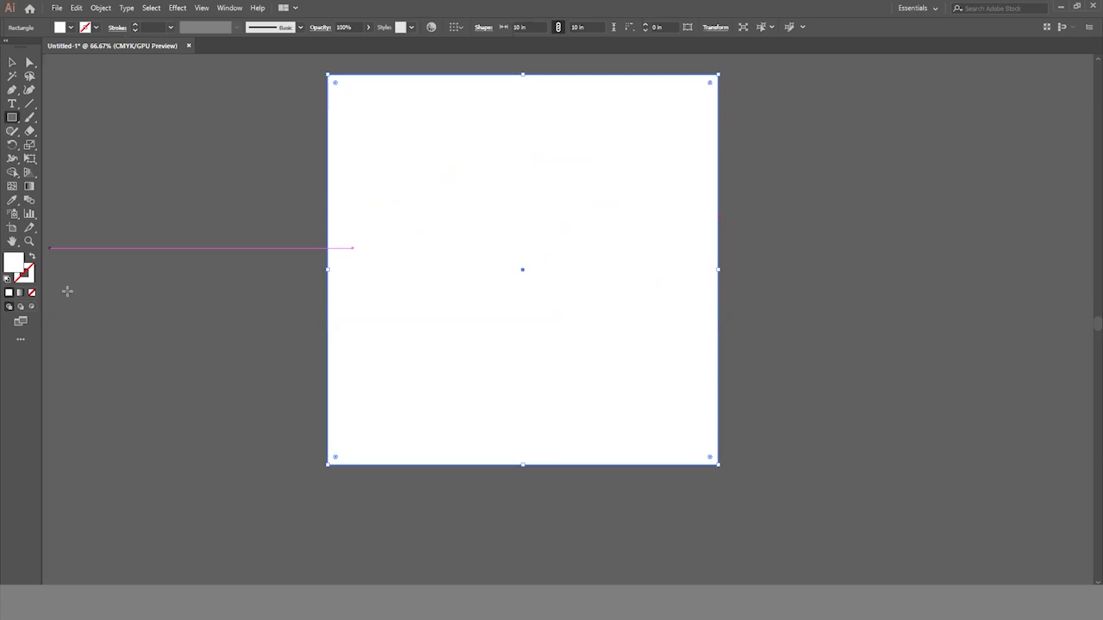
double_click(13, 263)
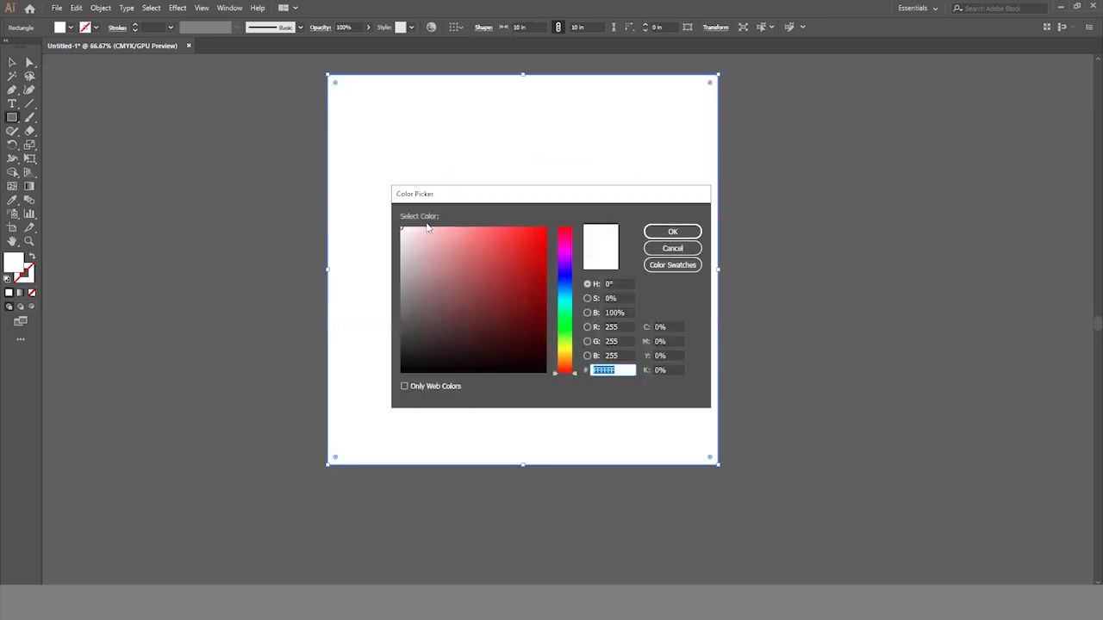
click(542, 368)
click(672, 231)
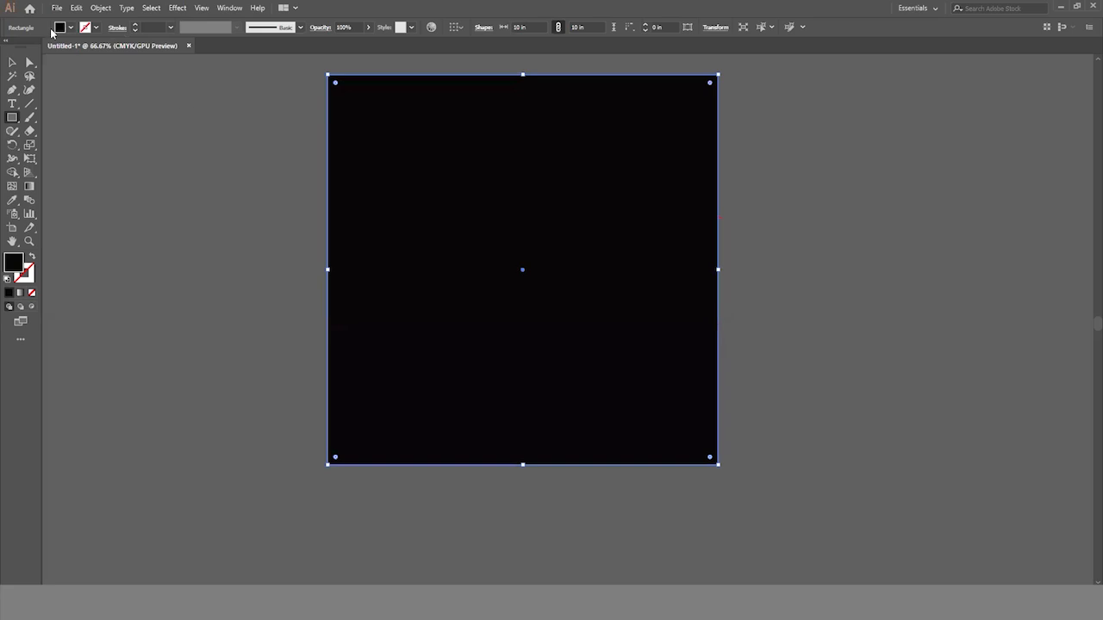
- Send the black rectangle to the back, behind the logo artwork
click(12, 61)
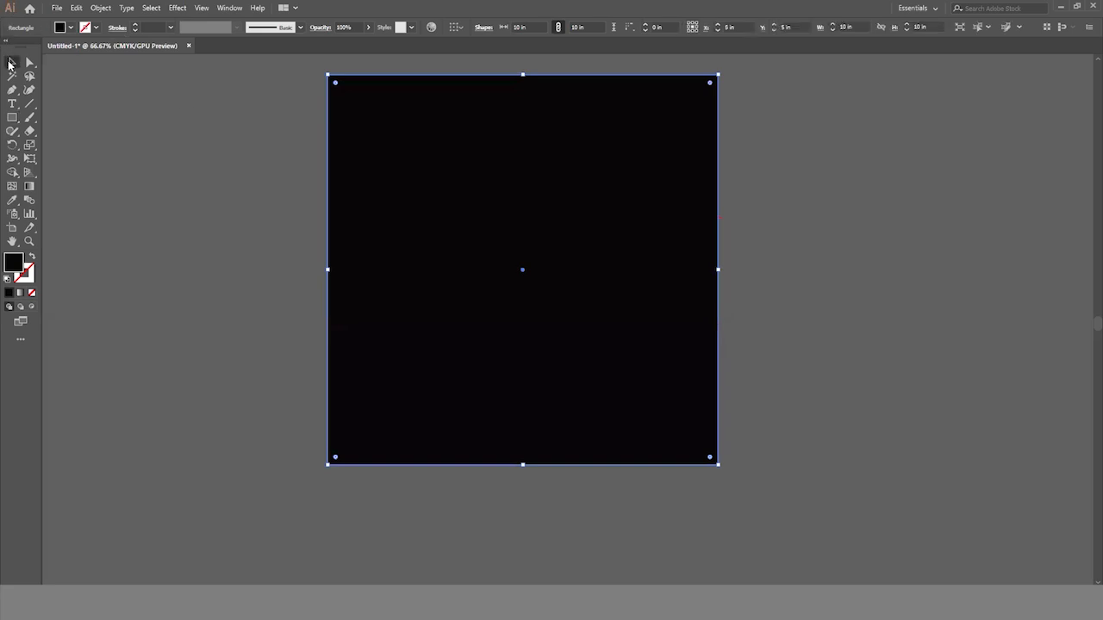
right_click(443, 179)
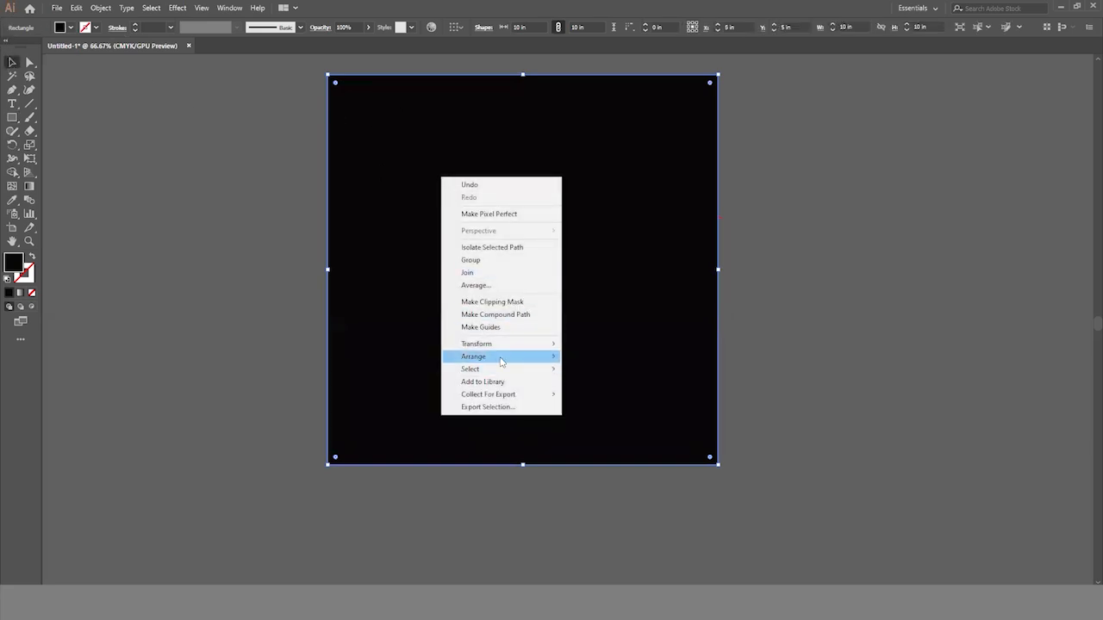
mouse_move(513, 361)
click(591, 395)
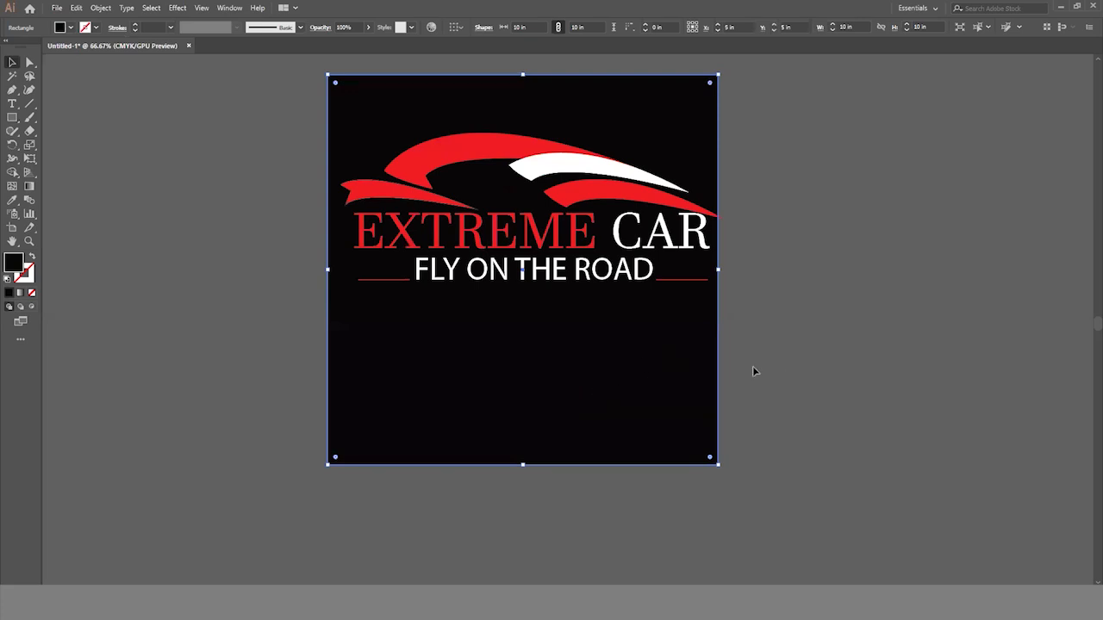
click(782, 352)
- Lock the black background rectangle
scroll(686, 318, up, 1)
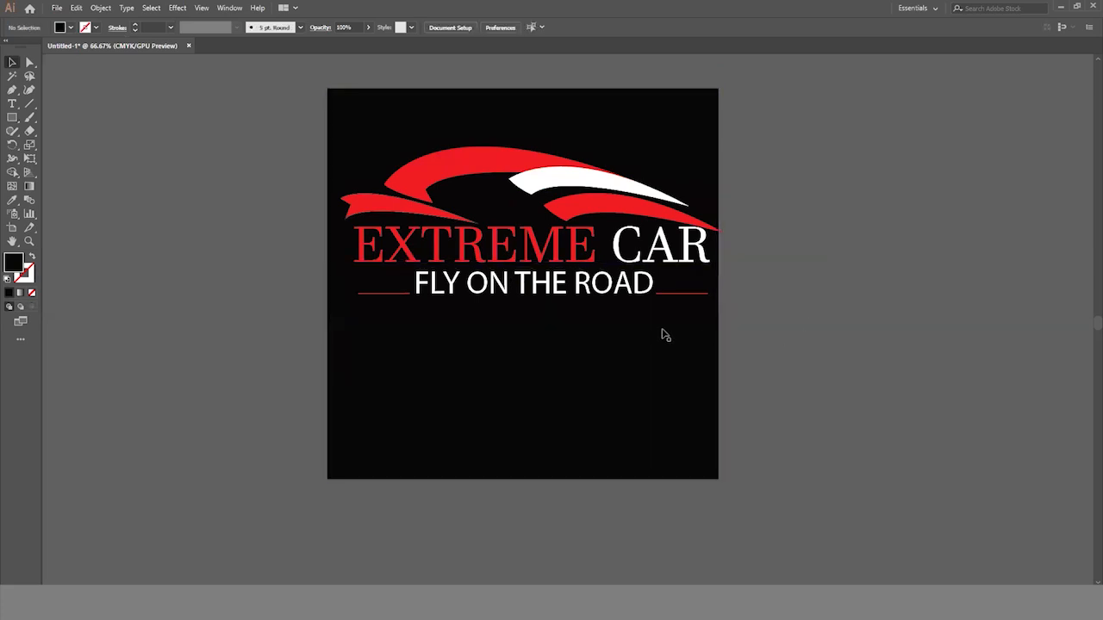
drag(409, 147, 389, 128)
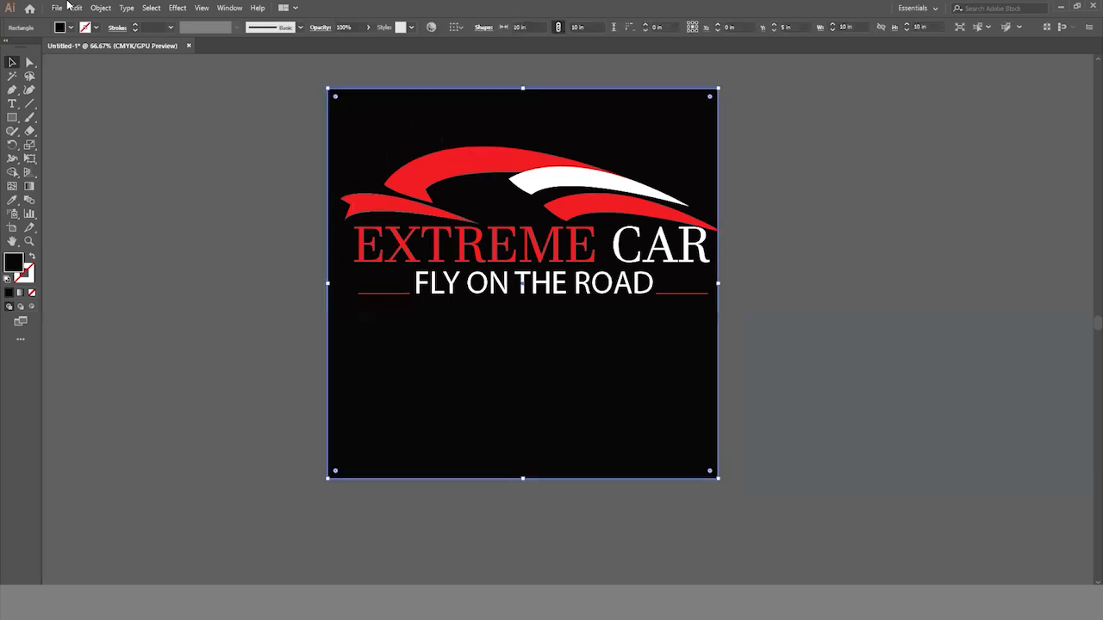
click(100, 7)
mouse_move(136, 80)
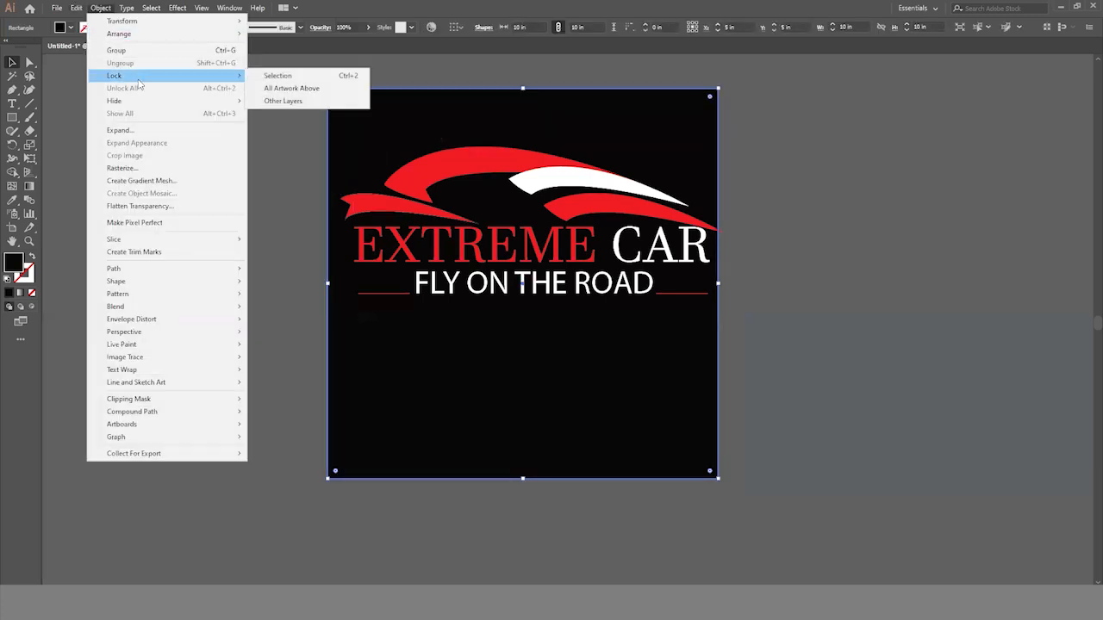
click(258, 78)
- Group the swooshes, brand text, tagline and the line in front of it, and scale the group down about its centre
drag(383, 128, 654, 344)
key(ctrl+g)
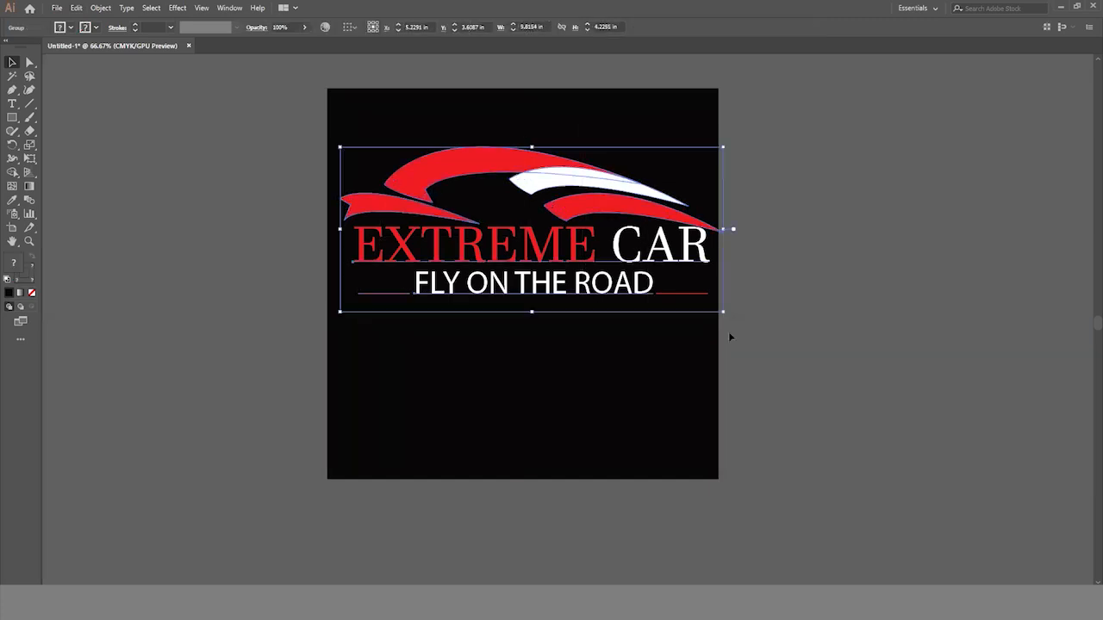
drag(722, 312, 695, 299)
drag(536, 178, 522, 104)
click(753, 322)
key(ctrl+z)
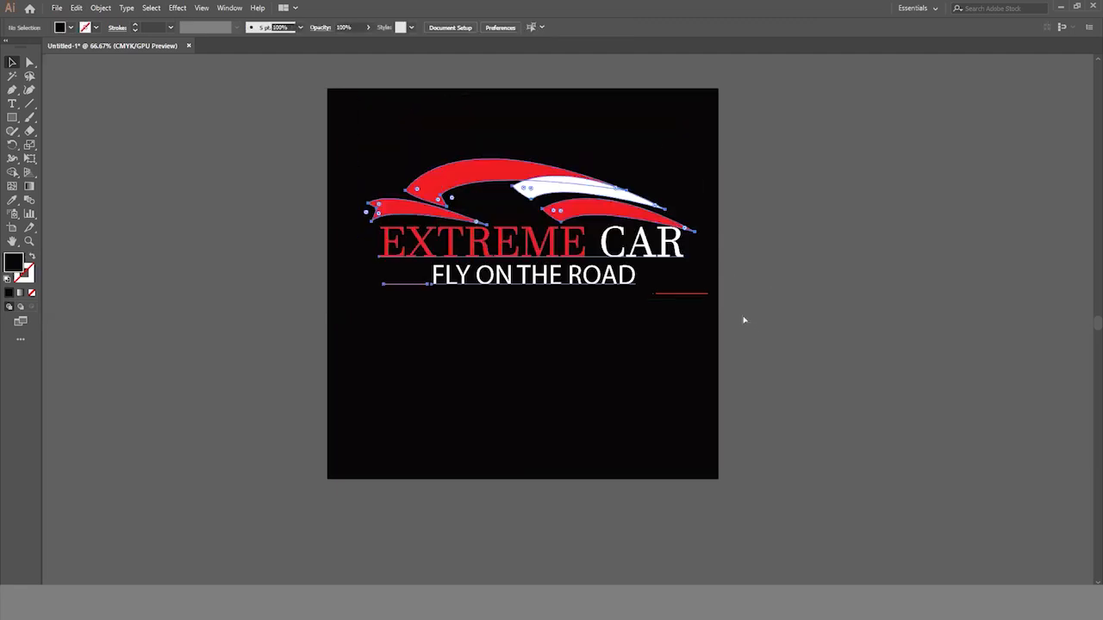
- Group the logo artwork together with the red line that follows the tagline
drag(378, 110, 711, 370)
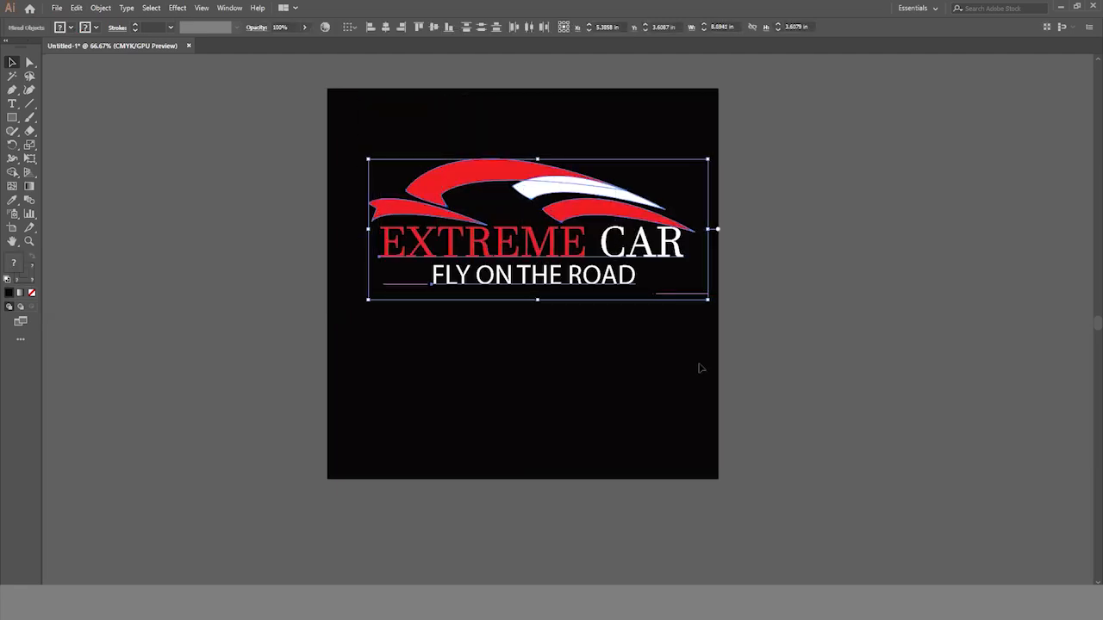
key(ctrl+g)
- Move the grouped logo up near the artboard's upper edge and scale it down to about 7.9 in wide
drag(489, 183, 486, 122)
drag(705, 241, 692, 228)
click(765, 305)
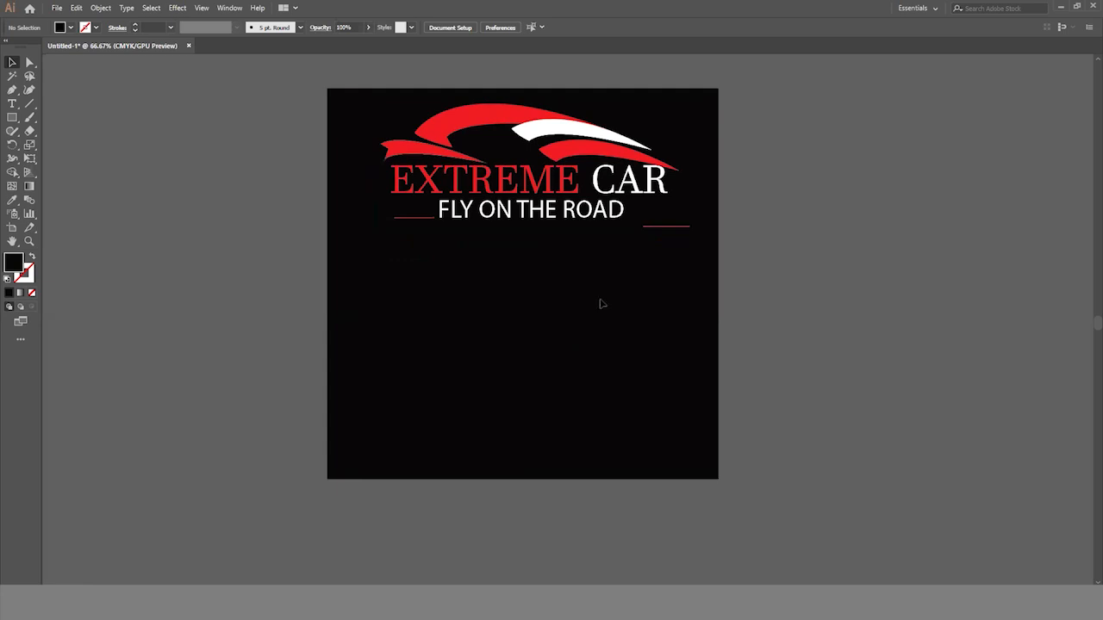
click(679, 227)
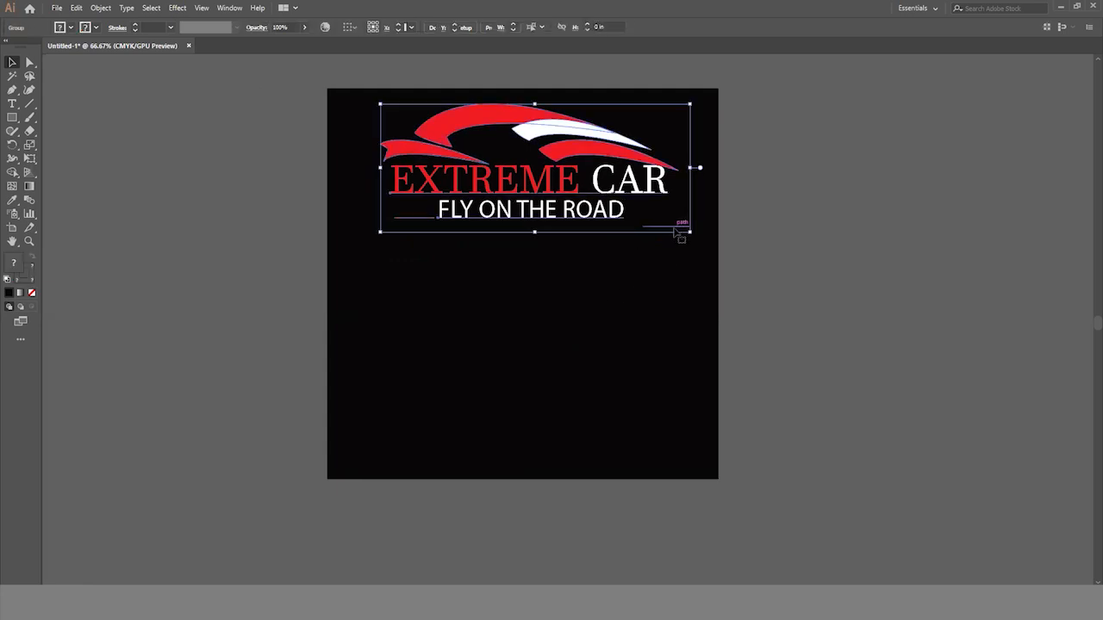
- Ungroup the logo artwork from the red line that follows the tagline
click(675, 281)
right_click(669, 227)
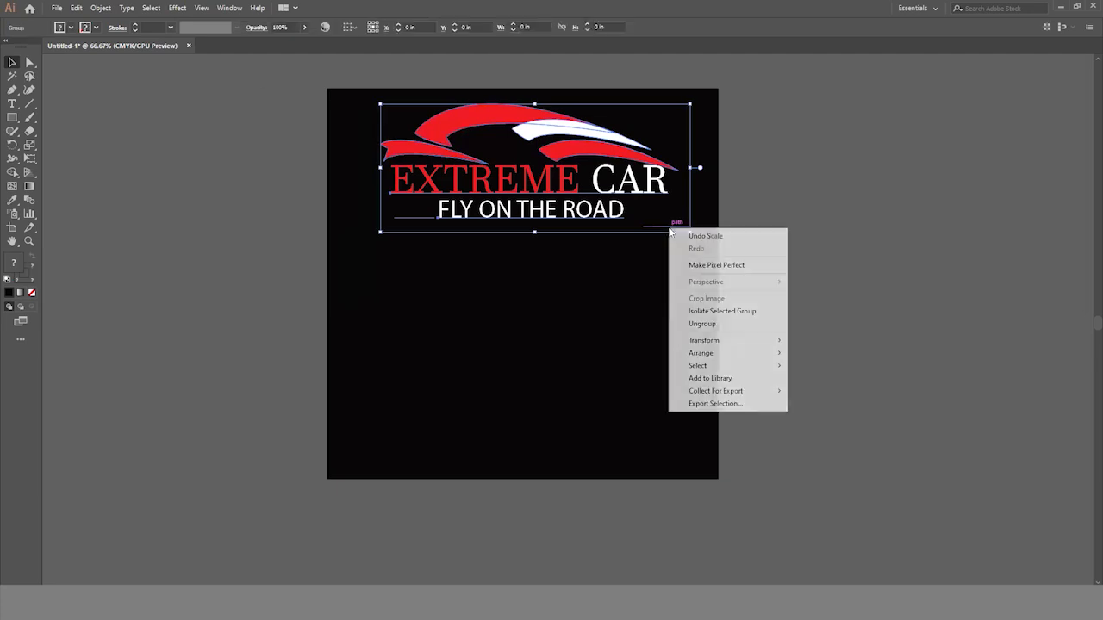
click(701, 324)
- Move the red line after the tagline up and to the left, level with the line in front of the tagline
click(665, 228)
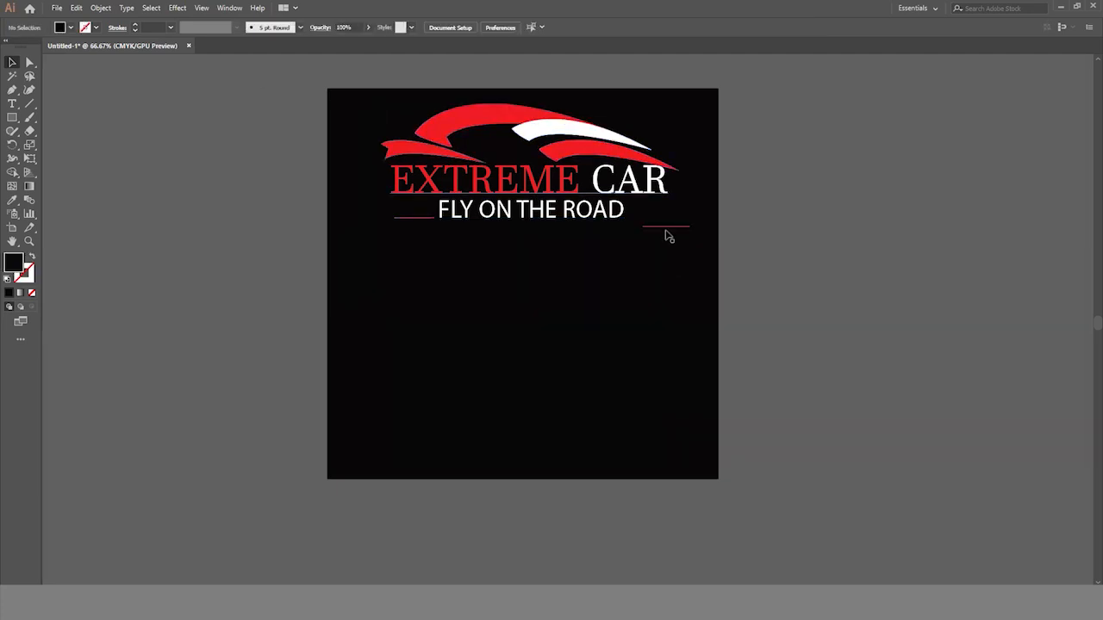
key(Up)
key(Up)
key(Up)
key(Up)
key(Up)
key(Up)
key(Up)
key(Up)
key(Up)
key(Up)
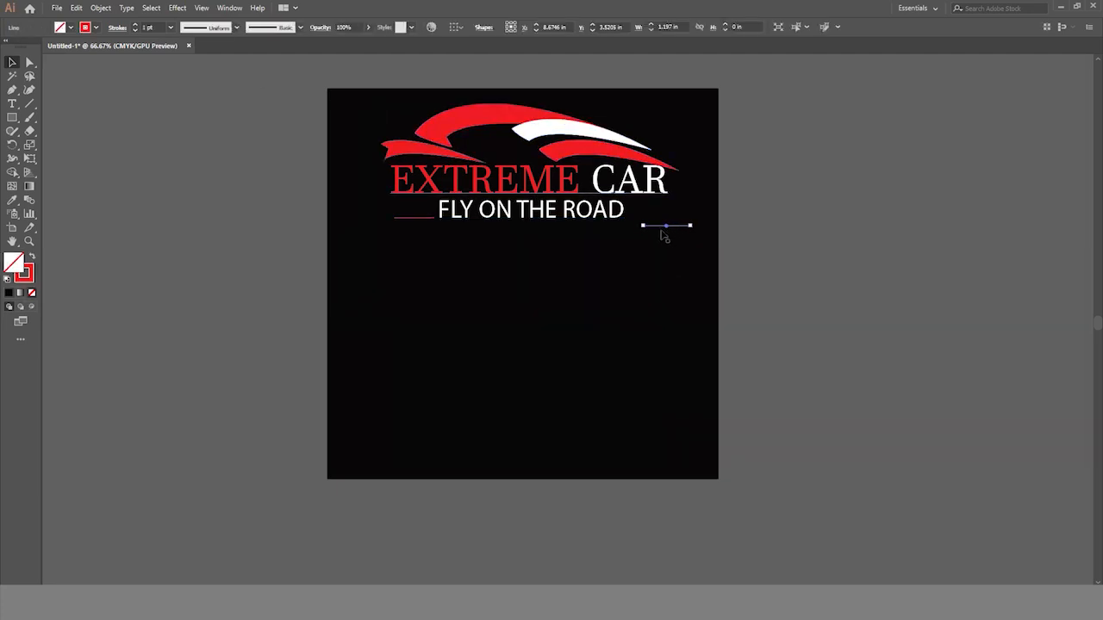
key(Left)
key(Up)
key(Up)
click(695, 297)
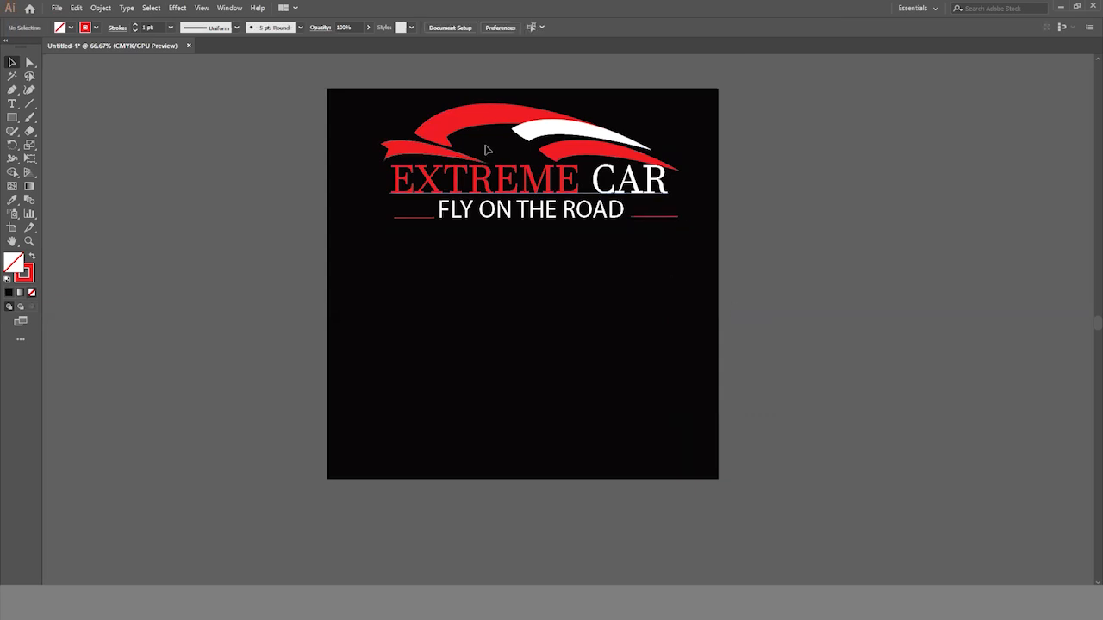
drag(372, 92, 718, 291)
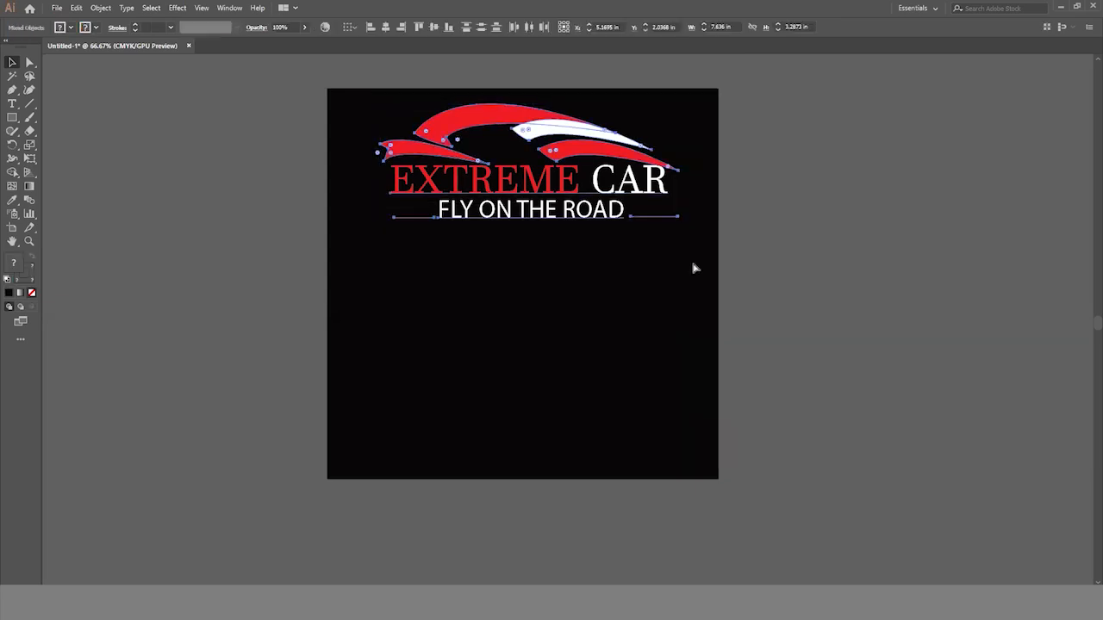
click(801, 336)
scroll(820, 328, down, 1)
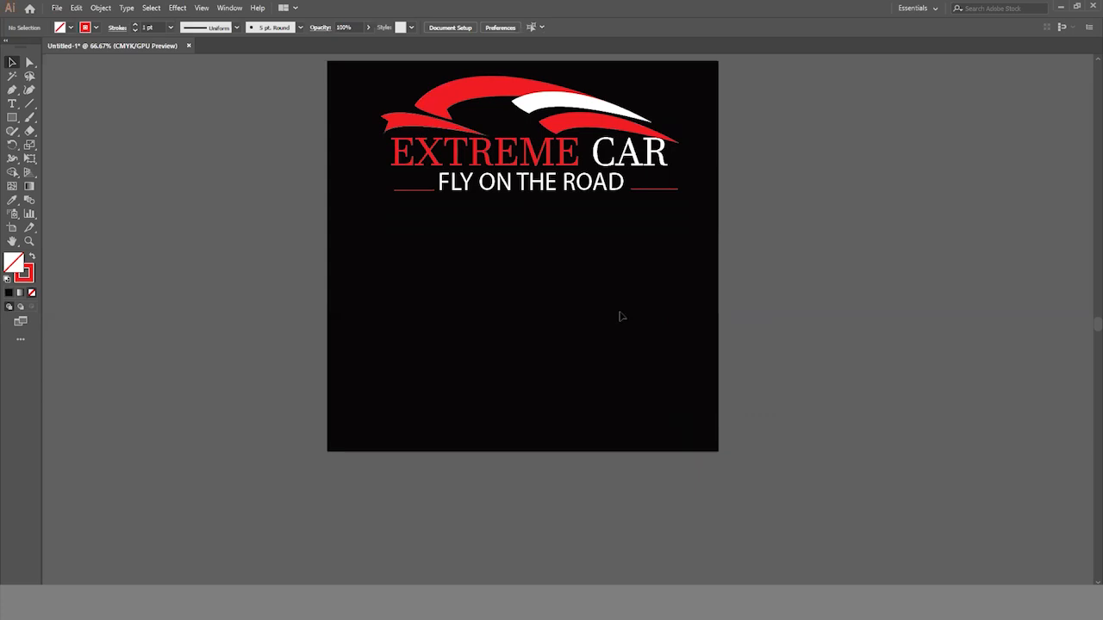
scroll(392, 310, left, 1)
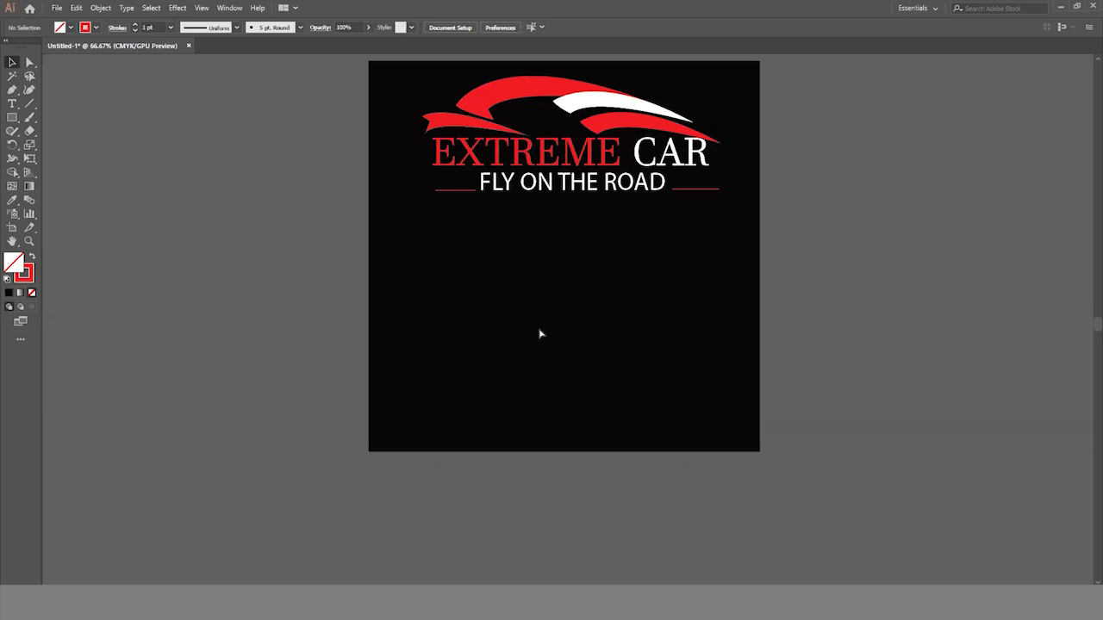
- Create a three-sided polygon with a 0.6944 in radius in the empty area below the tagline and fill it red
click(13, 89)
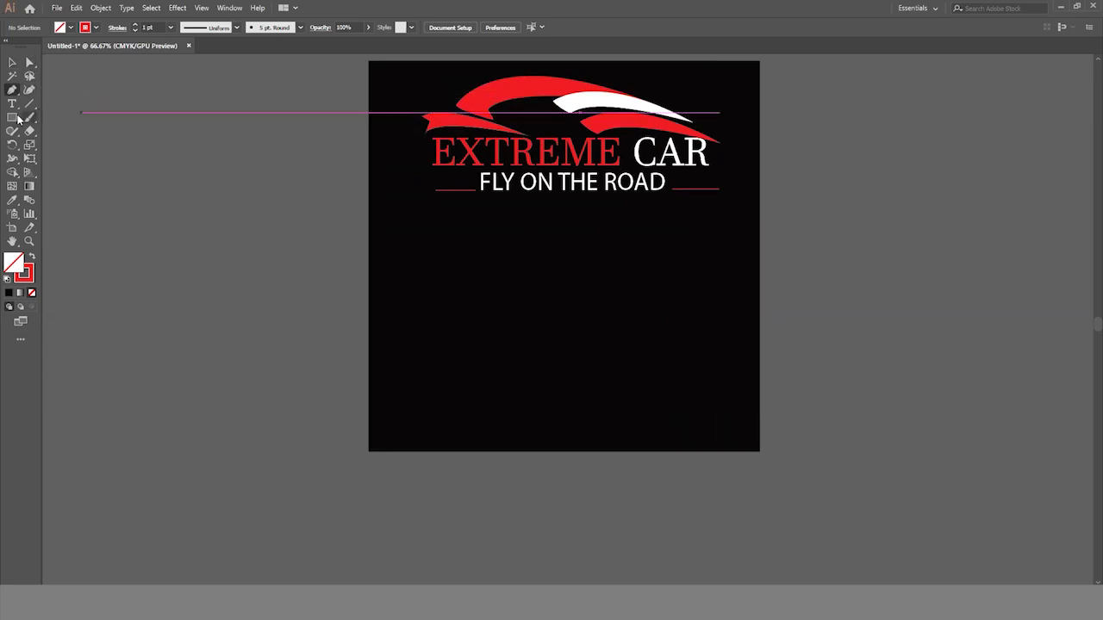
click(15, 117)
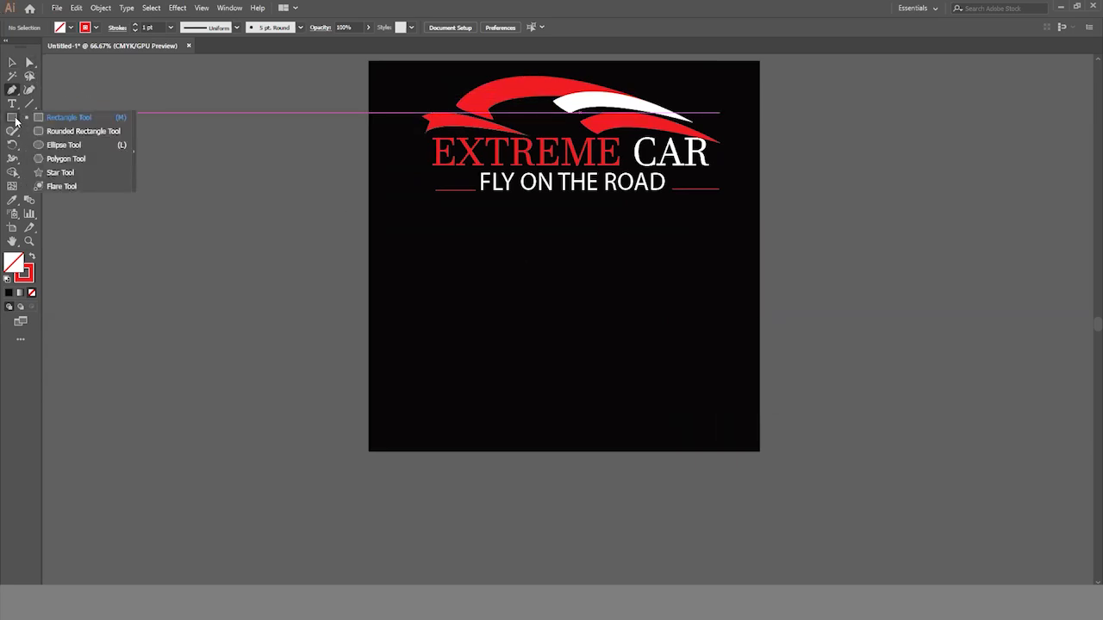
click(67, 159)
click(482, 321)
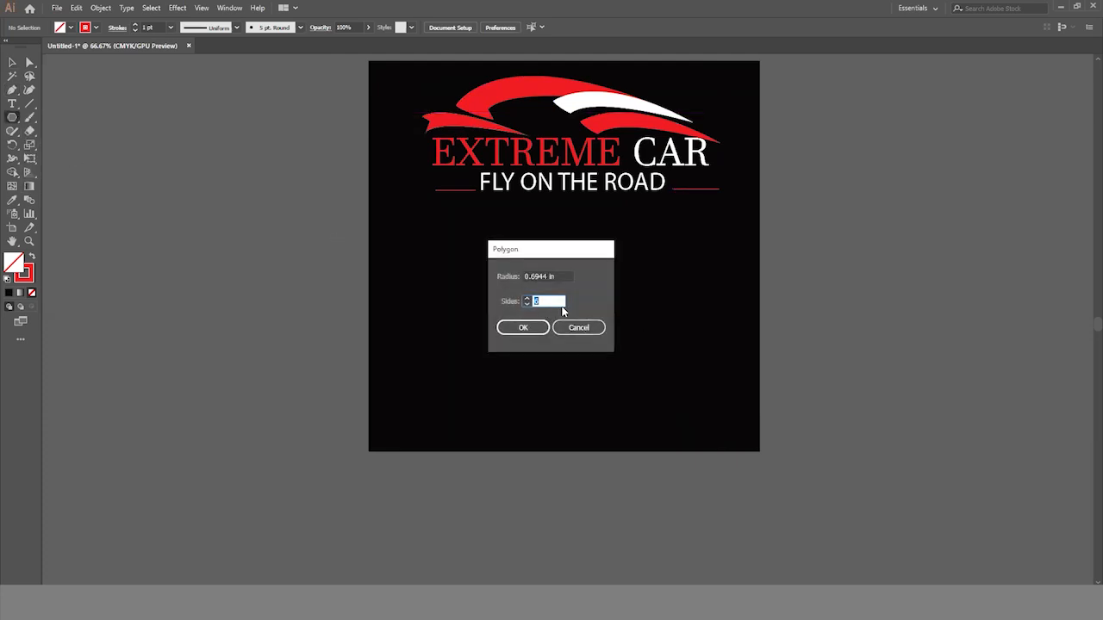
click(523, 328)
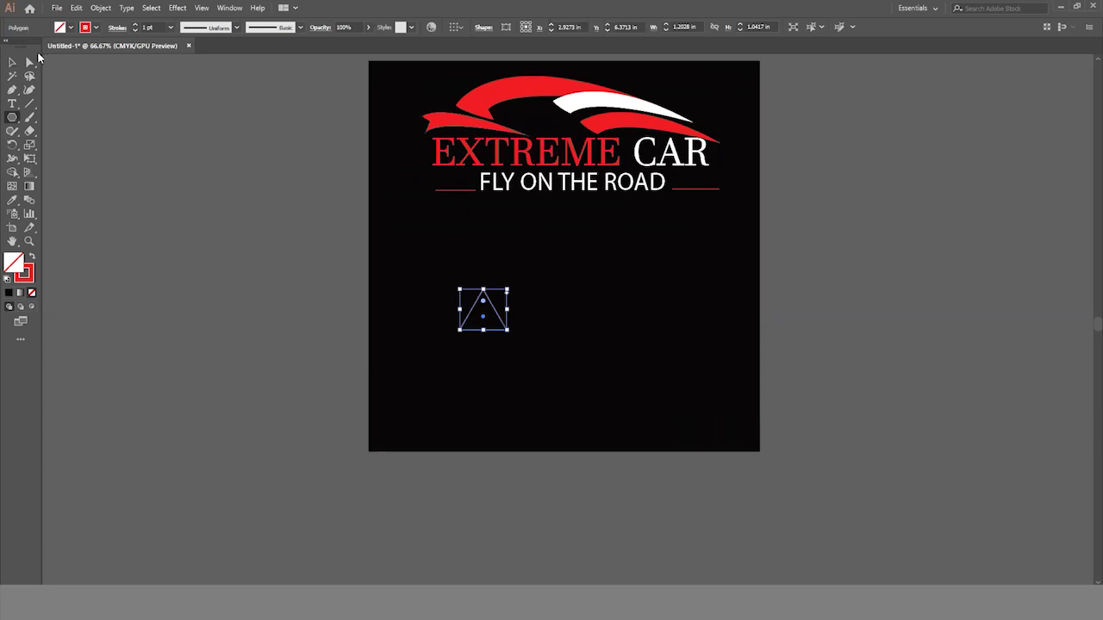
click(72, 27)
click(44, 51)
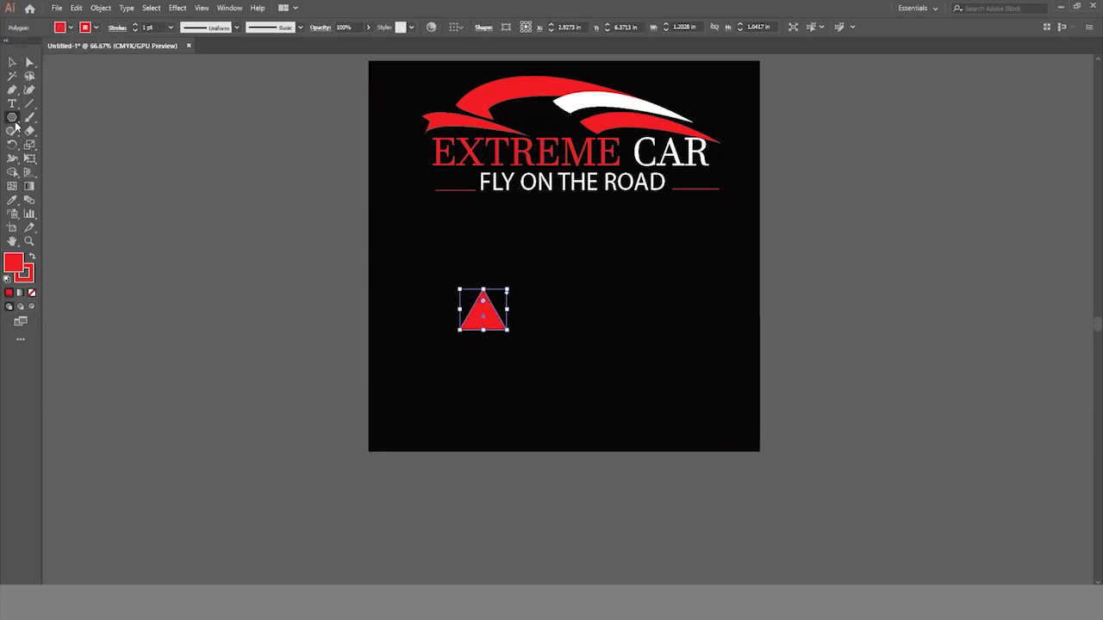
- Enlarge the red triangle to about 3.48 in wide and 2.29 in high and place a duplicate to its right
click(12, 64)
drag(507, 329, 544, 355)
drag(476, 306, 562, 323)
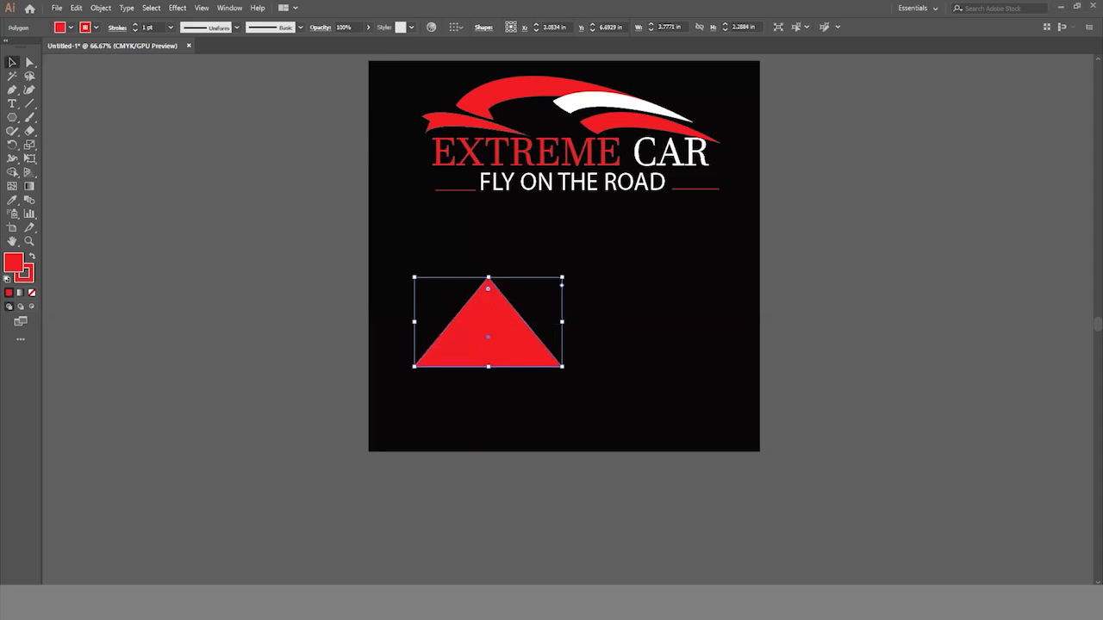
drag(562, 323, 653, 329)
click(209, 196)
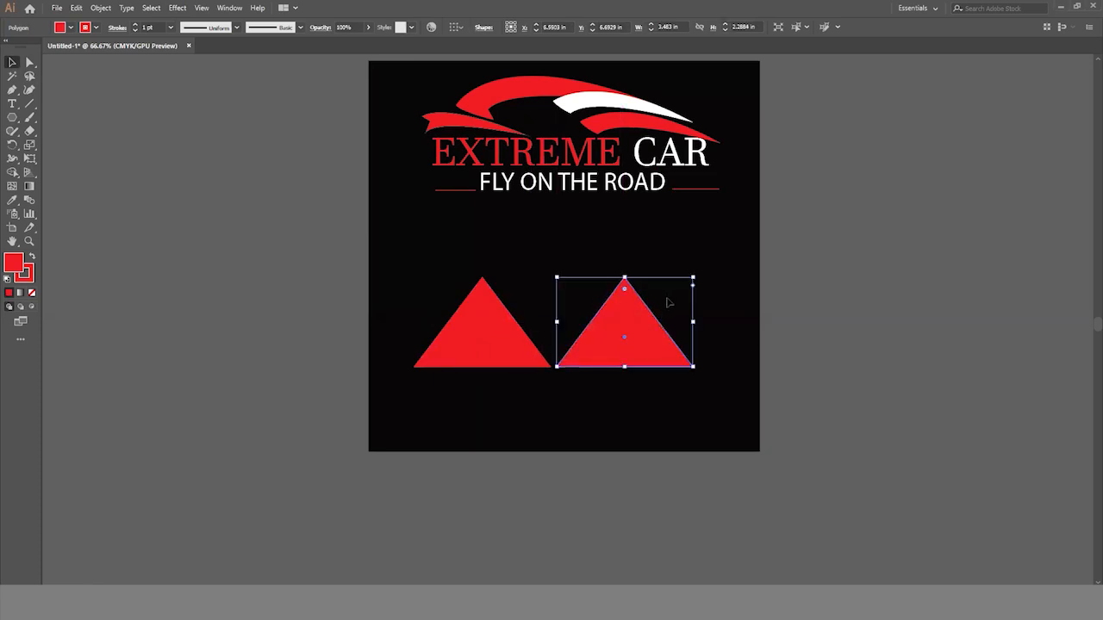
- Rotate the duplicate triangle 180° and nudge it up and left so it sits level with the upright one, separated by a narrow slanted gap
drag(697, 274, 590, 387)
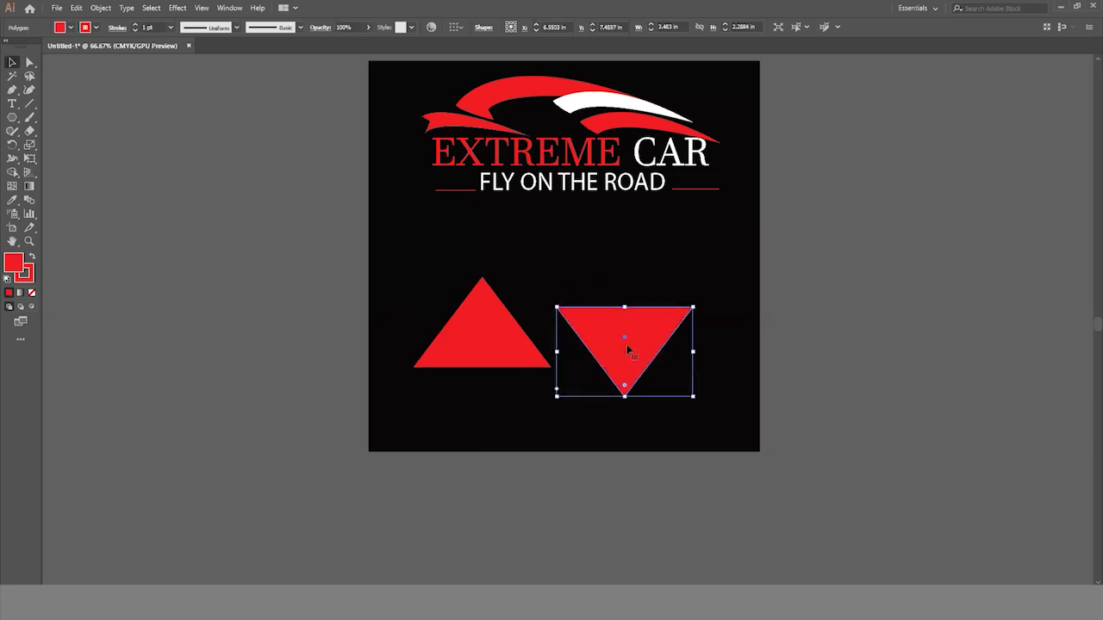
key(Up)
key(Up)
key(Up)
key(Up)
key(Up)
key(Up)
key(Up)
key(Up)
key(Up)
key(Up)
key(Up)
key(Up)
key(Up)
key(Up)
key(Up)
key(Up)
key(Up)
key(Up)
key(Up)
key(Up)
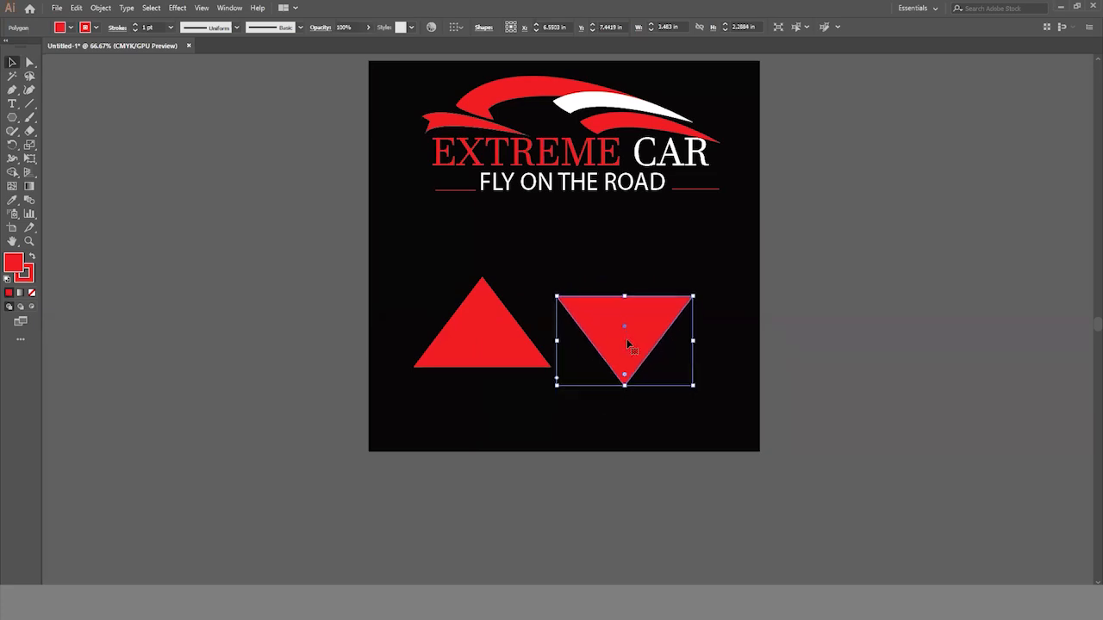
key(Up)
key(Up)
key(Up)
key(Up)
key(Up)
key(Up)
key(Up)
key(Up)
key(Up)
key(Up)
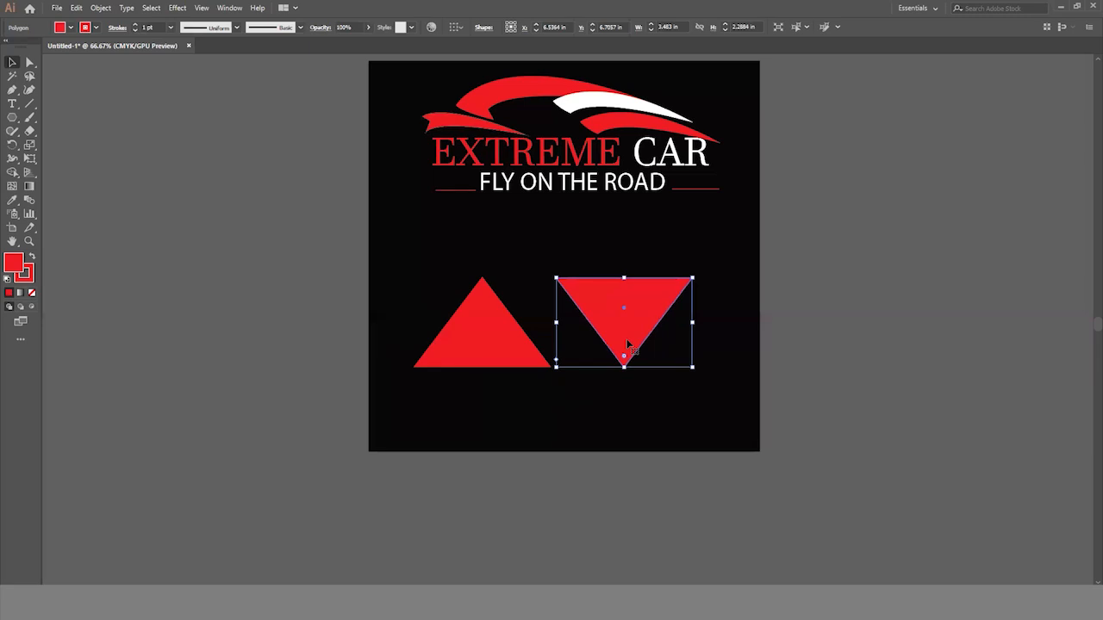
key(Left)
key(Left)
key(Left)
key(Left)
key(Left)
key(Left)
key(Left)
key(Left)
key(Left)
key(Left)
key(Left)
key(Left)
key(Left)
key(Left)
key(Left)
key(Left)
key(Left)
key(Left)
key(Left)
key(Left)
click(828, 392)
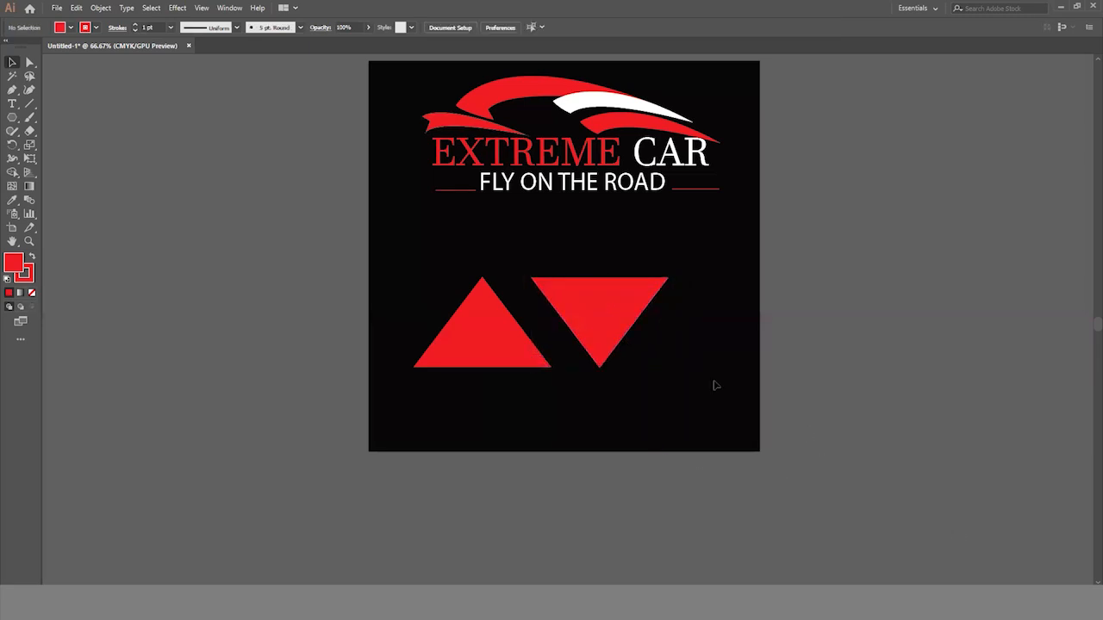
- Set the fill for new shapes to none while keeping the red stroke
click(632, 342)
click(214, 176)
click(70, 28)
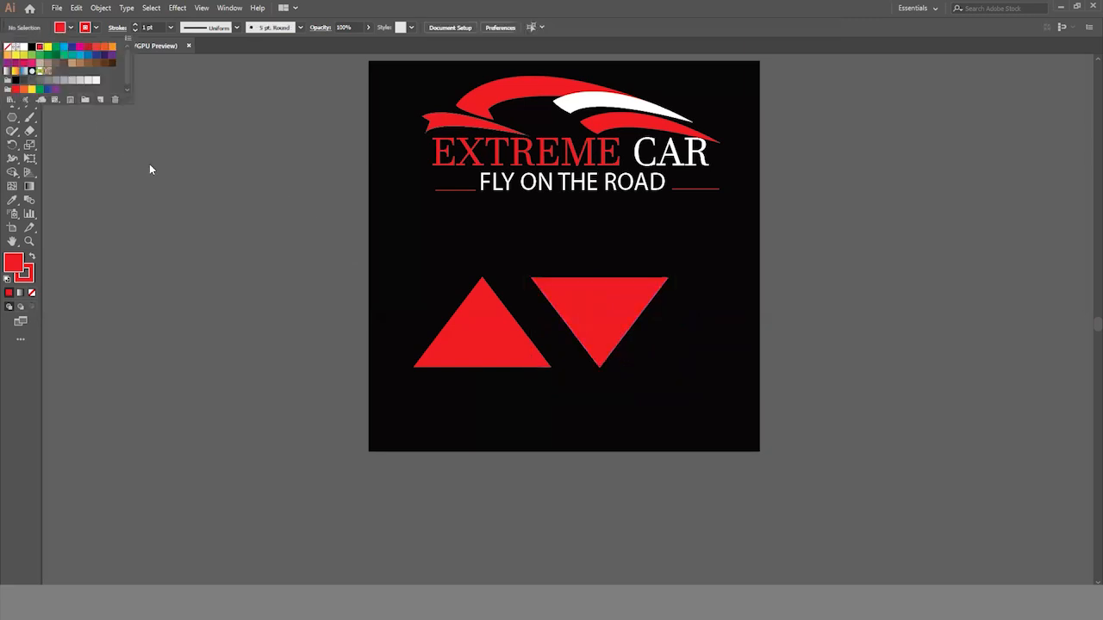
click(149, 165)
click(69, 29)
click(7, 48)
click(99, 172)
- Trace a closed Pen path along the upright triangle's left edge, over its apex and around the slanted gap between the two triangles
key(p)
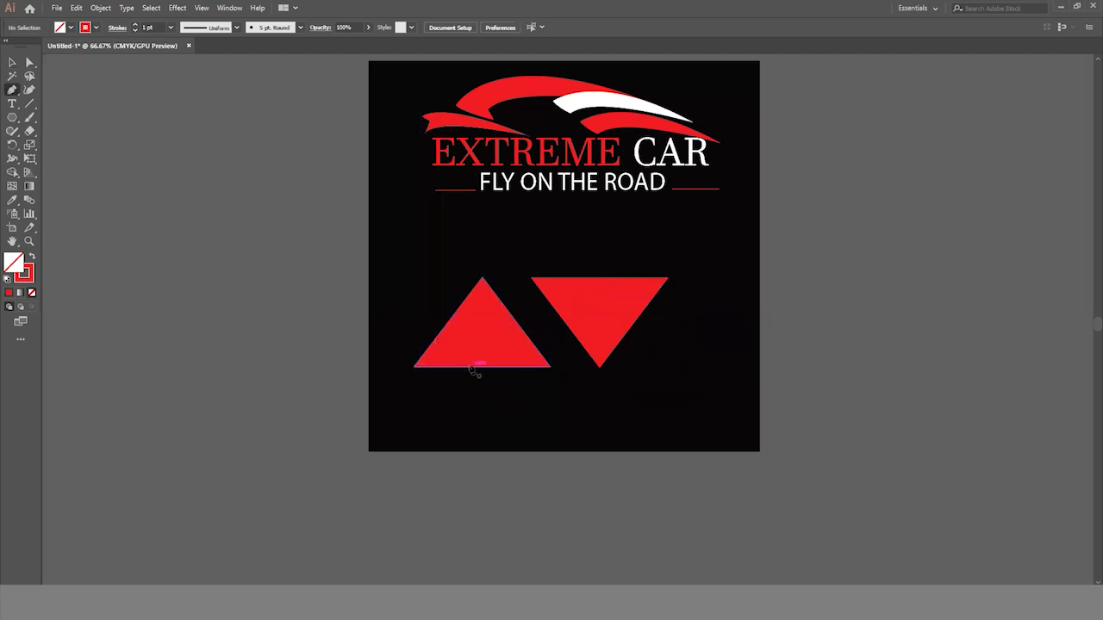
click(414, 366)
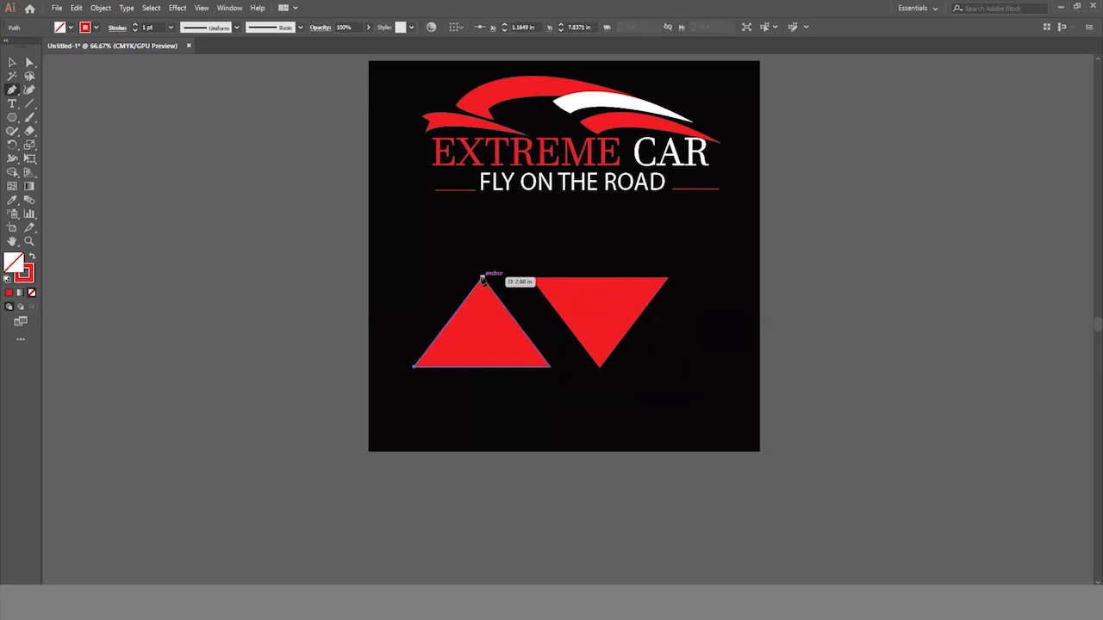
click(482, 278)
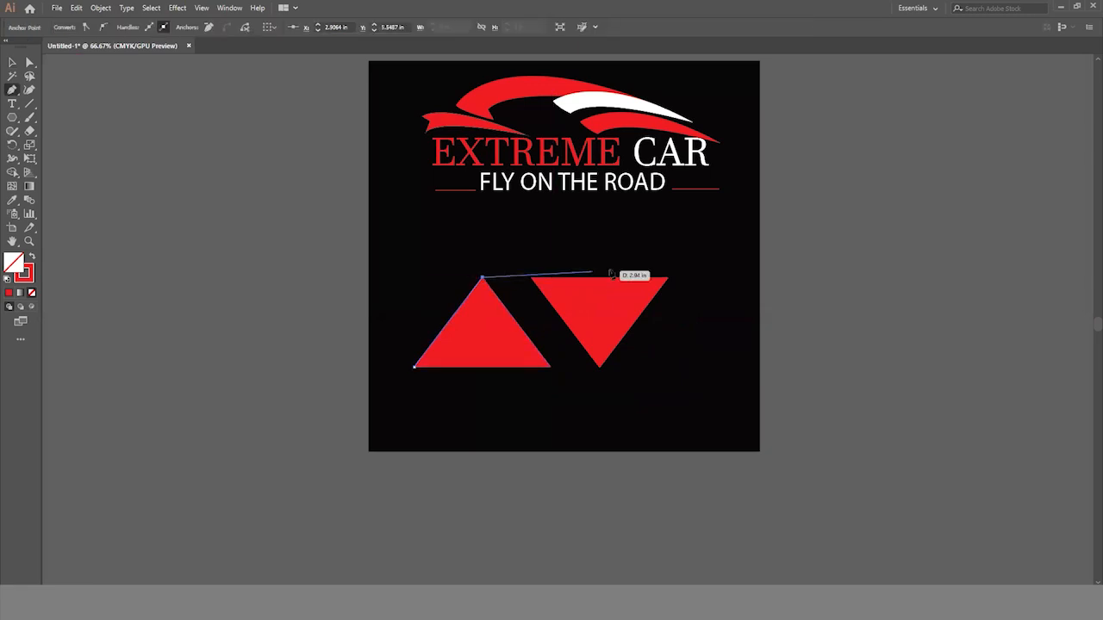
click(667, 277)
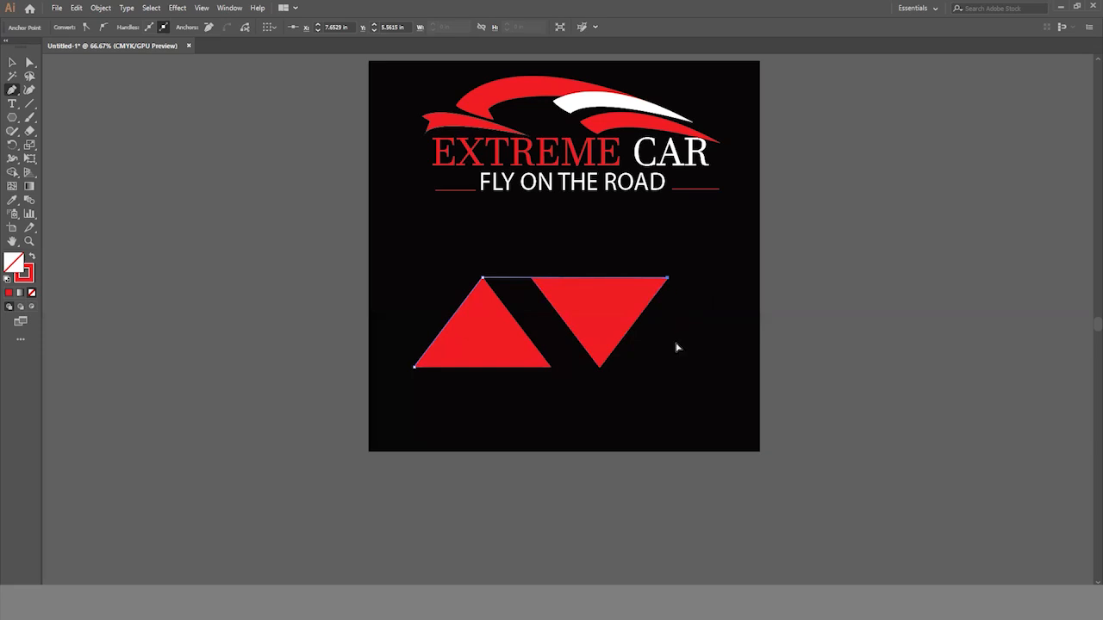
click(532, 278)
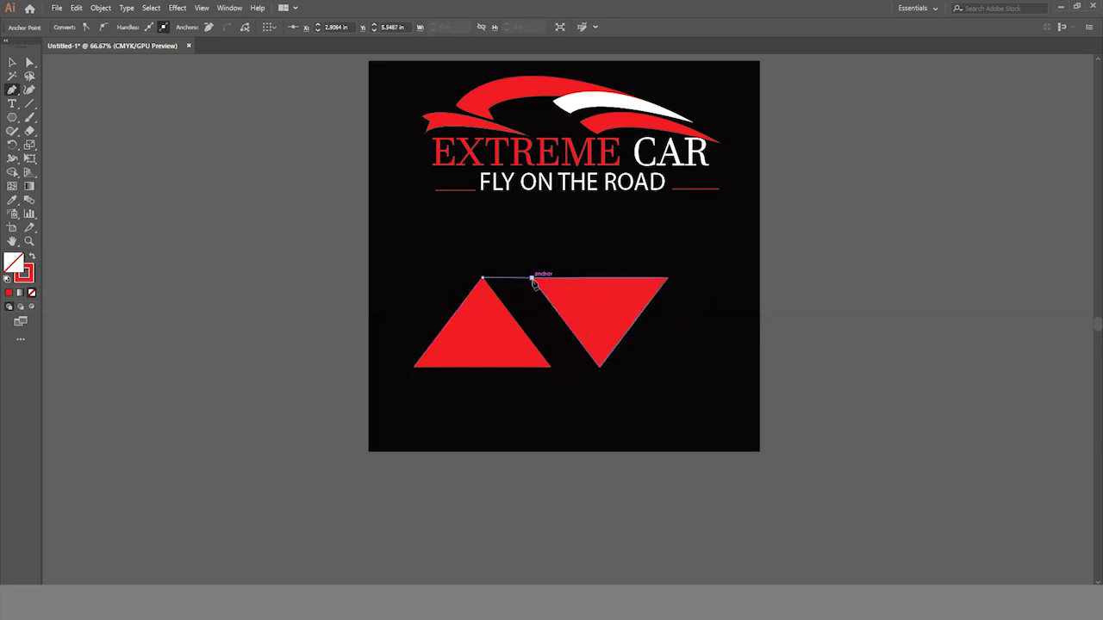
click(599, 367)
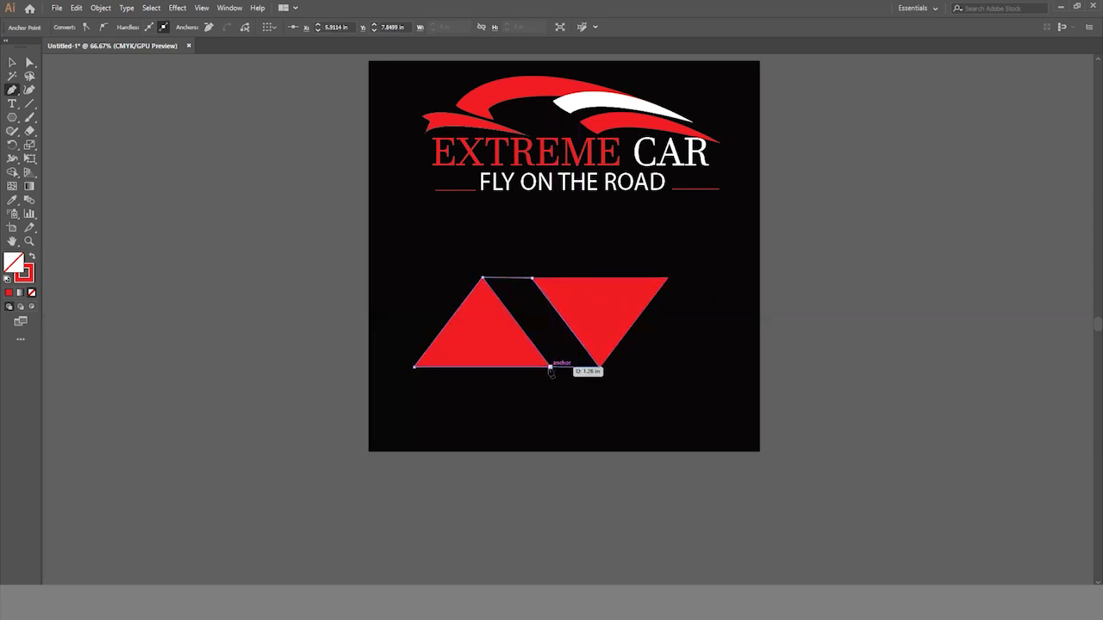
click(550, 367)
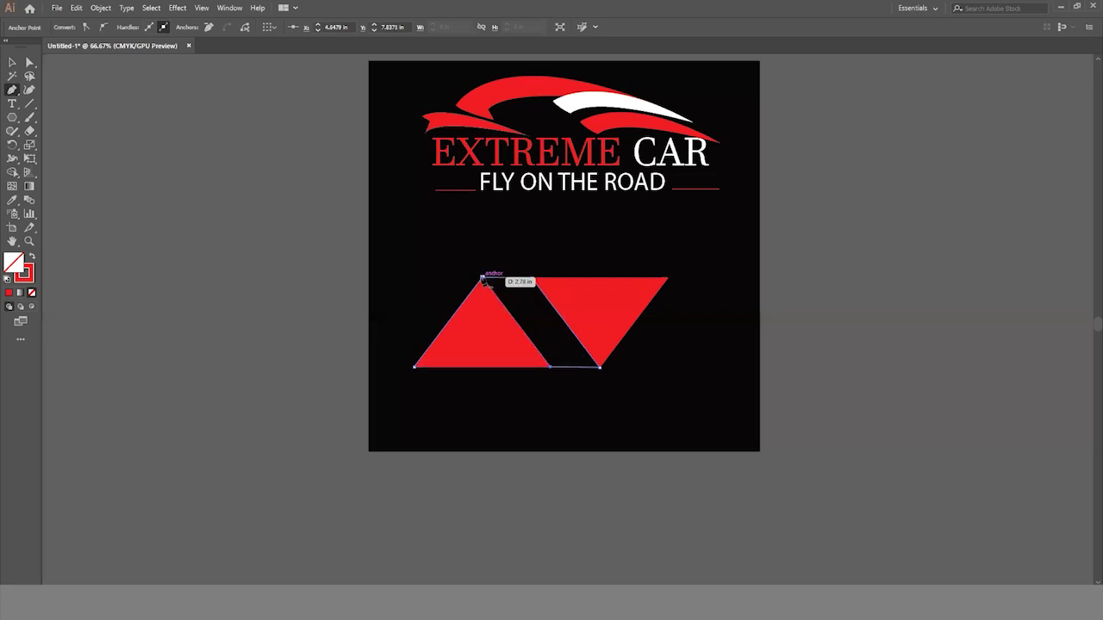
click(483, 281)
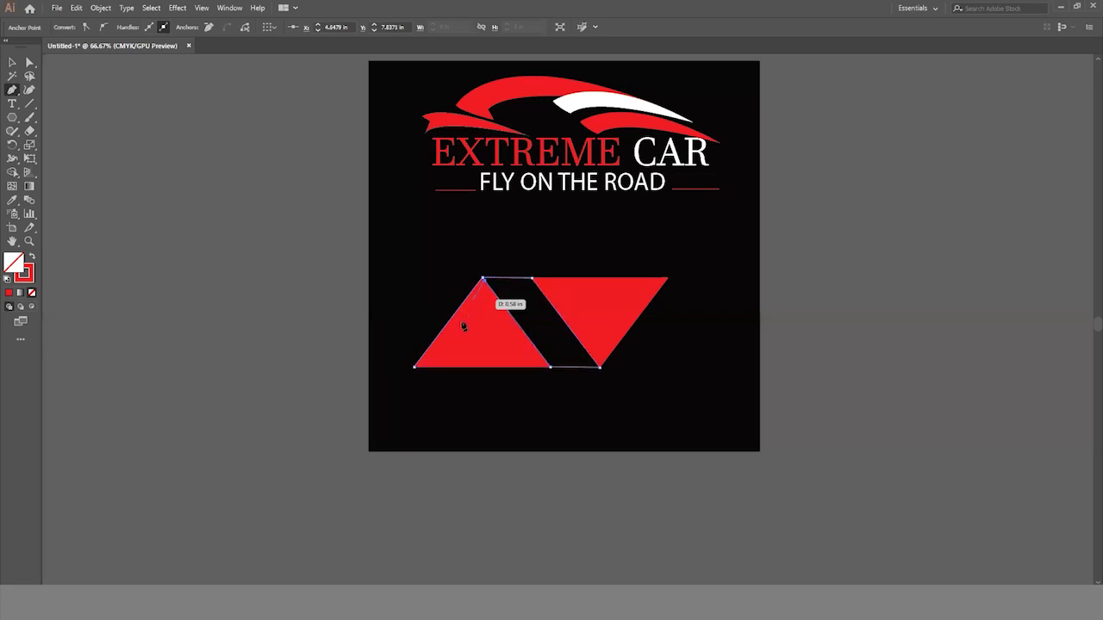
click(416, 367)
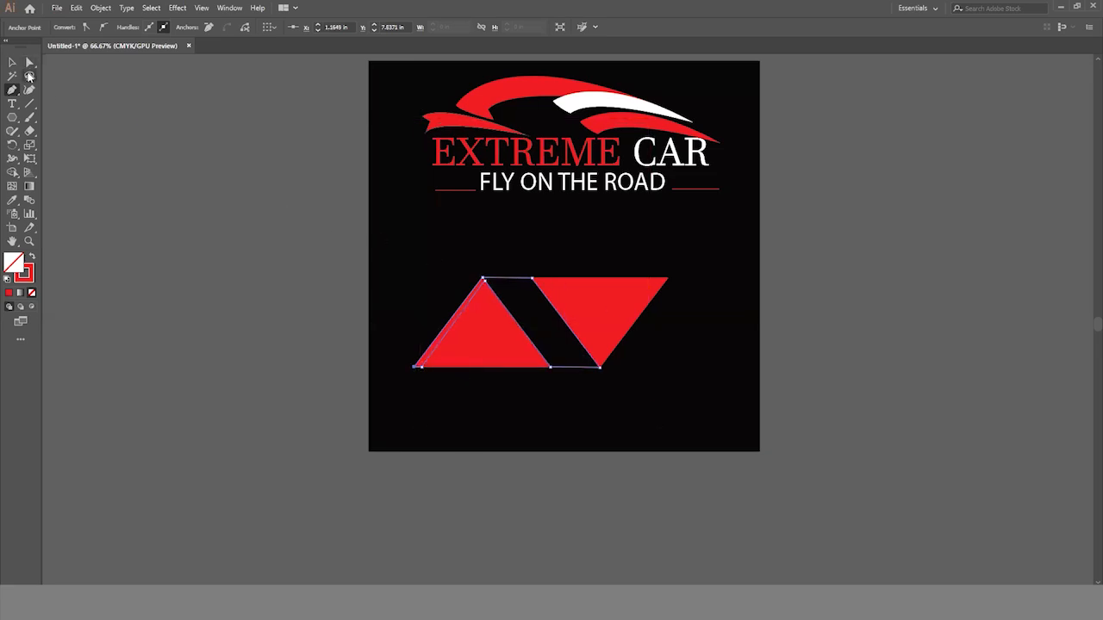
click(12, 62)
click(465, 459)
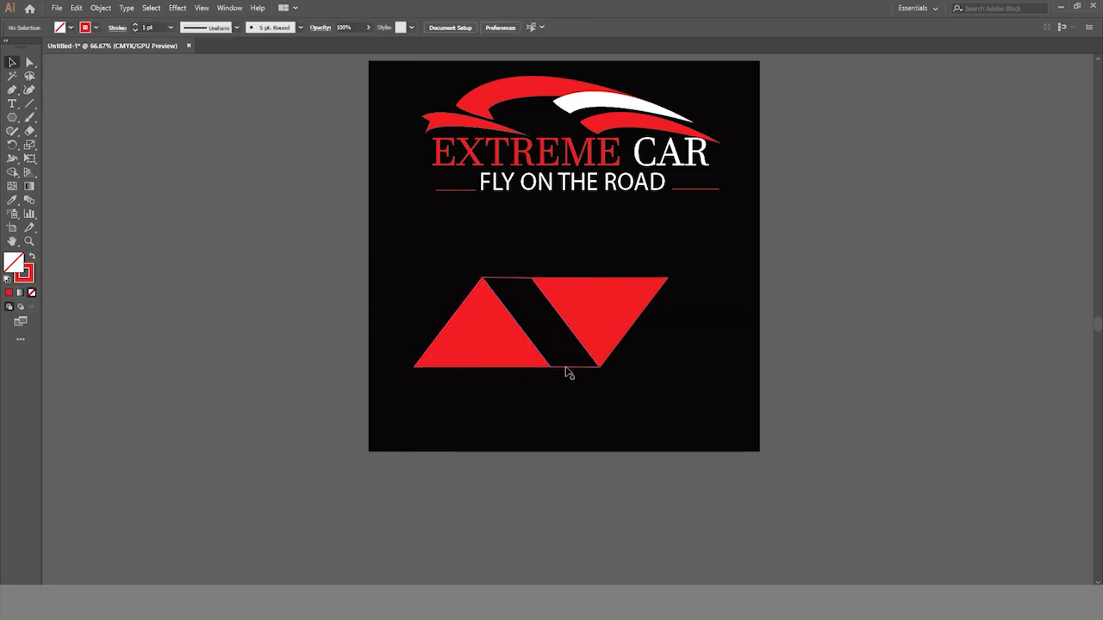
- Delete the upright red triangle, keeping the traced outline
click(564, 368)
click(494, 383)
click(490, 340)
key(Delete)
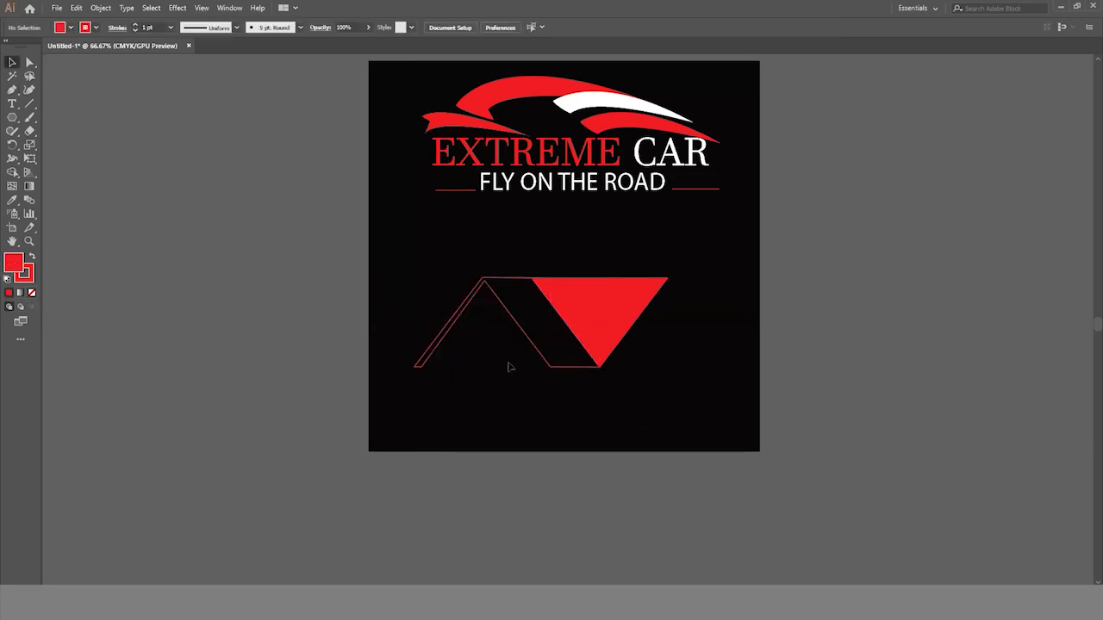
- Move the inverted red triangle horizontally to the right, leaving a gap beside the traced outline
ctrl+click(632, 354)
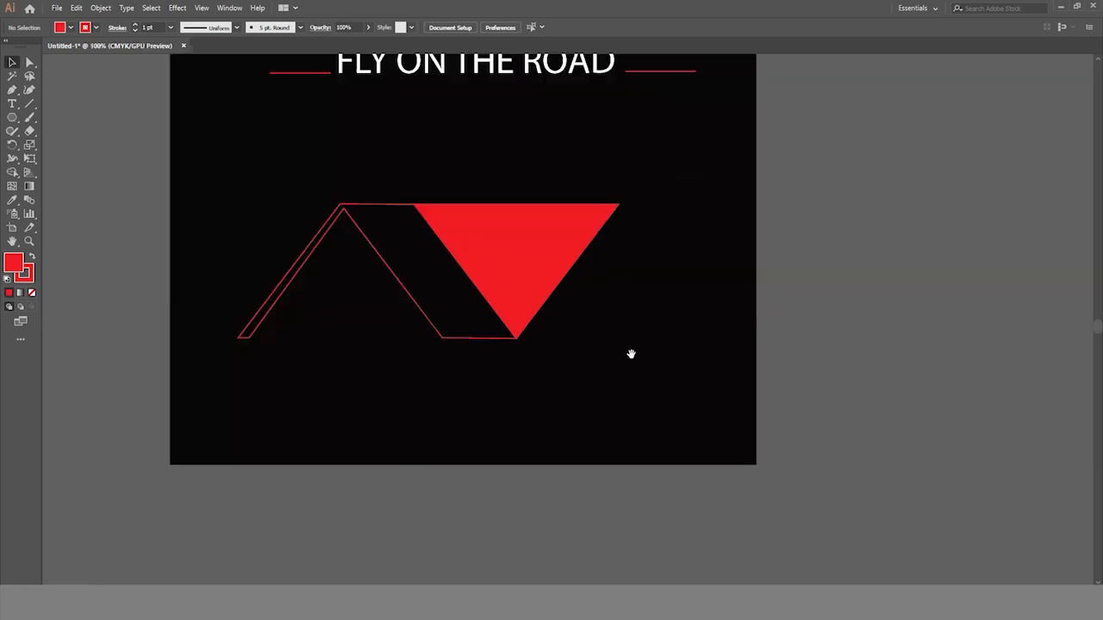
scroll(543, 358, up, 2)
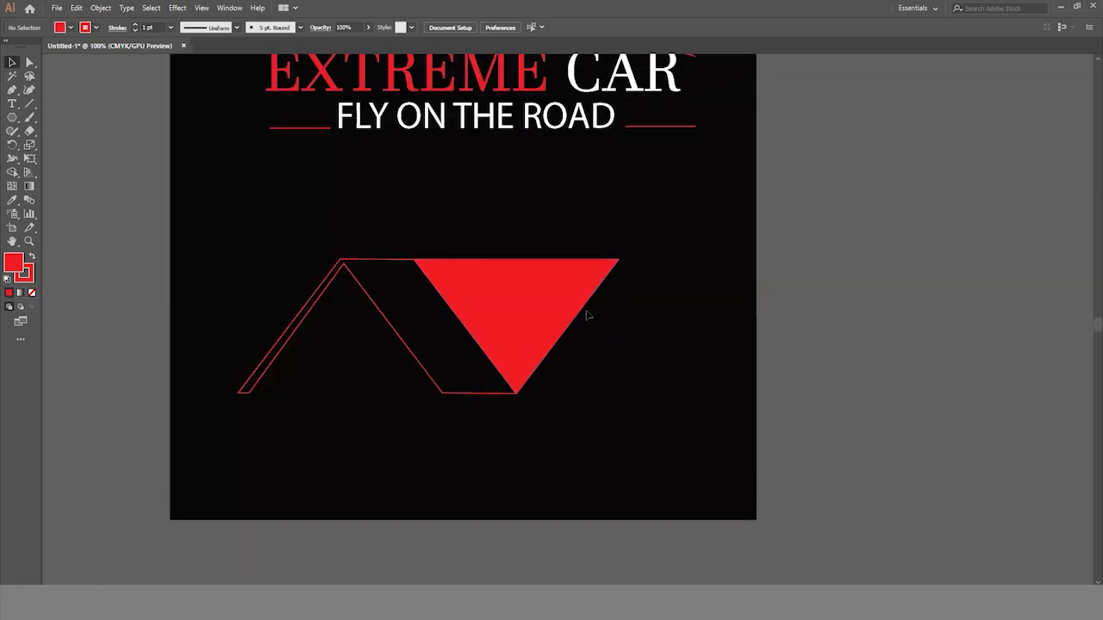
click(493, 288)
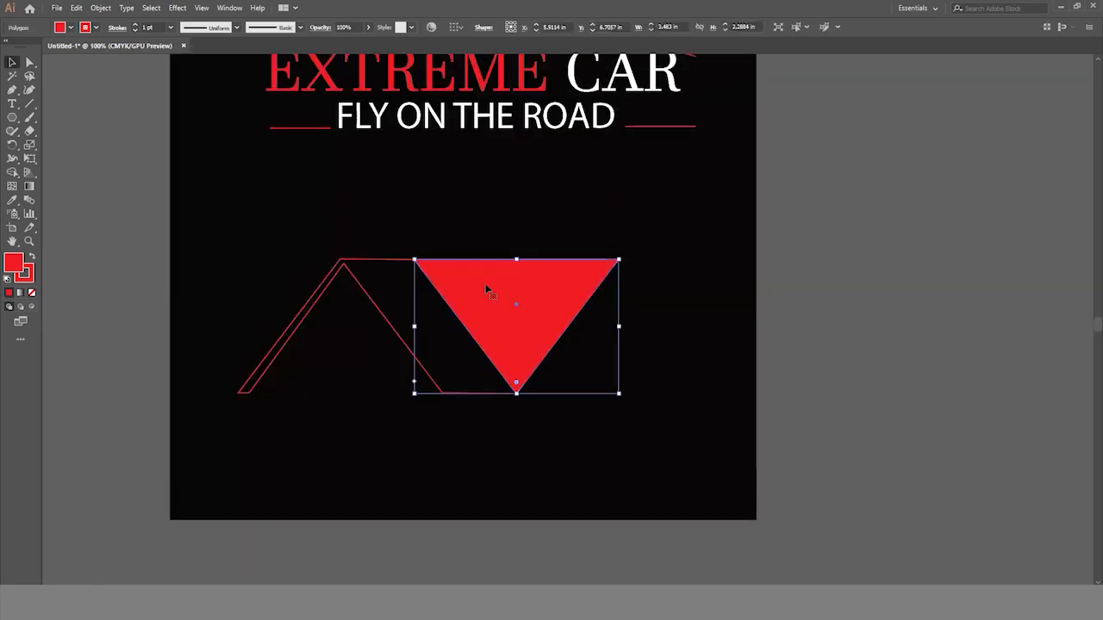
key(Right)
key(Right)
key(Right)
key(Right)
key(Right)
key(Right)
key(Right)
key(Right)
key(Right)
key(Right)
key(Right)
key(Right)
key(Right)
key(Right)
key(Right)
key(Right)
key(Right)
key(Right)
key(Right)
key(Right)
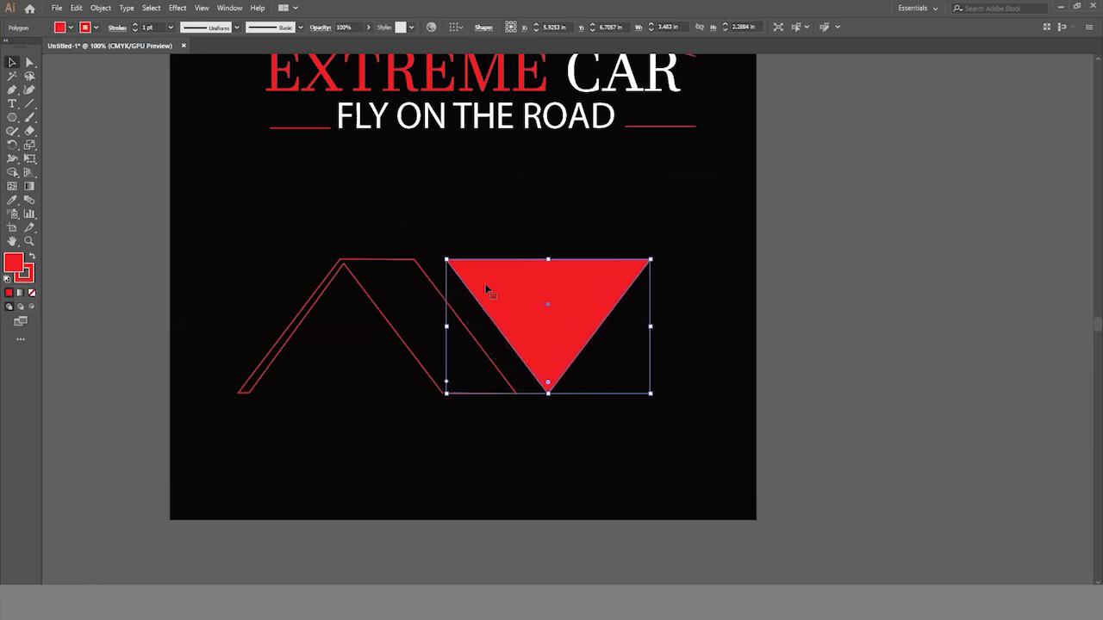
key(Right)
key(Right)
key(Right)
key(Right)
key(Right)
key(Right)
key(Right)
key(Right)
key(Right)
key(Right)
key(Right)
key(Right)
key(Right)
key(Right)
key(Right)
key(Right)
key(Right)
key(Right)
key(Right)
key(Right)
click(793, 345)
- Try to trace a red-filled Pen band just outside the inverted triangle's upper edge and right slanted edge
click(15, 90)
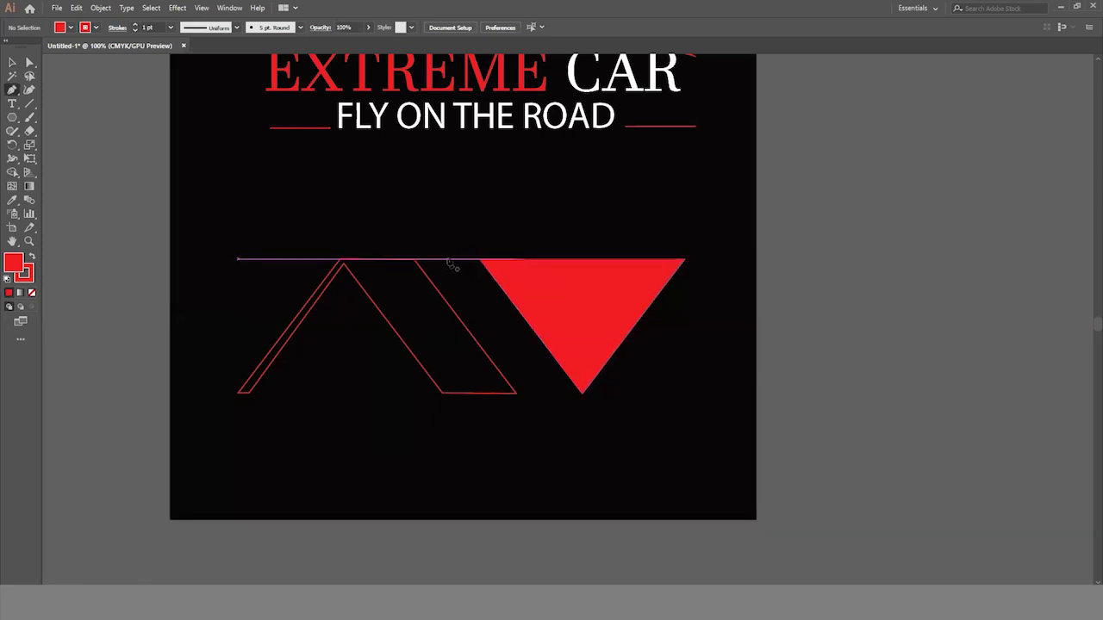
click(447, 258)
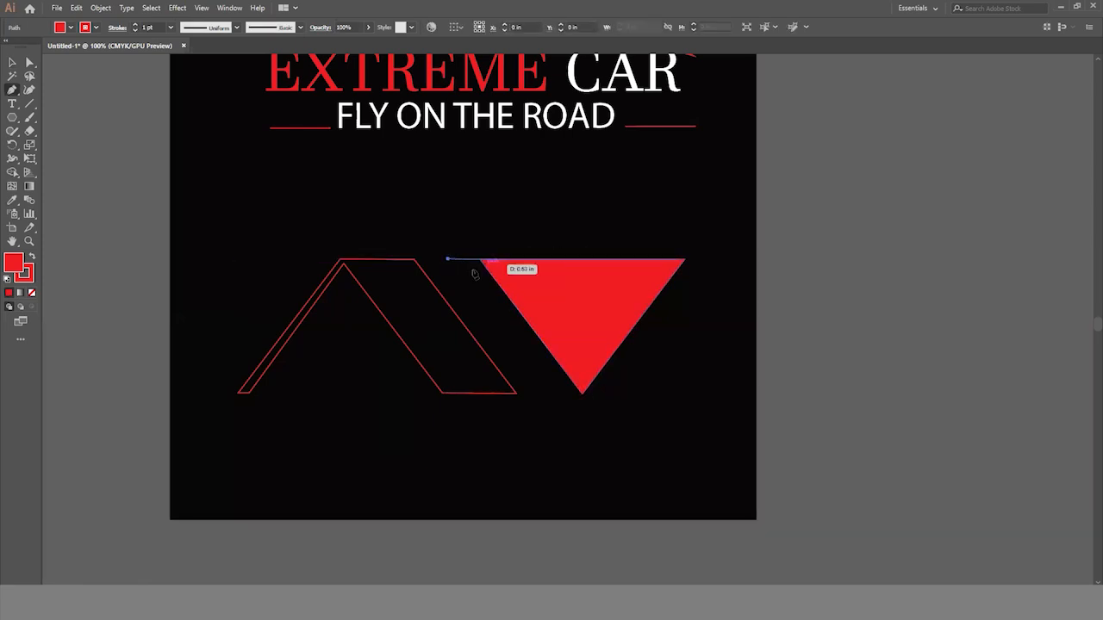
click(684, 258)
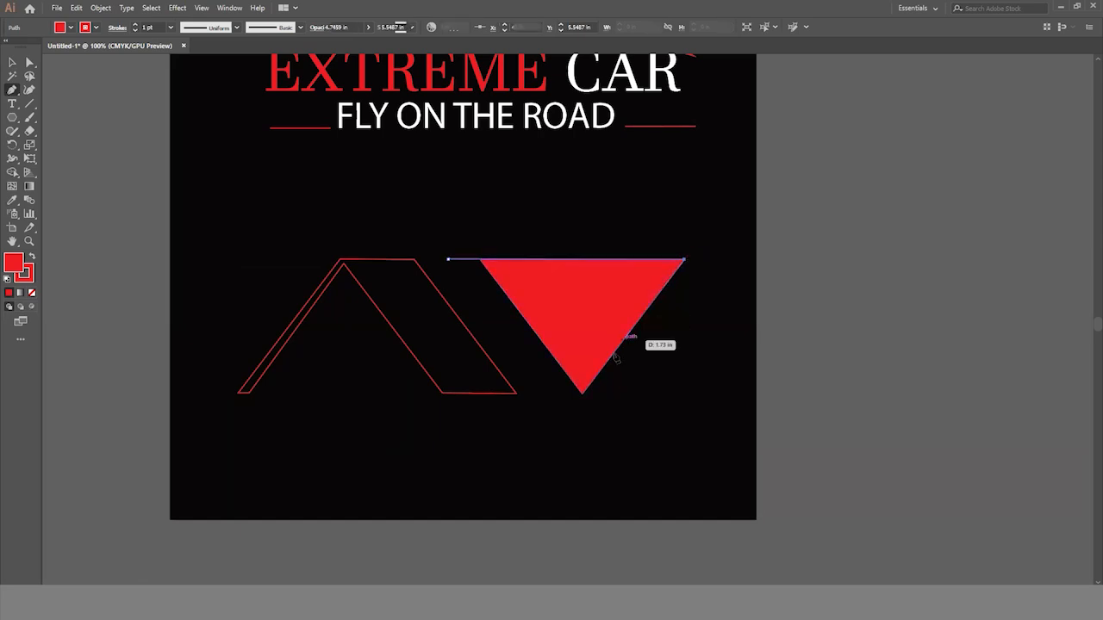
click(584, 392)
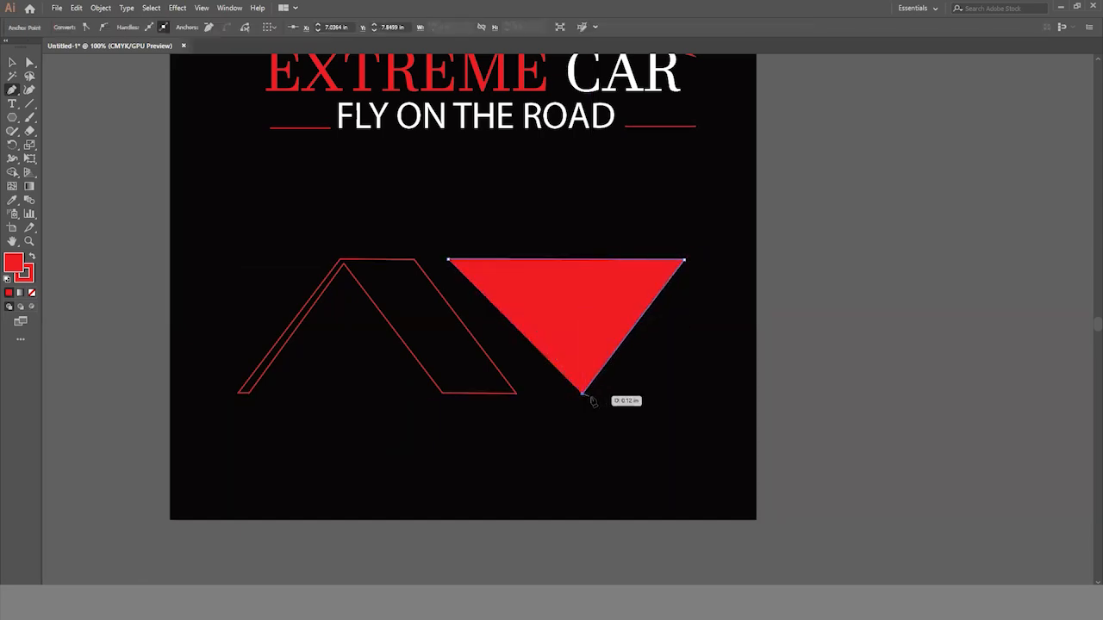
click(593, 399)
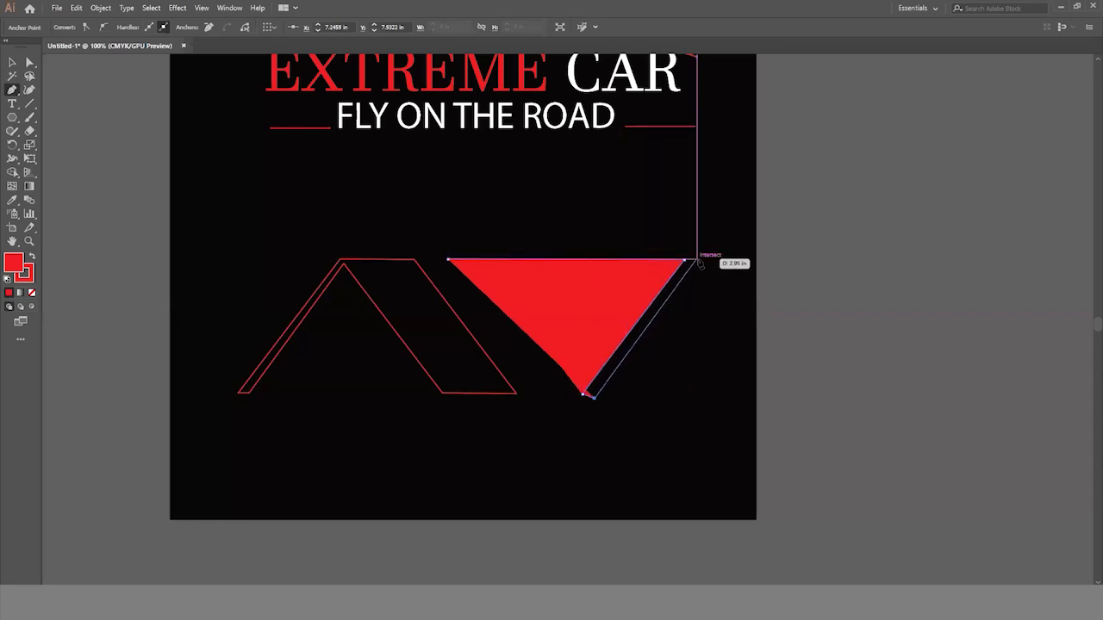
click(699, 259)
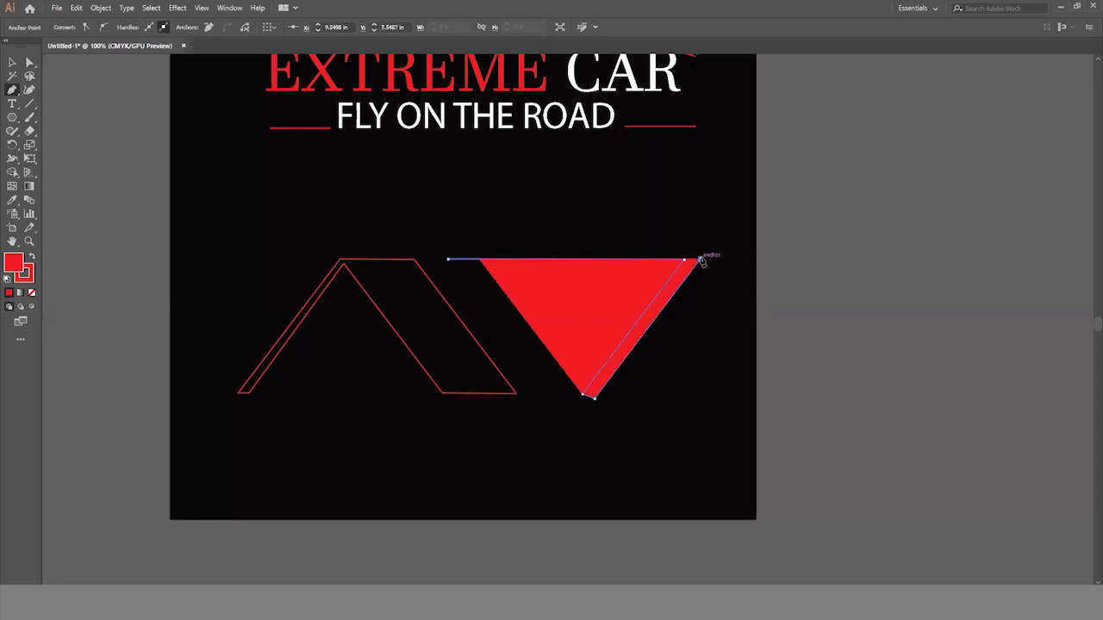
key(ctrl+z)
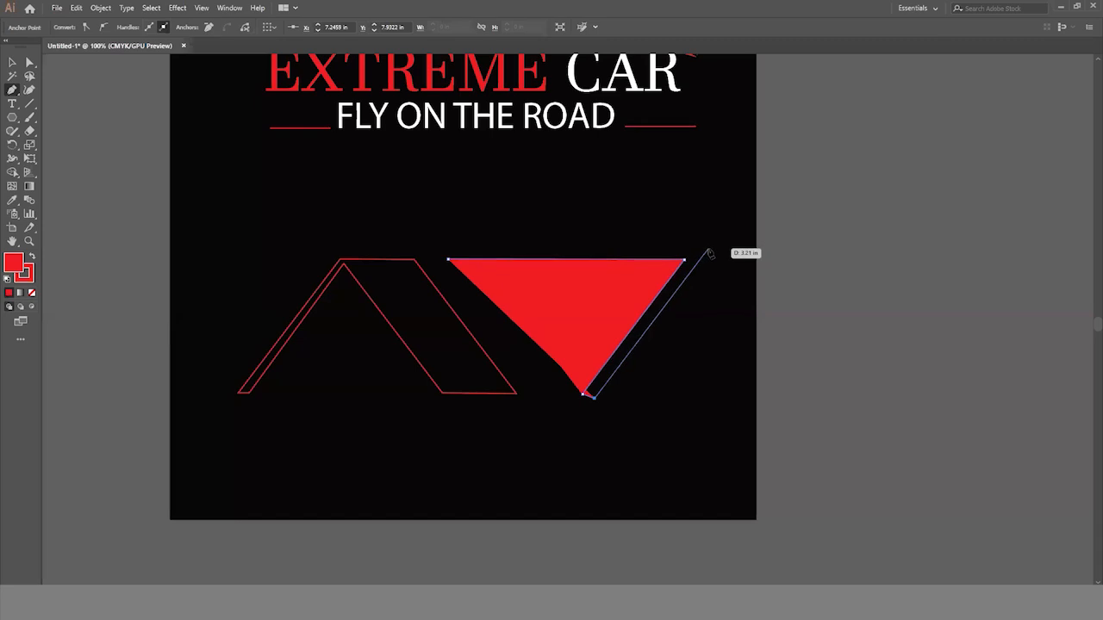
click(705, 254)
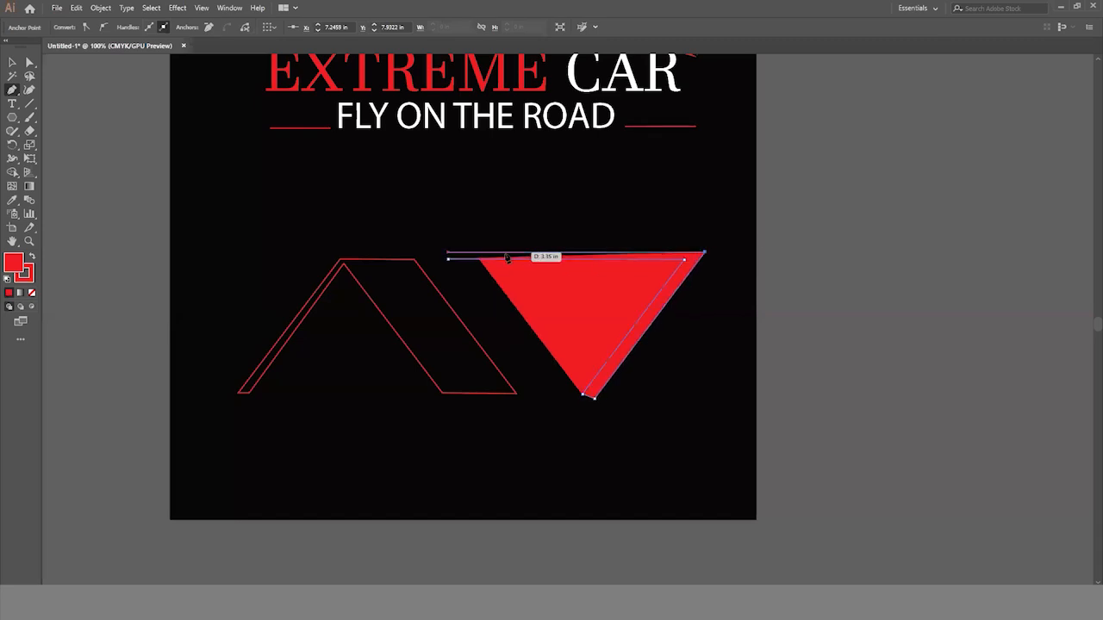
click(447, 253)
key(ctrl+z)
key(ctrl+z)
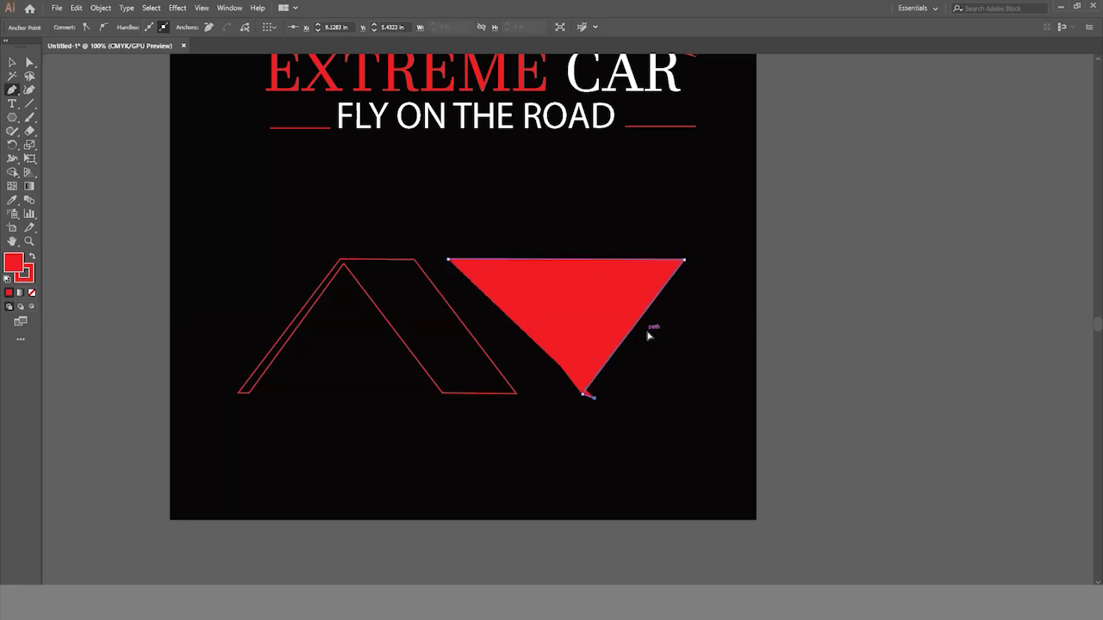
key(ctrl+z)
key(ctrl+z)
key(ctrl+z)
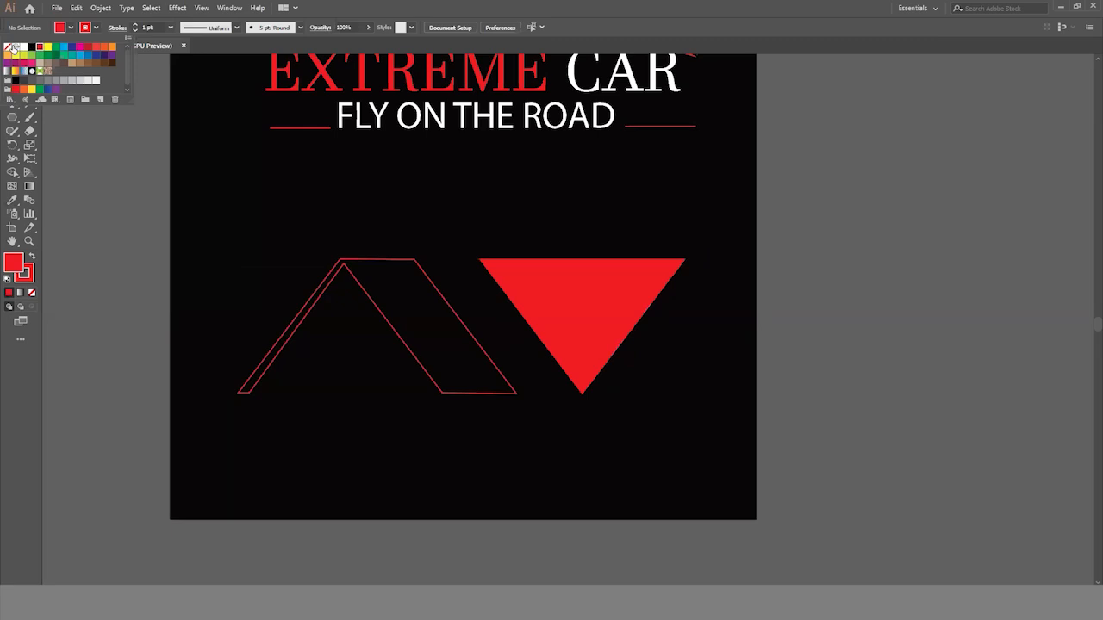
- Change the fill for new shapes to black and try tracing a Pen band just inside the inverted triangle's upper and right edges
click(11, 47)
click(13, 90)
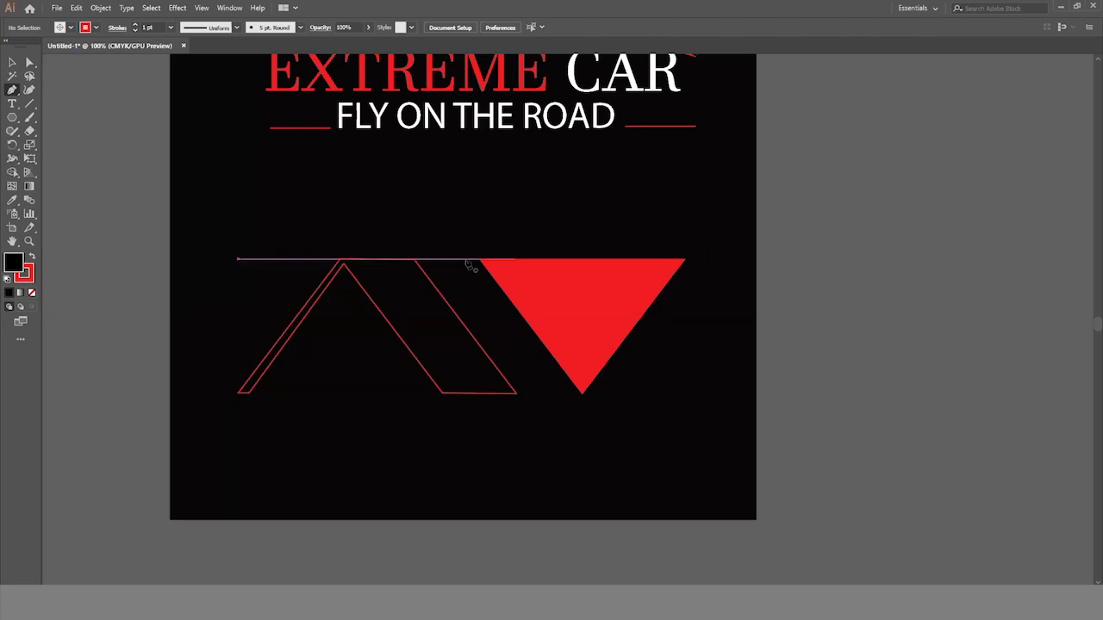
click(466, 259)
click(683, 258)
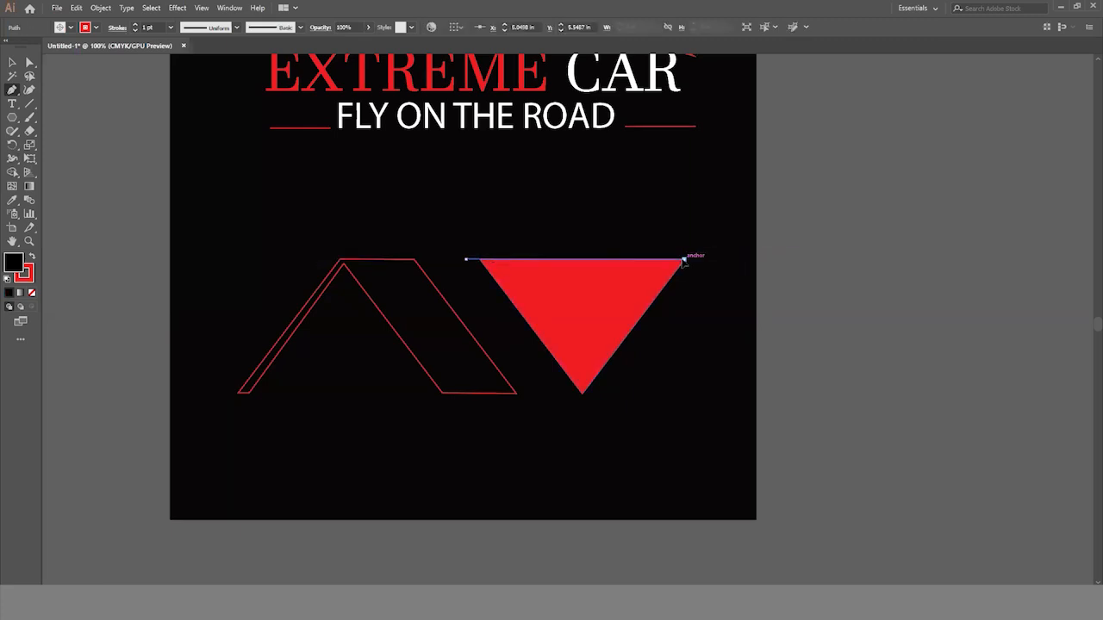
click(583, 392)
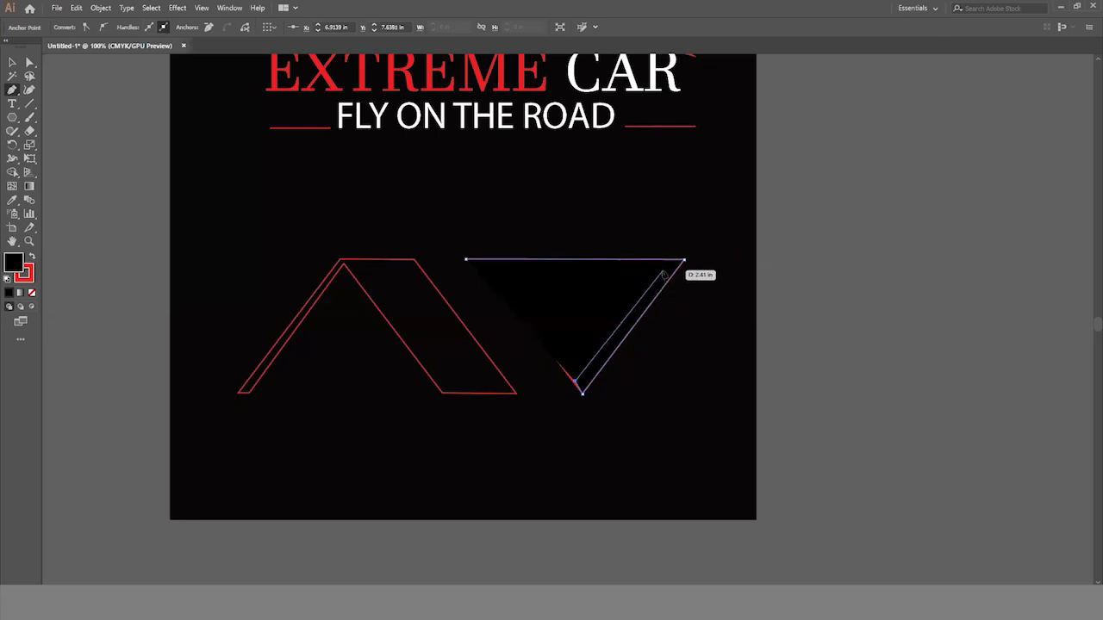
click(662, 271)
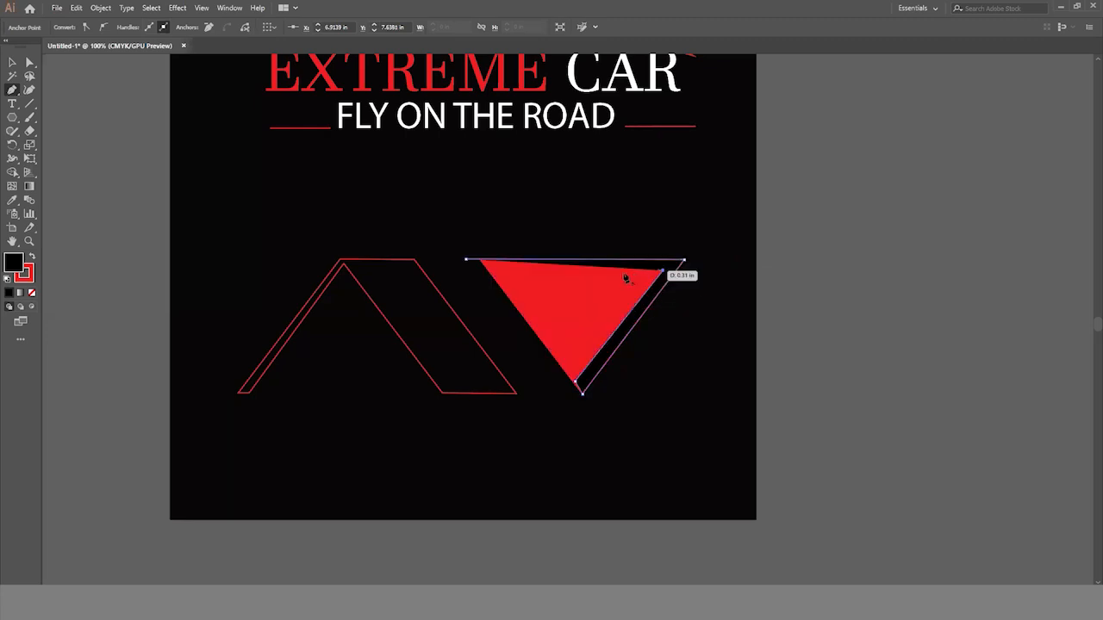
click(442, 272)
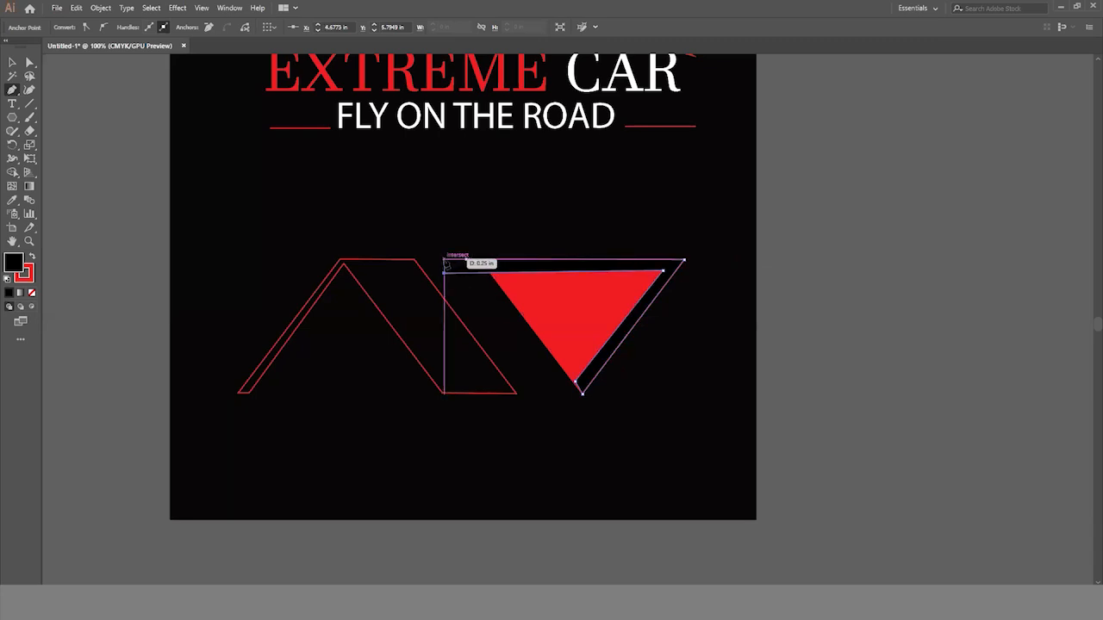
click(443, 260)
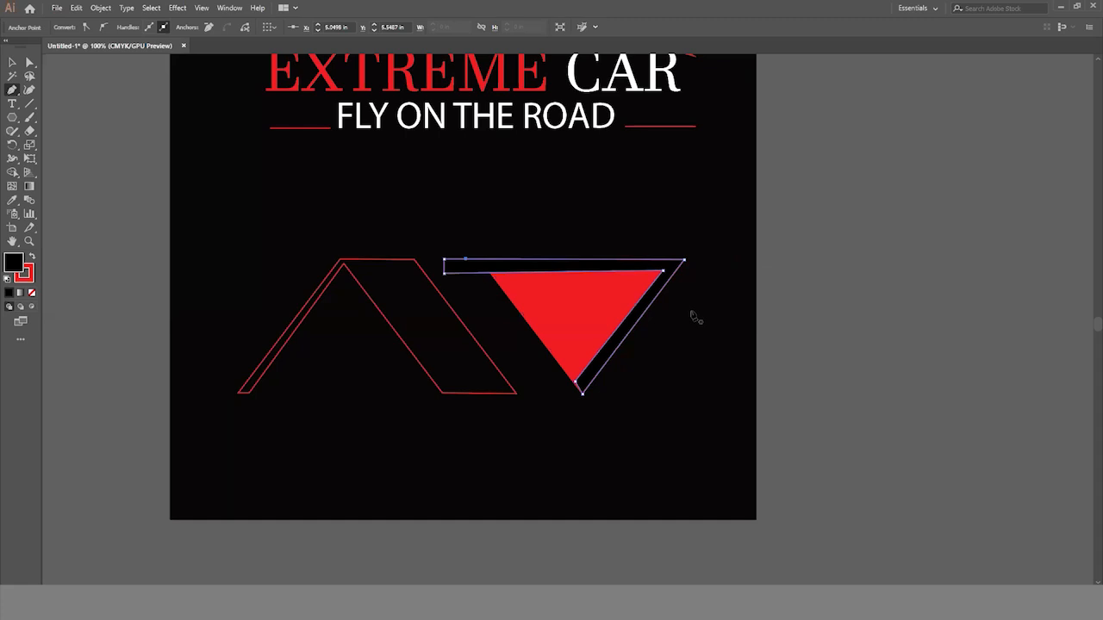
key(ctrl+z)
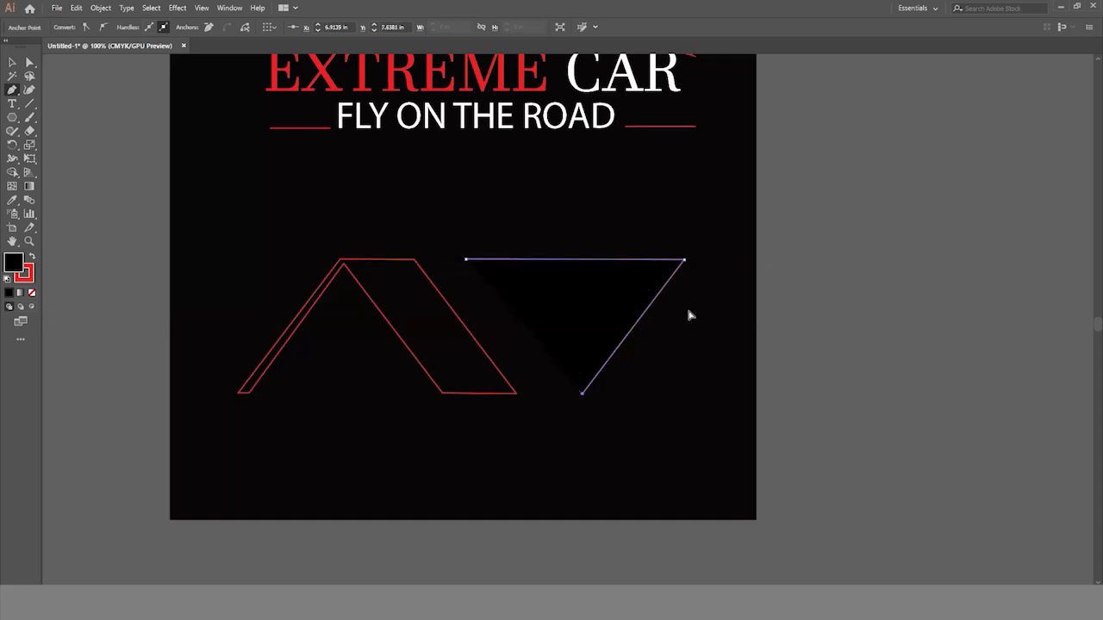
key(ctrl+z)
key(ctrl+z)
key(ctrl+z)
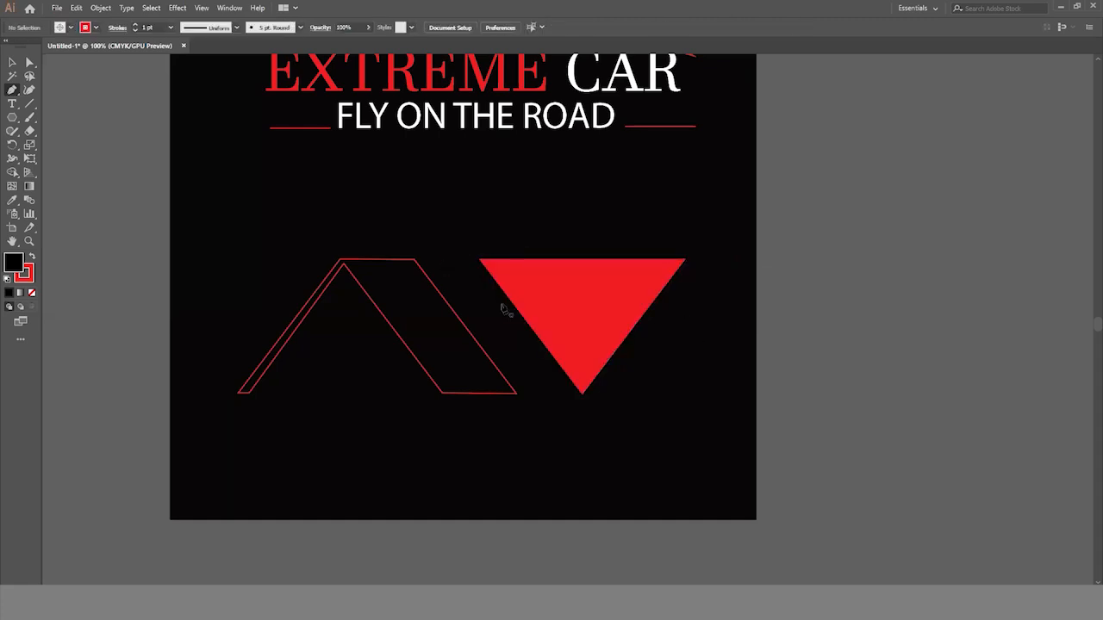
- Delete the inverted red triangle beside the traced outline
click(13, 62)
click(548, 291)
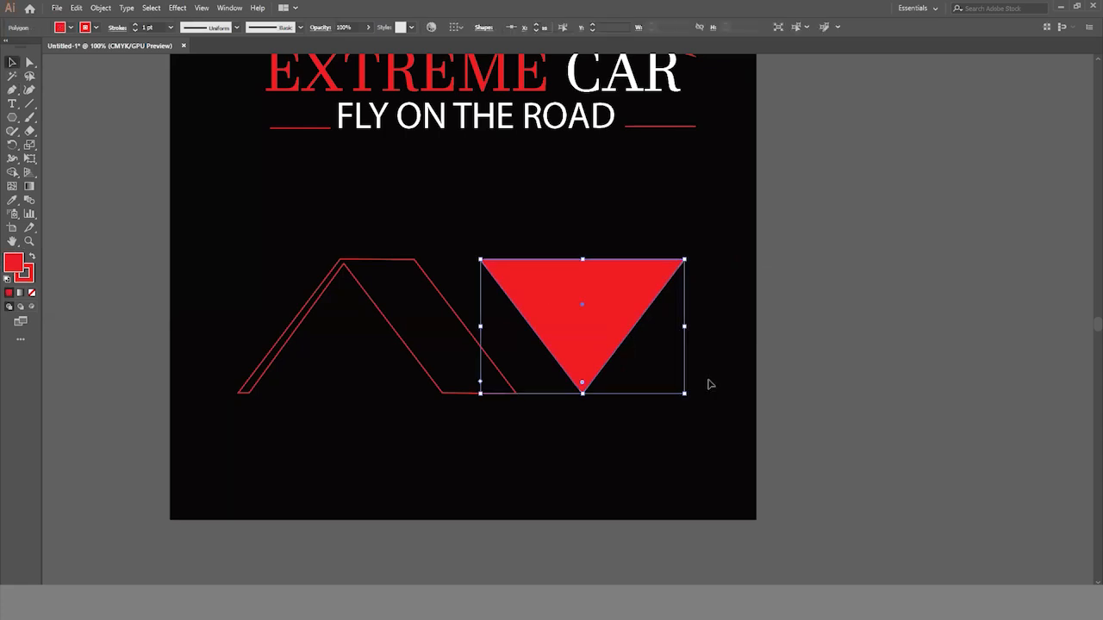
key(Delete)
- Trace a closed, red-filled Pen band extending from the outline's flat top edge to the right and down a parallel slanted leg to the baseline
click(12, 90)
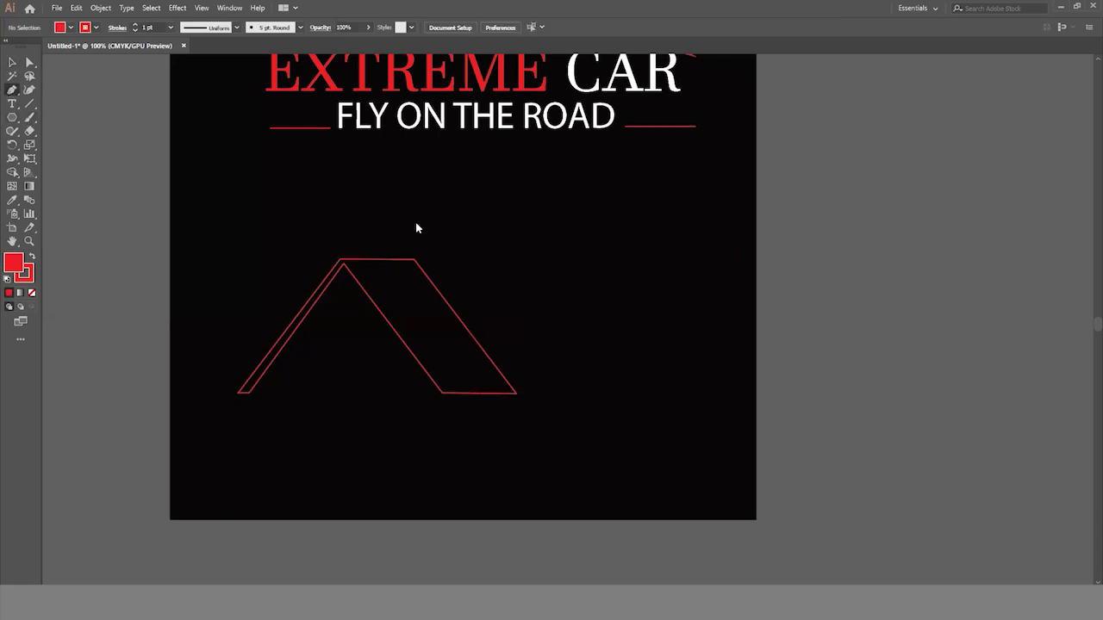
click(379, 259)
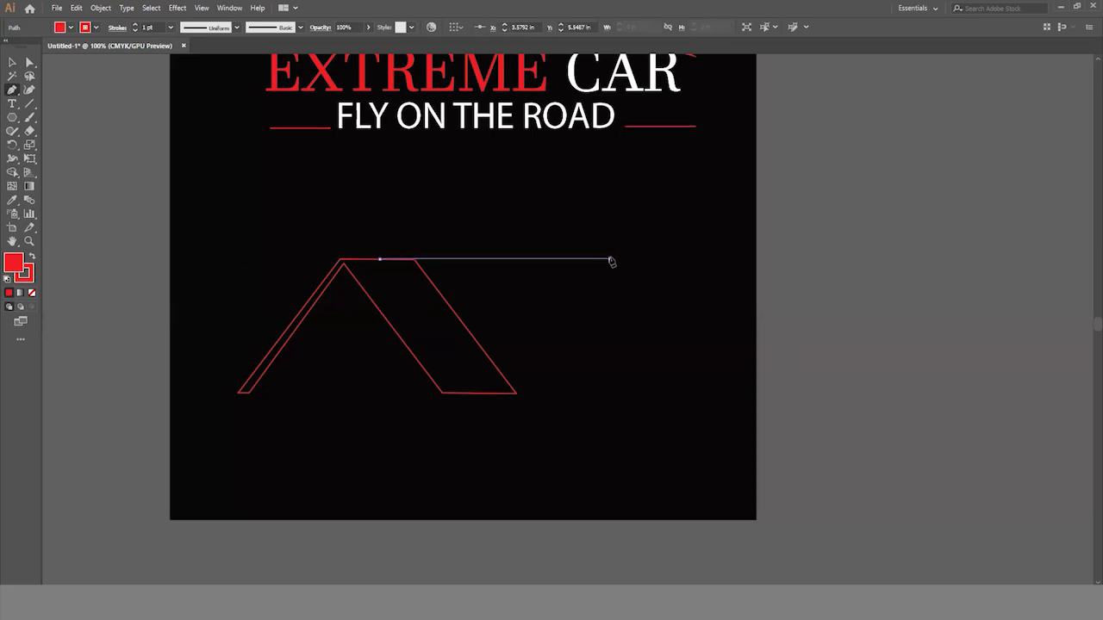
click(610, 259)
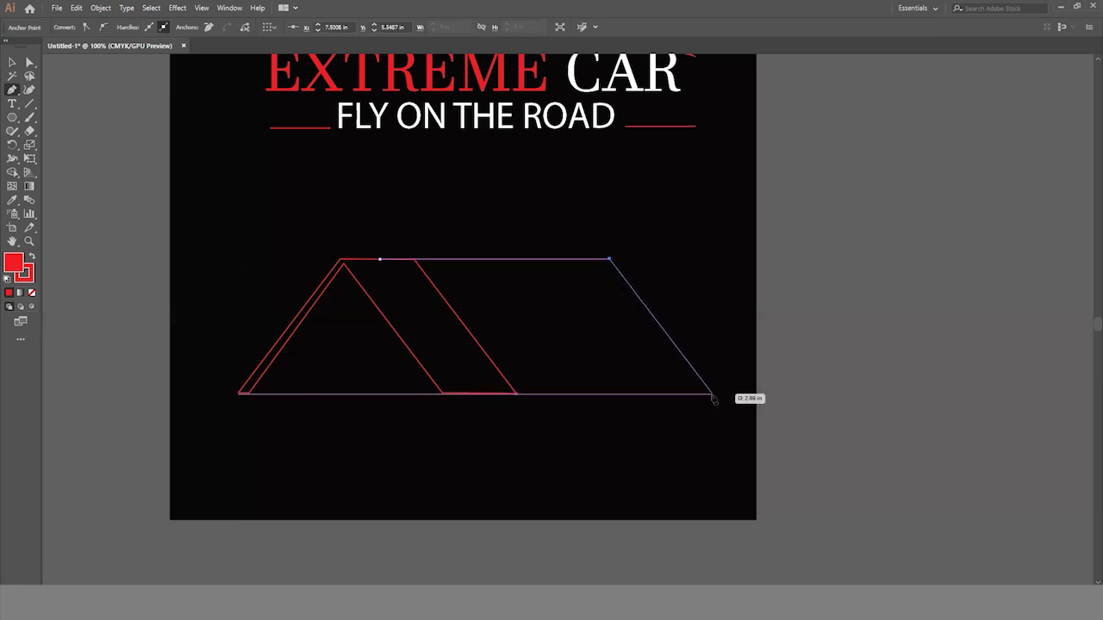
click(712, 395)
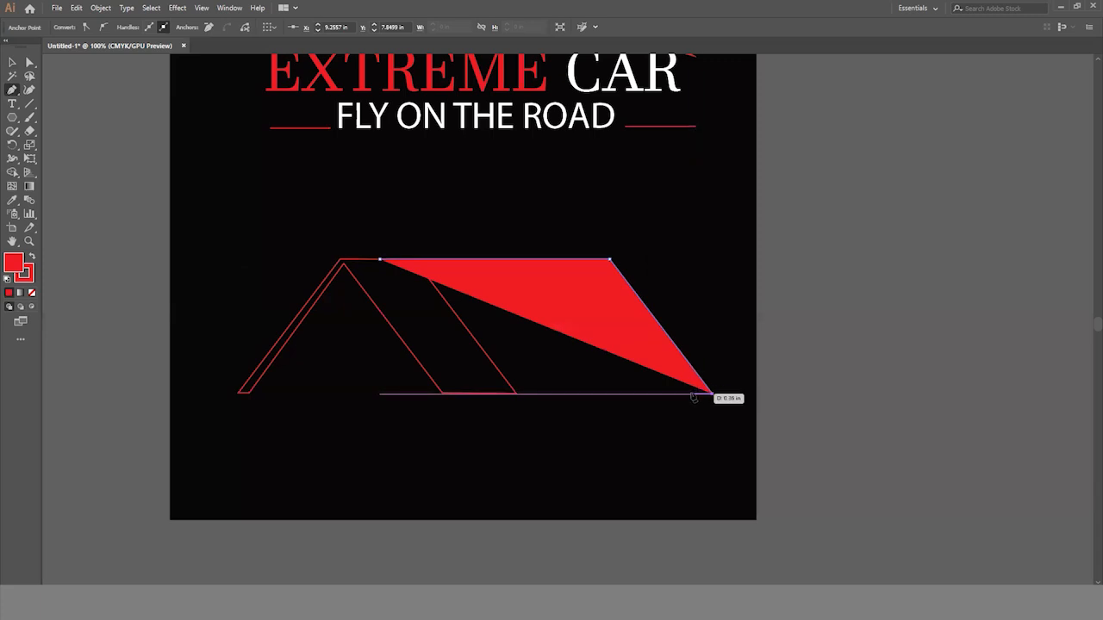
click(692, 394)
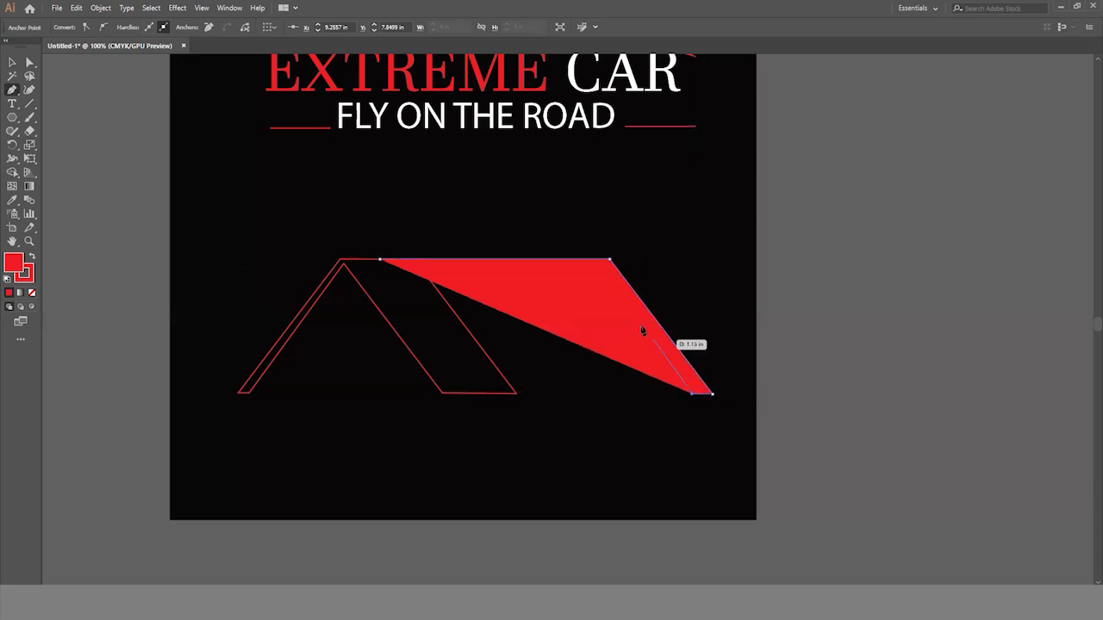
click(601, 269)
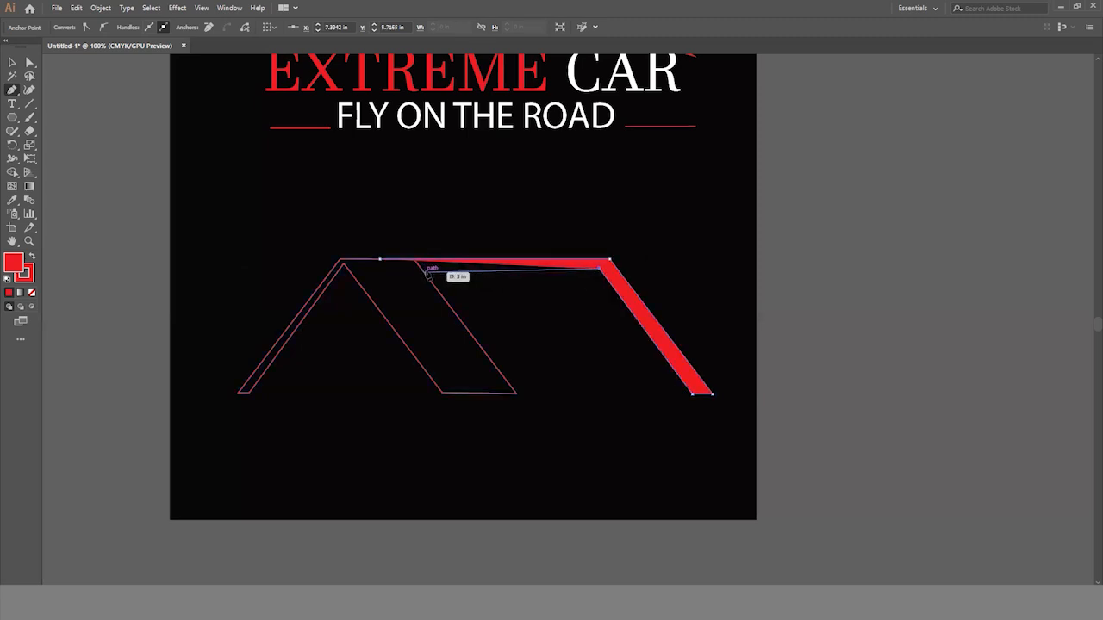
click(425, 272)
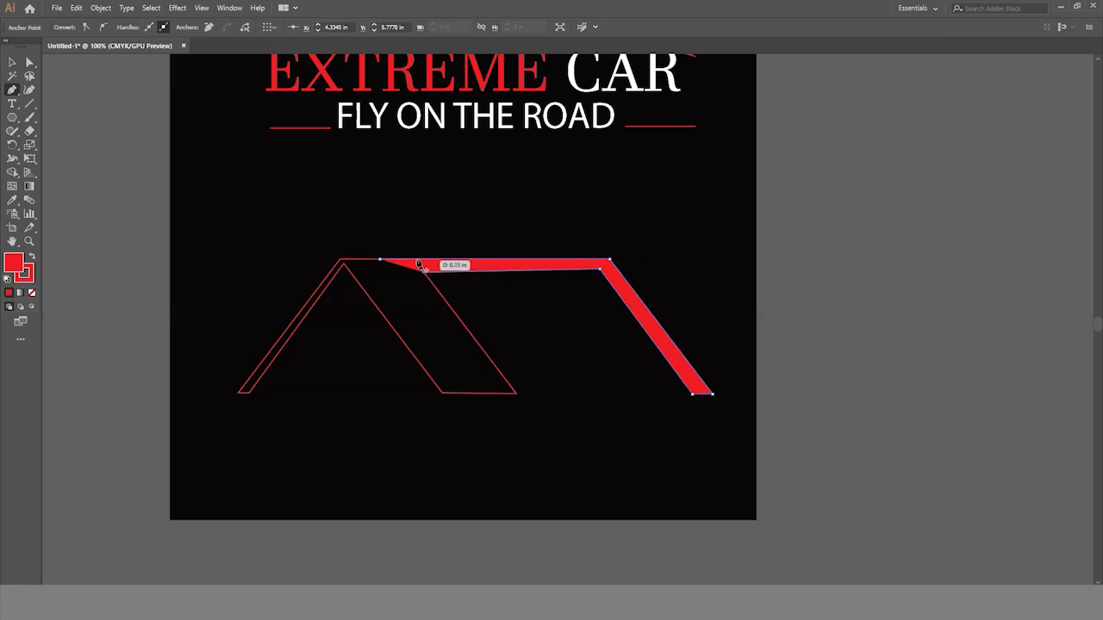
click(417, 259)
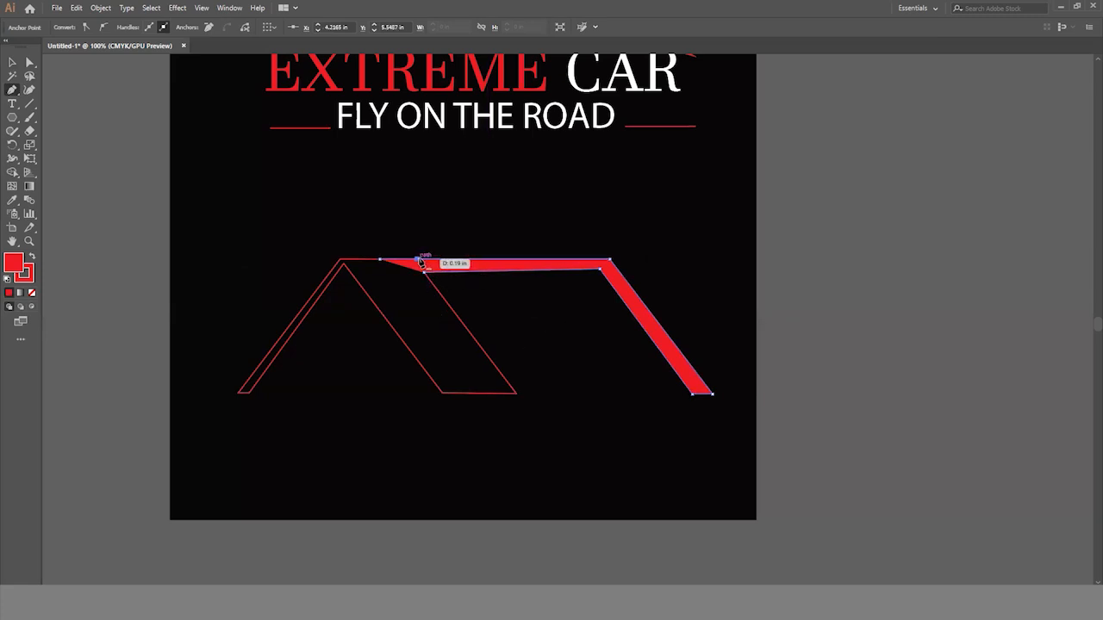
click(379, 260)
- Shift the red-filled band slightly to the right, and delete it
click(12, 62)
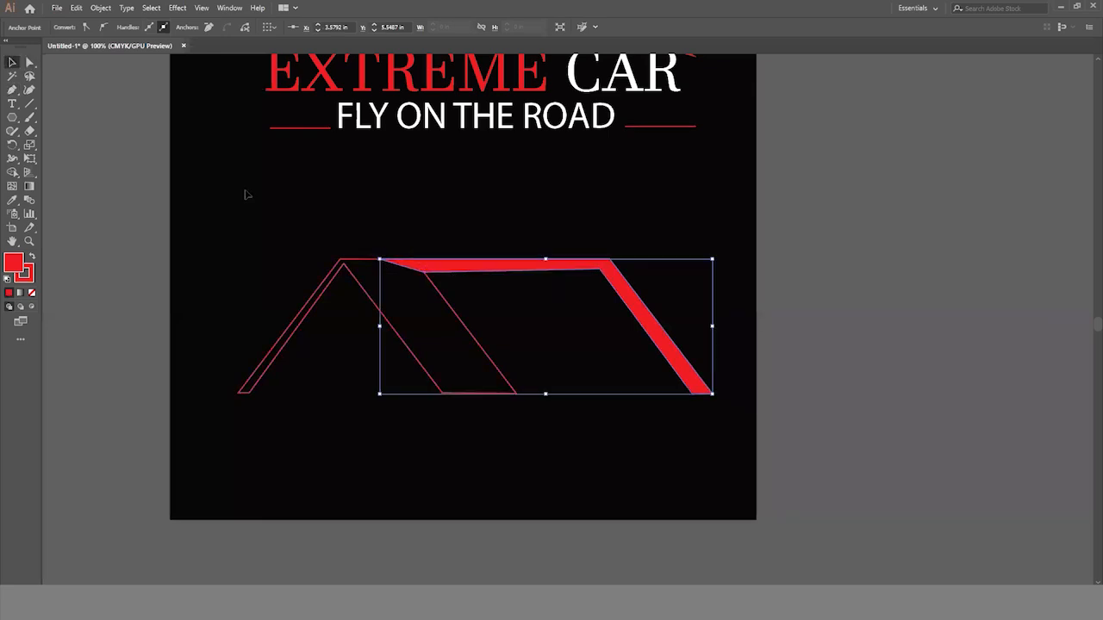
drag(509, 267, 534, 266)
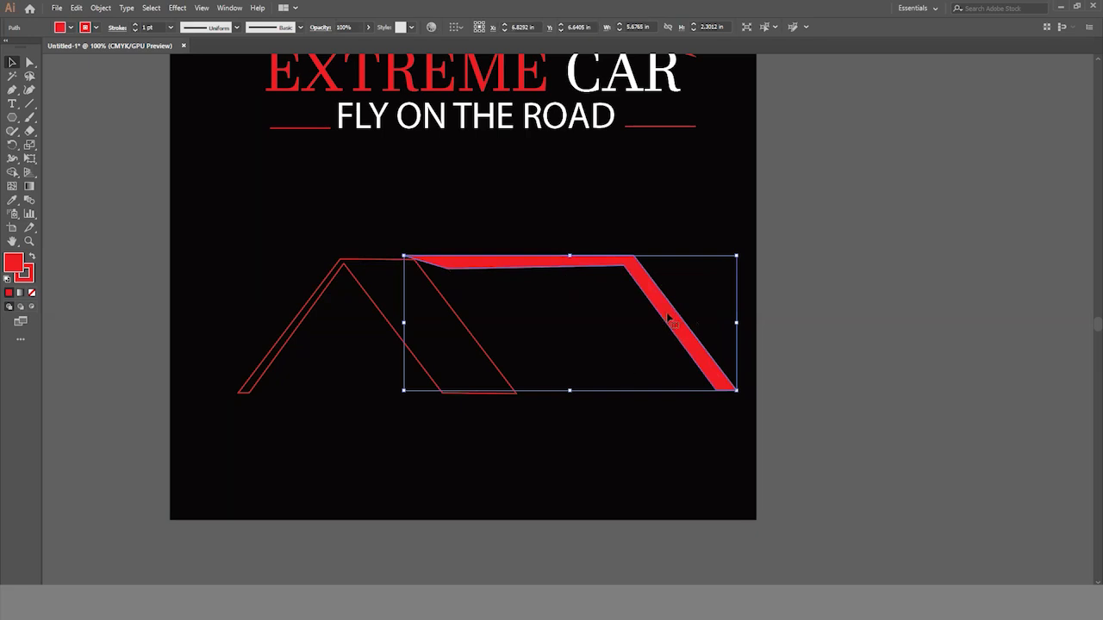
key(Delete)
- Duplicate the traced outline horizontally to the right of the original and reflect the copy across the vertical axis
click(460, 323)
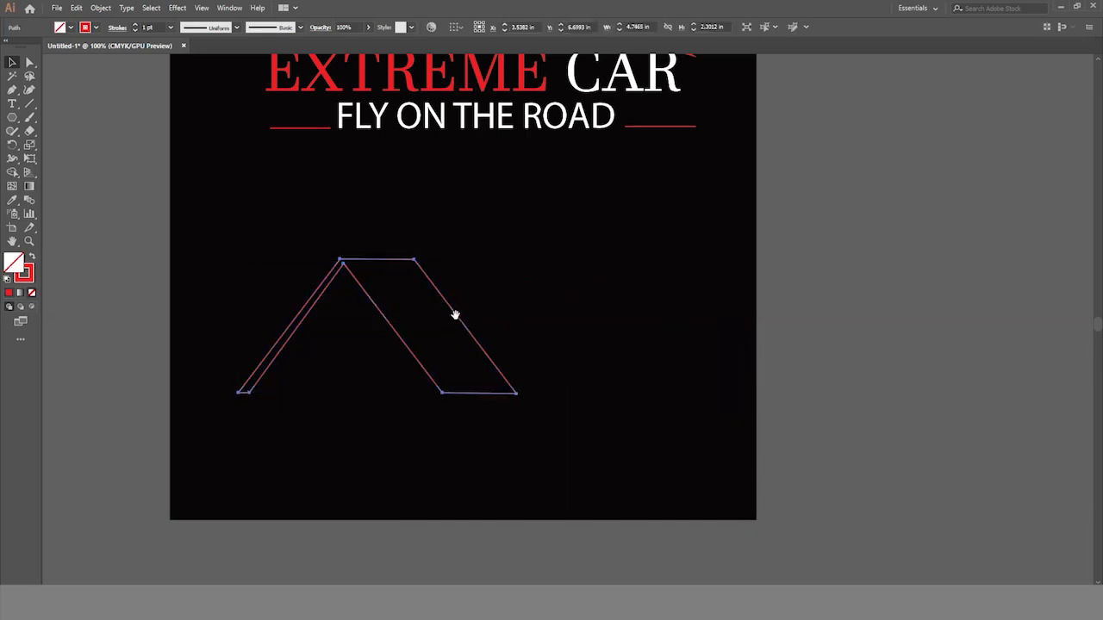
drag(456, 315, 733, 318)
right_click(728, 298)
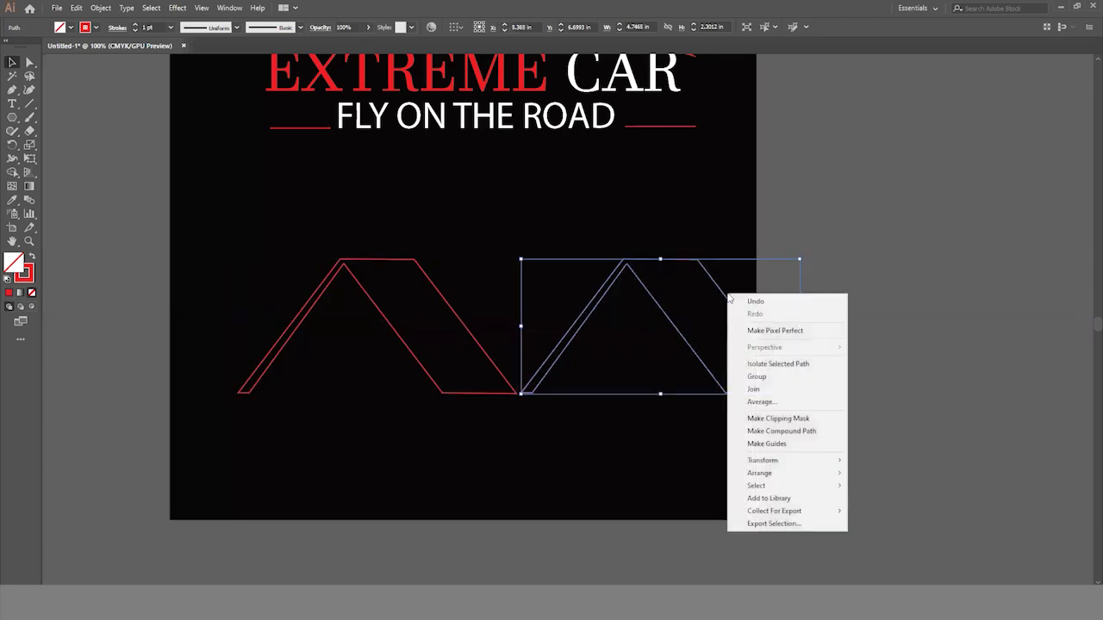
mouse_move(769, 462)
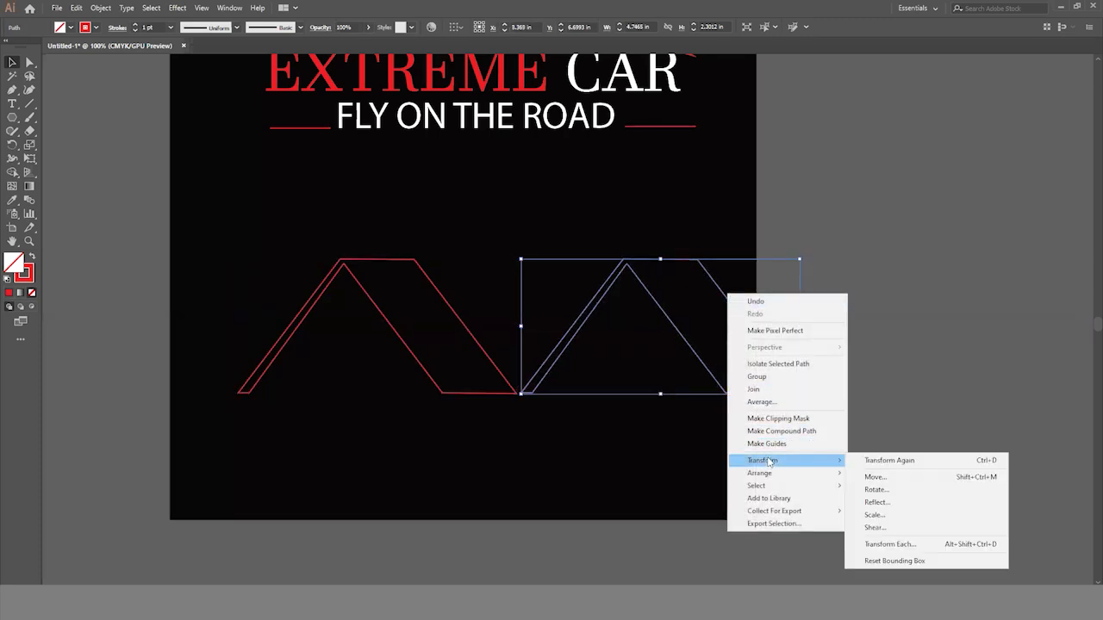
click(869, 502)
click(775, 345)
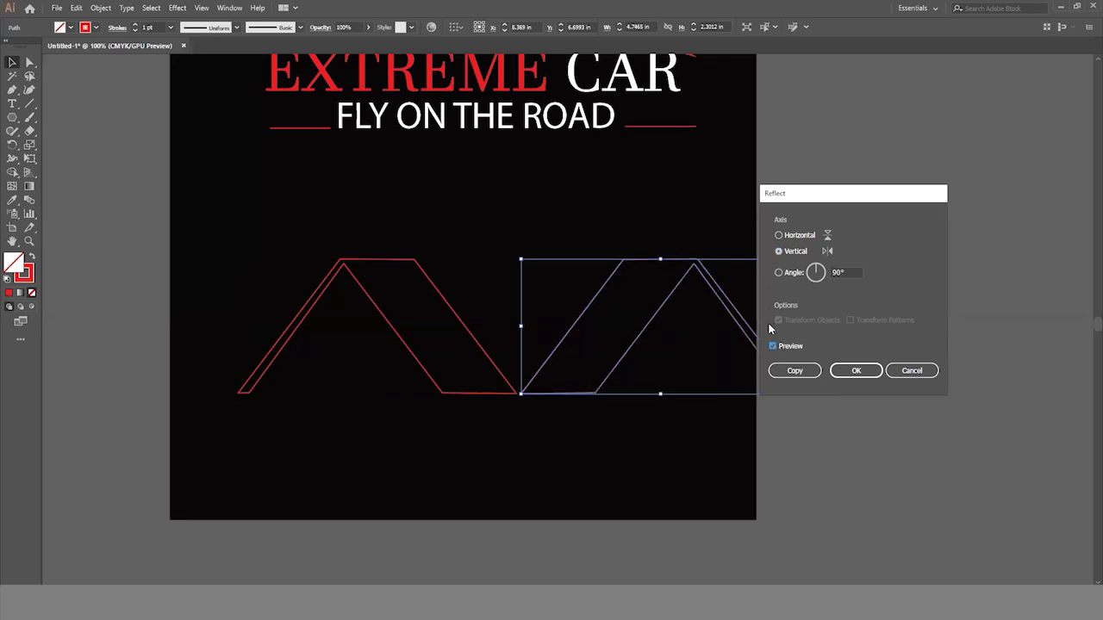
click(855, 371)
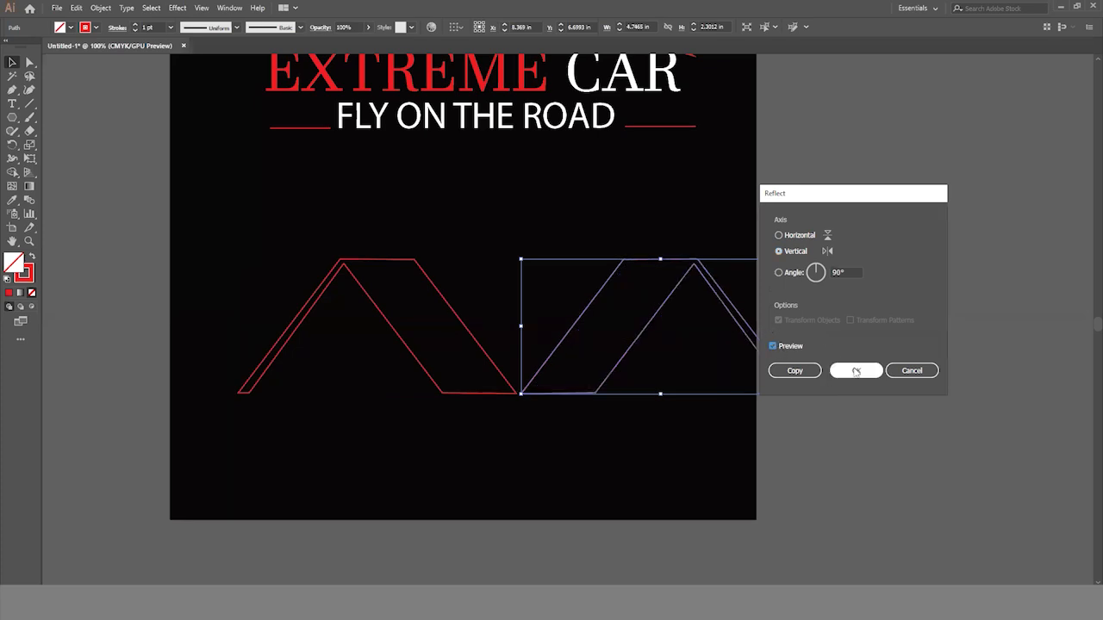
click(856, 371)
click(853, 422)
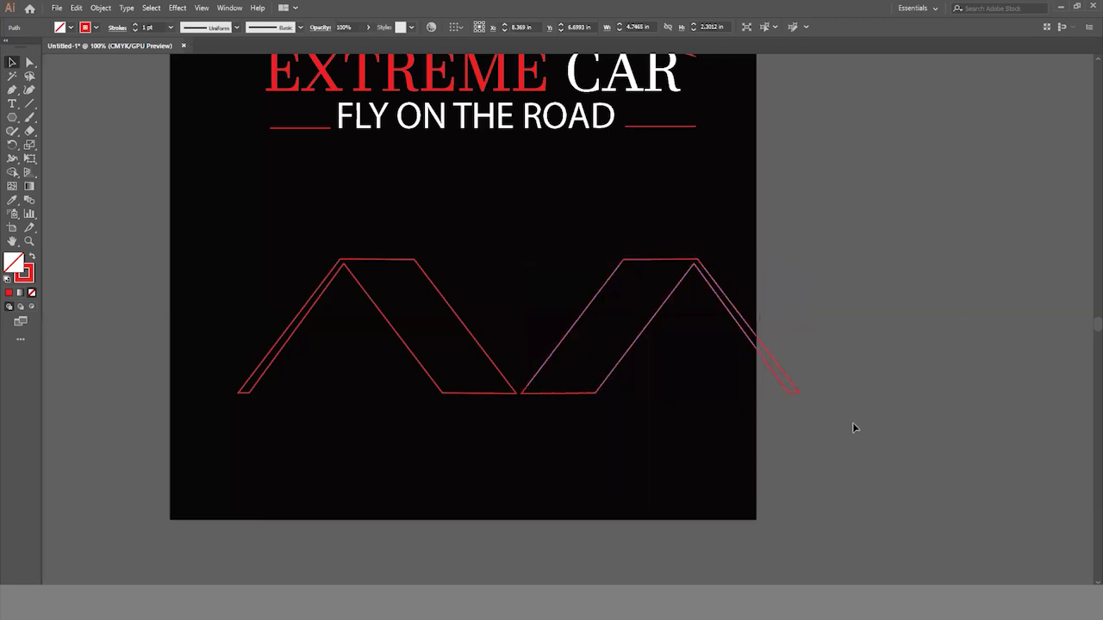
- Move both mirrored outlines together to the left so that they fit within the black artboard
drag(325, 225, 608, 403)
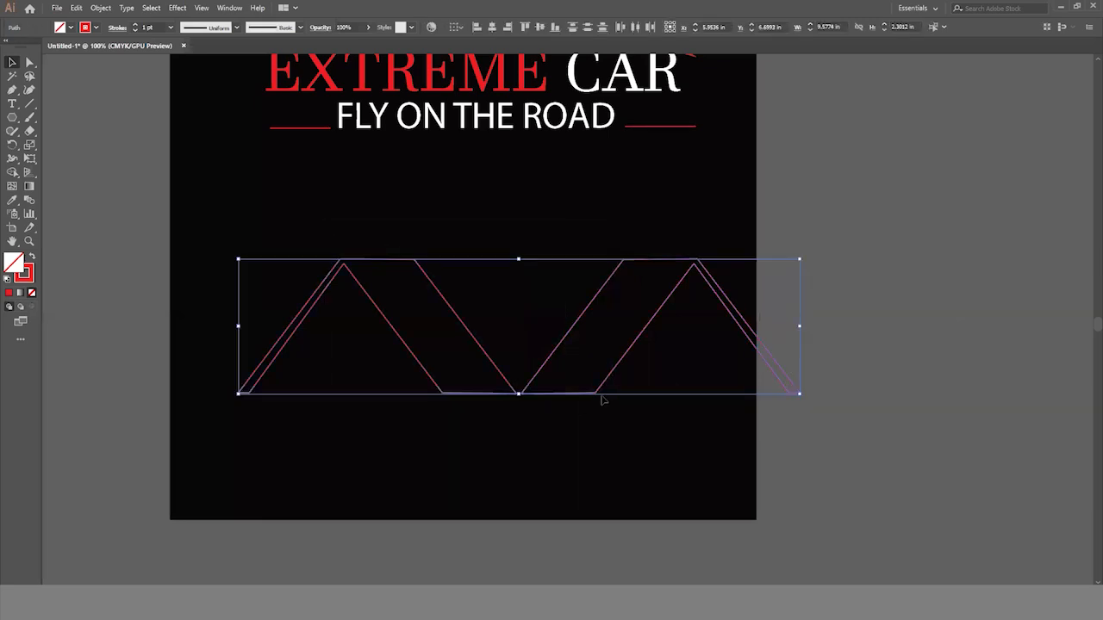
click(556, 400)
drag(336, 233, 516, 403)
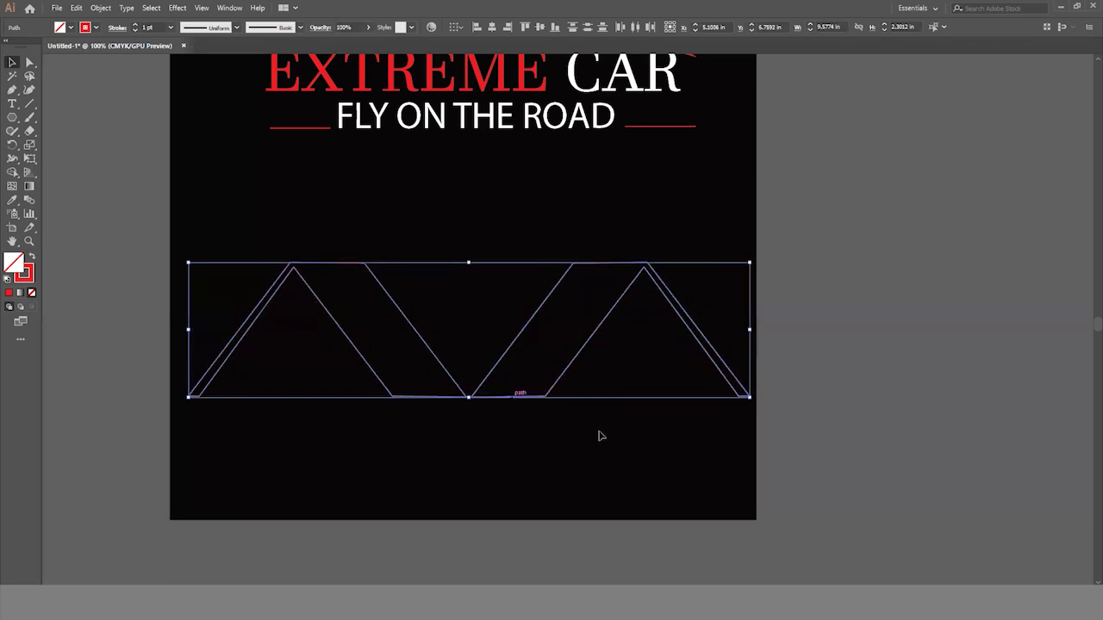
click(825, 492)
- Shift the pair of mirrored outlines straight down to leave space beneath the tagline
drag(281, 206, 614, 426)
key(Down)
key(Down)
key(Down)
key(Down)
key(Down)
key(Down)
key(Down)
key(Down)
key(Down)
key(Down)
key(Down)
key(Down)
key(Down)
key(Down)
key(Down)
key(Down)
key(Down)
key(Down)
key(Down)
key(Down)
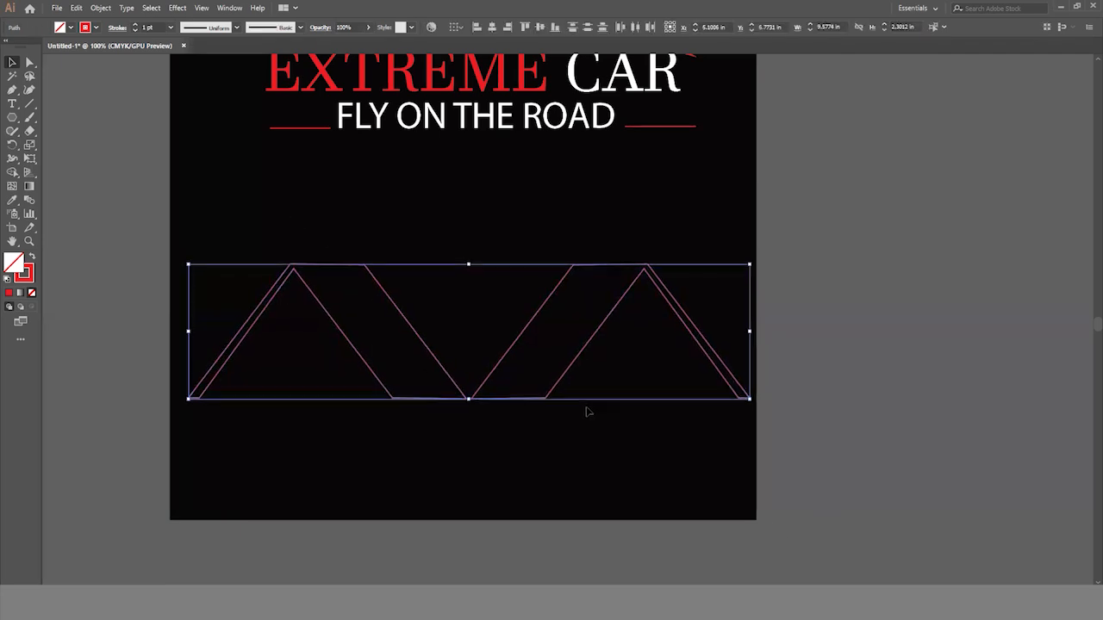
key(Down)
key(Down)
key(Down)
key(Down)
key(Down)
key(Down)
key(Down)
key(Down)
key(Down)
key(Down)
key(Down)
key(Down)
key(Down)
key(Down)
key(Down)
key(Down)
key(Down)
key(Down)
key(Down)
key(Down)
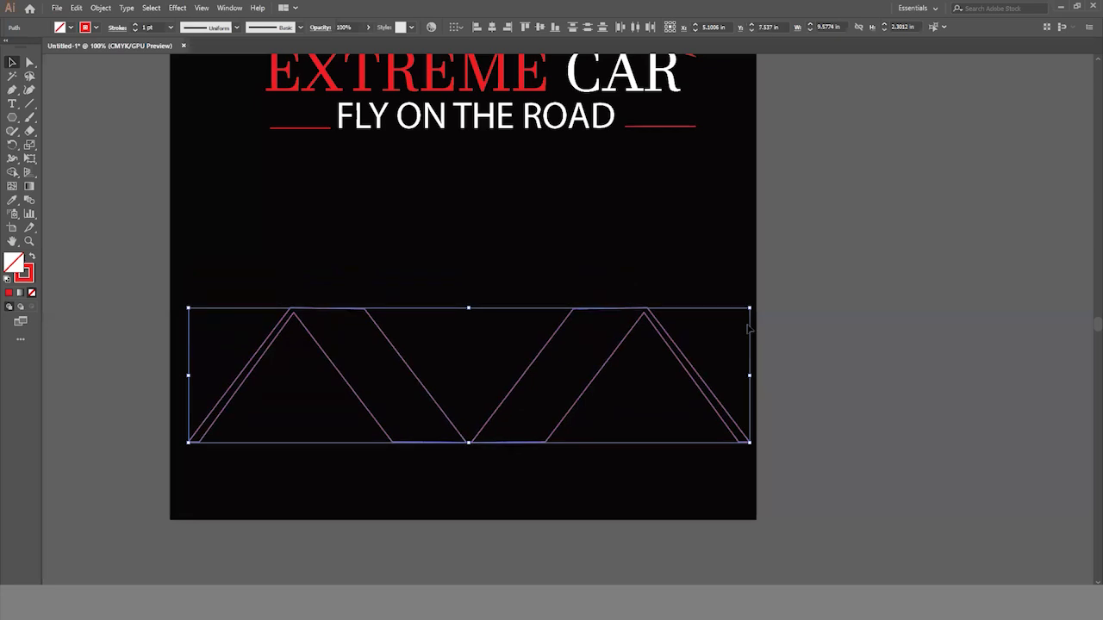
click(784, 270)
- Try to draw a closed trapezoid with the Pen tool above the outlines, spanning between their flat top edges
click(14, 89)
click(306, 307)
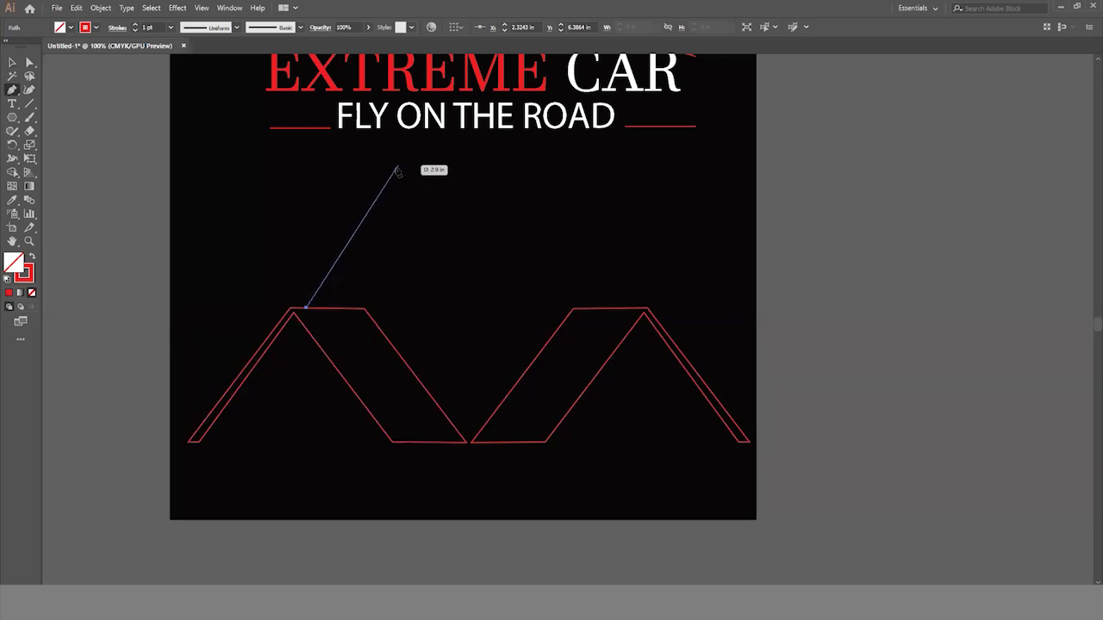
drag(380, 169, 599, 171)
click(583, 166)
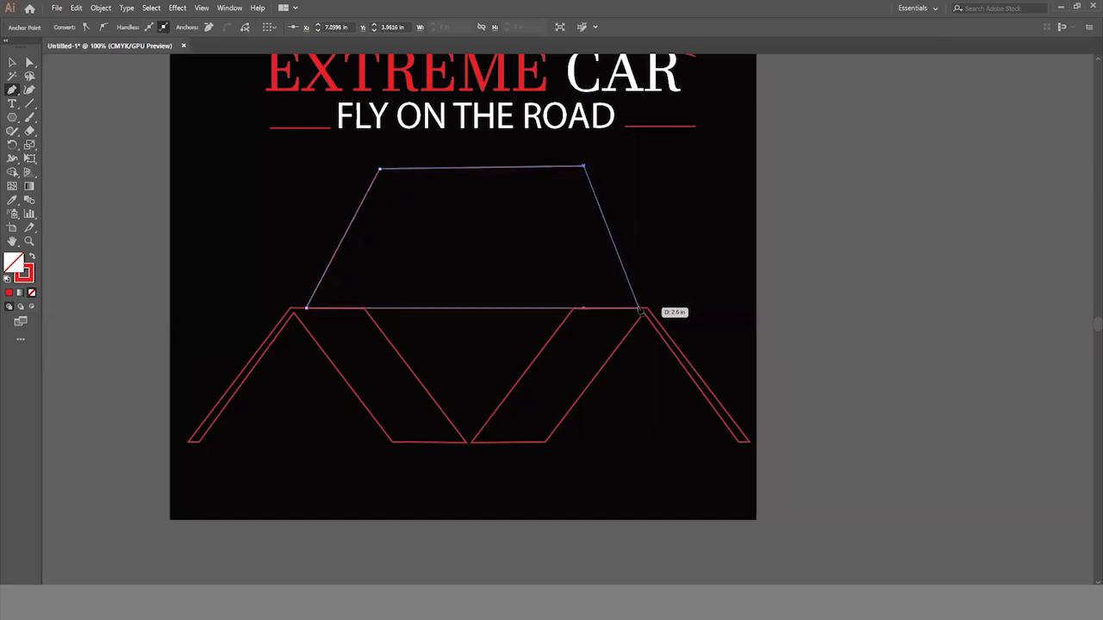
click(640, 309)
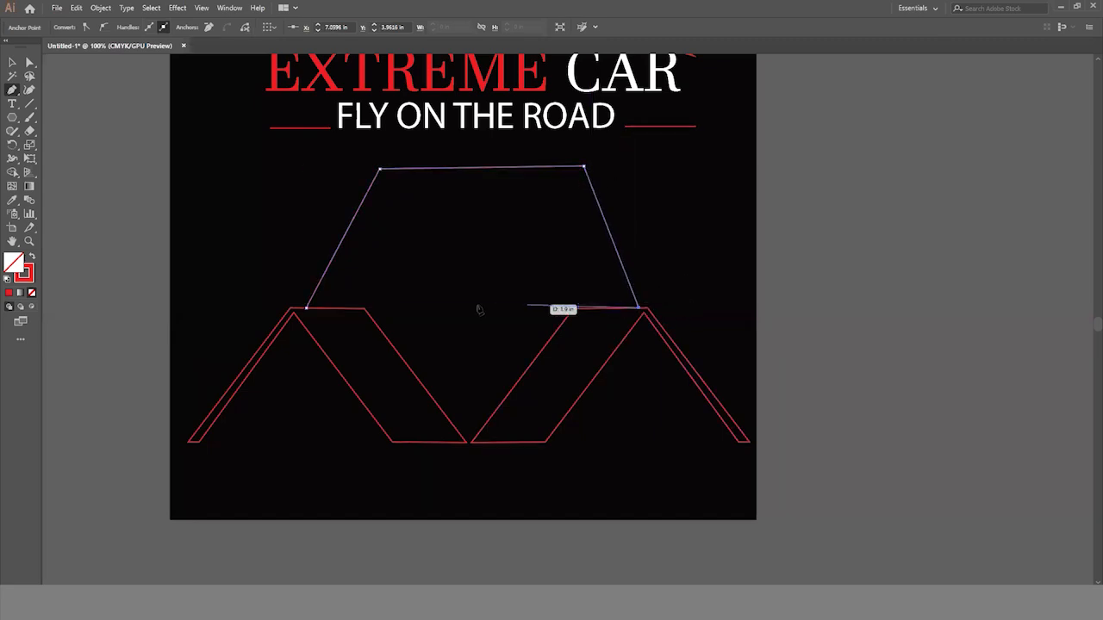
click(308, 309)
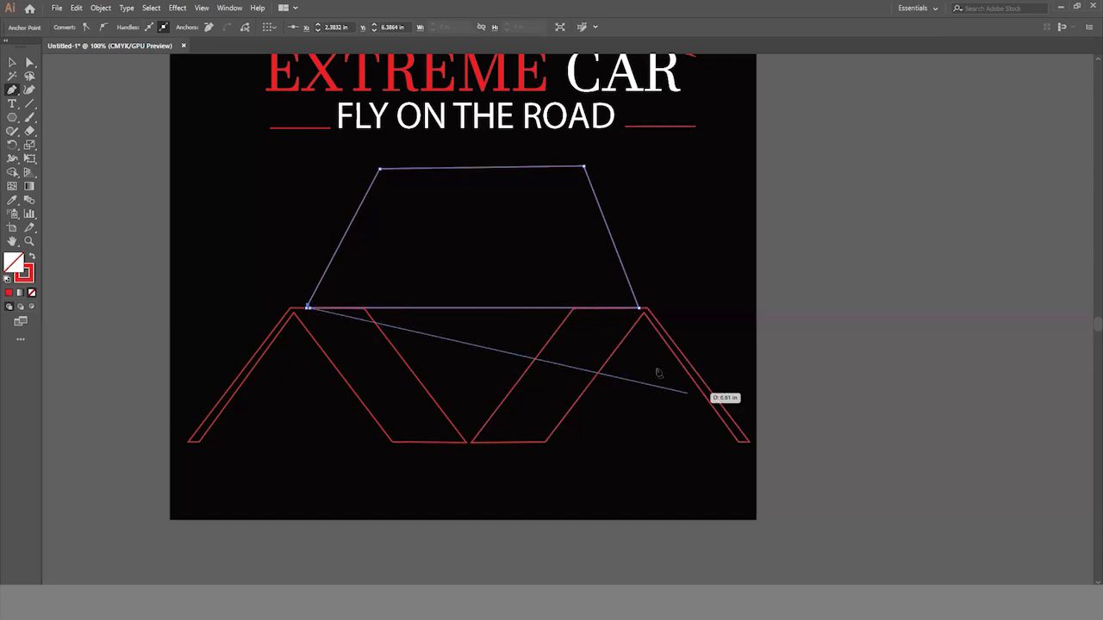
key(ctrl+z)
key(ctrl+z)
key(ctrl+z)
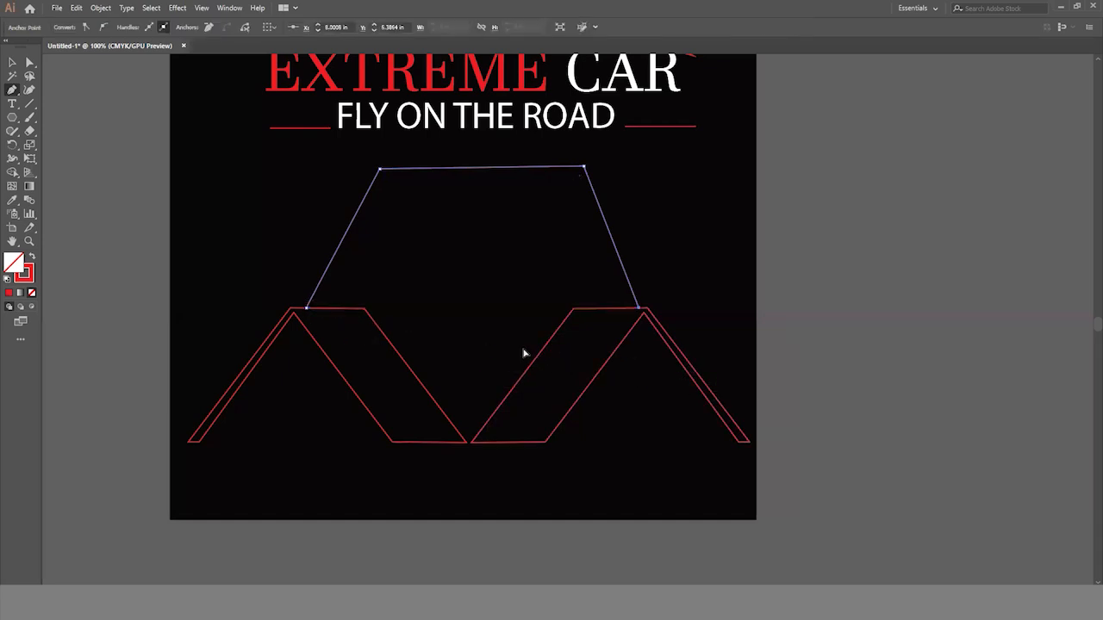
key(ctrl+=)
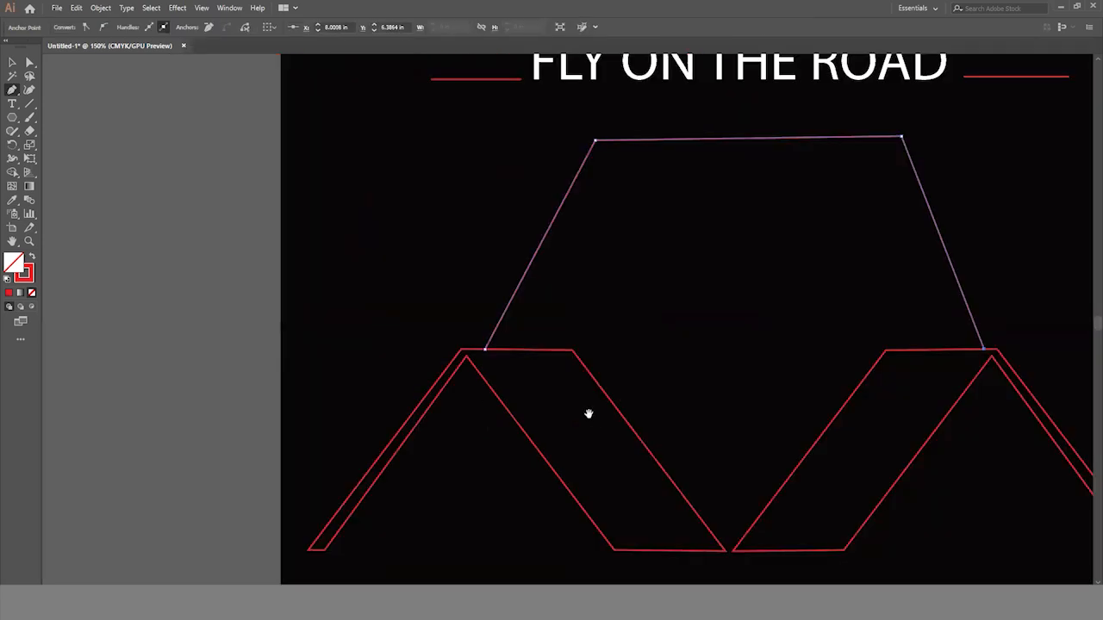
click(484, 348)
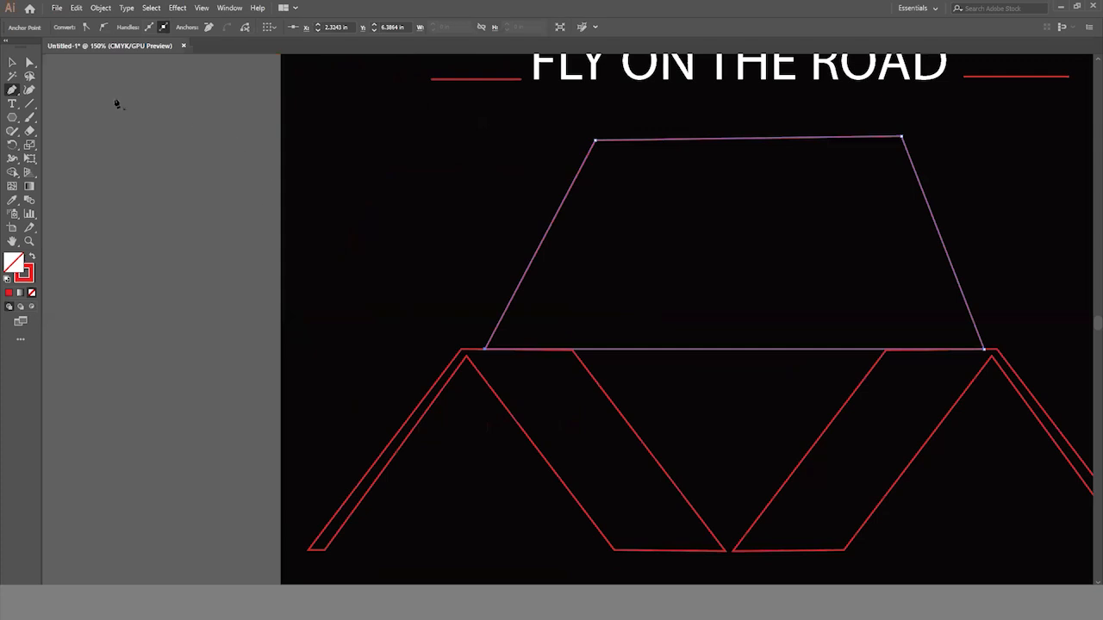
- Undo the single-line trapezoid above the outlines
click(13, 63)
key(ctrl+z)
key(ctrl+z)
key(ctrl+z)
key(ctrl+z)
key(ctrl+z)
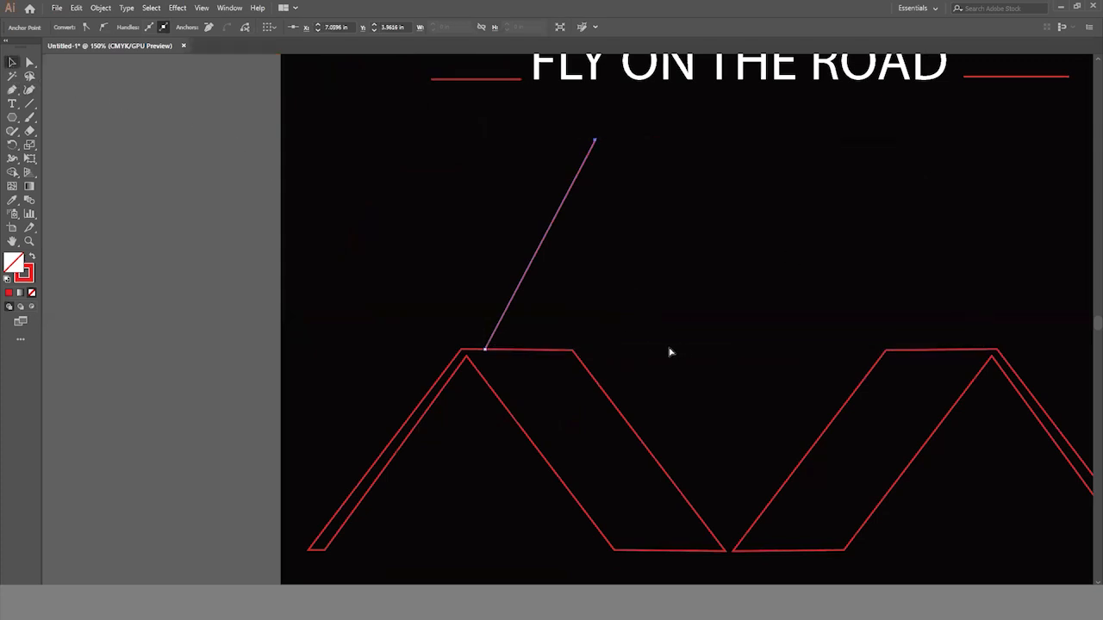
click(382, 284)
ctrl+alt+click(777, 403)
- Draw the outer roof edge with the Pen tool from the left outline's flat top, up, straight across and down to the right outline's flat top
scroll(680, 401, right, 1)
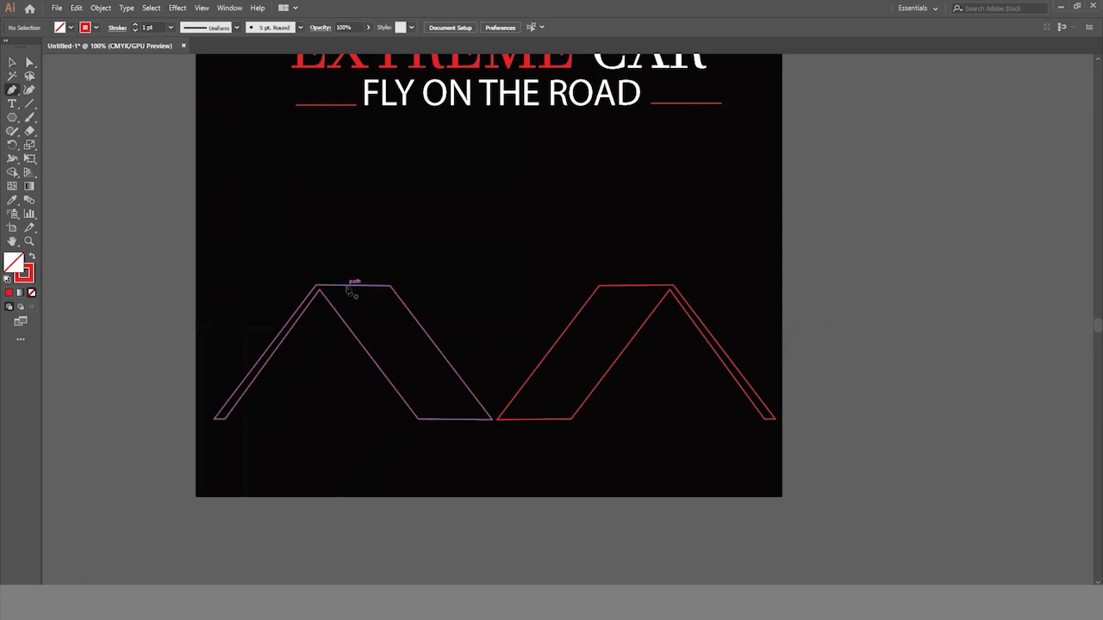
click(346, 285)
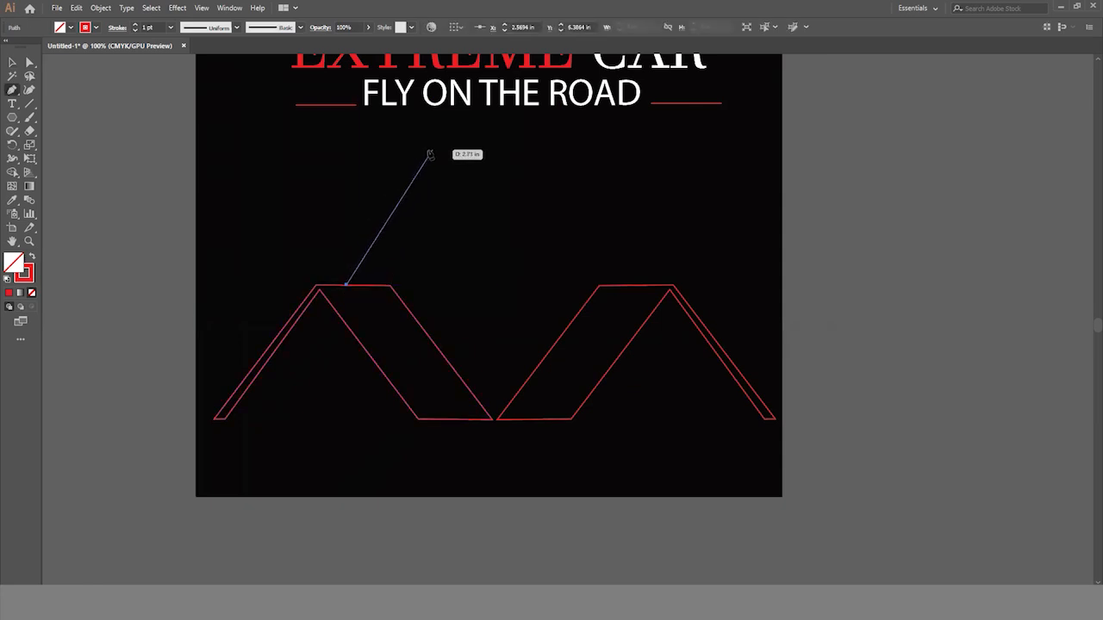
click(432, 147)
click(636, 142)
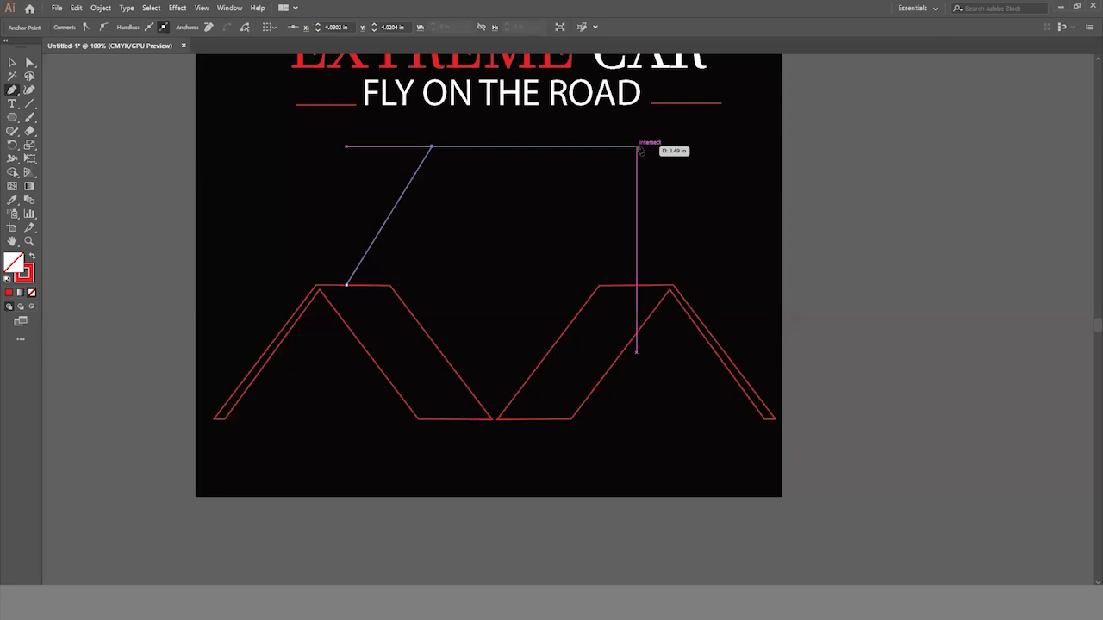
click(612, 147)
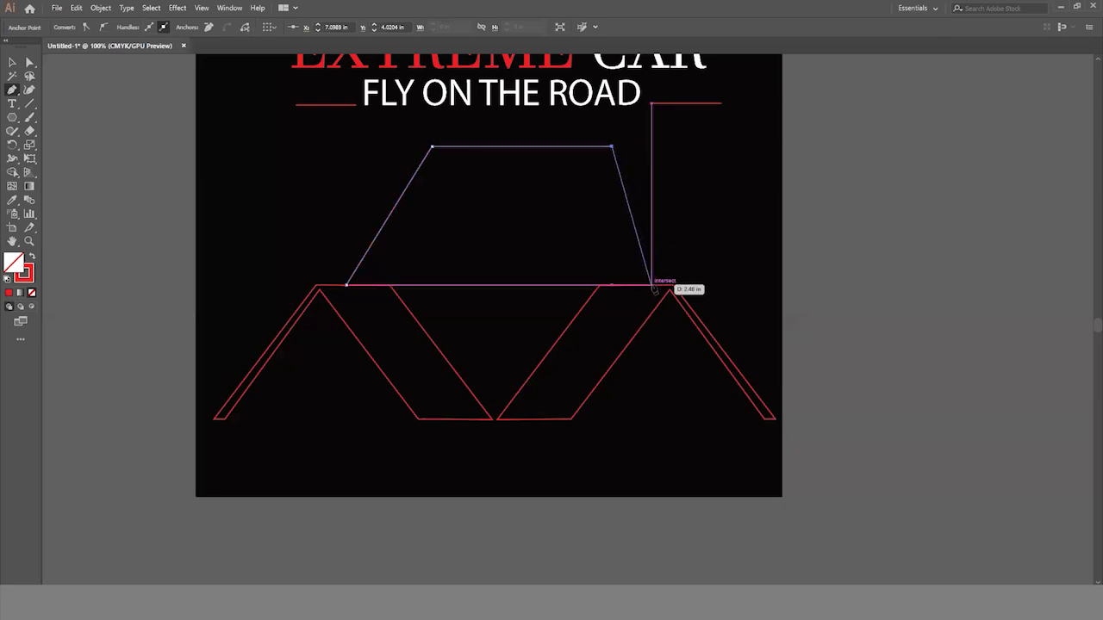
click(652, 285)
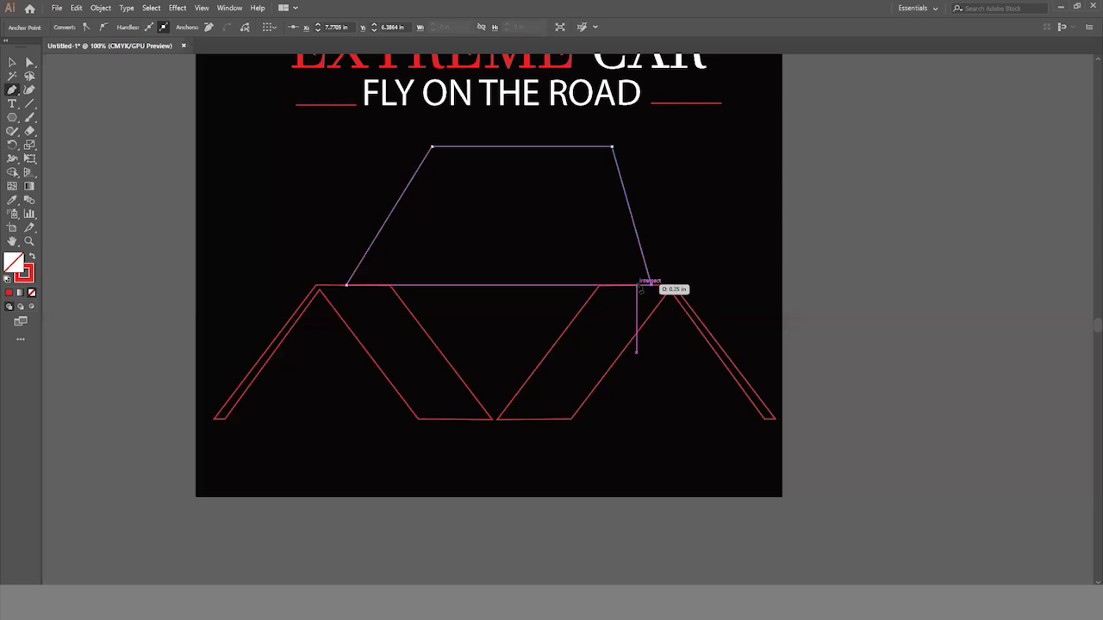
- Complete the roof as a thin closed band by adding an inner edge parallel to the outer one back to the starting point
click(635, 284)
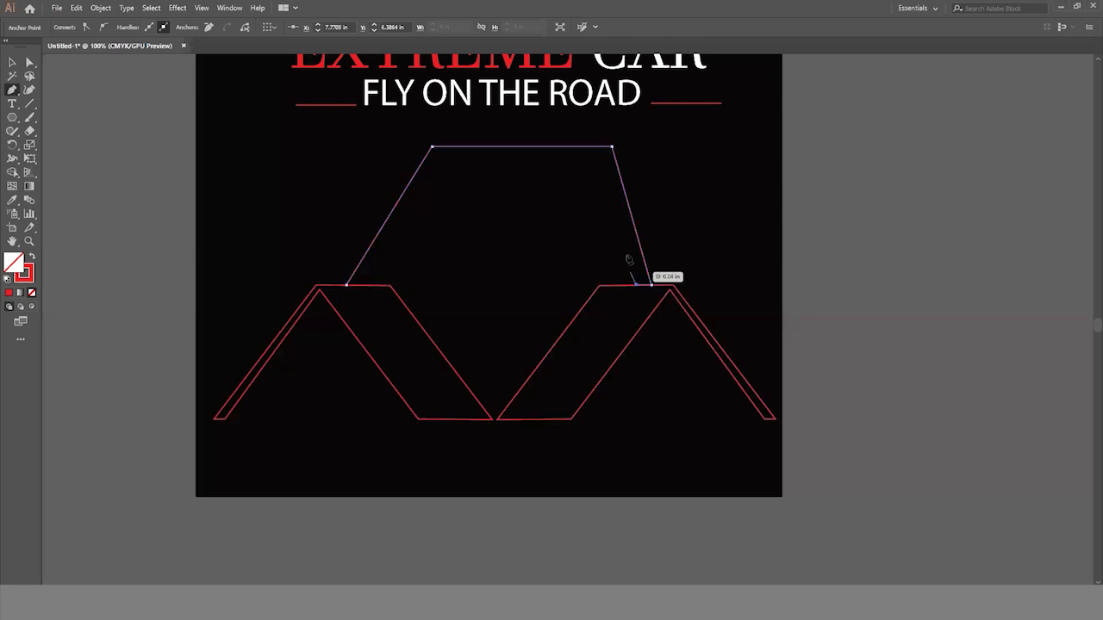
click(603, 158)
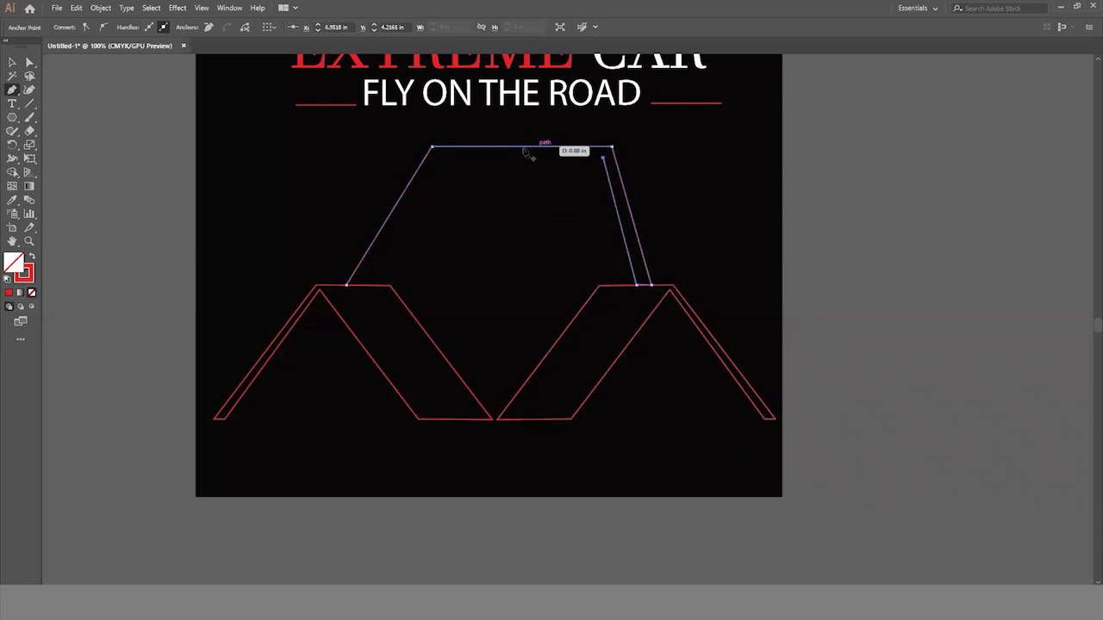
click(434, 158)
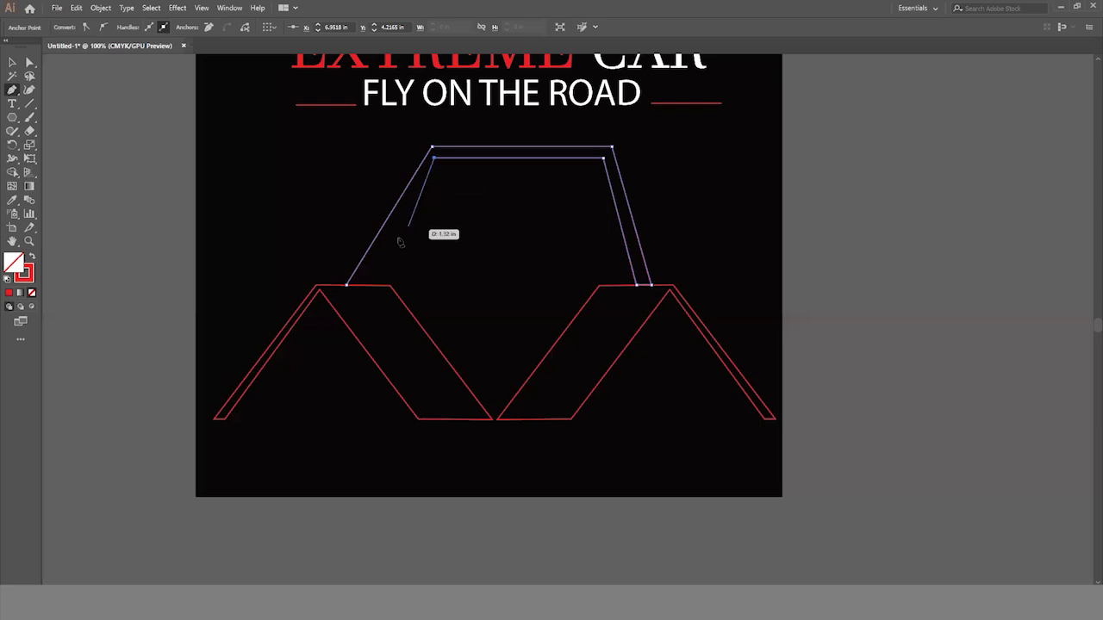
click(360, 284)
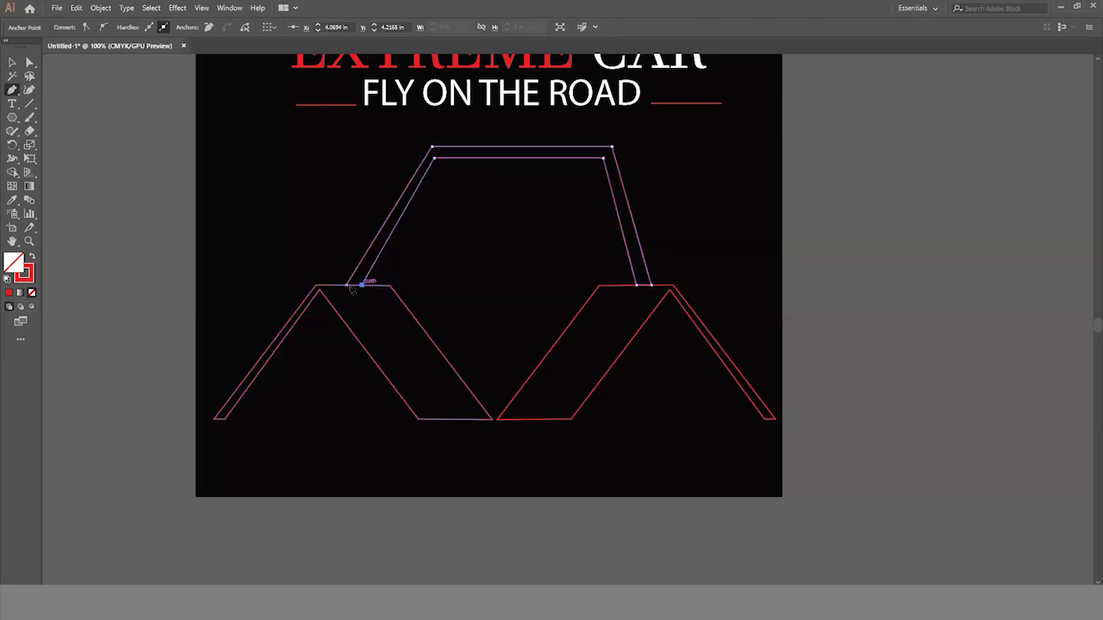
click(347, 285)
click(11, 64)
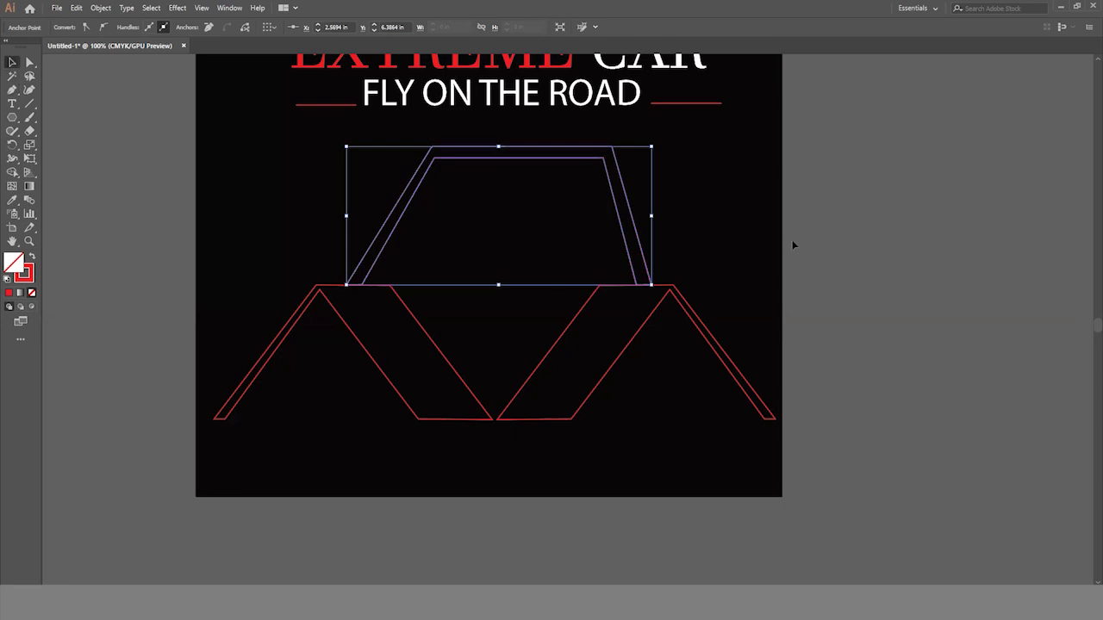
click(795, 286)
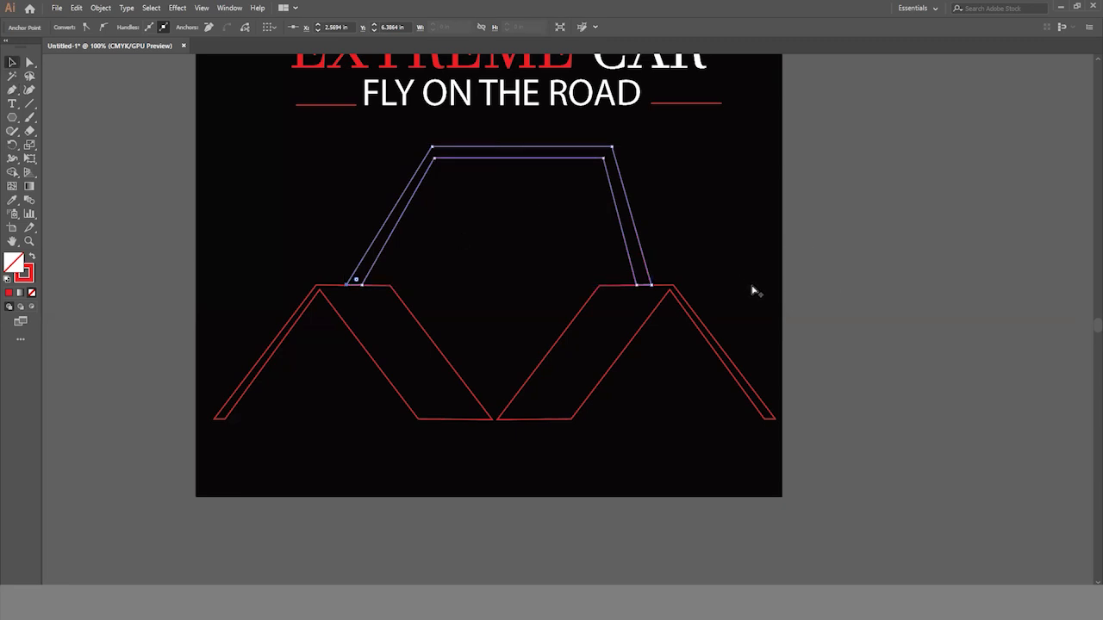
scroll(751, 286, down, 1)
click(680, 383)
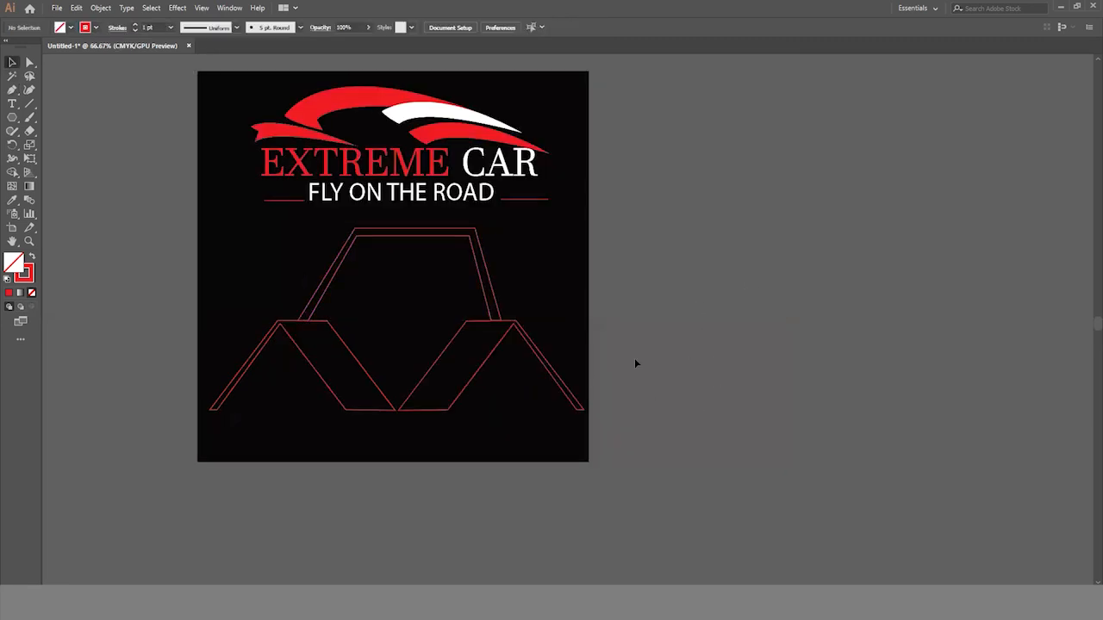
- Scale the roof band and both mirrored outlines down together about their common centre
drag(543, 433, 267, 253)
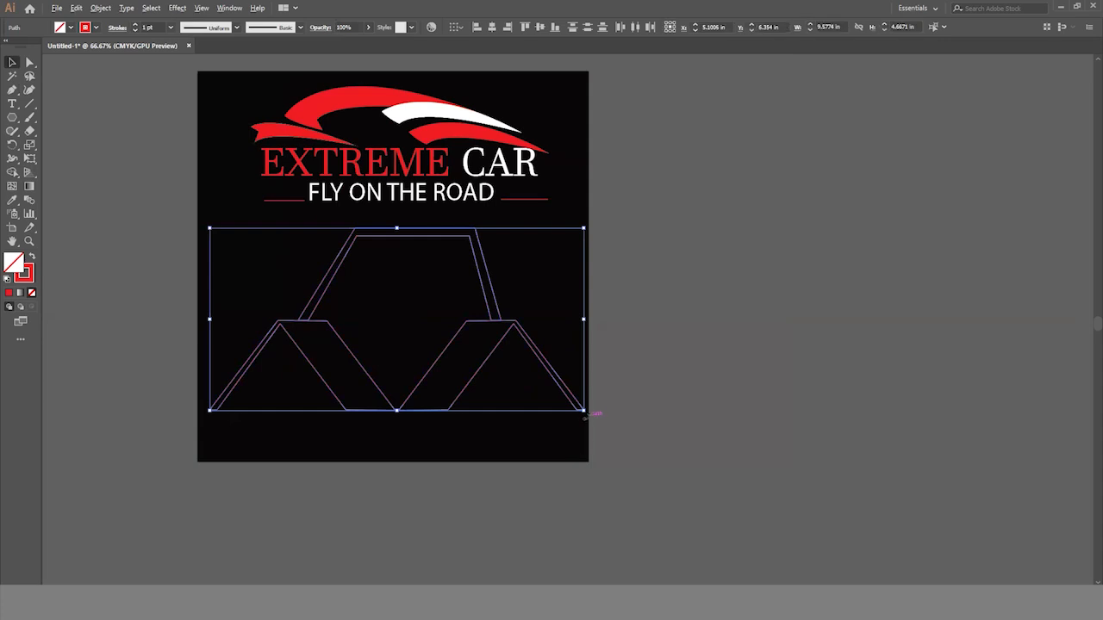
drag(583, 411, 544, 389)
click(576, 379)
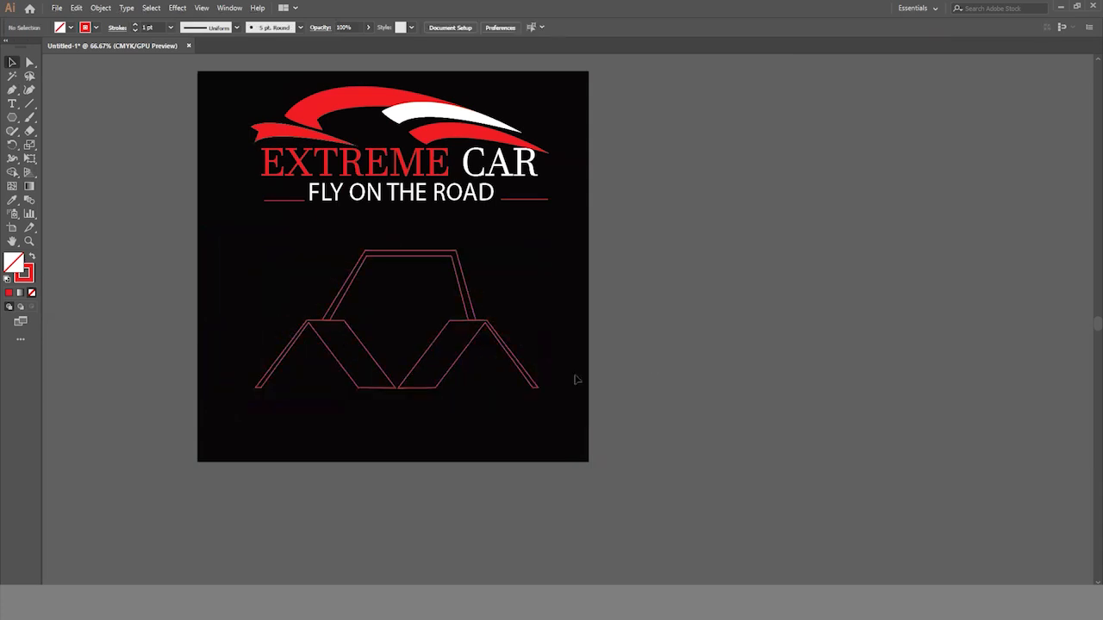
- Draw a triangle with the Polygon tool at the artboard's upper-left edge and fill it white
key(ctrl+plus)
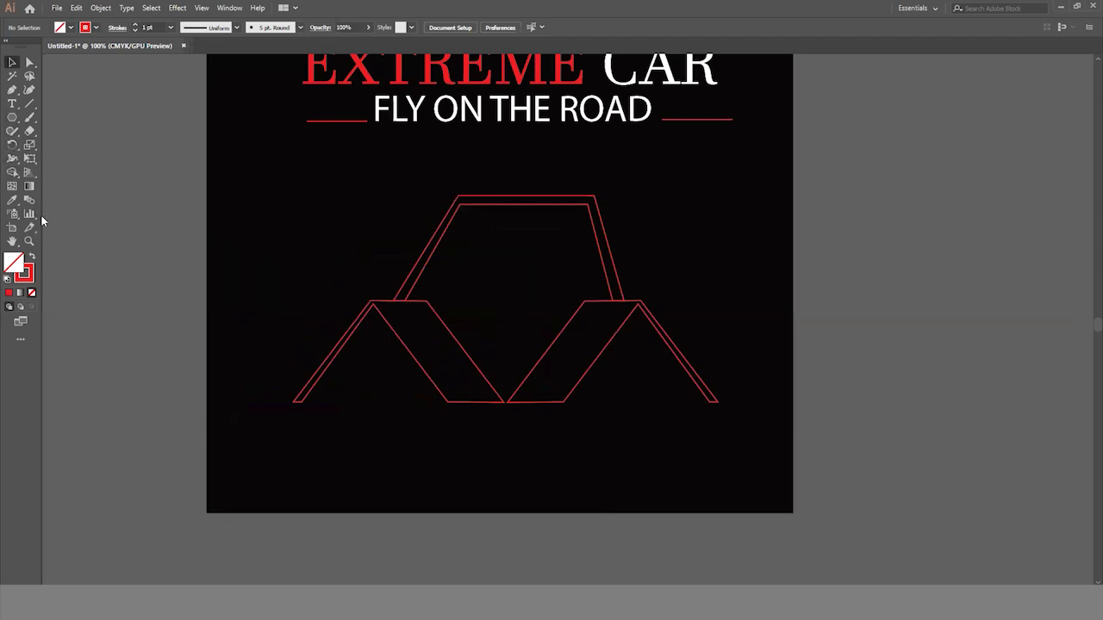
click(10, 102)
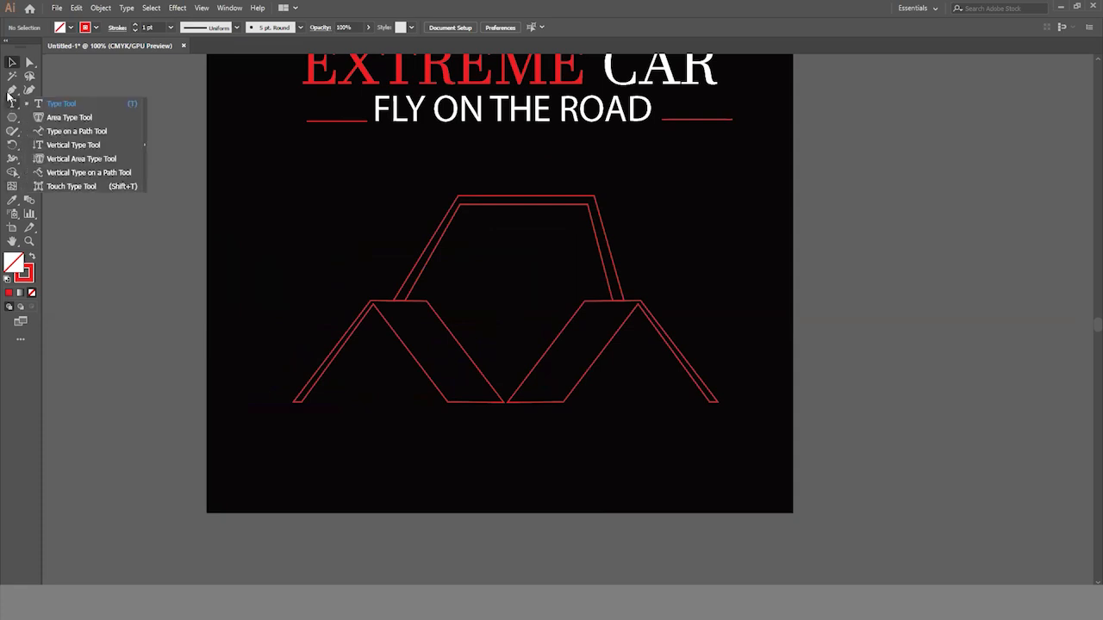
click(11, 90)
drag(12, 118, 57, 160)
drag(244, 157, 314, 196)
click(12, 63)
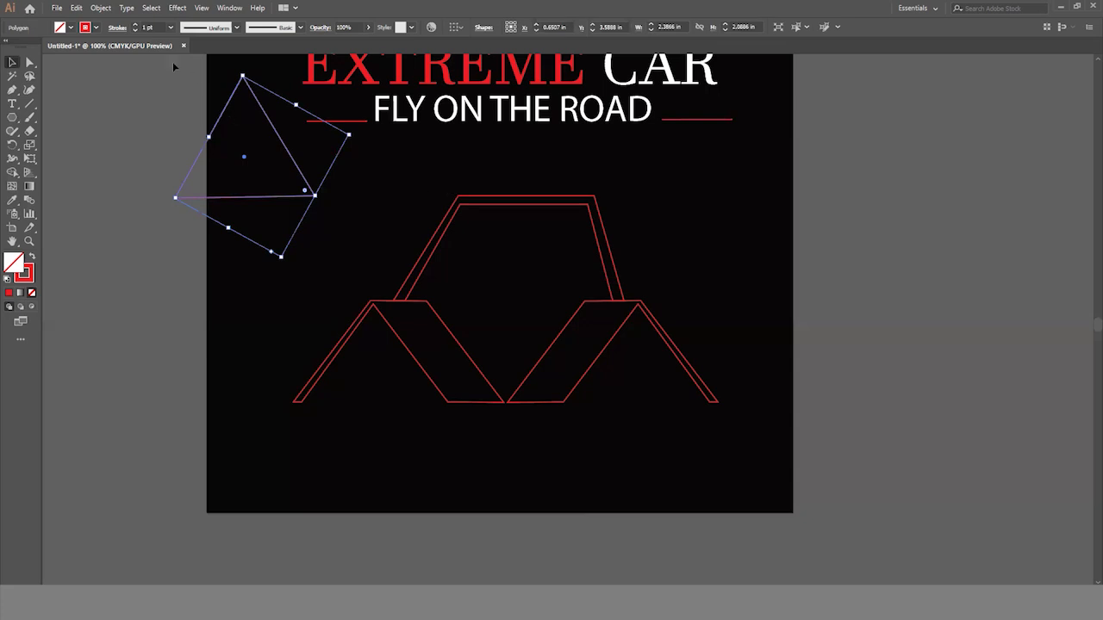
click(60, 27)
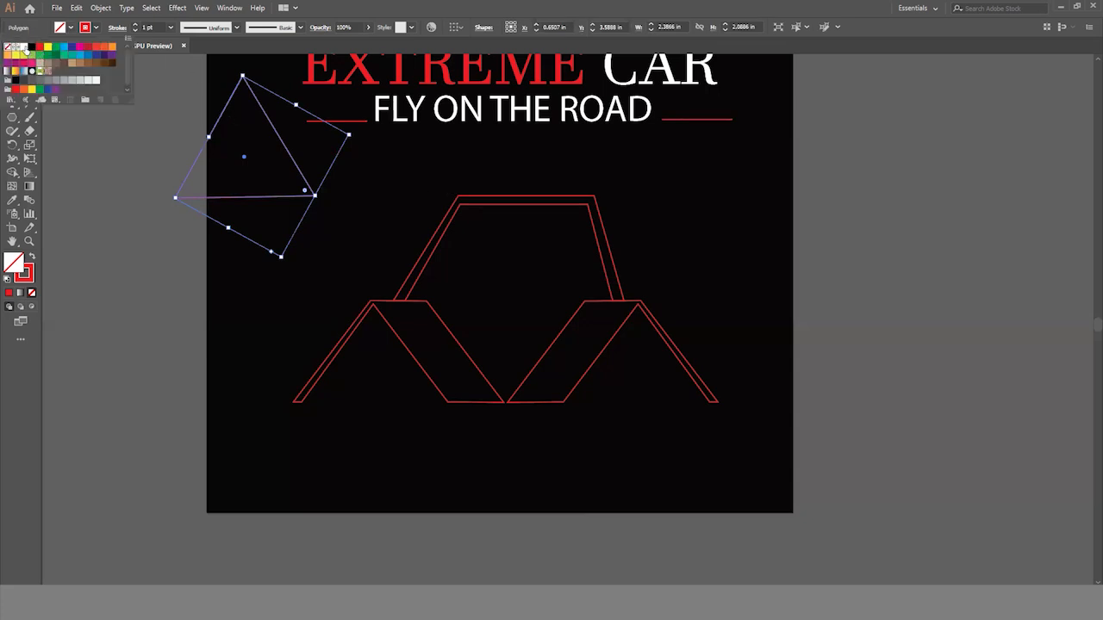
click(8, 46)
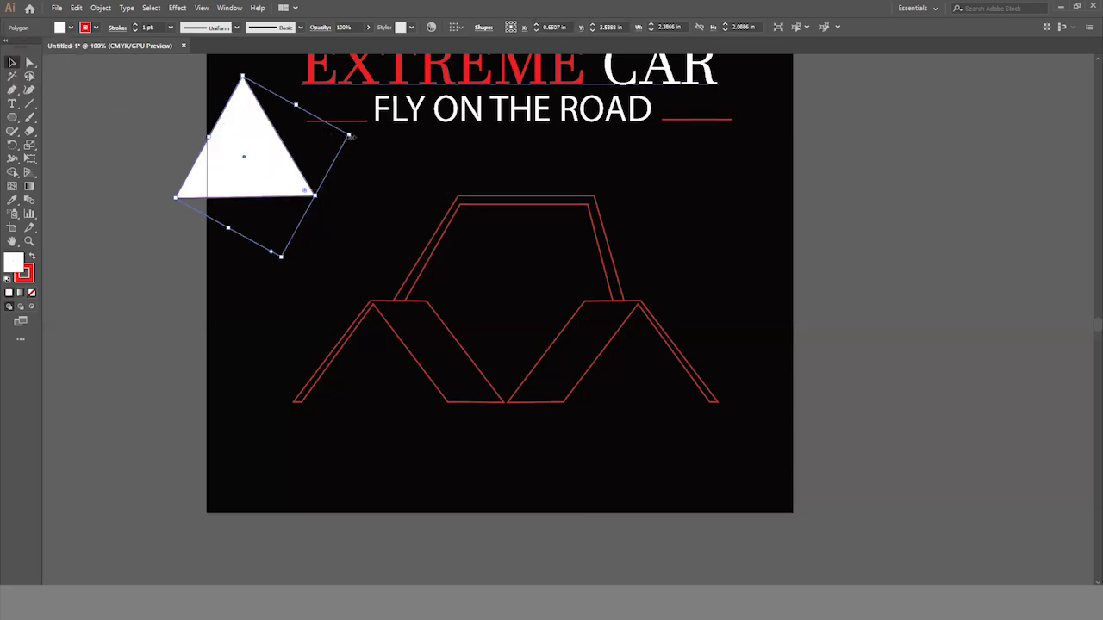
- Straighten and shrink the white triangle to about 1.8 by 1.48 in, and place it inside the roof band with its apex on the inner top edge
drag(353, 135, 216, 111)
drag(271, 192, 527, 267)
key(ctrl+plus)
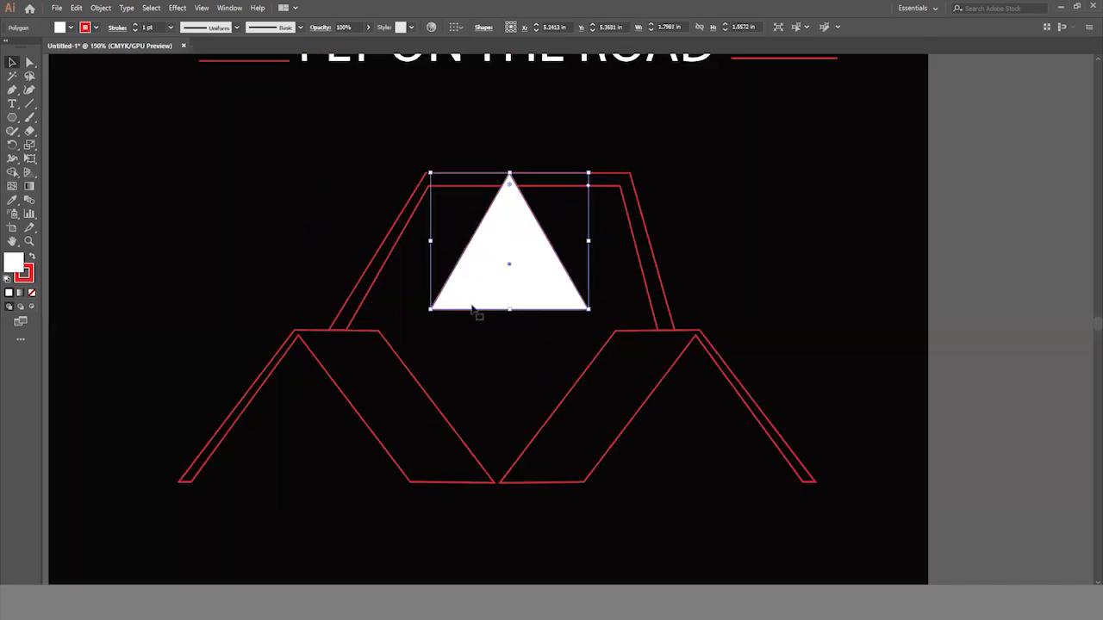
mouse_move(510, 319)
mouse_down()
mouse_move(518, 291)
mouse_move(519, 304)
mouse_up()
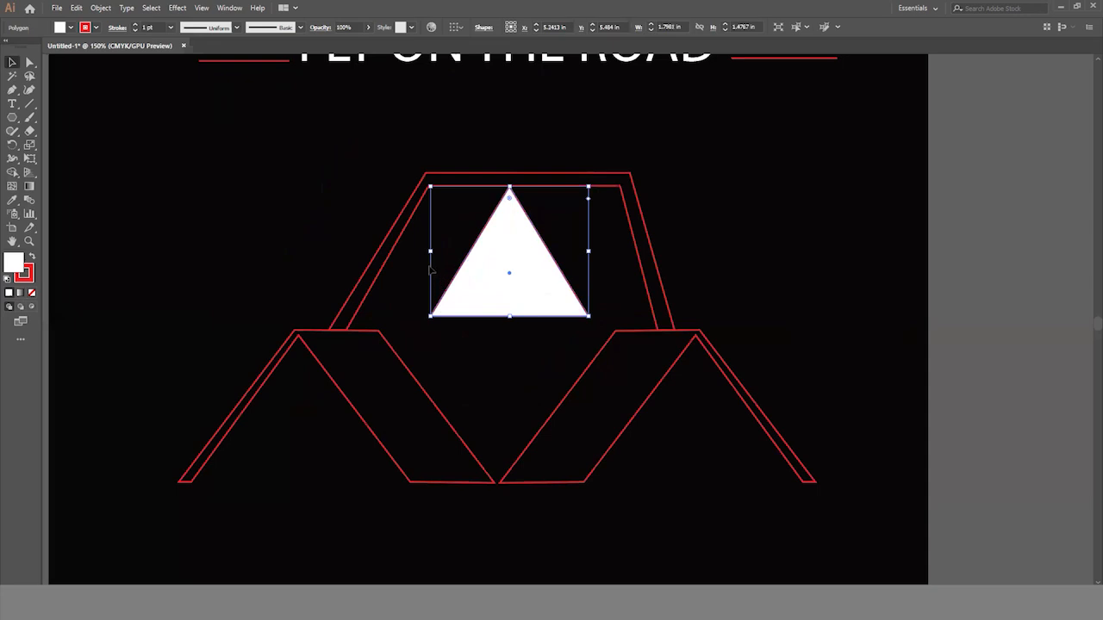
- Reshape the white triangle to about 2.7 by 1.61 in by moving its base corners onto the mirrored outlines' facing top corners
click(31, 65)
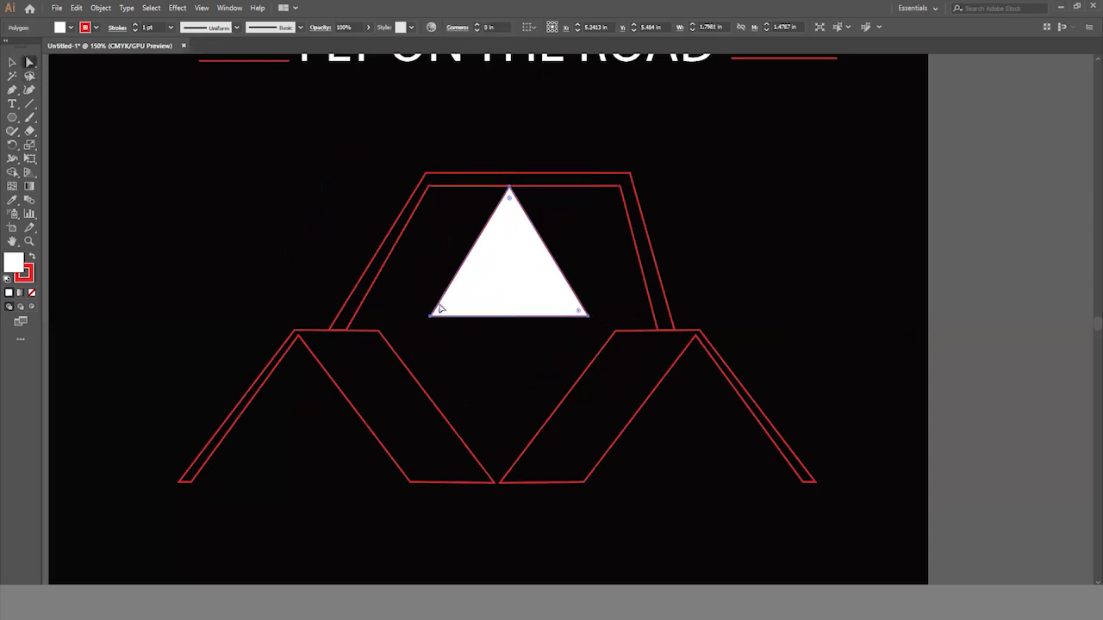
click(431, 316)
drag(430, 317, 379, 328)
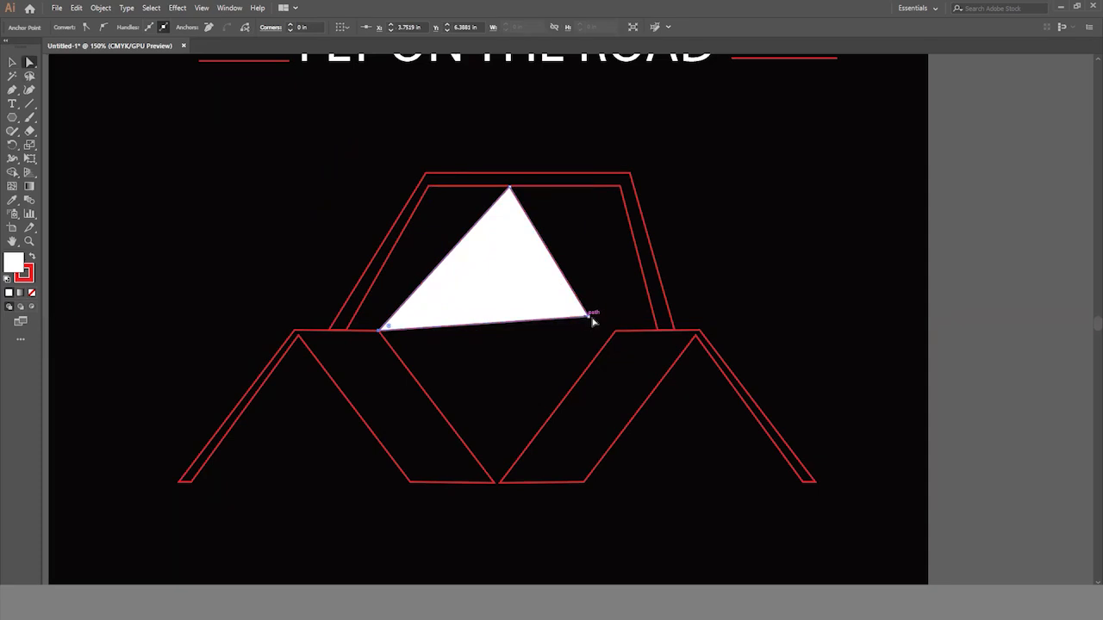
drag(591, 317, 628, 337)
mouse_move(510, 191)
mouse_down()
mouse_move(512, 200)
mouse_move(511, 189)
mouse_up()
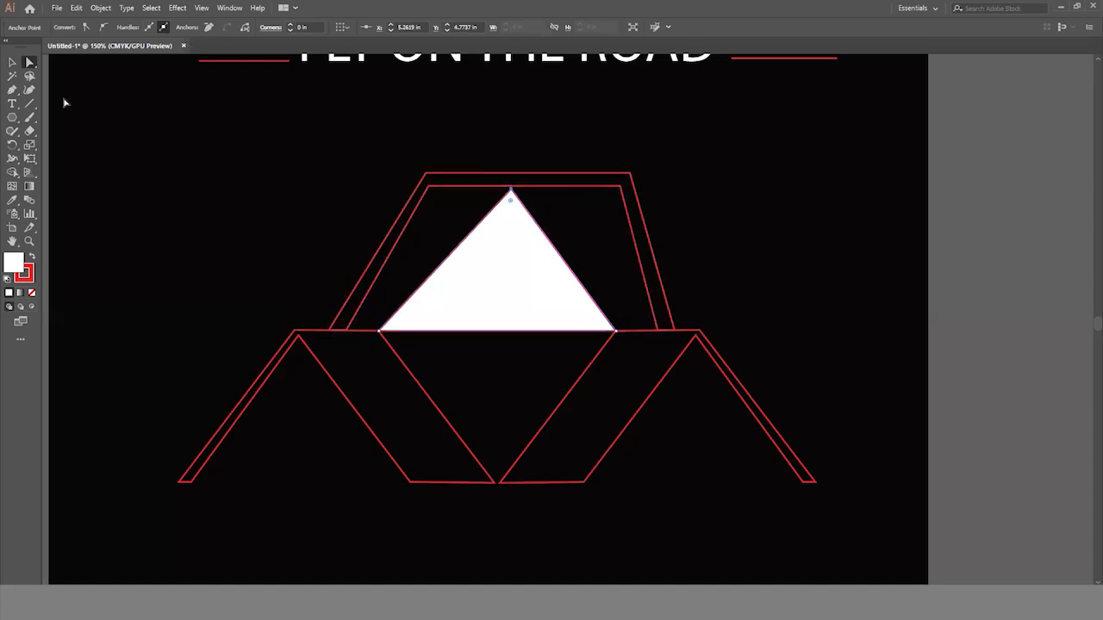
- Delete the red roof band surrounding the white triangle
click(12, 63)
drag(267, 167, 428, 256)
key(Delete)
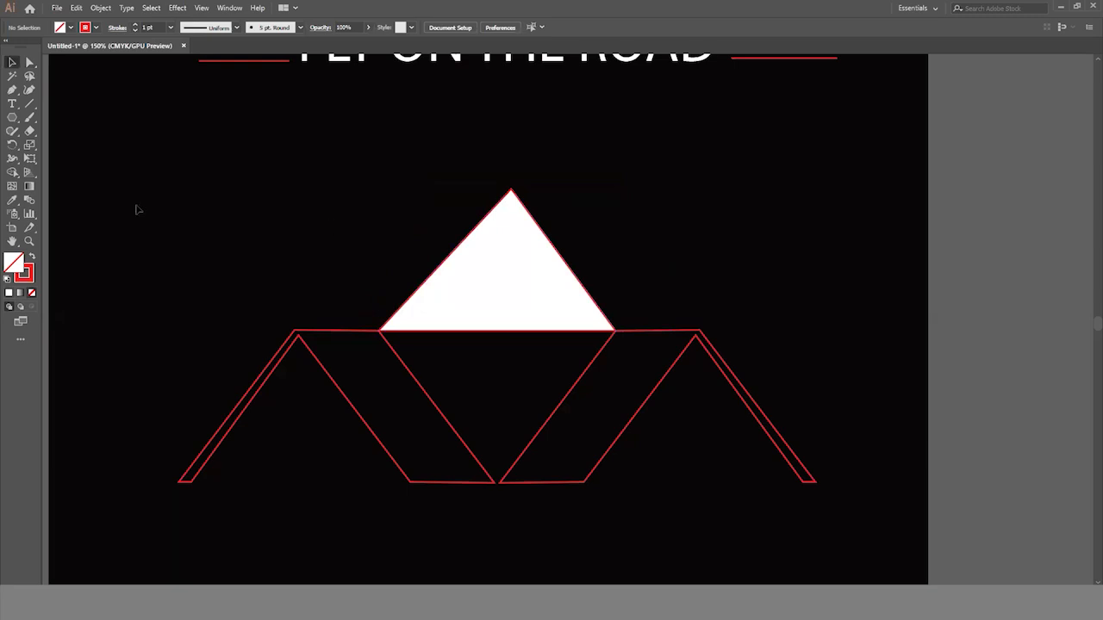
click(12, 90)
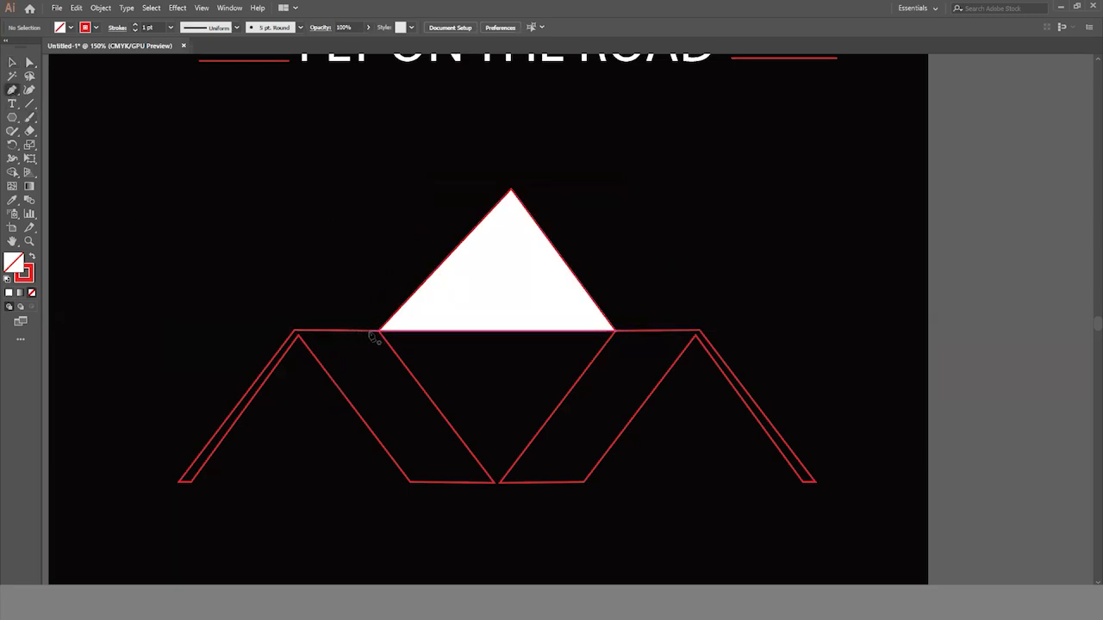
click(361, 331)
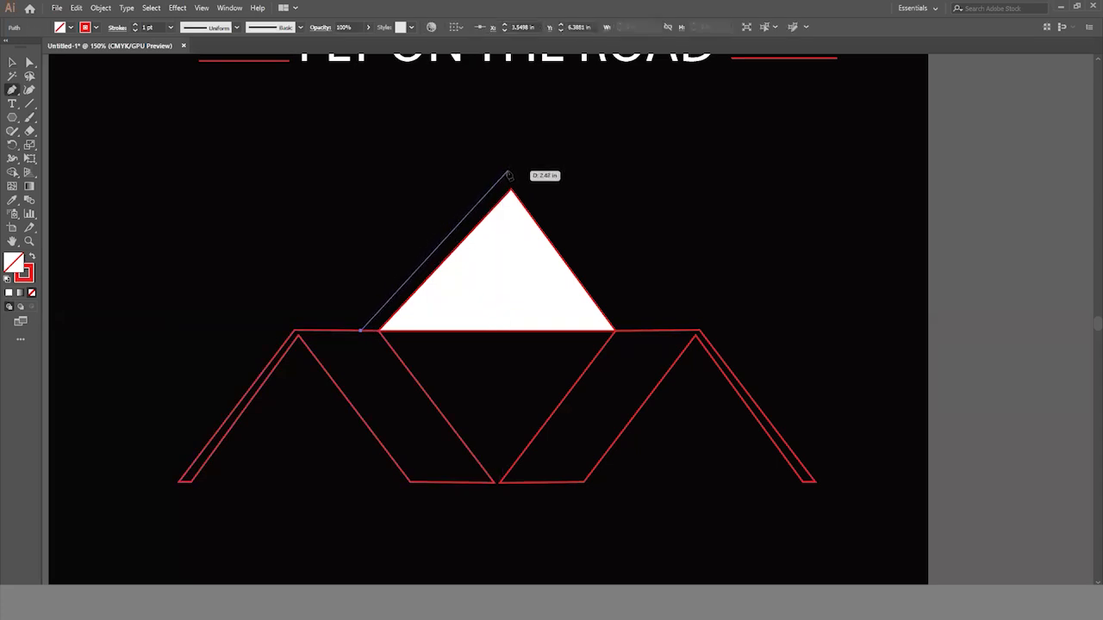
click(507, 174)
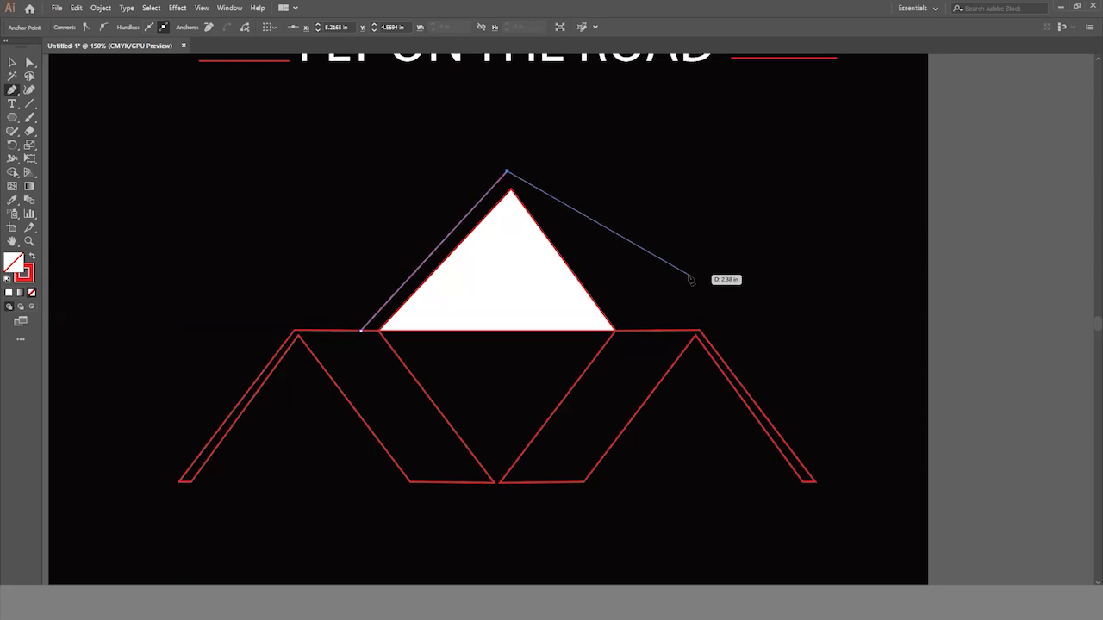
key(ctrl+z)
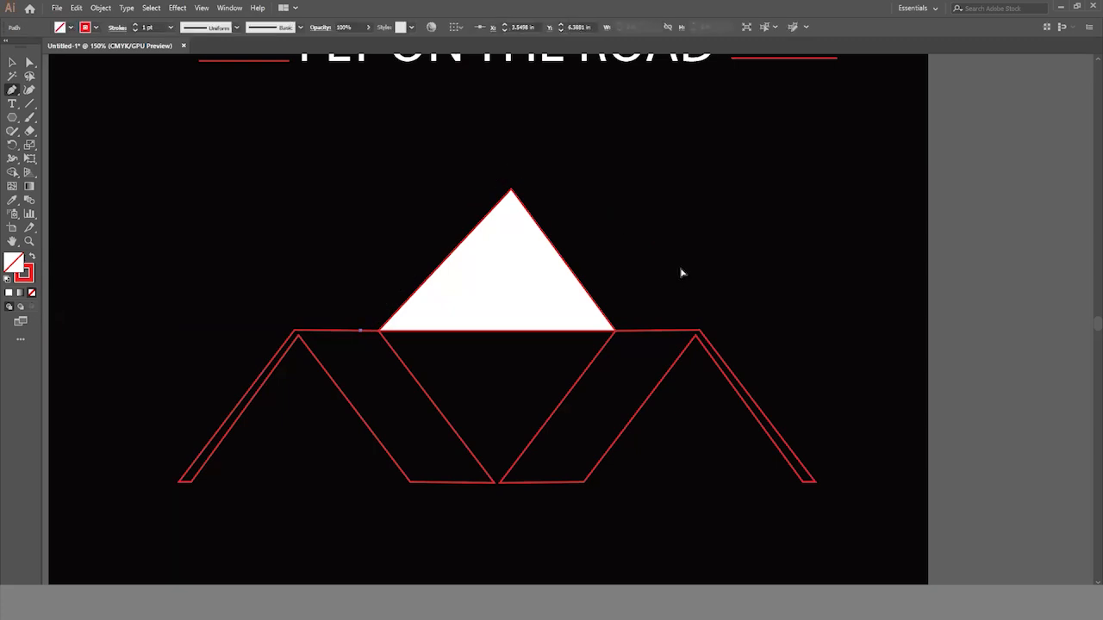
key(ctrl+z)
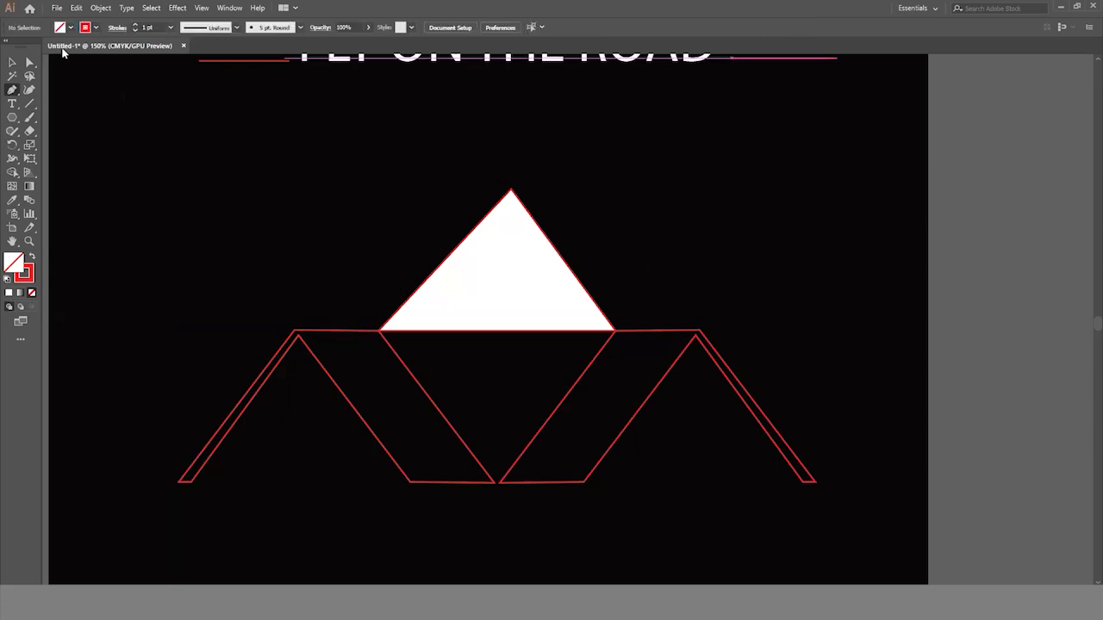
- Widen the white triangle's base to about 3.89 in by moving both base corners outward along the mirrored outlines' top edges
click(12, 62)
click(455, 302)
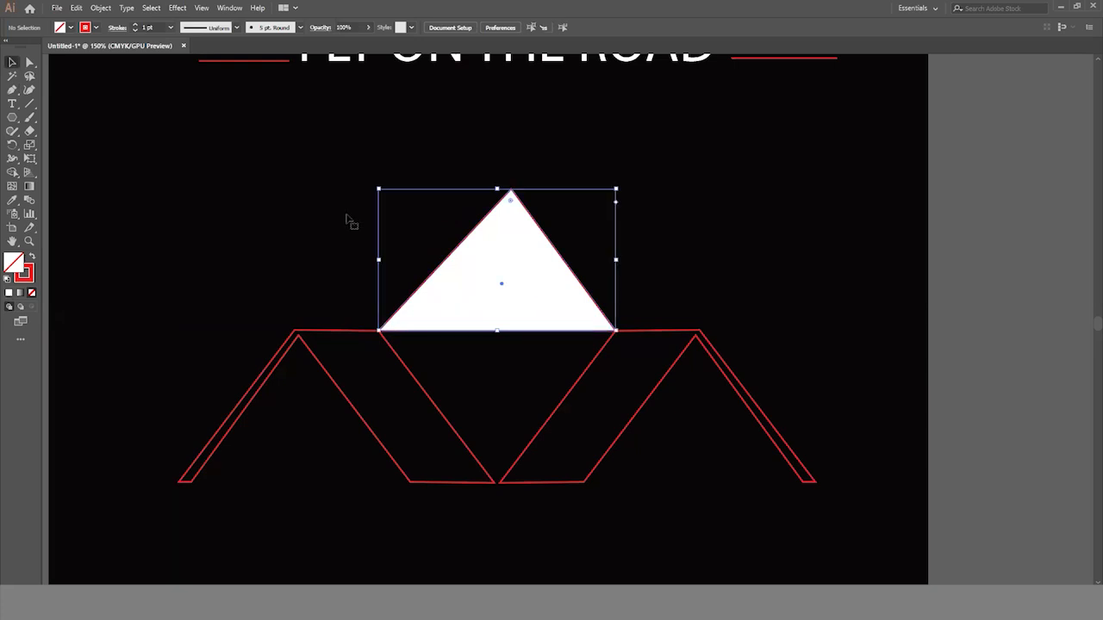
click(29, 62)
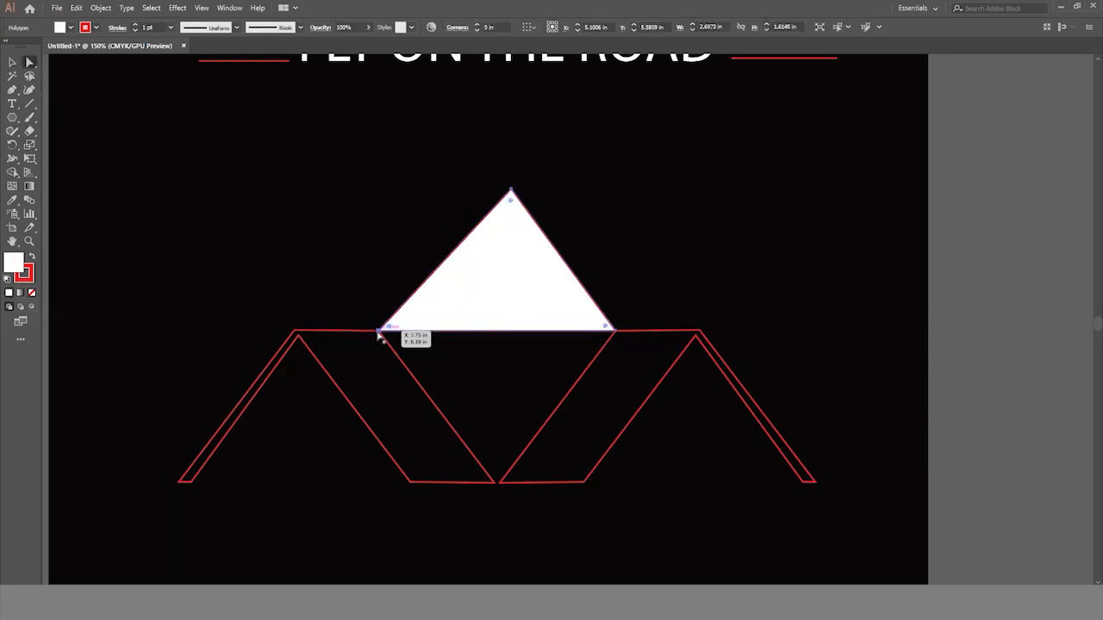
drag(382, 328, 333, 330)
drag(615, 332, 672, 331)
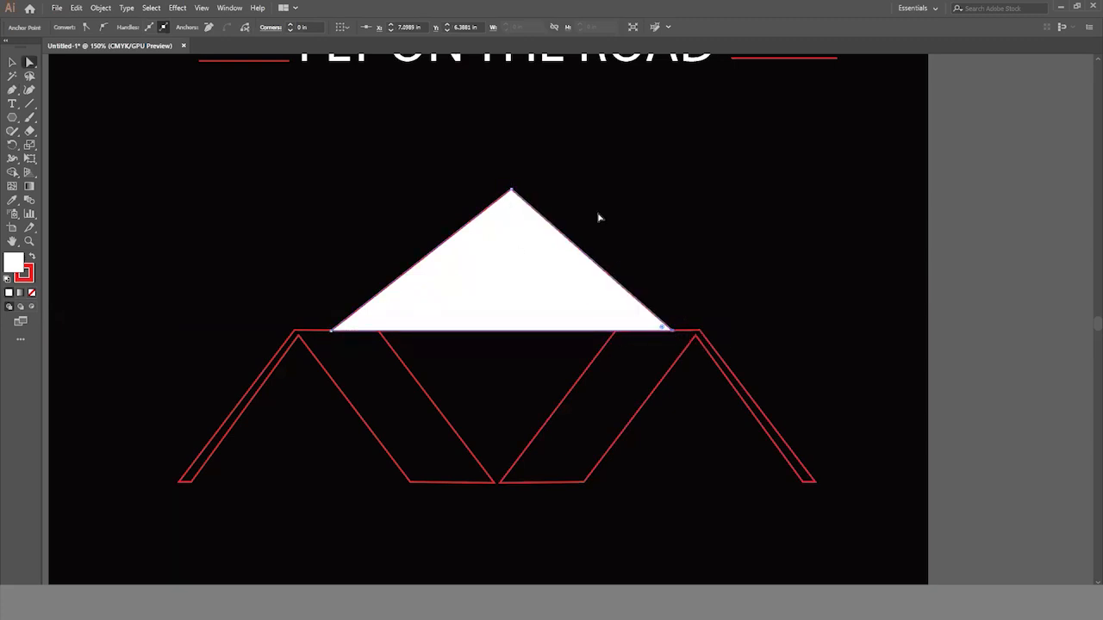
click(12, 62)
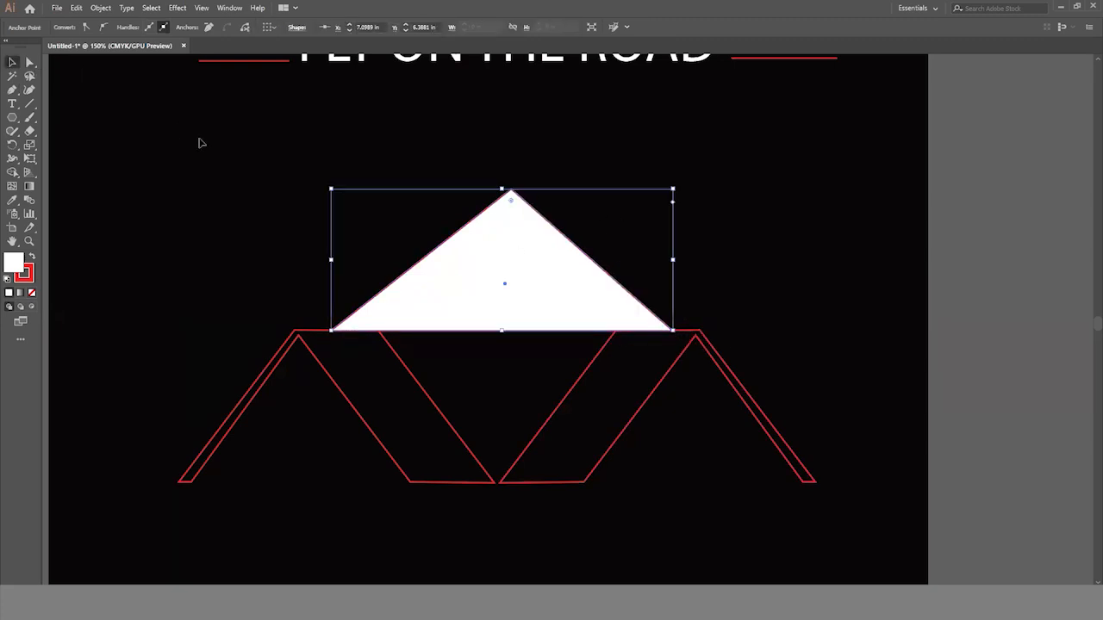
click(199, 140)
- Trace the white triangle's two sloping sides with the Pen tool from its left base corner over the apex to the right one
click(12, 89)
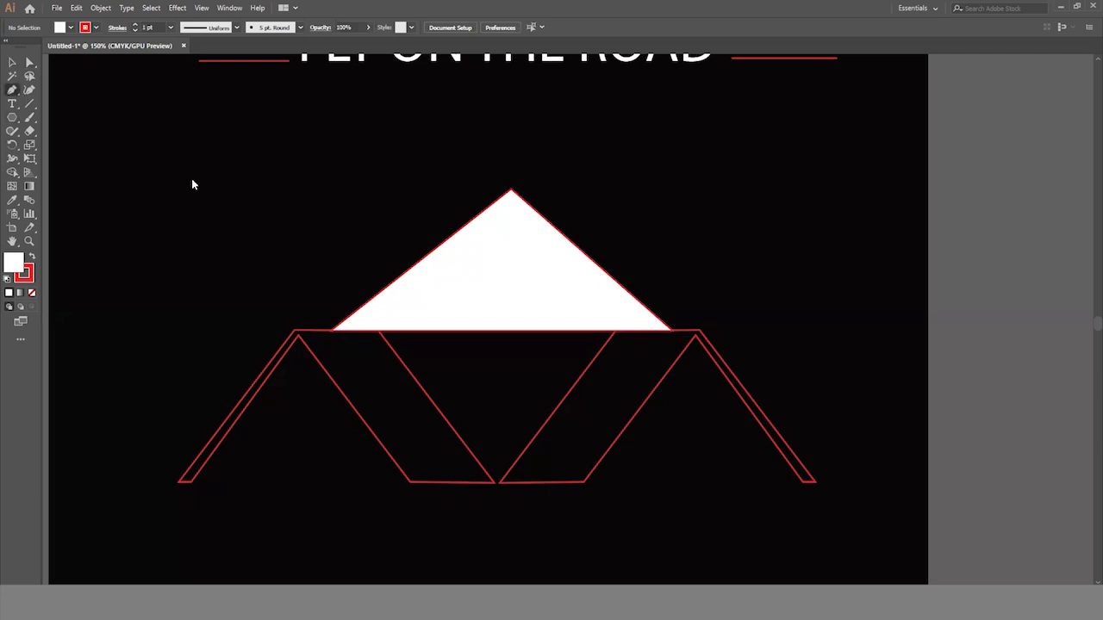
click(332, 331)
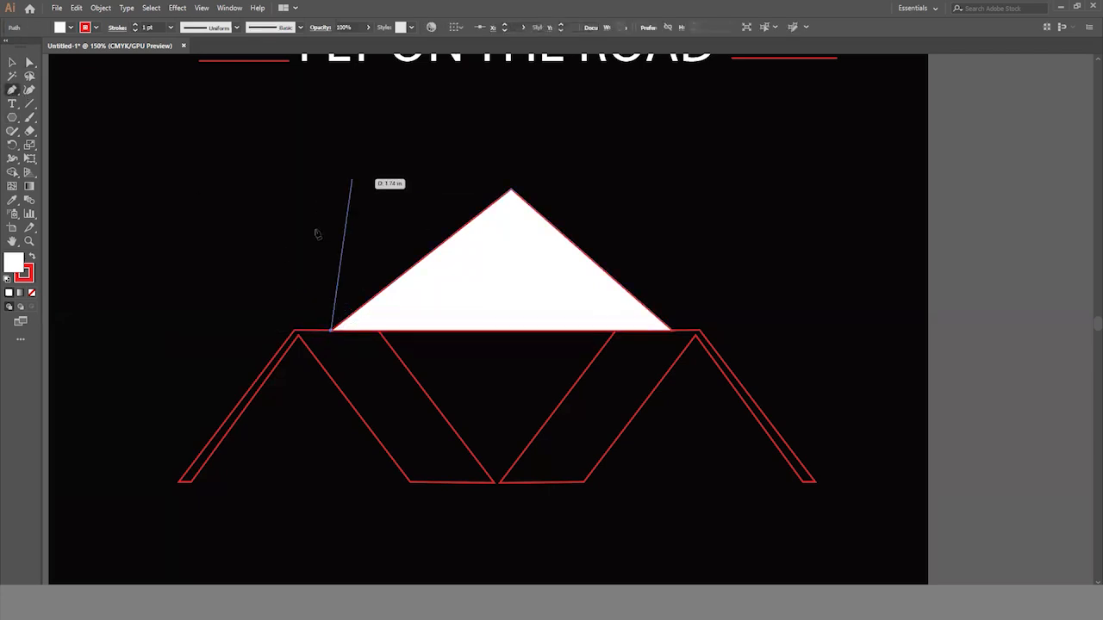
click(510, 191)
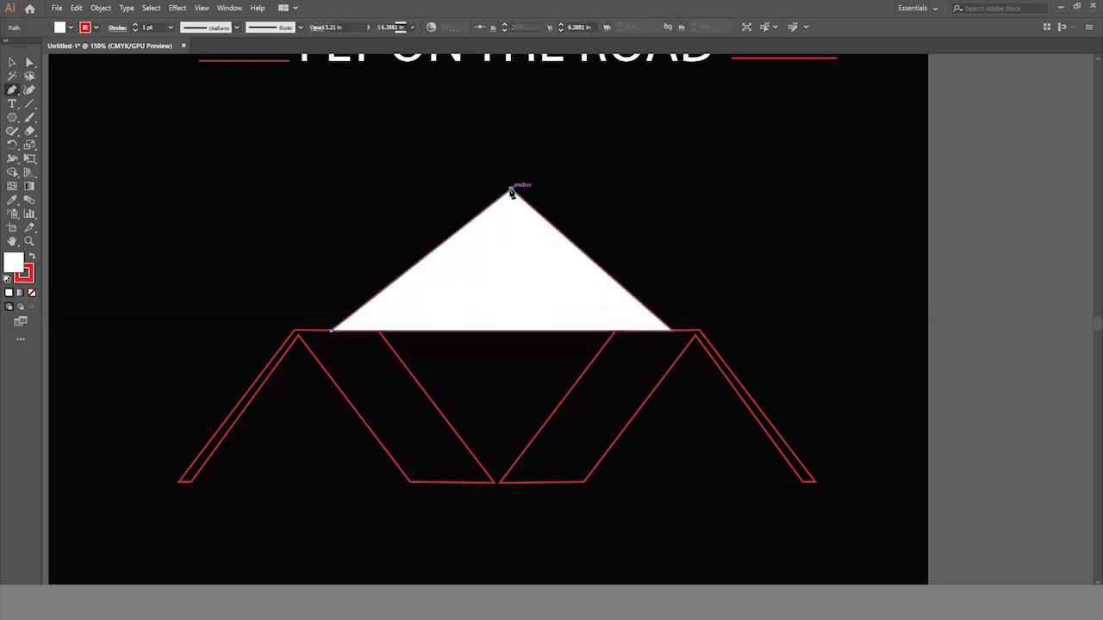
click(671, 331)
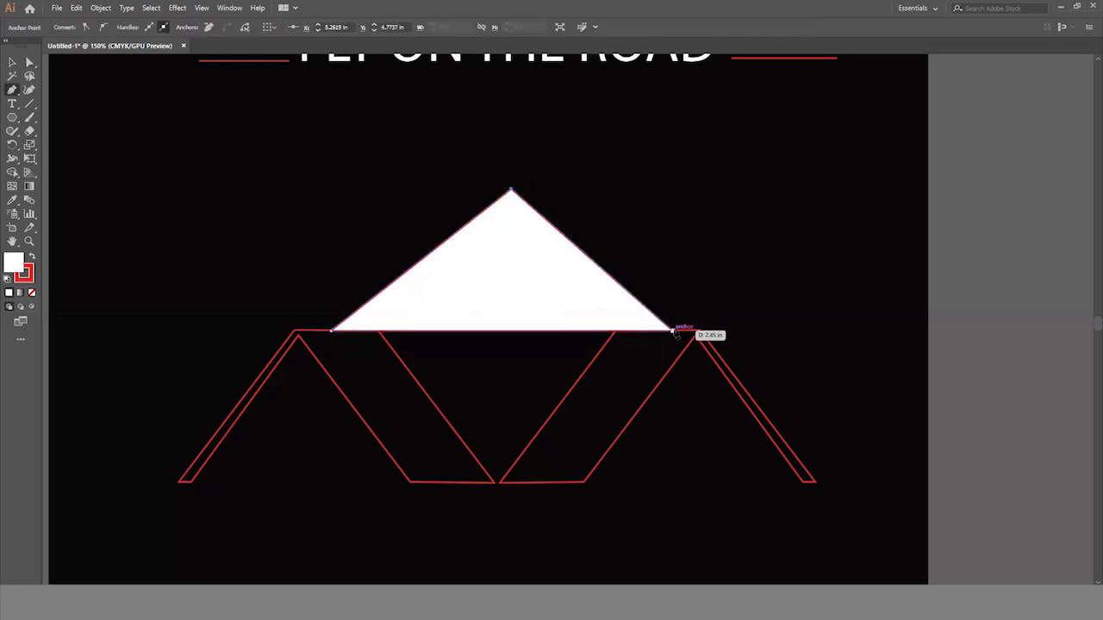
- Continue the roof path along the base and over a lower, left-shifted inner peak, leaving a wide right limb and narrow left limb
click(615, 331)
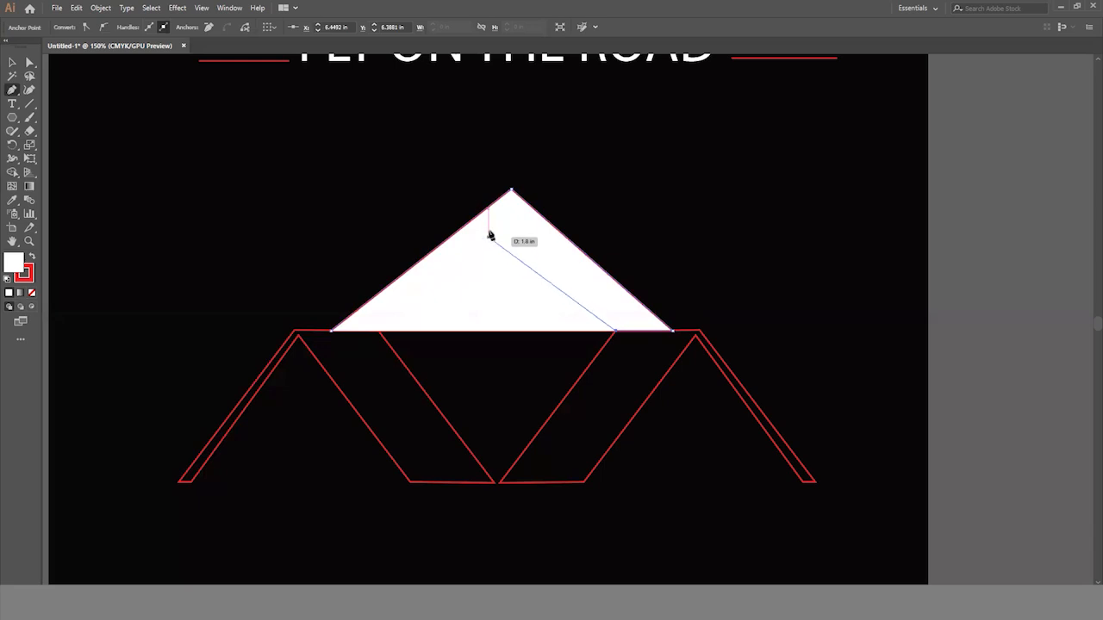
key(ctrl+z)
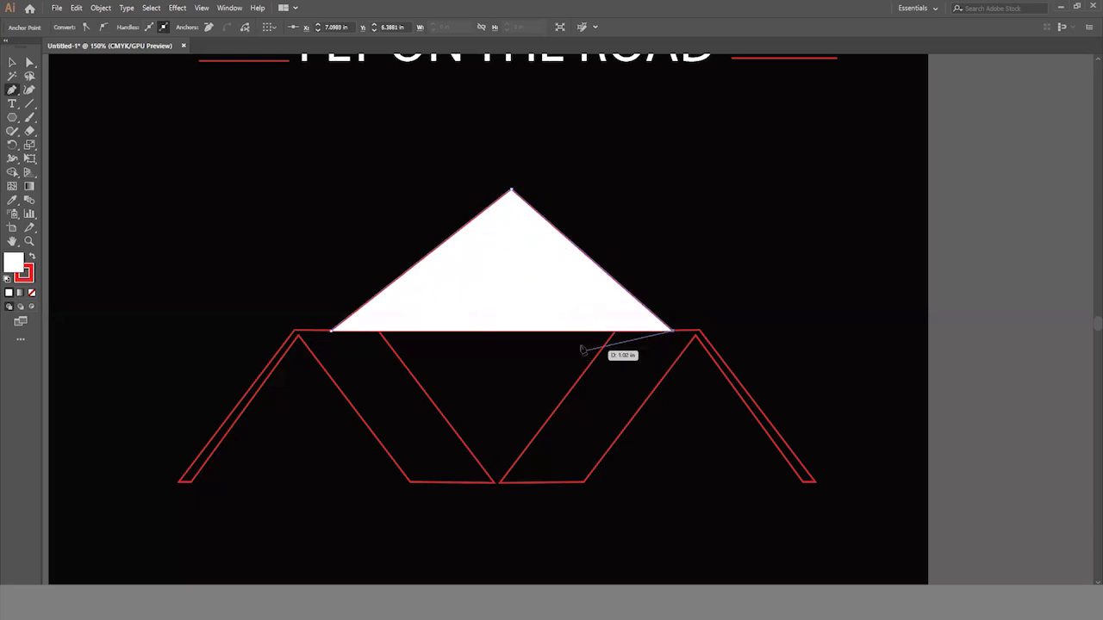
click(549, 331)
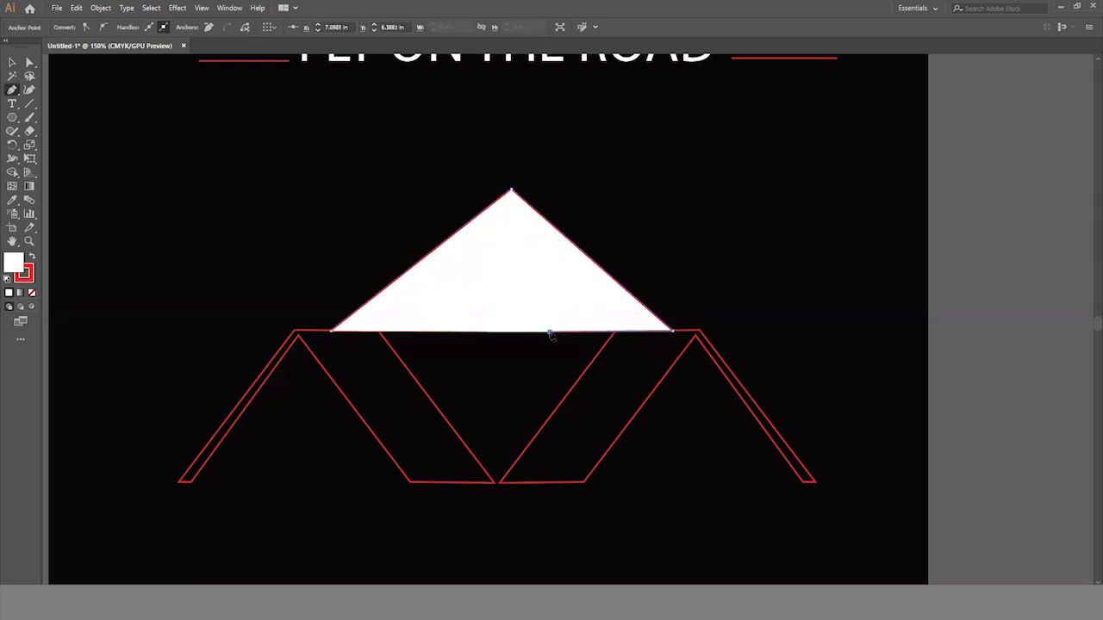
click(458, 249)
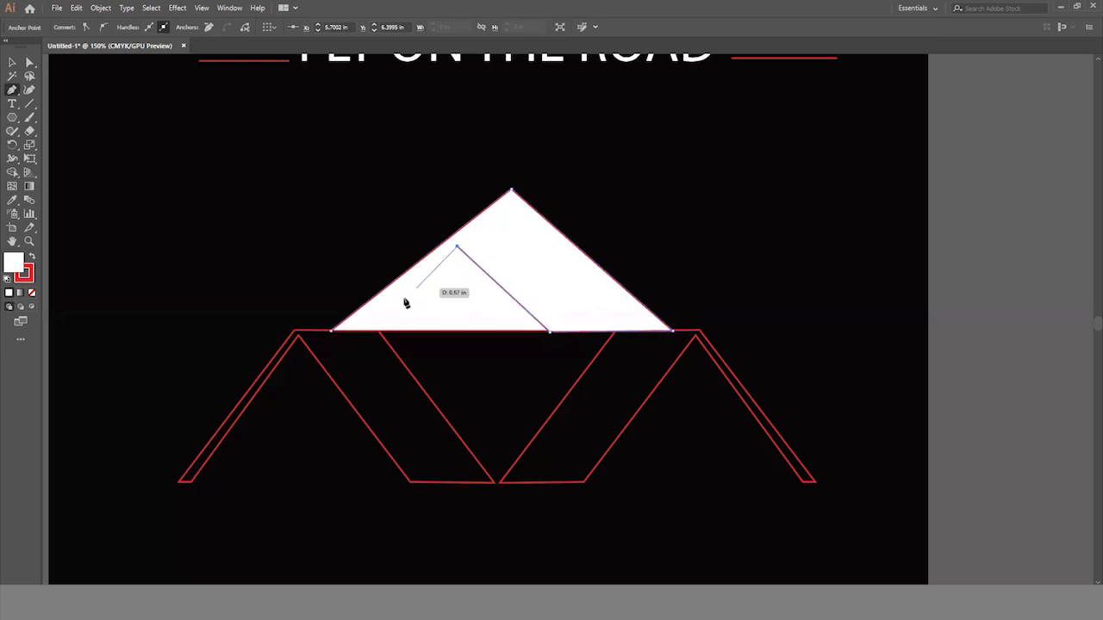
click(354, 333)
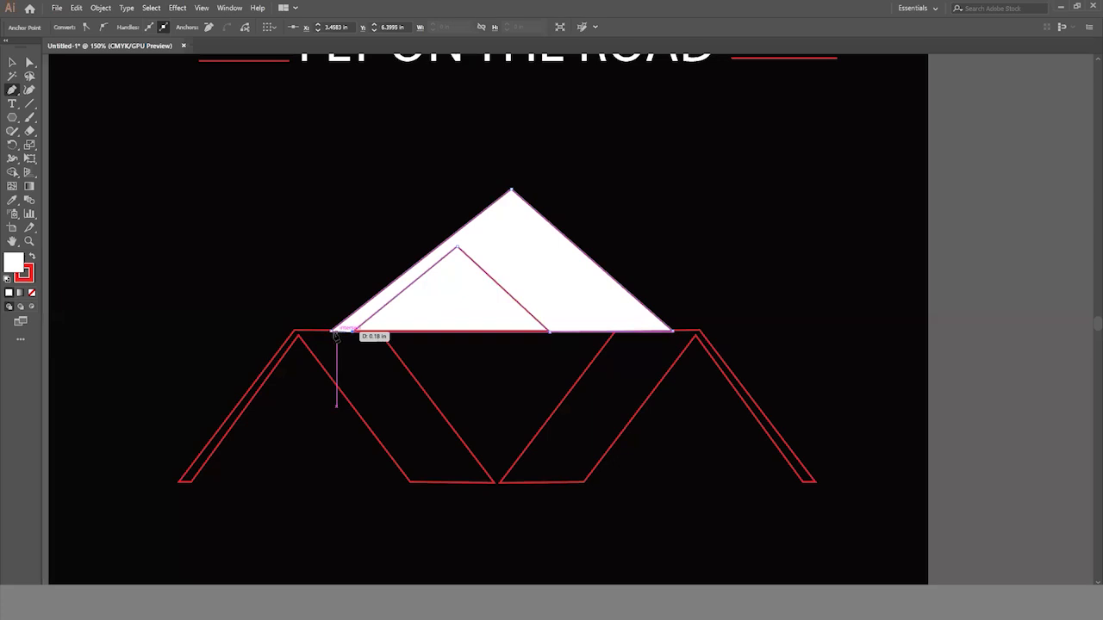
click(12, 66)
click(138, 142)
click(543, 265)
key(Delete)
key(ctrl+z)
click(715, 260)
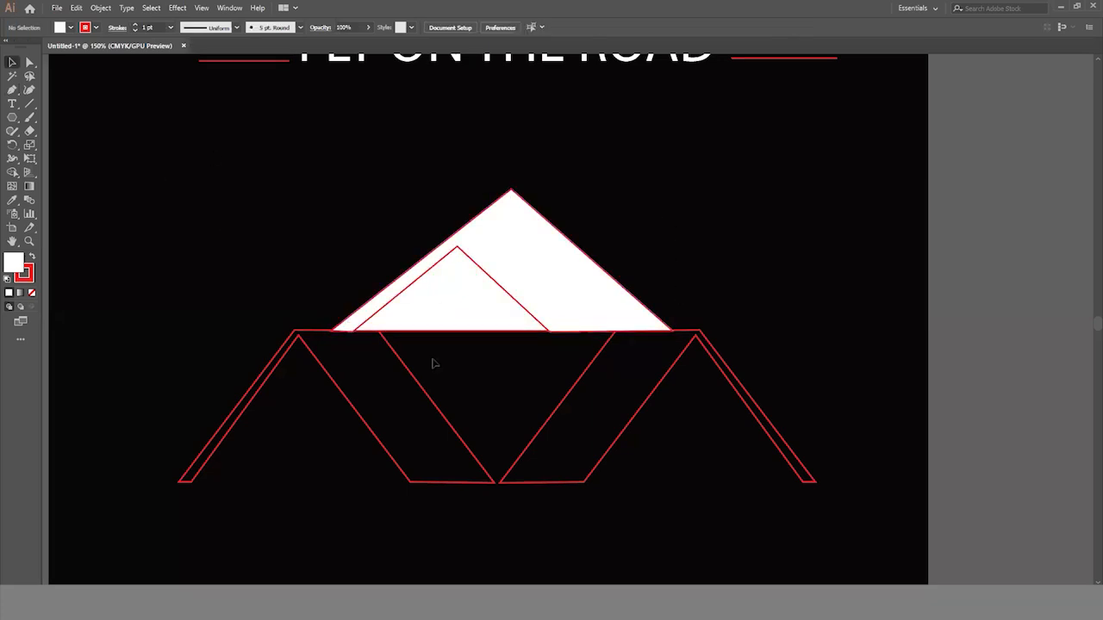
- Delete the original white triangle, and set the fill of the traced roof shape to none
drag(465, 307, 496, 434)
key(Delete)
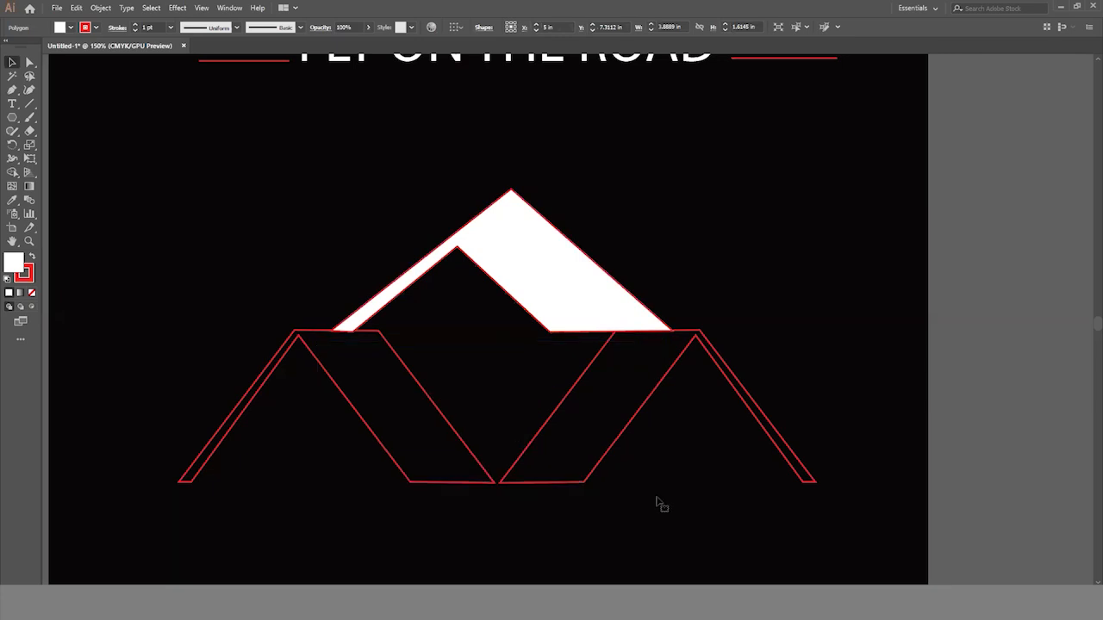
scroll(627, 475, down, 2)
key(ctrl+minus)
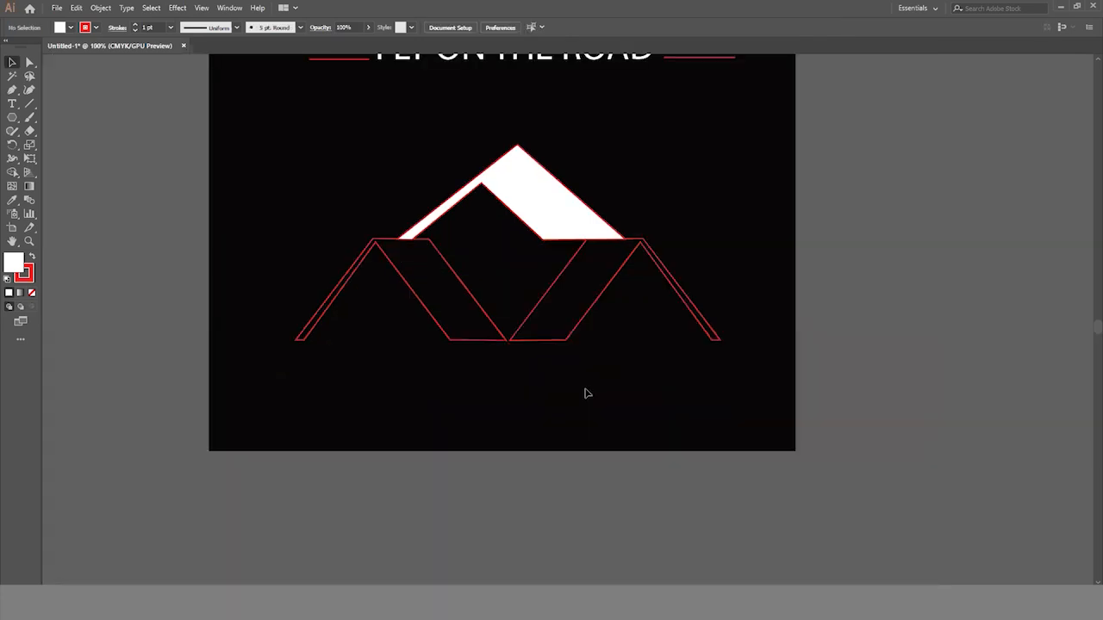
click(563, 217)
click(70, 28)
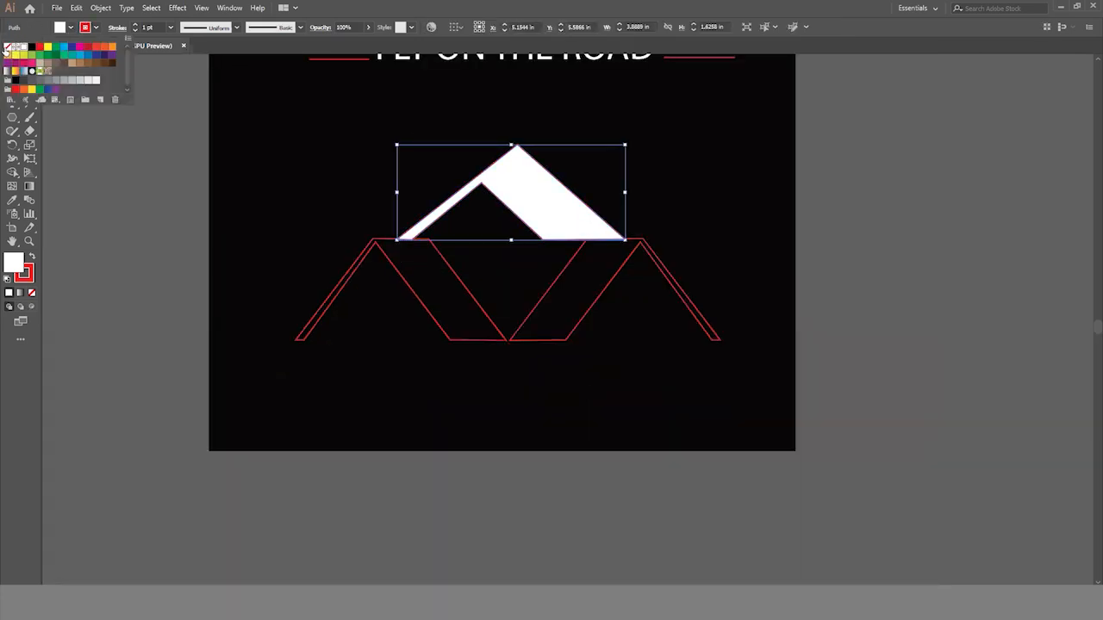
click(7, 48)
click(77, 134)
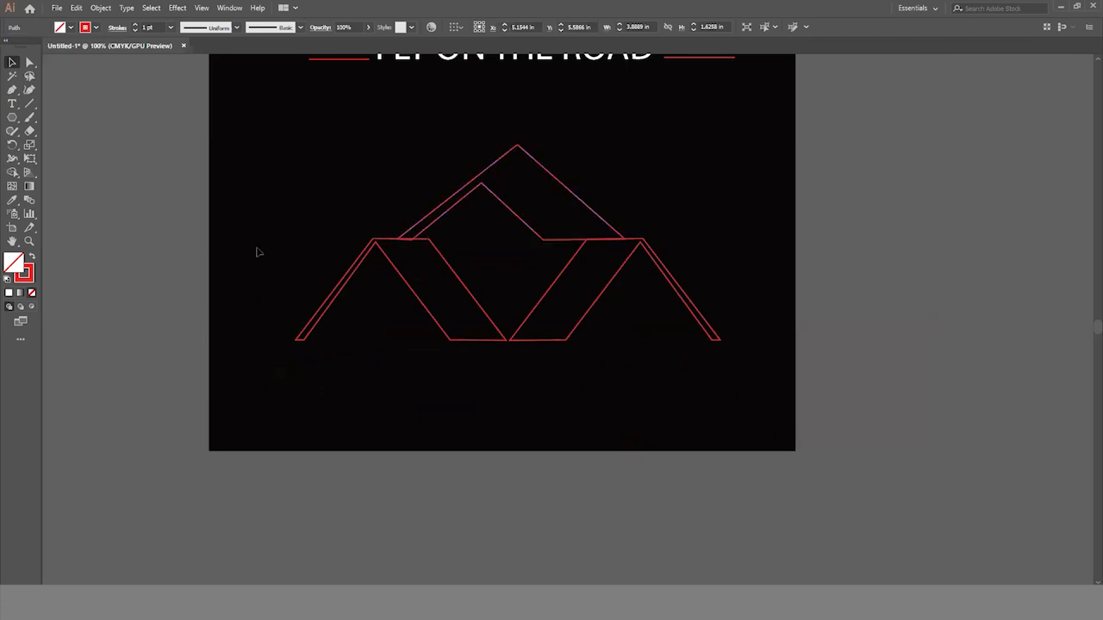
scroll(699, 391, down, 2)
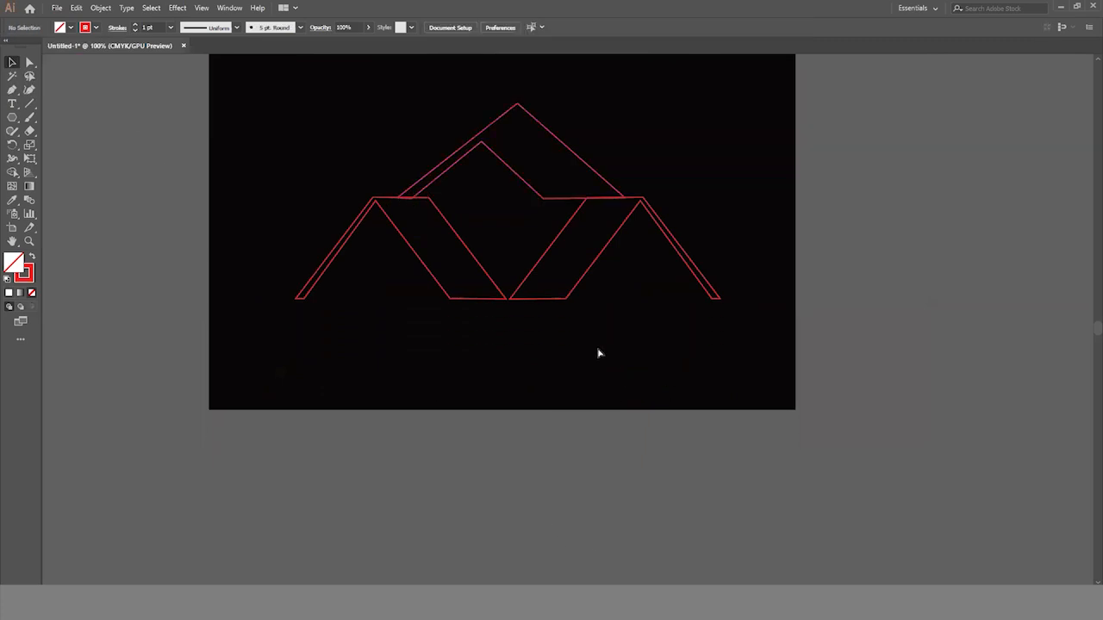
scroll(598, 352, up, 1)
scroll(596, 351, up, 2)
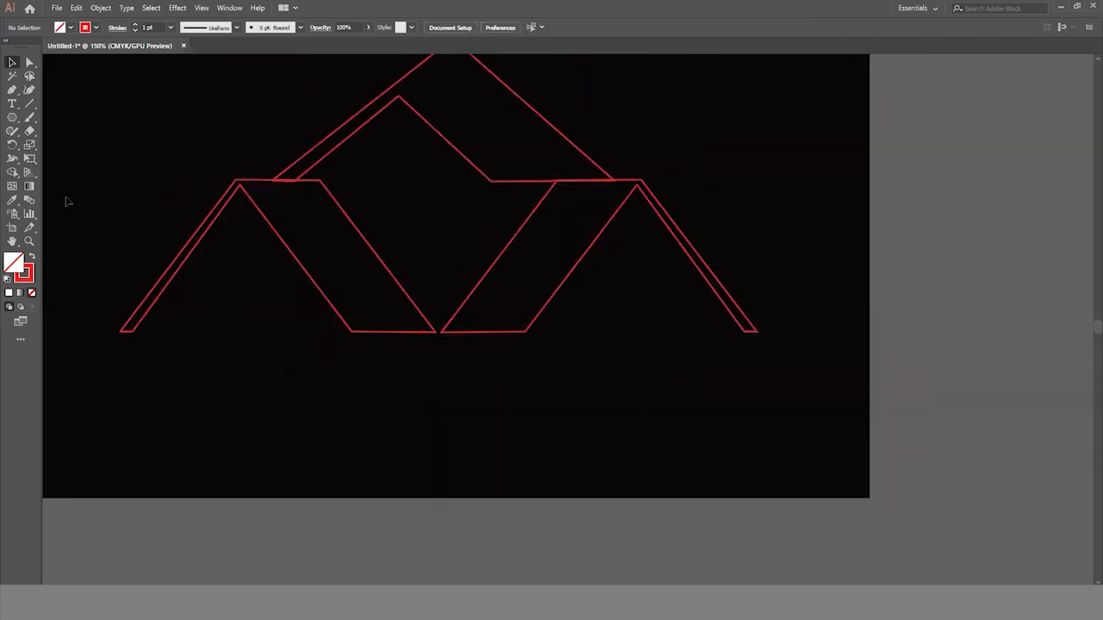
drag(19, 117, 52, 117)
drag(257, 348, 475, 370)
- Draw a thin closed bar with the Pen tool just inside the left outline's narrow outer leg, parallel to it, and select it
scroll(474, 370, up, 1)
scroll(475, 370, up, 1)
scroll(475, 370, right, 4)
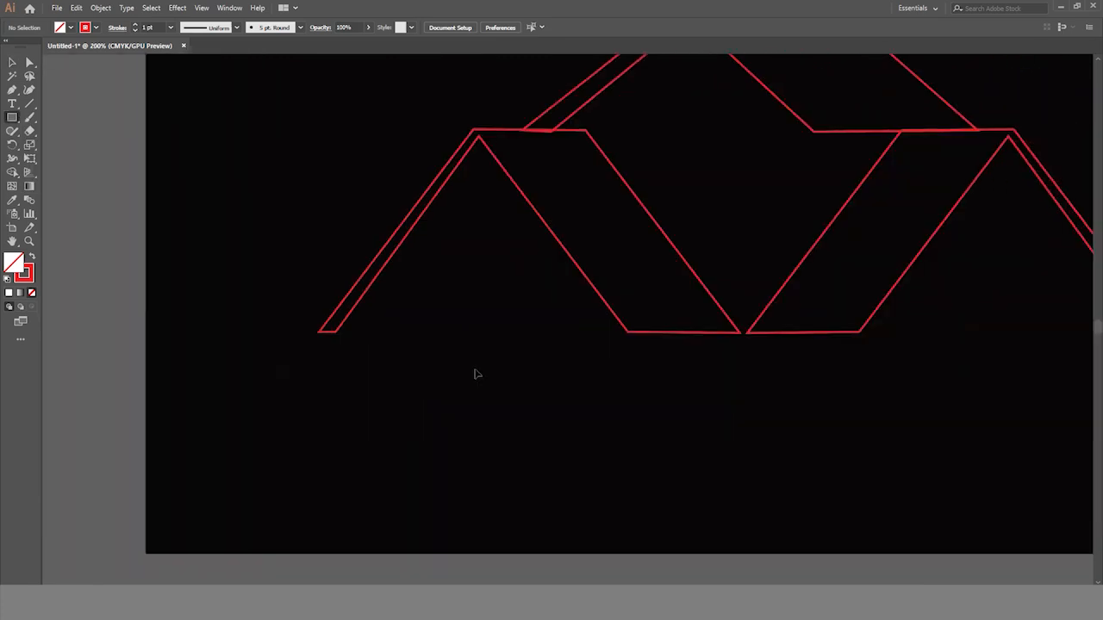
scroll(422, 355, right, 4)
drag(16, 94, 59, 90)
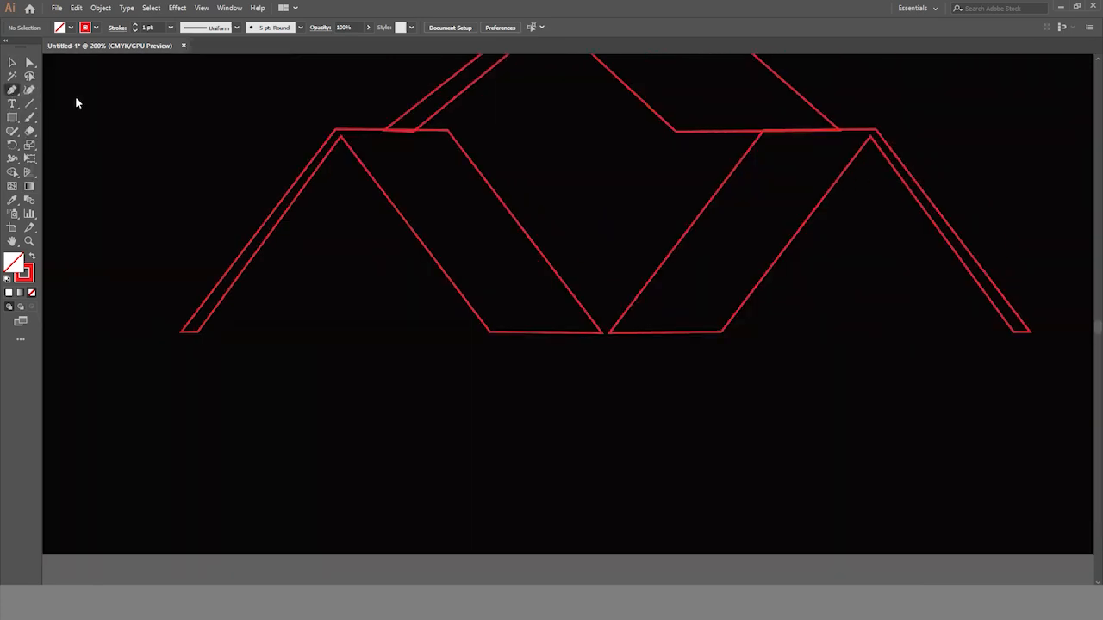
click(207, 332)
click(331, 166)
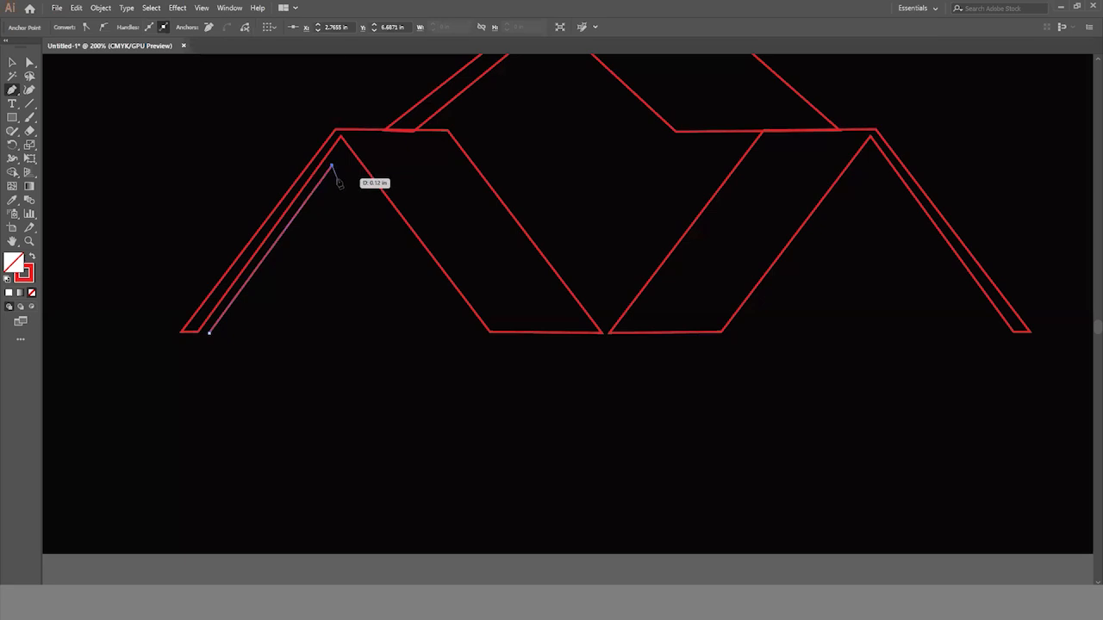
click(336, 180)
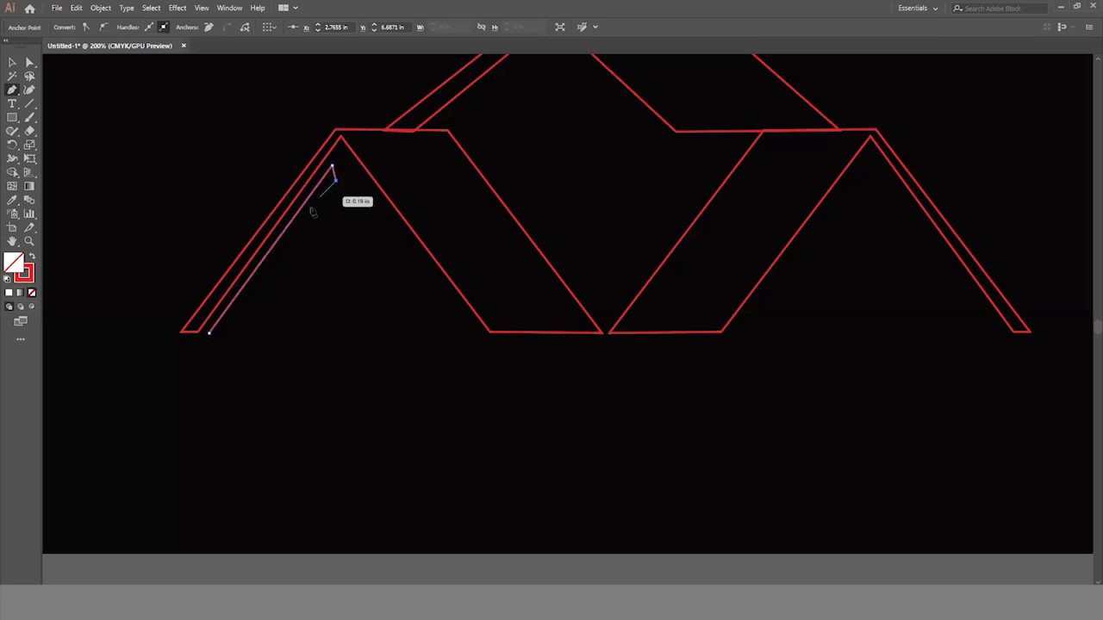
click(213, 341)
click(209, 333)
key(v)
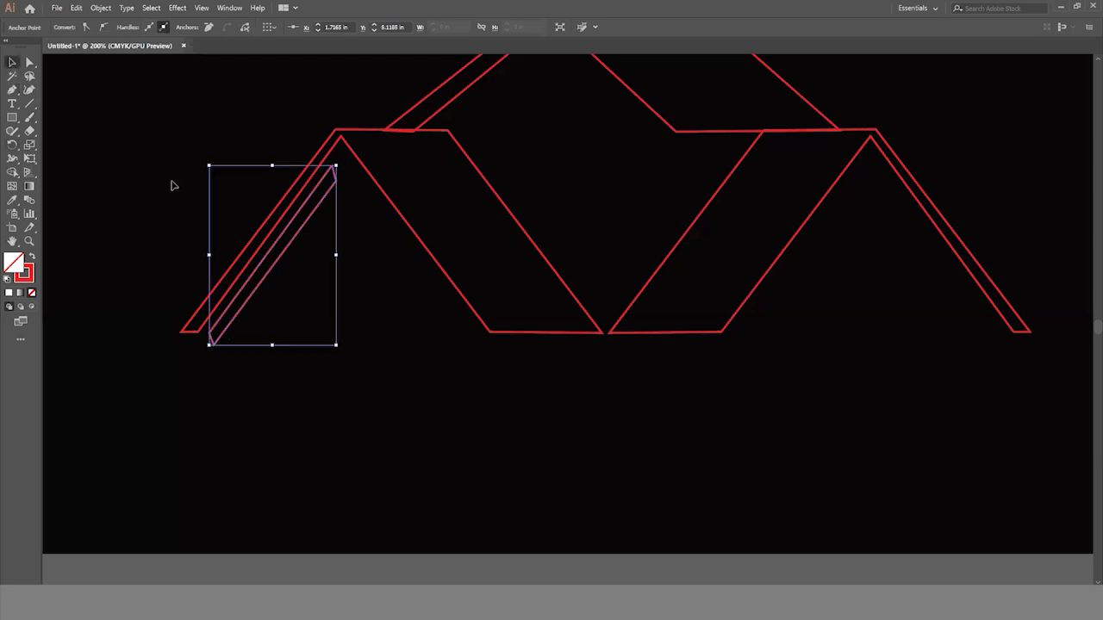
click(328, 389)
click(287, 251)
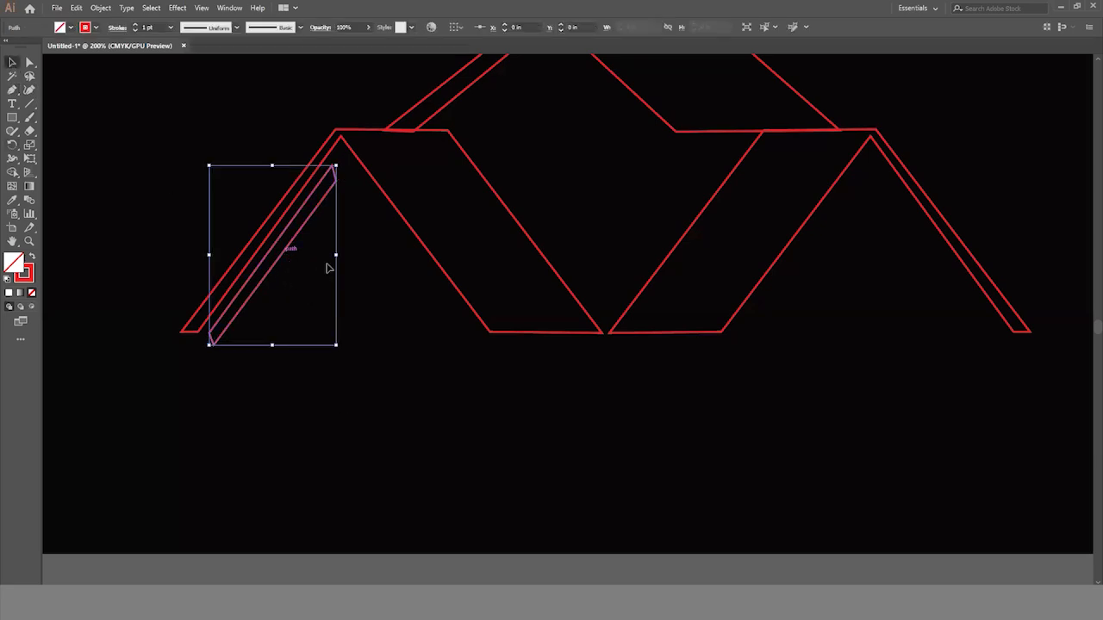
- Try to resize the thin bar beside the left outline's narrow outer leg
mouse_move(337, 257)
mouse_down()
mouse_move(326, 255)
mouse_move(347, 256)
mouse_up()
key(ctrl+z)
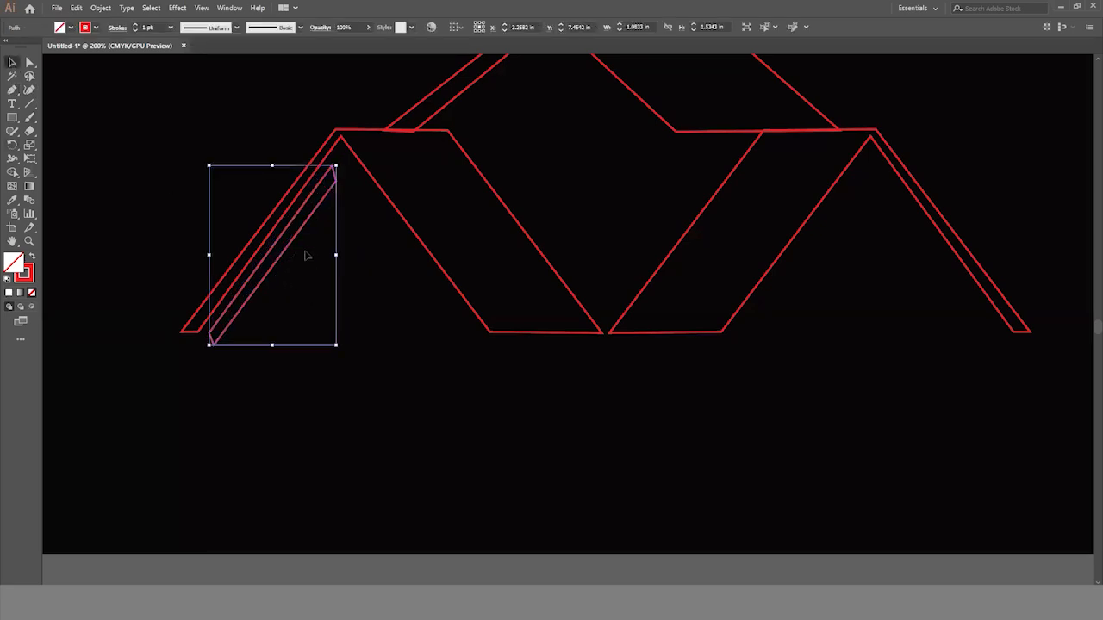
drag(329, 341, 328, 335)
click(329, 342)
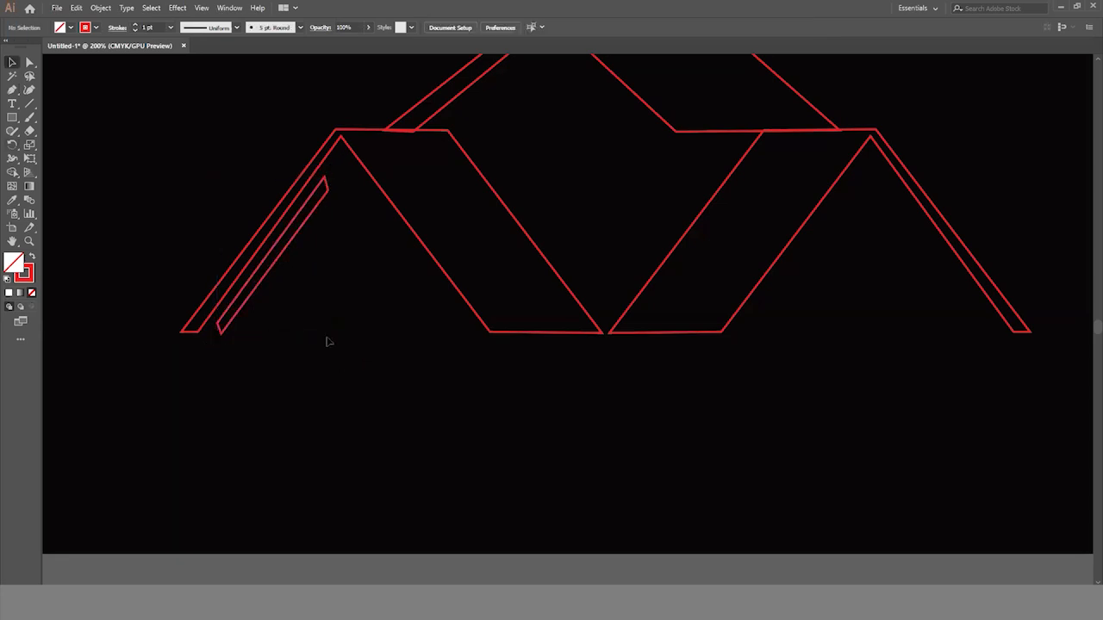
- Delete the thin bar and redraw it with the Pen tool, with vertical ends, about 1.09 by 1.62 in, beside the left outer leg
click(295, 241)
key(Delete)
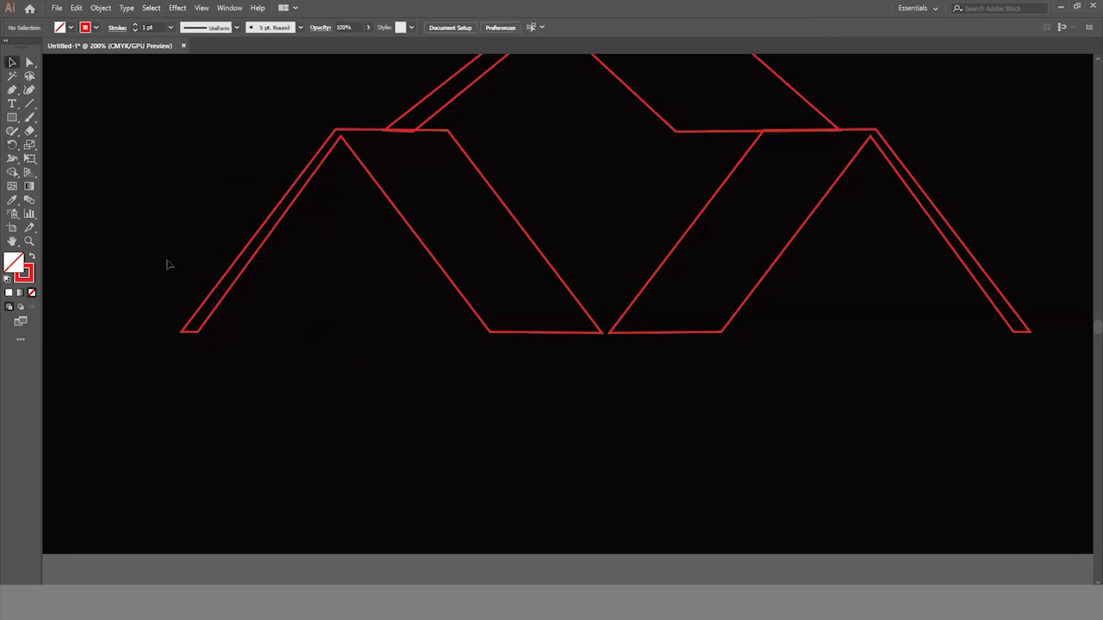
click(13, 90)
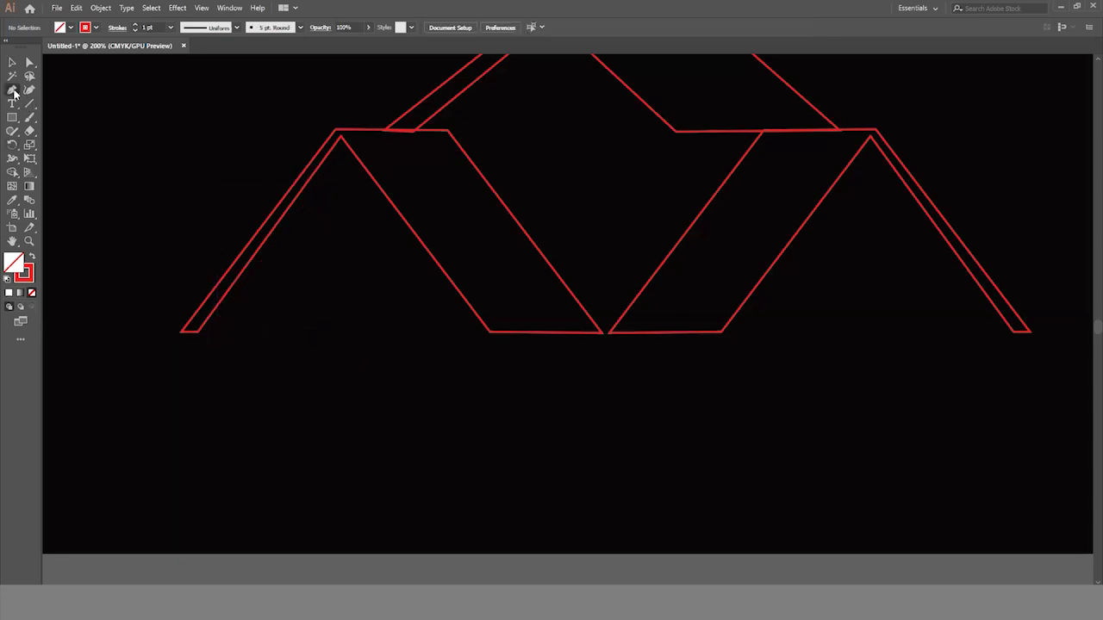
click(205, 331)
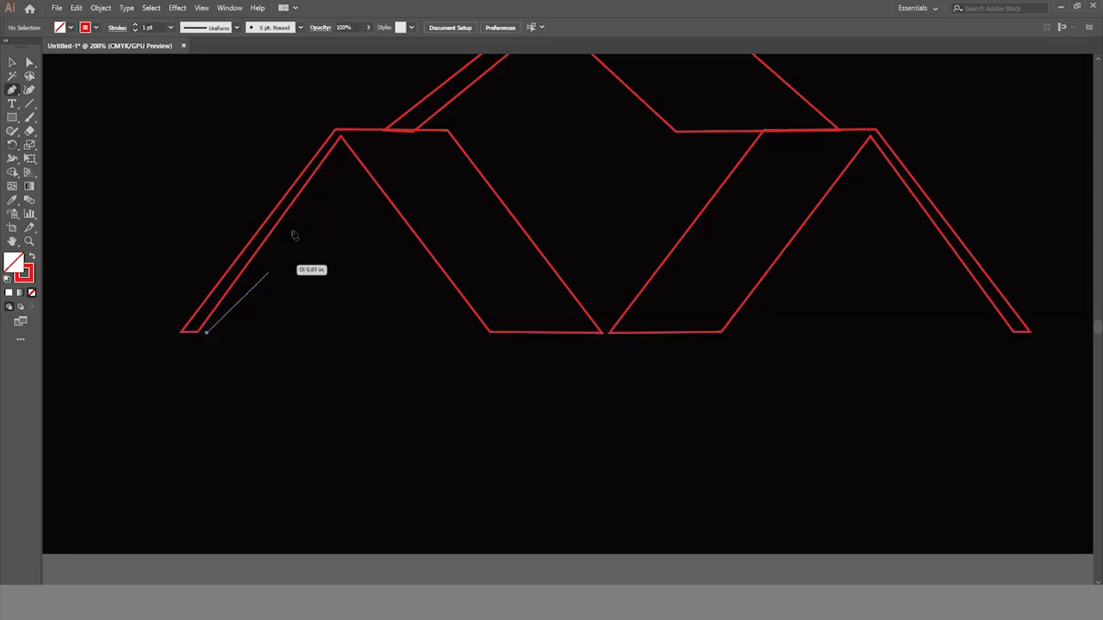
click(334, 159)
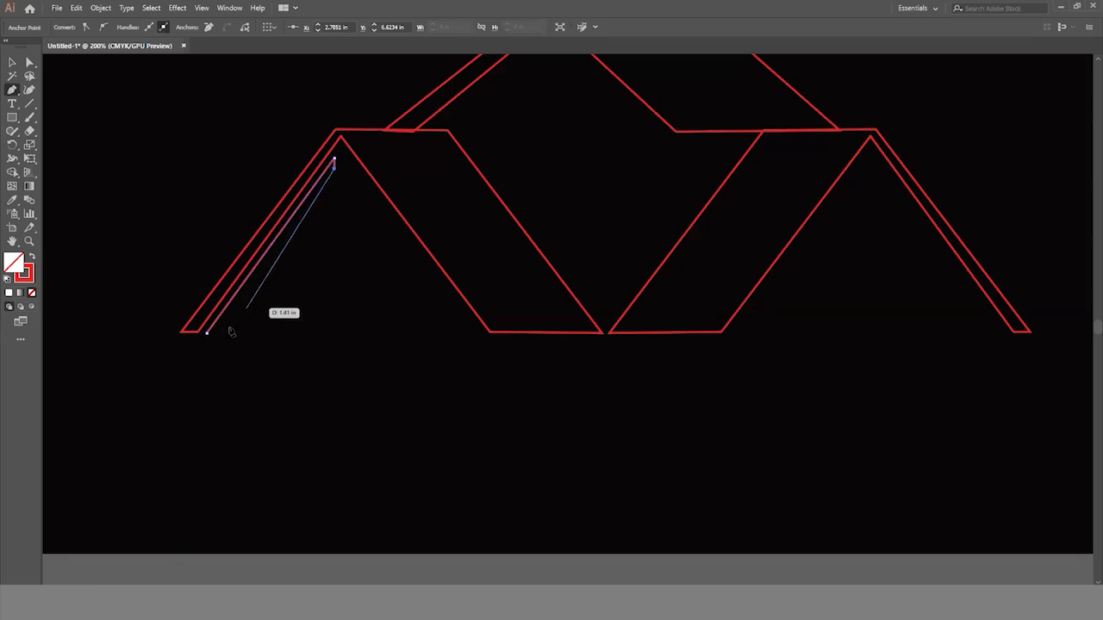
click(207, 348)
click(206, 333)
click(13, 63)
click(282, 332)
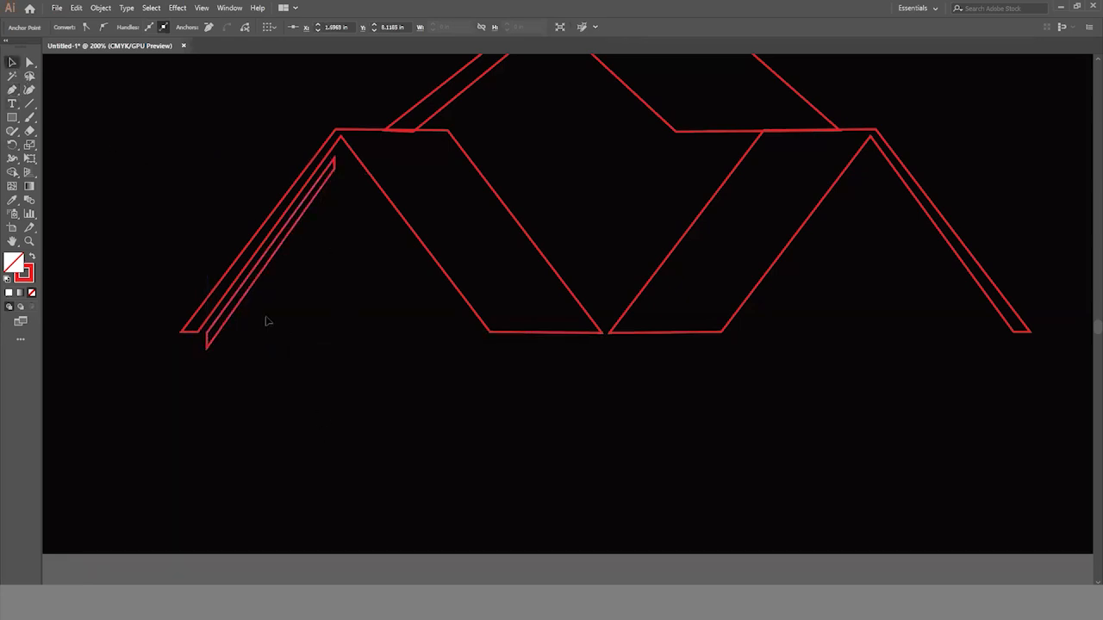
- Give the redrawn thin bar a white fill and no stroke
drag(270, 256, 269, 255)
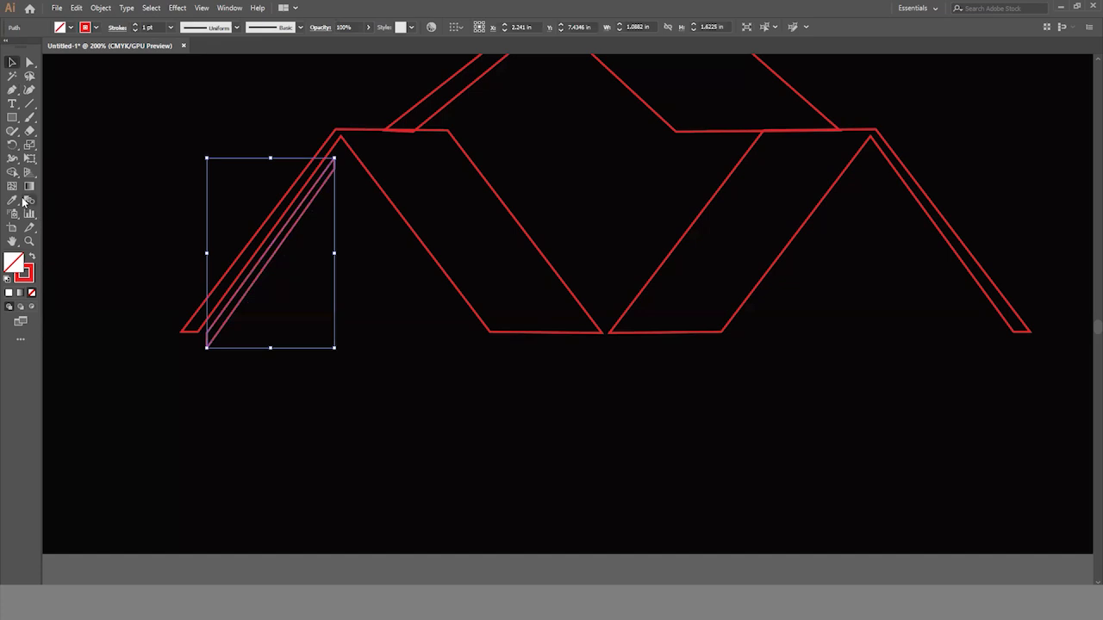
click(96, 28)
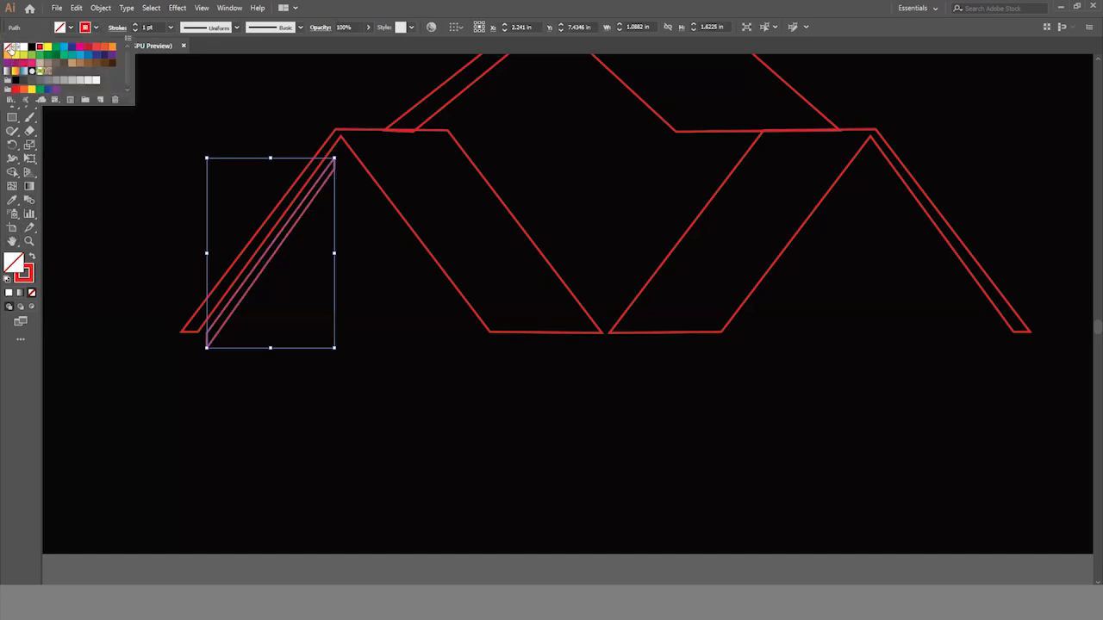
click(8, 47)
click(72, 28)
click(71, 28)
click(23, 47)
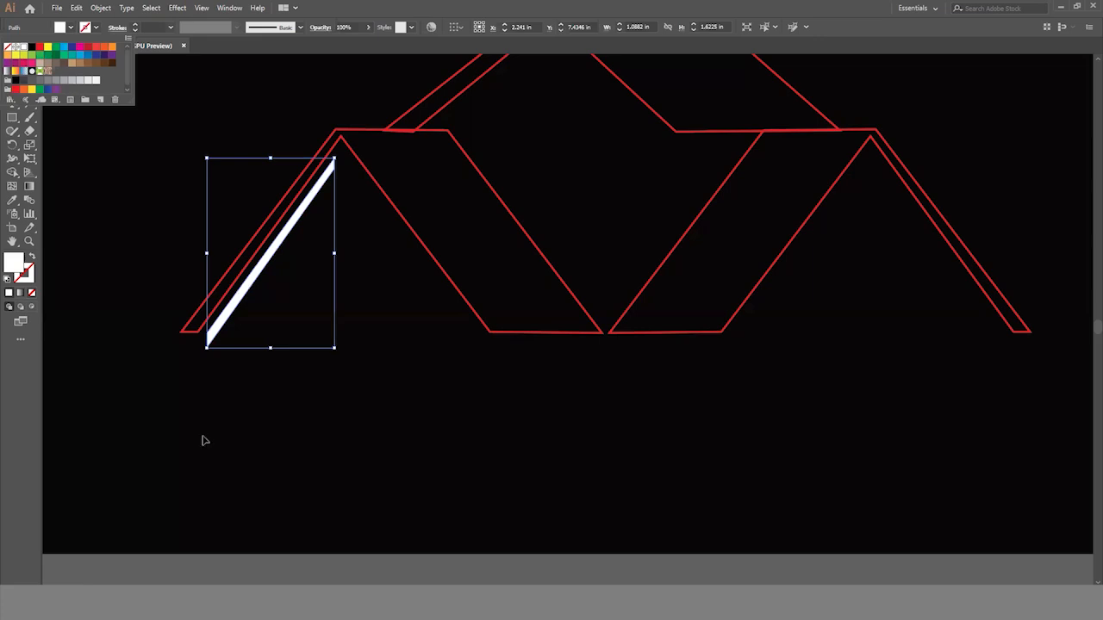
click(249, 439)
click(334, 342)
- Duplicate the white bar to the right outline and rotate the copy parallel to that outline's narrow outer leg
scroll(359, 388, right, 11)
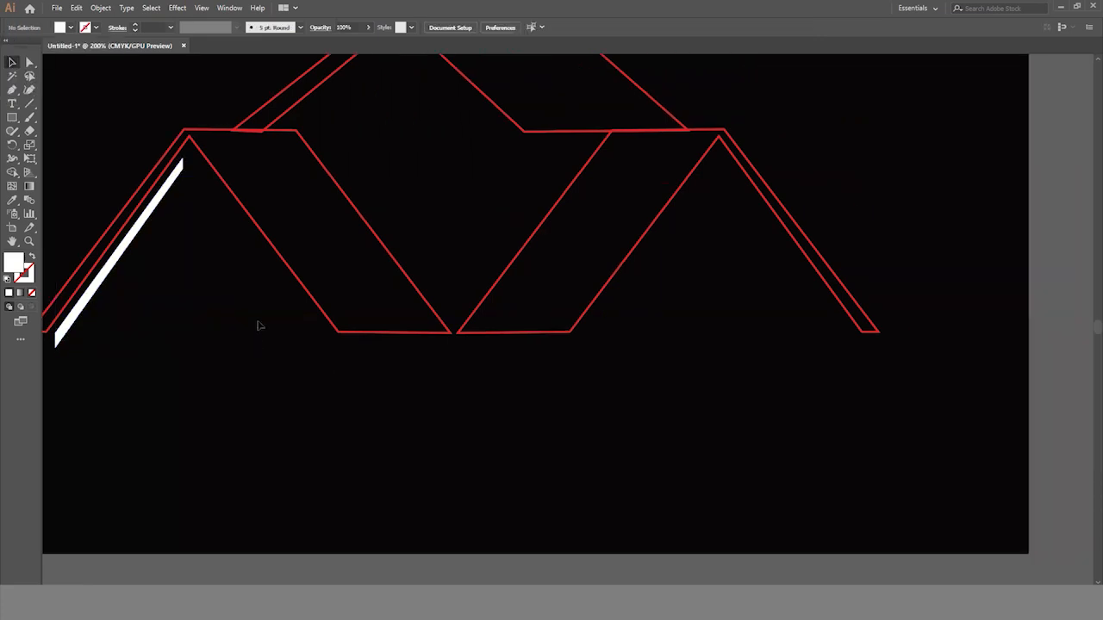
click(152, 223)
drag(151, 222, 720, 253)
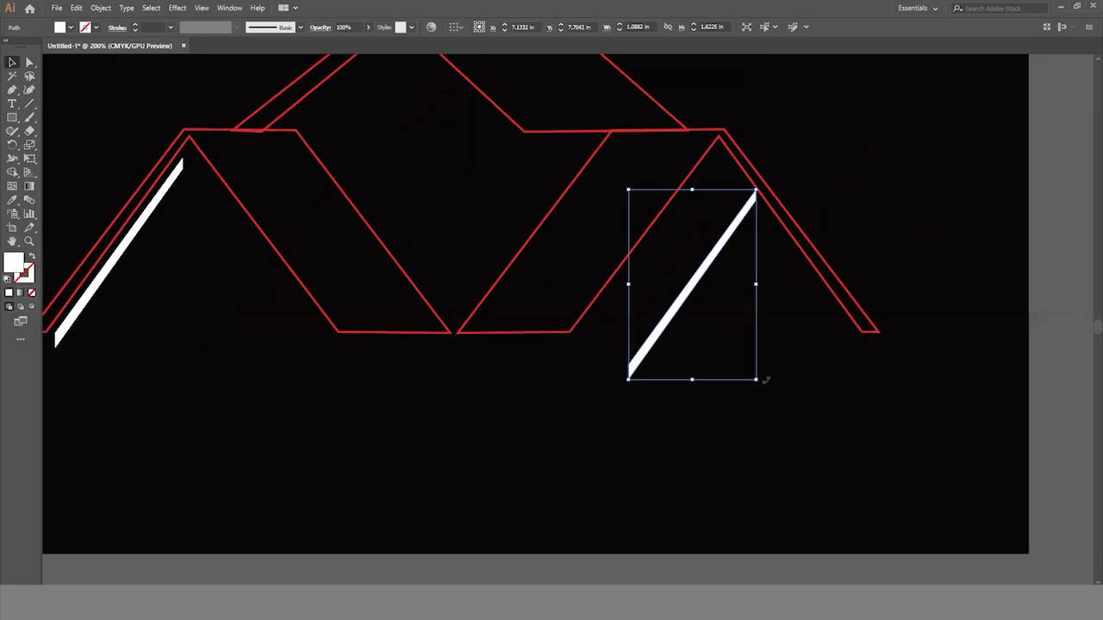
drag(762, 385, 577, 303)
drag(695, 284, 782, 269)
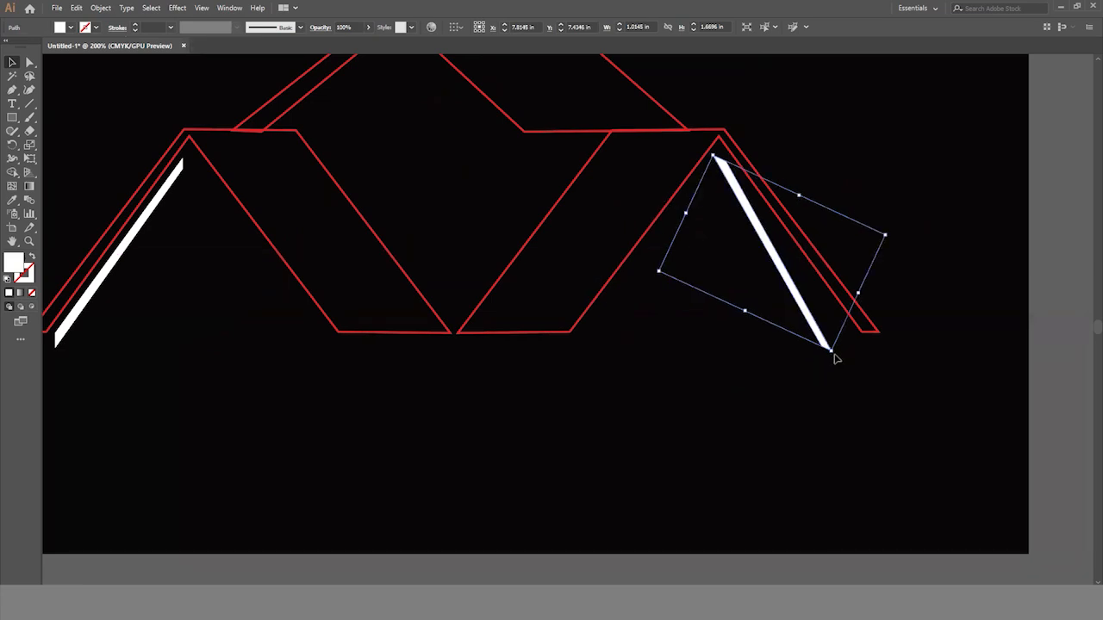
drag(832, 353, 841, 345)
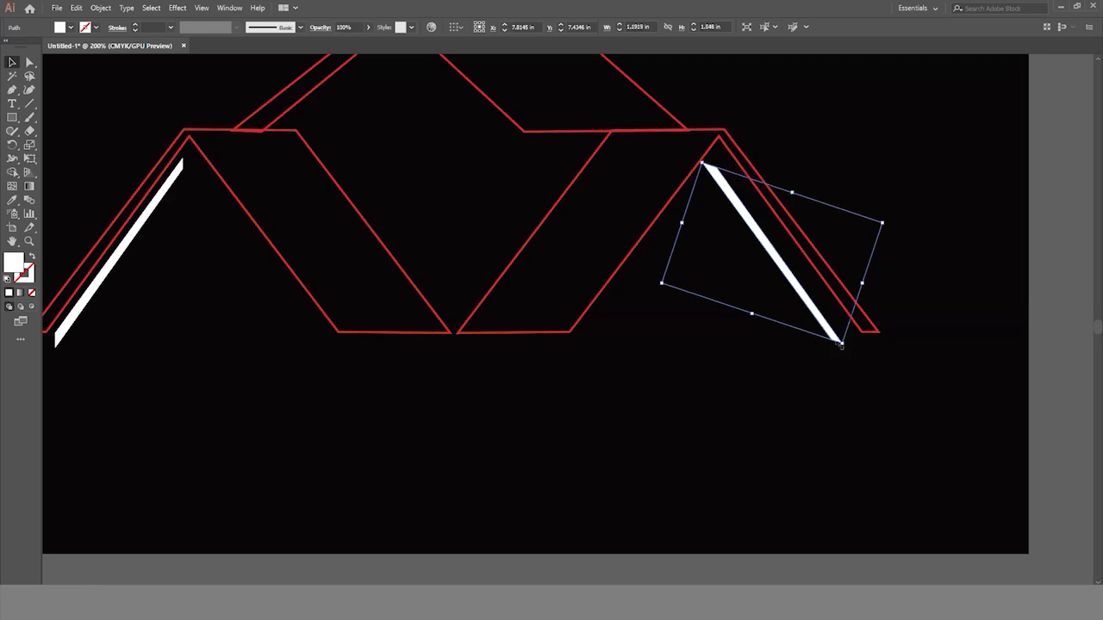
- Nudge the copied bar right and up until it sits just inside the right outline's outer leg
key(shift+Right)
key(Up)
key(Up)
key(Up)
key(Left)
key(Up)
key(Left)
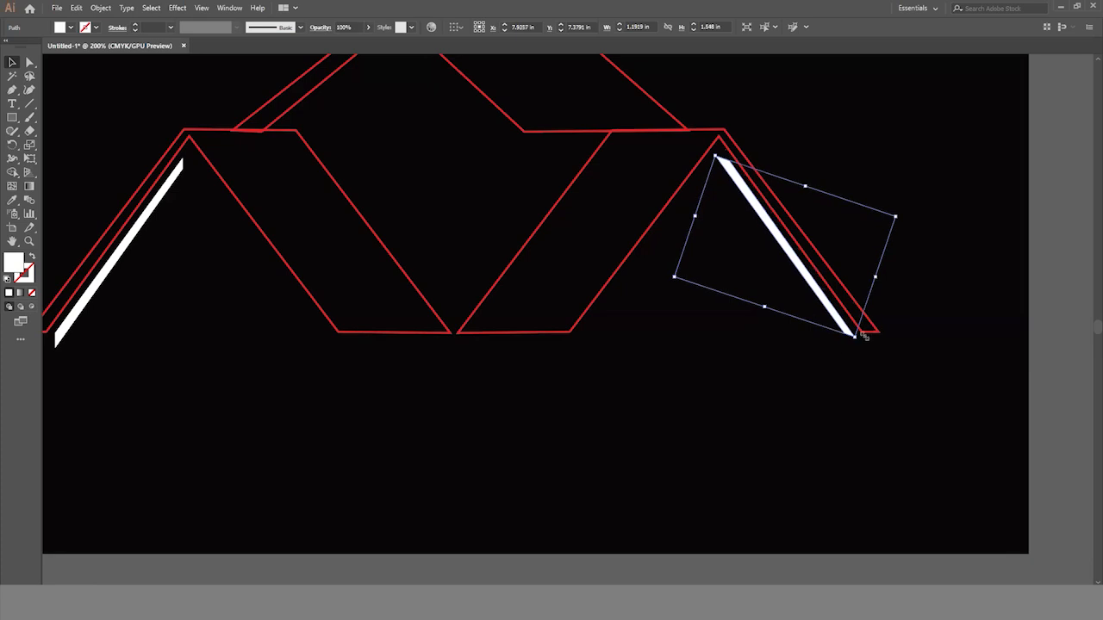
click(904, 258)
- Duplicate the right white bar onto the roof's wide limb and rotate the copy parallel to the roof's right slope
scroll(840, 313, up, 4)
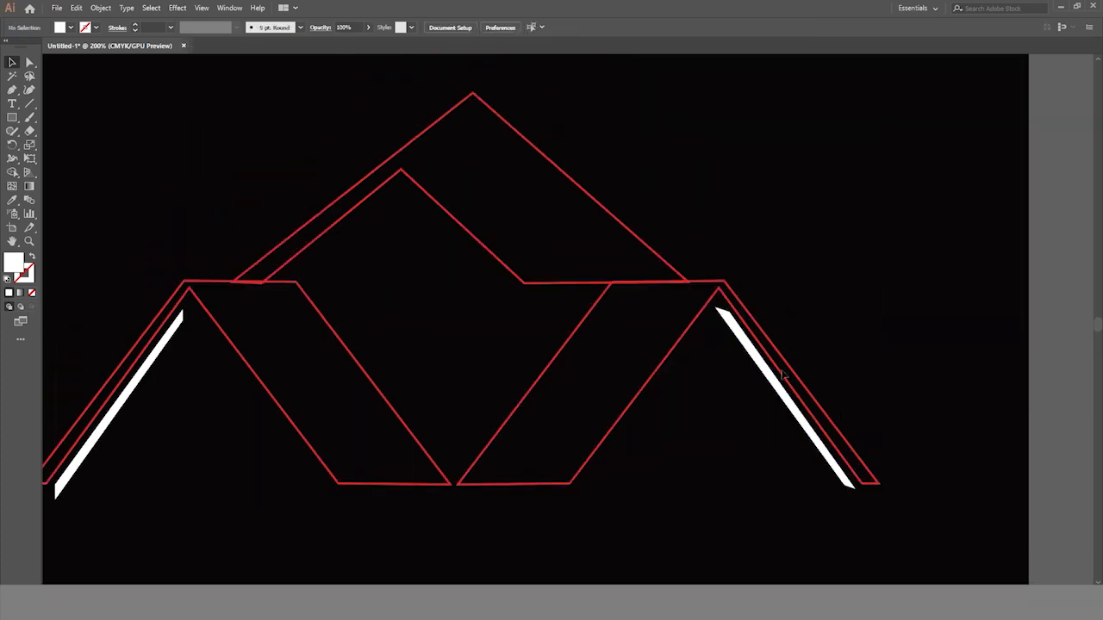
click(772, 377)
mouse_move(774, 385)
mouse_down()
mouse_move(593, 266)
mouse_move(534, 191)
mouse_up()
mouse_move(657, 172)
mouse_down()
mouse_move(659, 154)
mouse_move(646, 147)
mouse_up()
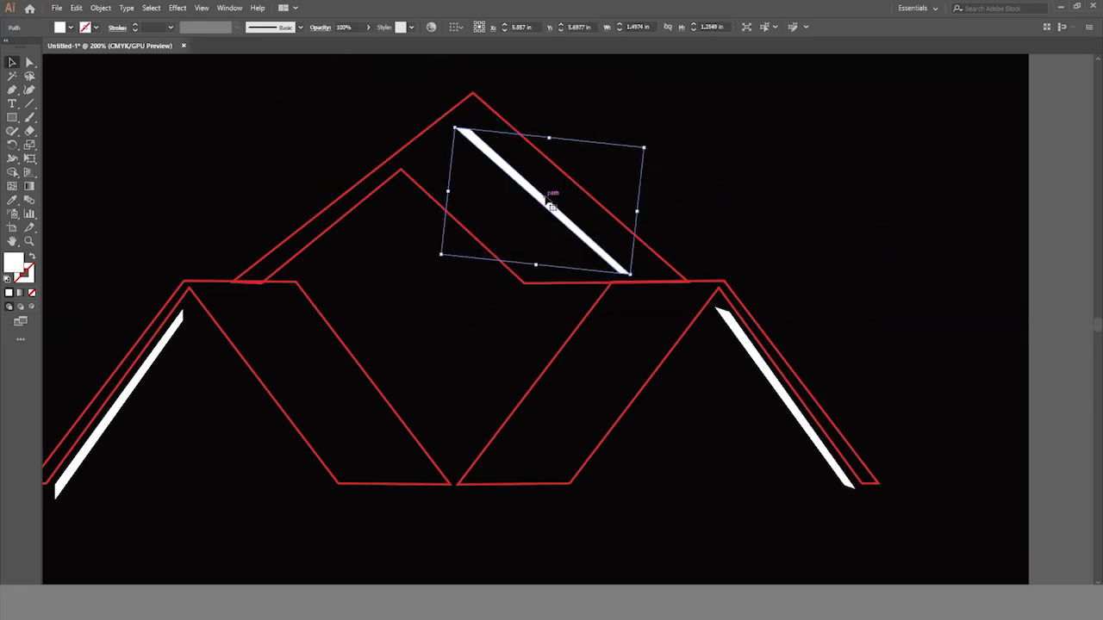
drag(553, 196, 568, 183)
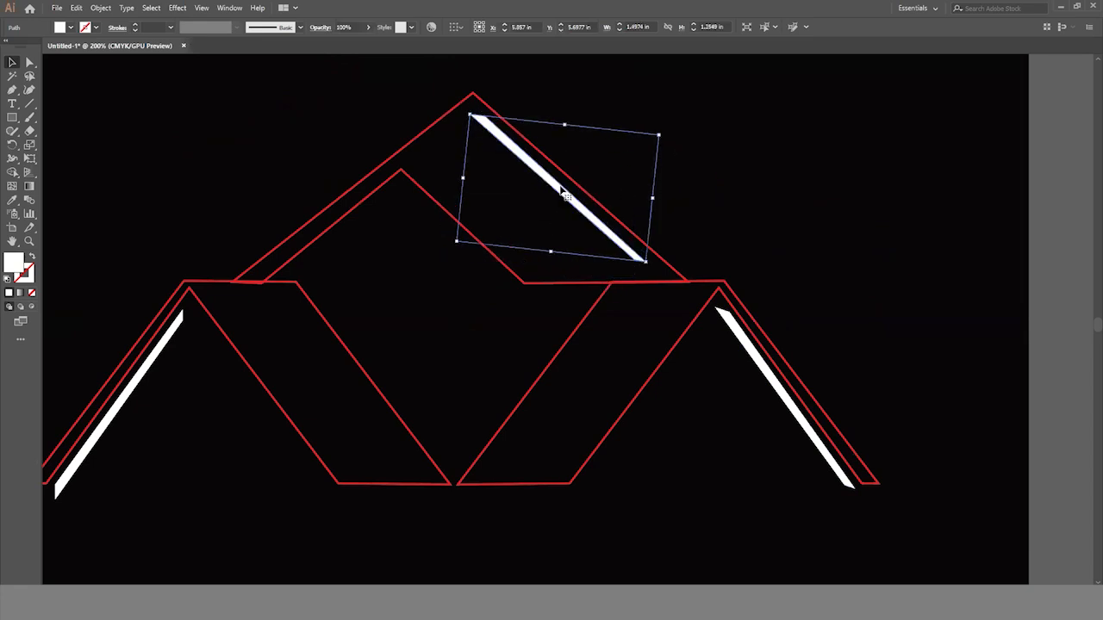
- Nudge the roof's white bar slightly right and up, closer to the right slope's edge
key(Right)
key(Up)
key(Up)
key(Up)
key(Down)
key(Right)
click(787, 213)
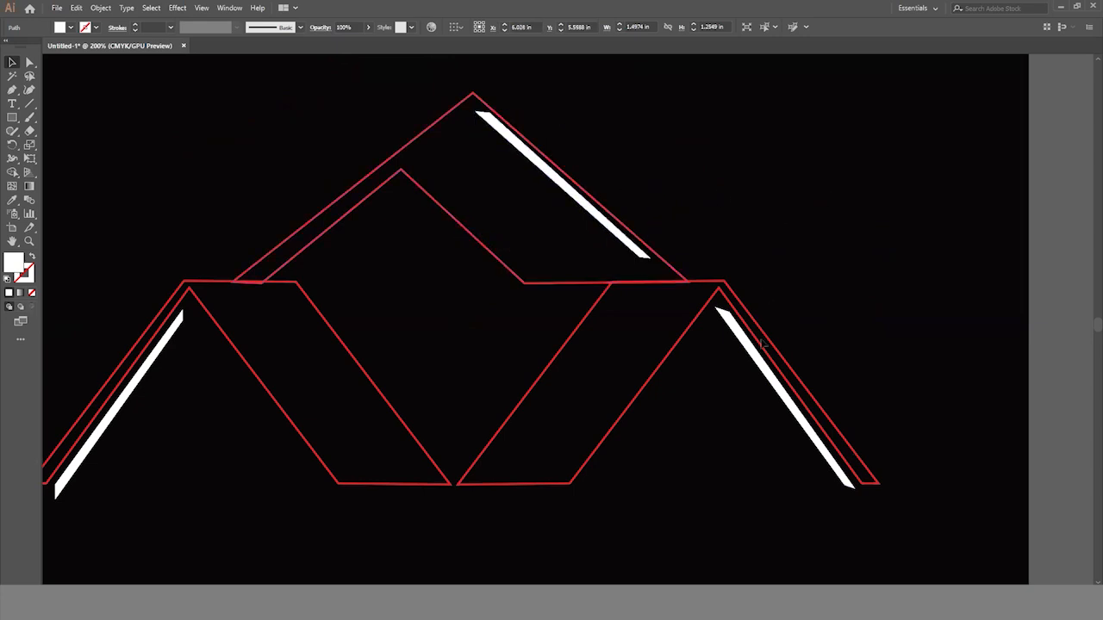
click(762, 345)
- Draw a small white square with the Rectangle tool inside the left outline, beside the slanted bar
scroll(761, 344, down, 5)
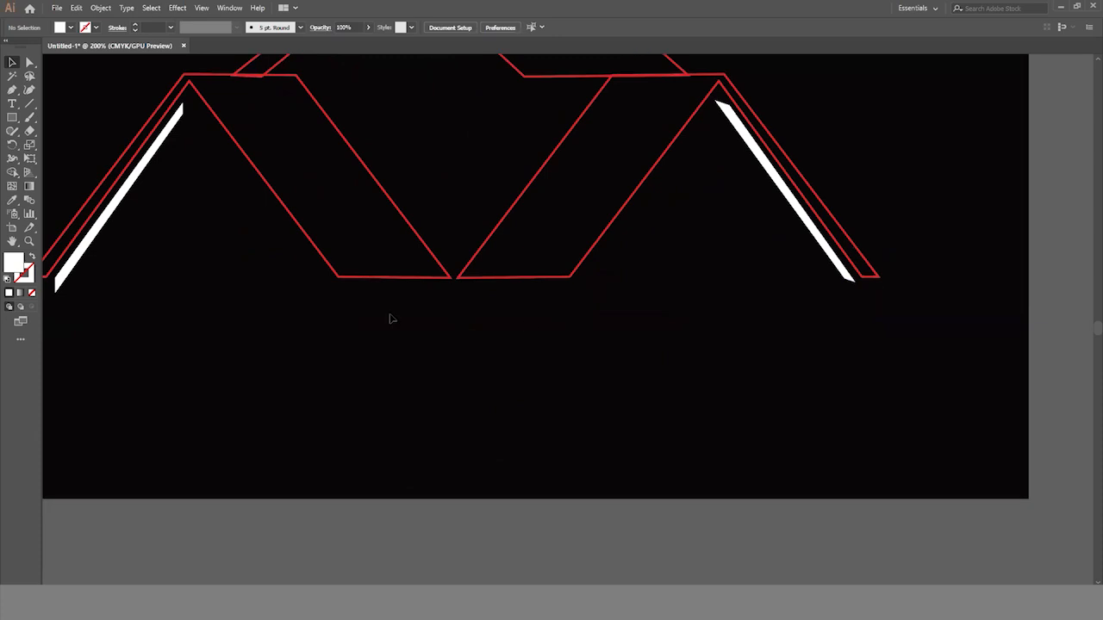
click(13, 119)
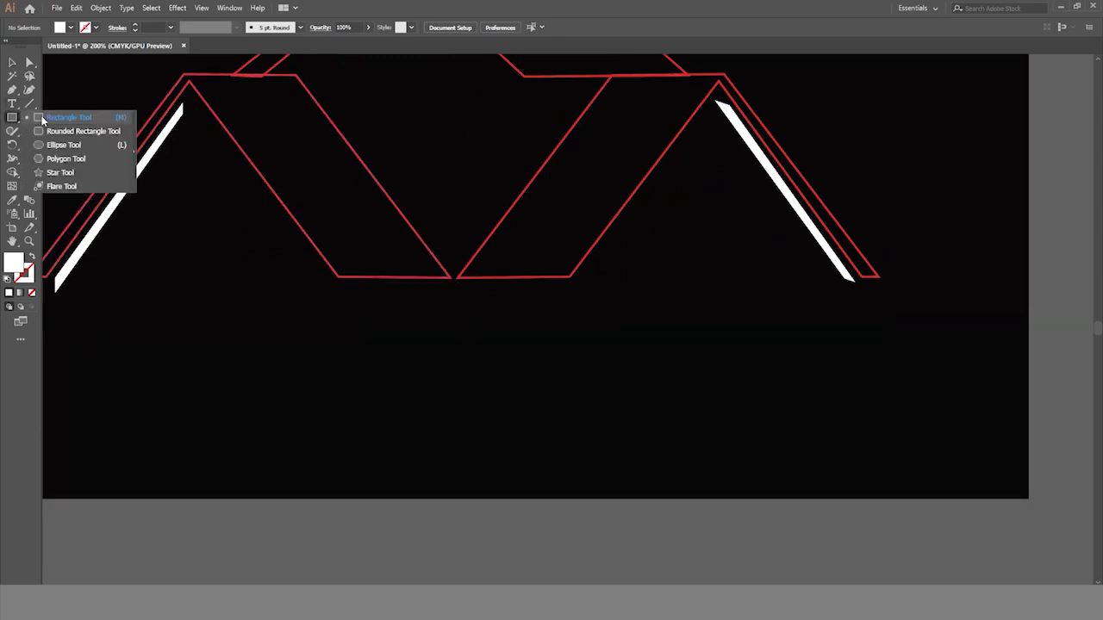
drag(153, 199, 175, 219)
key(v)
click(196, 264)
- Duplicate the white square into a two-by-two window grid with narrow gaps between the squares
scroll(198, 266, up, 1)
scroll(670, 363, up, 2)
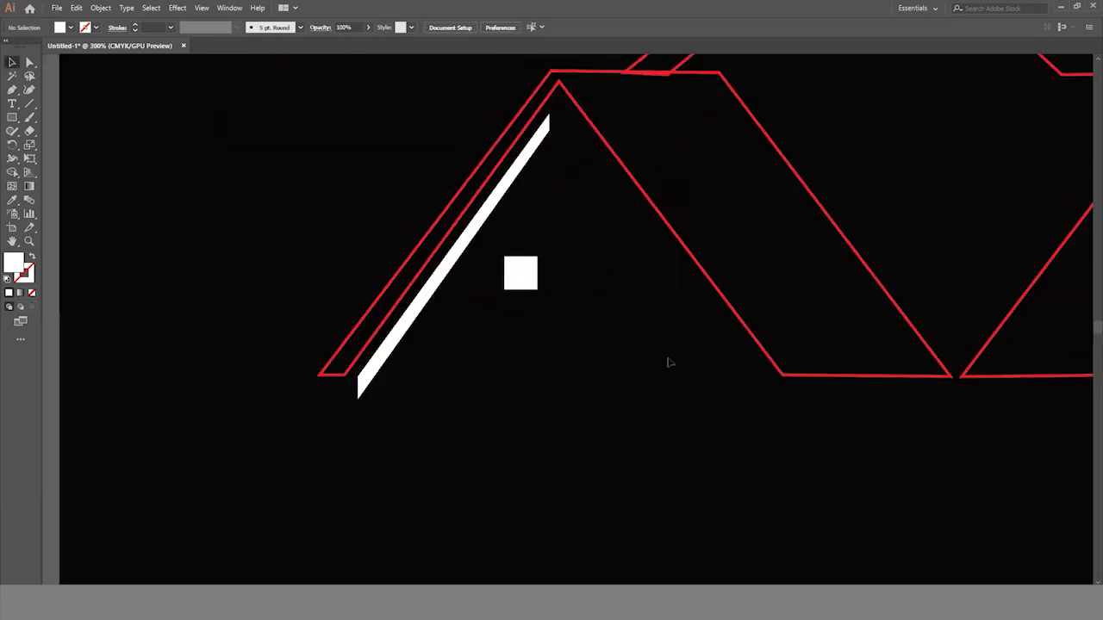
drag(526, 302, 564, 289)
click(560, 333)
drag(592, 328, 560, 341)
click(572, 394)
- Group the four white squares and shift the window to the right below the left outline's inner peak
drag(499, 260, 595, 354)
key(ctrl+g)
drag(563, 291, 596, 286)
click(594, 441)
- Copy the window group below the right outline's inner peak and again below the roof's inner peak
scroll(594, 440, right, 10)
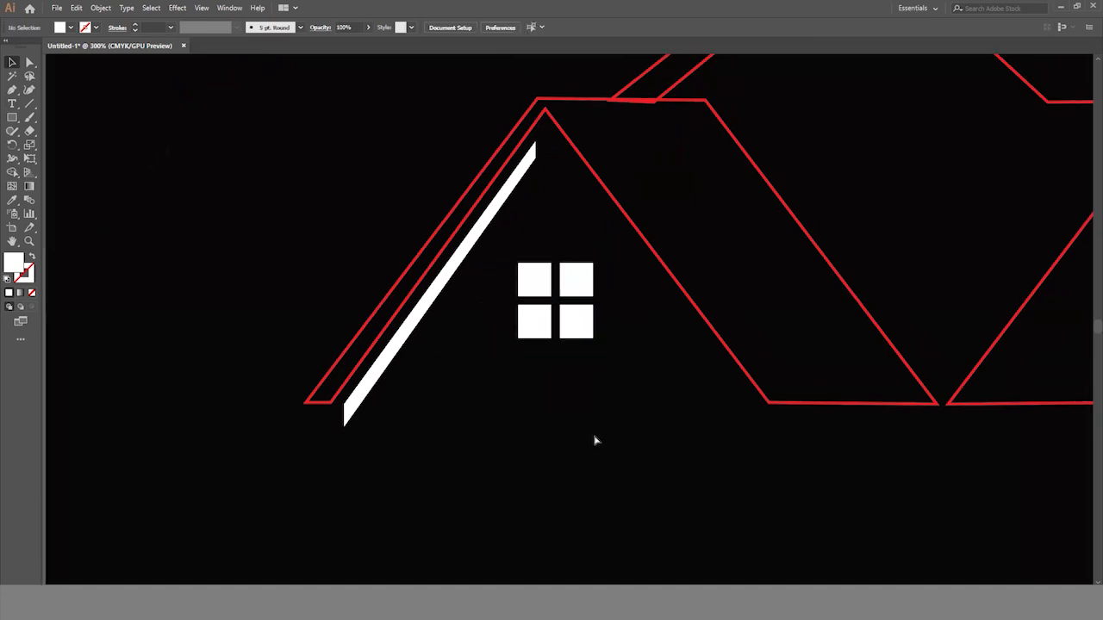
scroll(595, 440, right, 3)
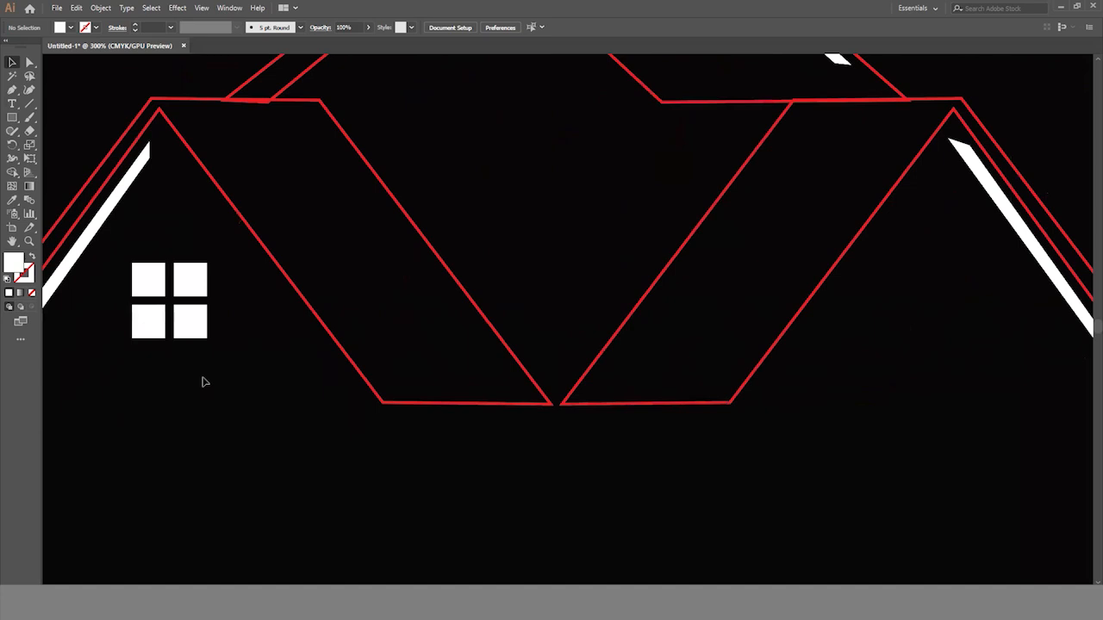
click(198, 281)
drag(199, 283, 985, 285)
scroll(923, 374, up, 4)
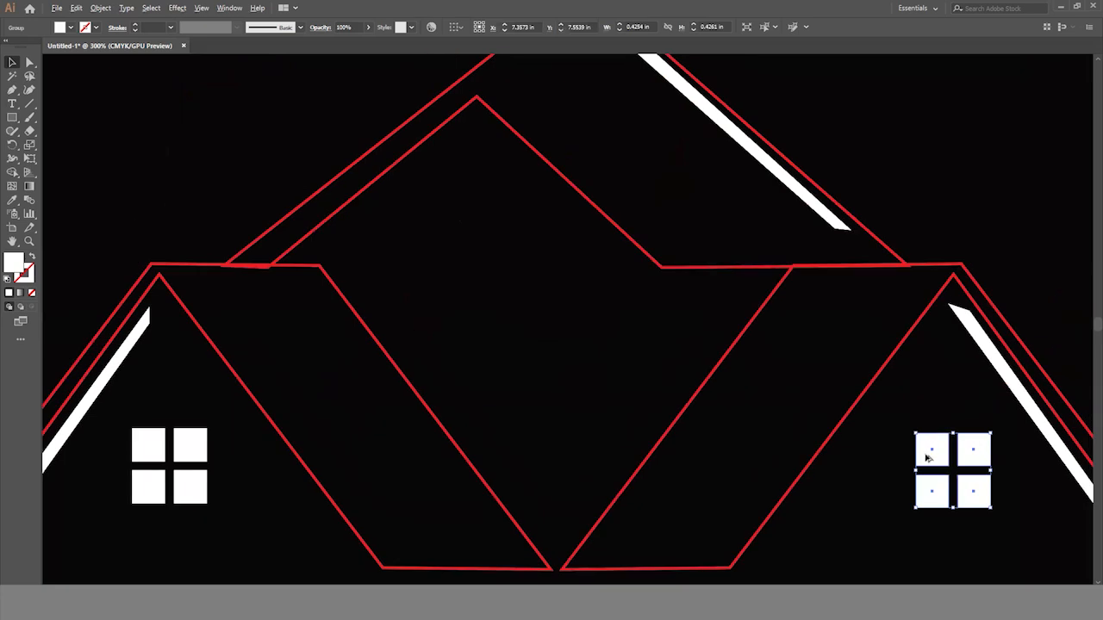
drag(915, 437, 458, 177)
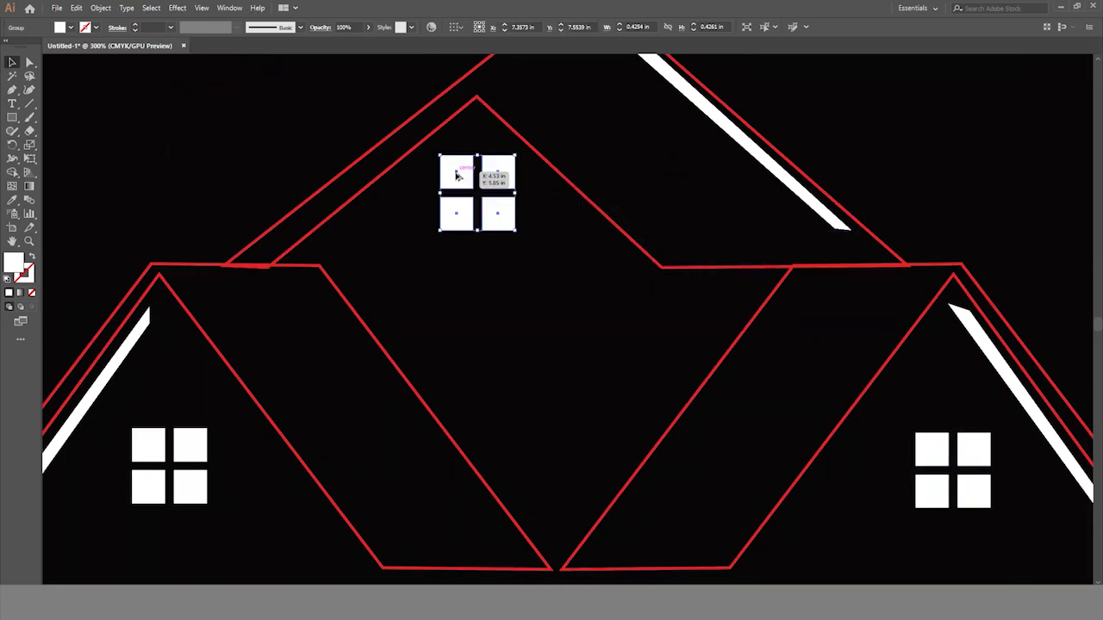
click(872, 128)
- Nudge the roof's white bar slightly left and down, away from the right slope's edge
scroll(607, 460, down, 3)
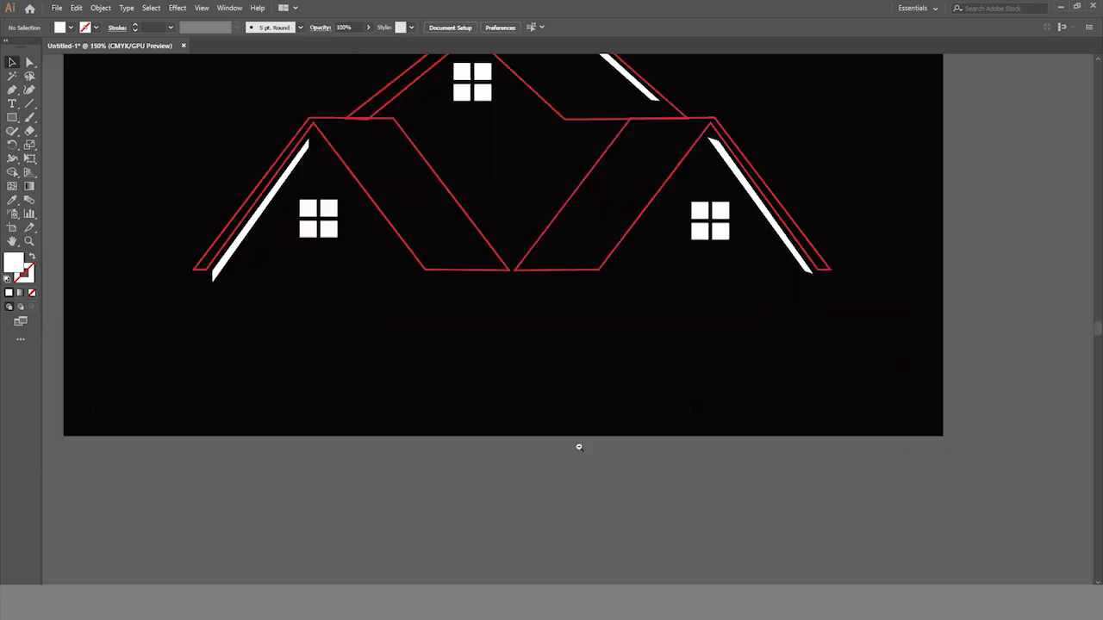
scroll(577, 445, up, 4)
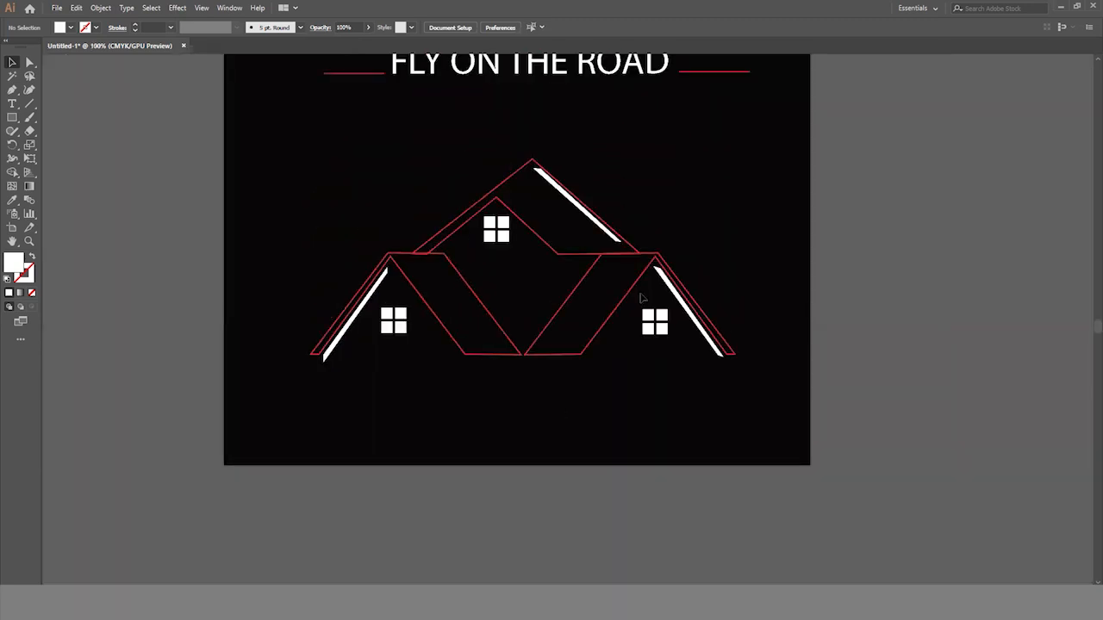
click(583, 212)
key(Left)
key(Left)
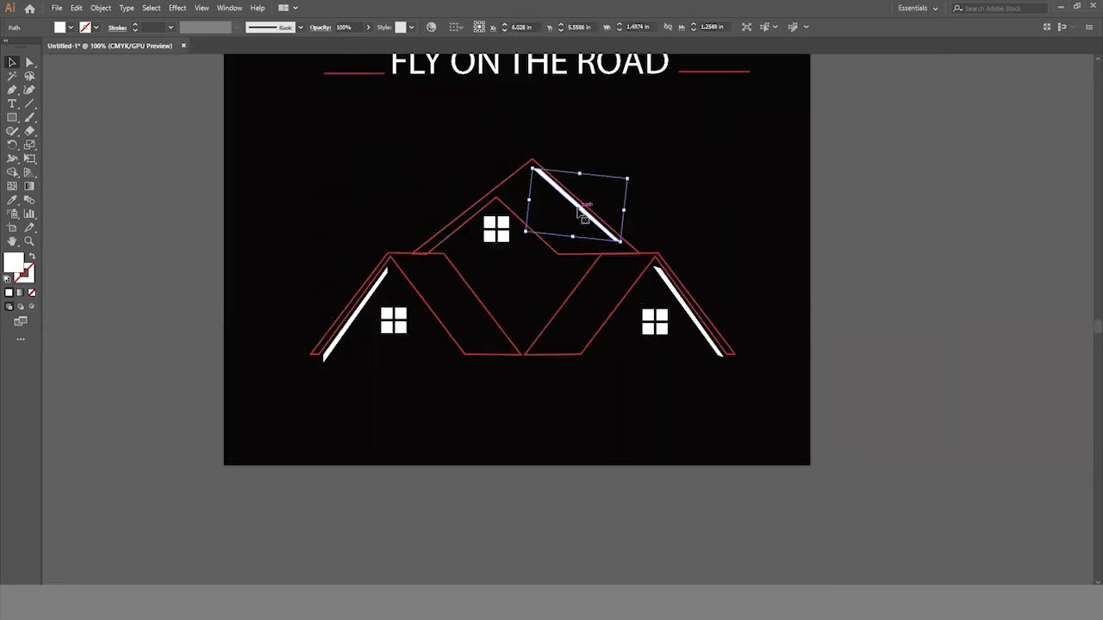
key(Down)
key(Down)
click(693, 237)
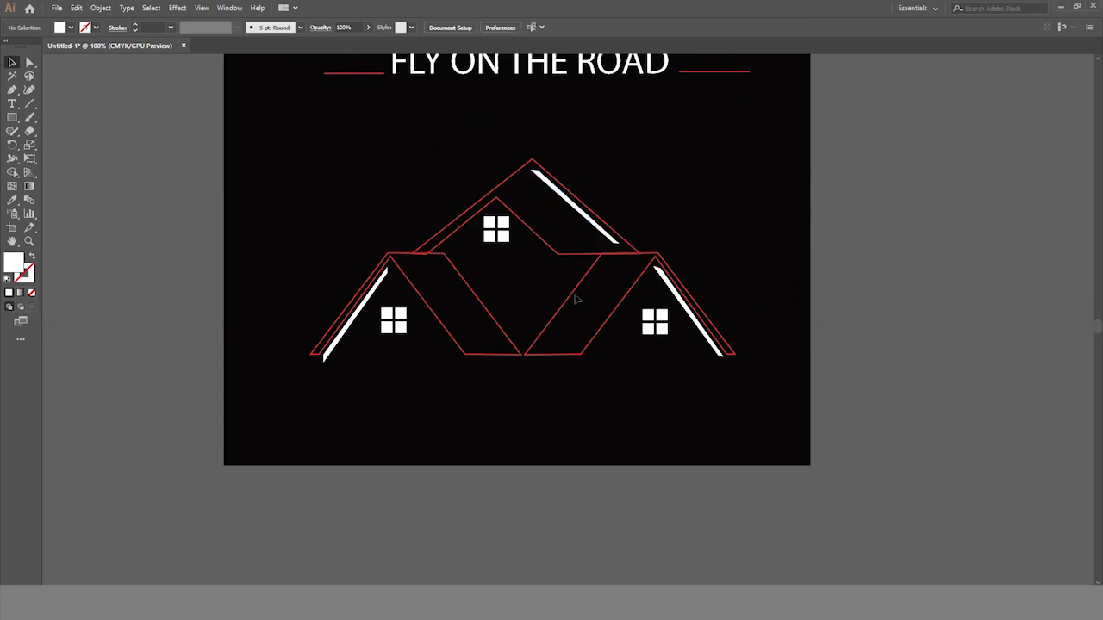
- Fill the peaked roof shape with red
click(505, 182)
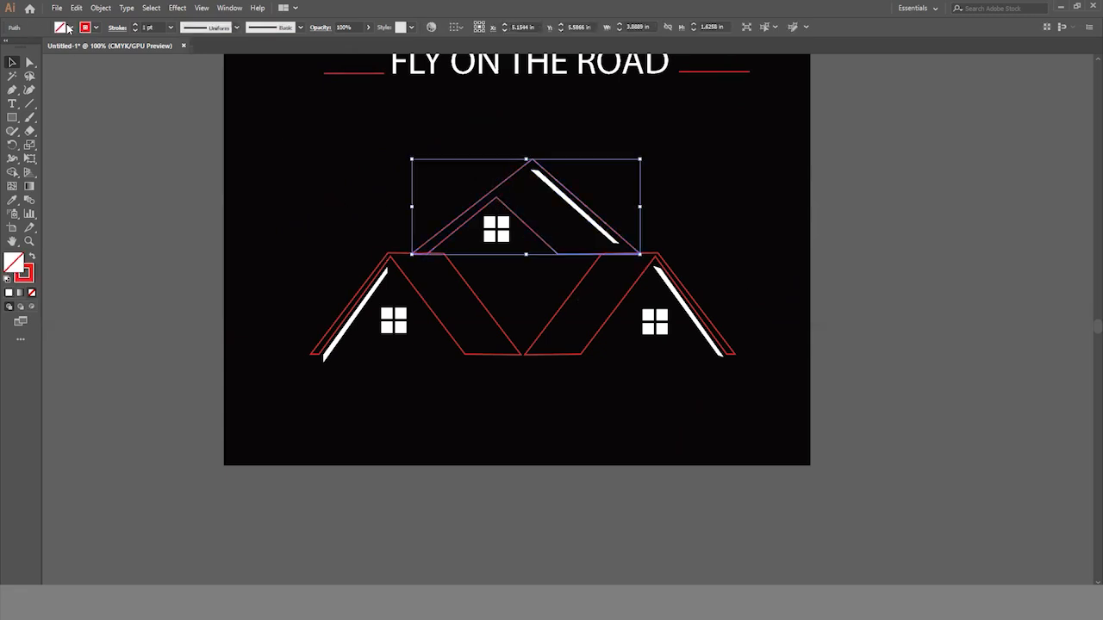
click(68, 29)
click(23, 48)
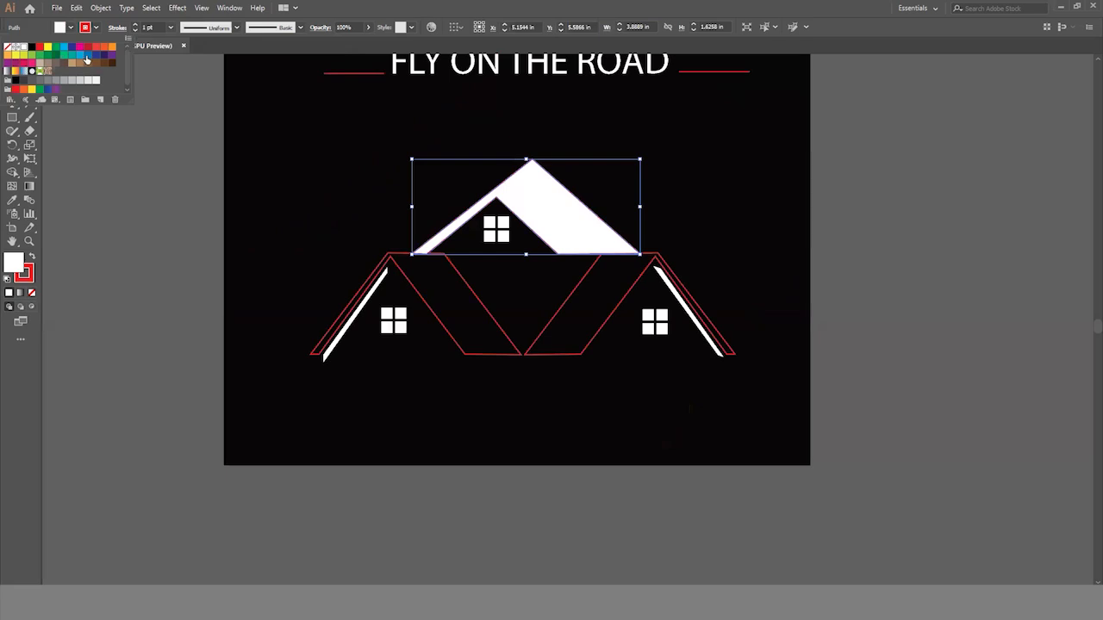
click(39, 48)
click(96, 29)
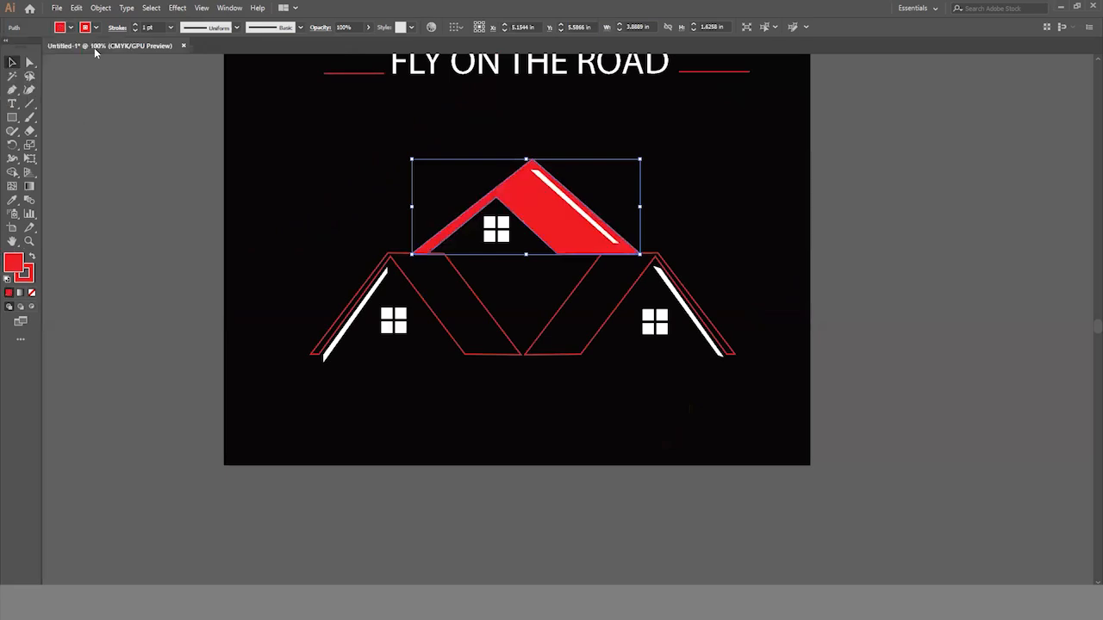
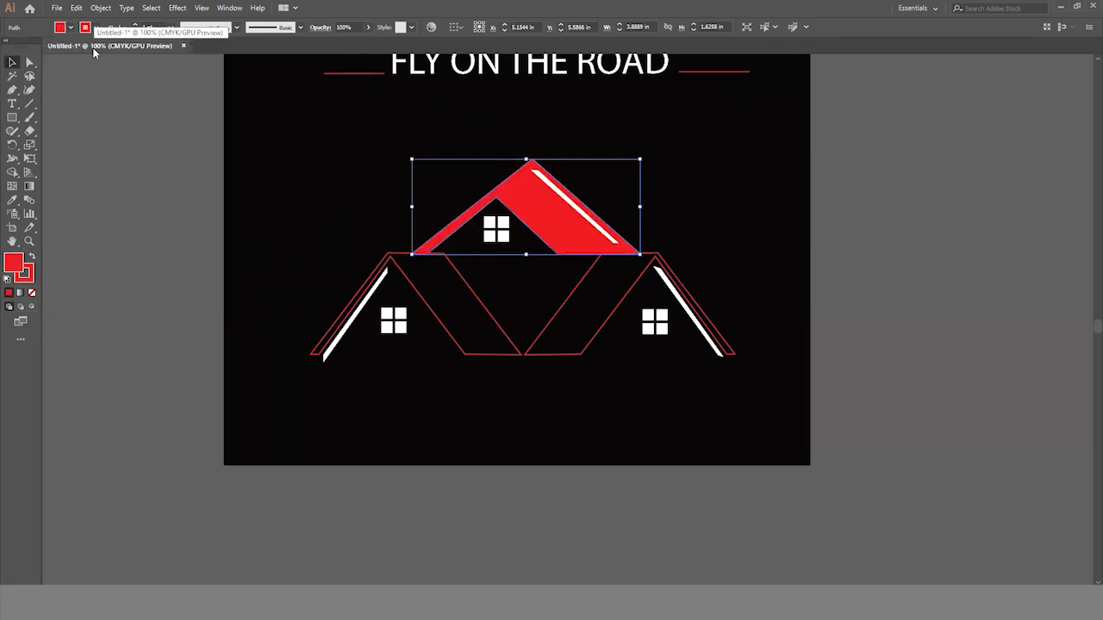
- Move the roof's white bar down and left, off the red slope and across the roof window
click(569, 202)
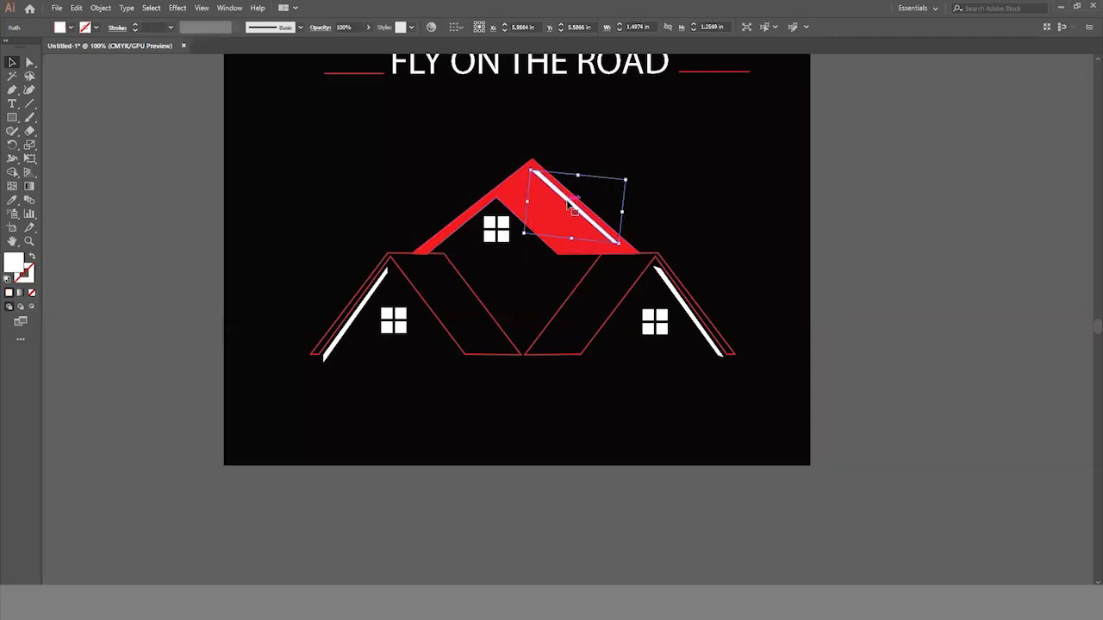
double_click(568, 202)
key(Escape)
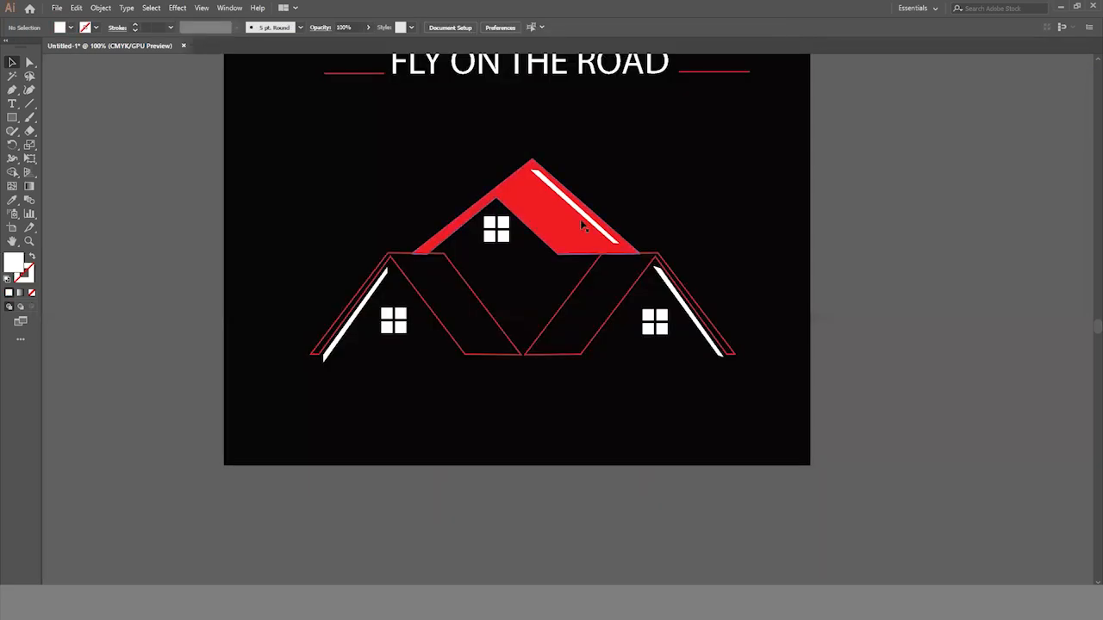
drag(569, 215, 492, 262)
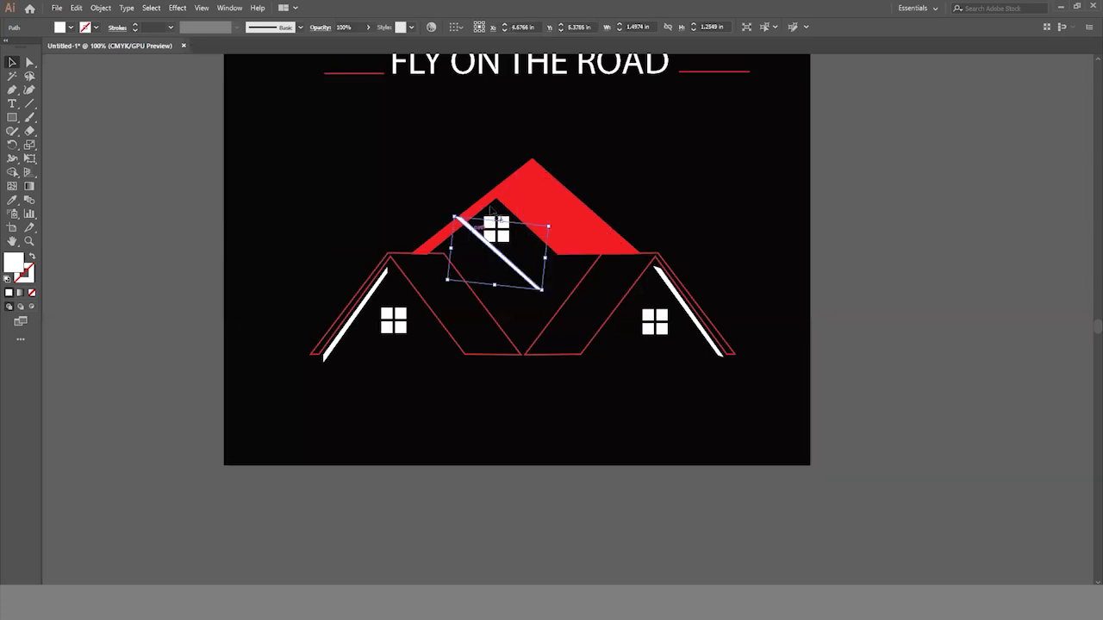
click(628, 411)
- Fill both lower house outlines with red
click(574, 327)
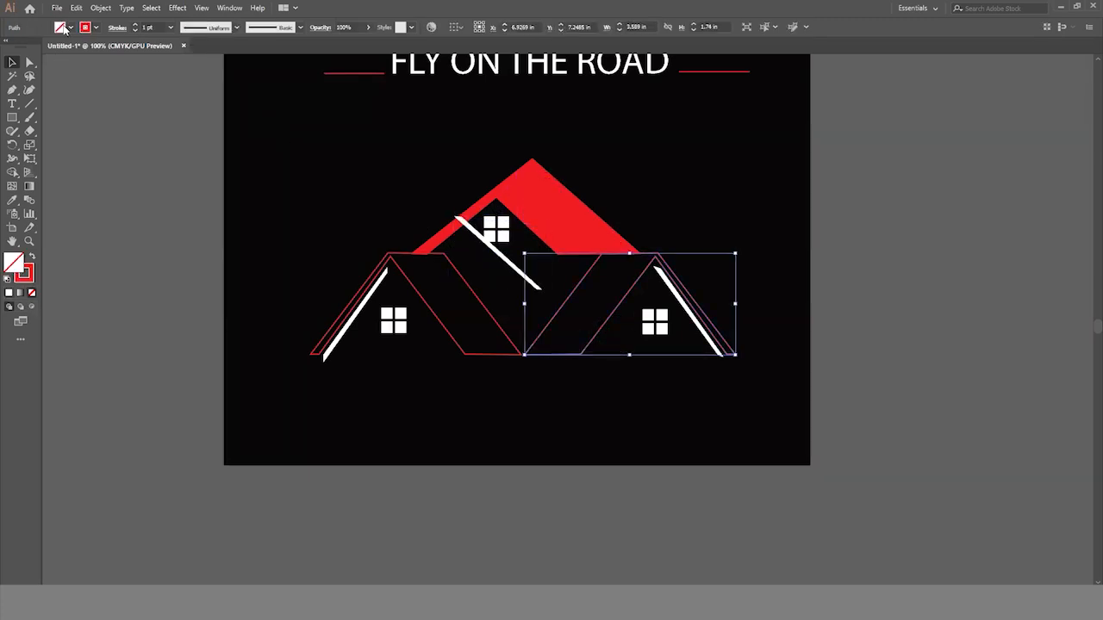
click(71, 28)
click(39, 47)
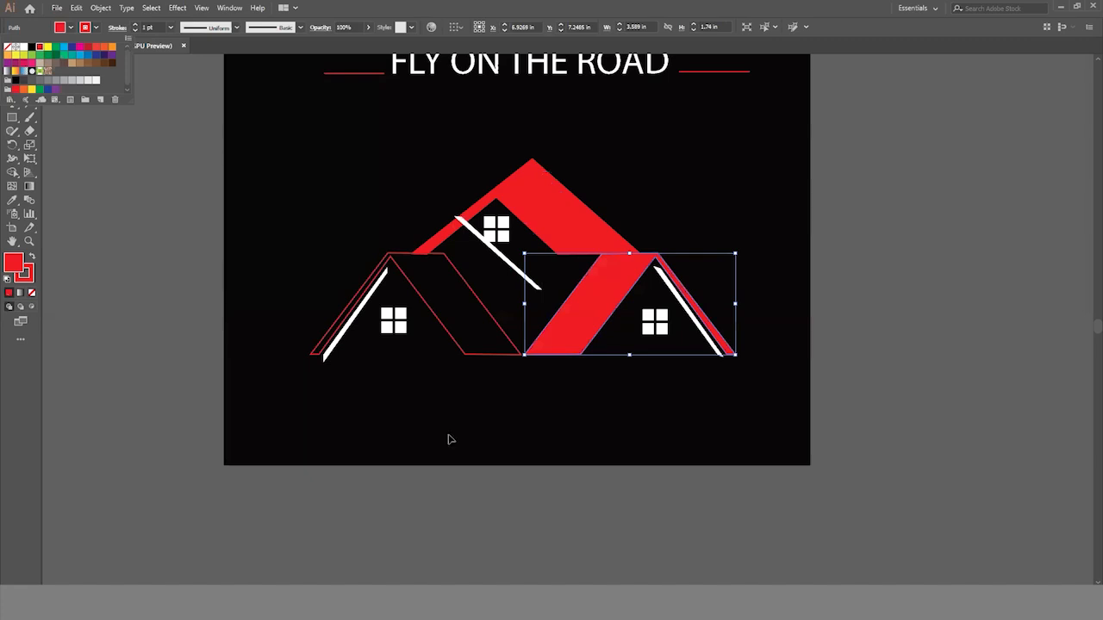
click(449, 440)
drag(348, 229, 396, 260)
click(71, 28)
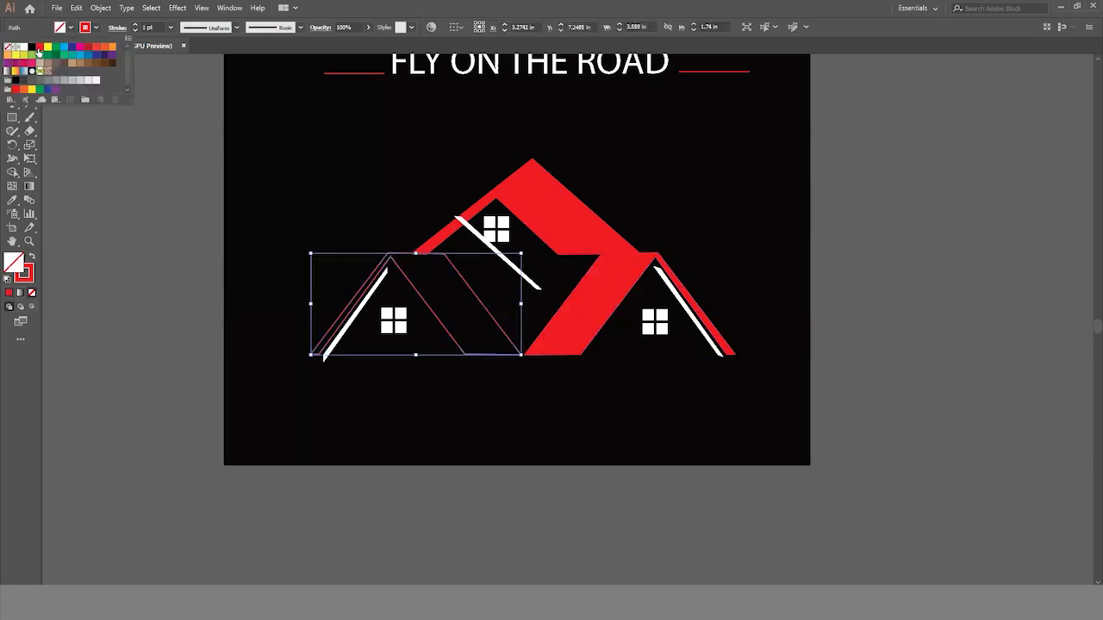
click(39, 49)
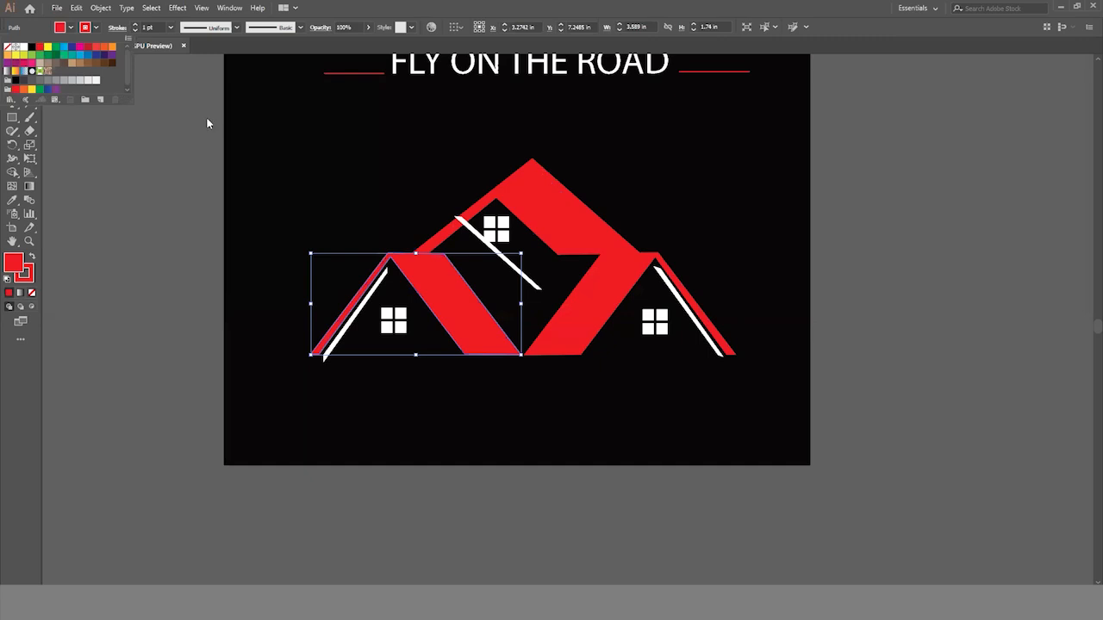
- Change the fill of the upper peaked roof shape to white
drag(534, 175, 545, 177)
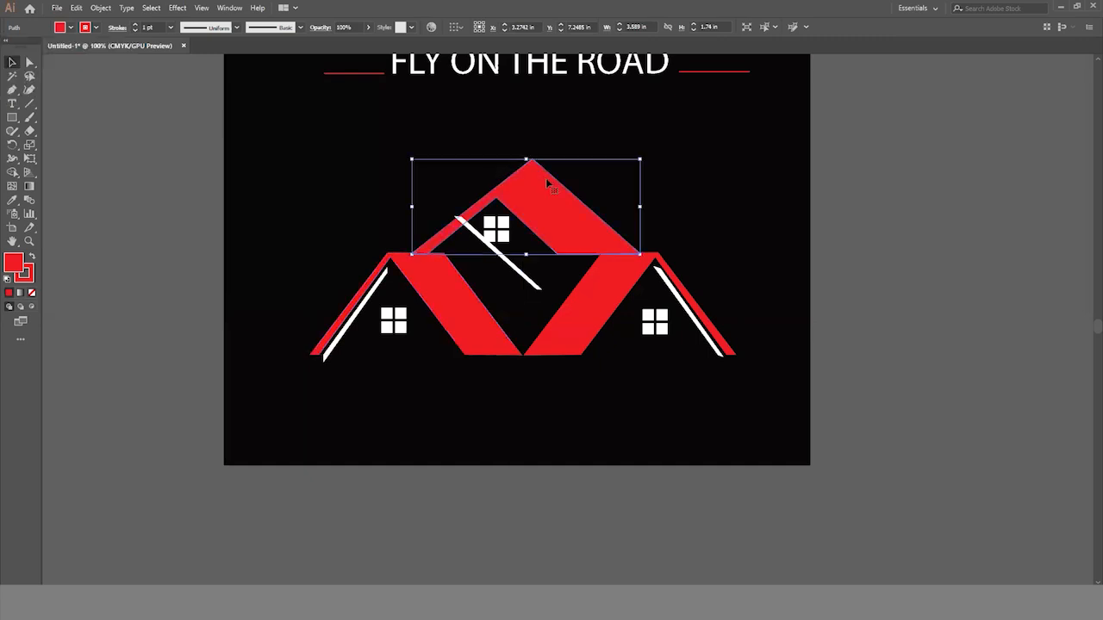
click(67, 27)
click(25, 48)
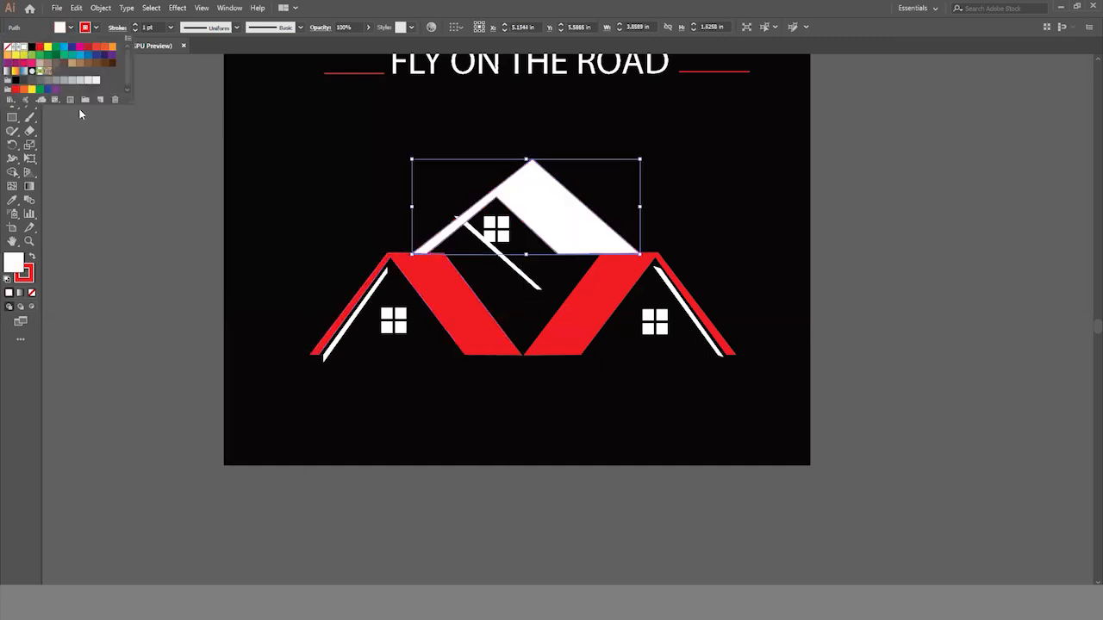
click(622, 479)
- Remove the stroke from all shapes of the house design
scroll(719, 519, up, 2)
drag(328, 277, 680, 488)
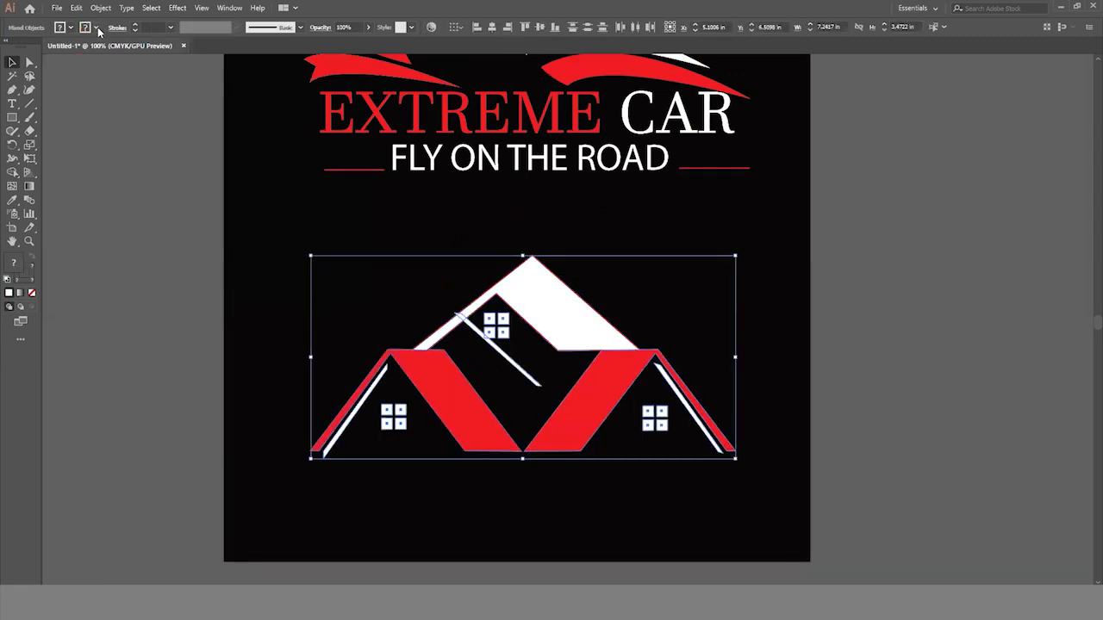
click(96, 28)
click(10, 49)
click(643, 482)
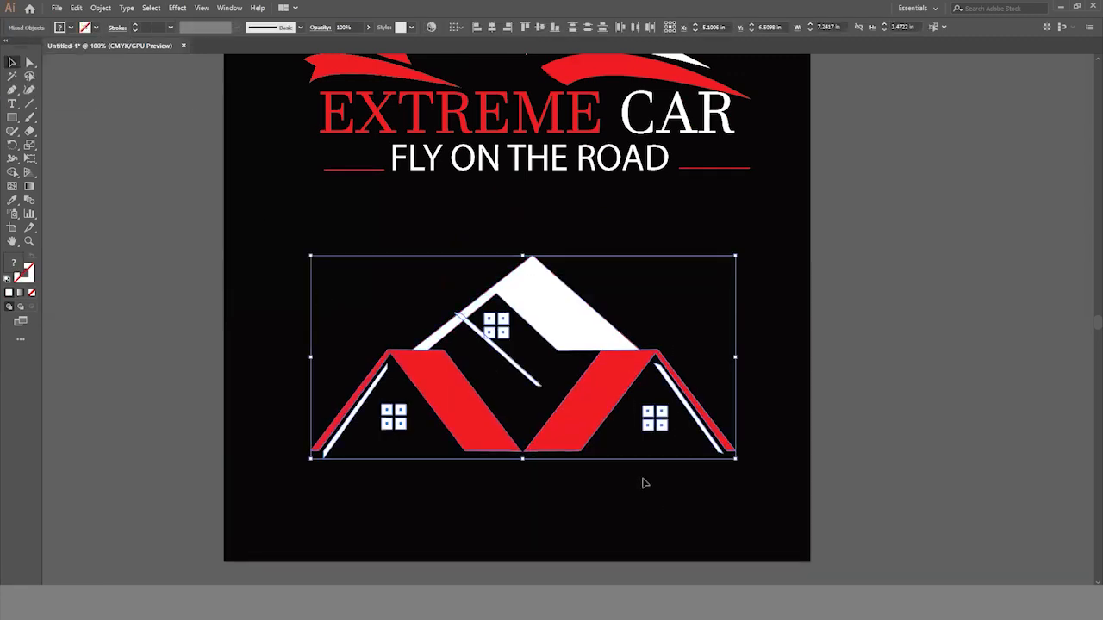
click(644, 507)
- Shorten and rotate the loose white bar to about 0.97 by 0.83 in, placing it parallel to and just inside the upper roof's left slope
scroll(528, 356, up, 3)
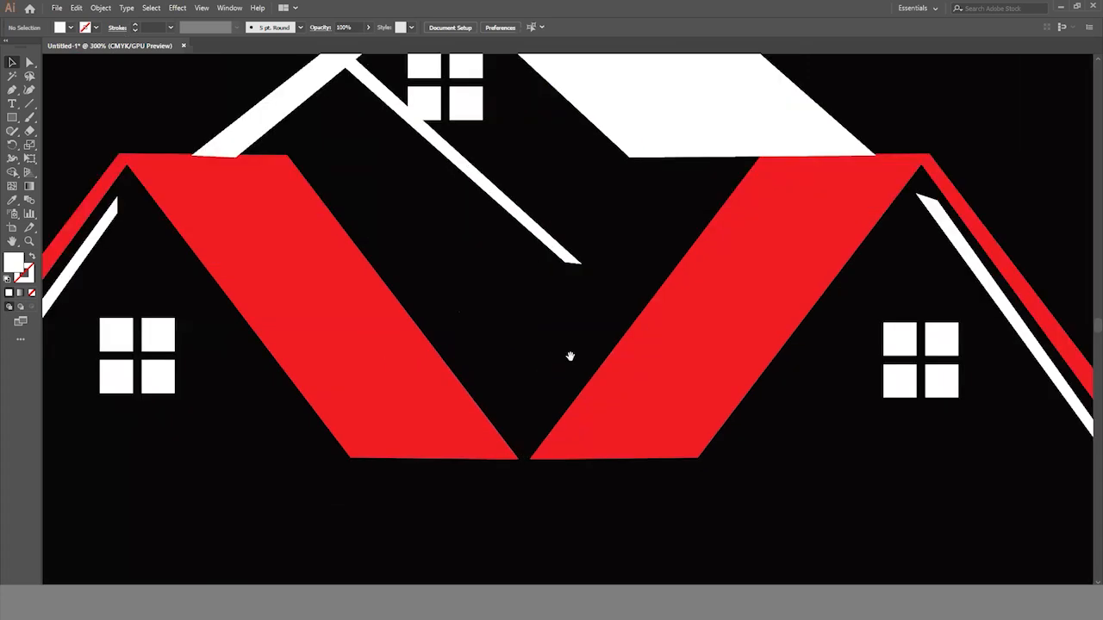
scroll(479, 200, up, 2)
drag(479, 200, 497, 210)
click(528, 312)
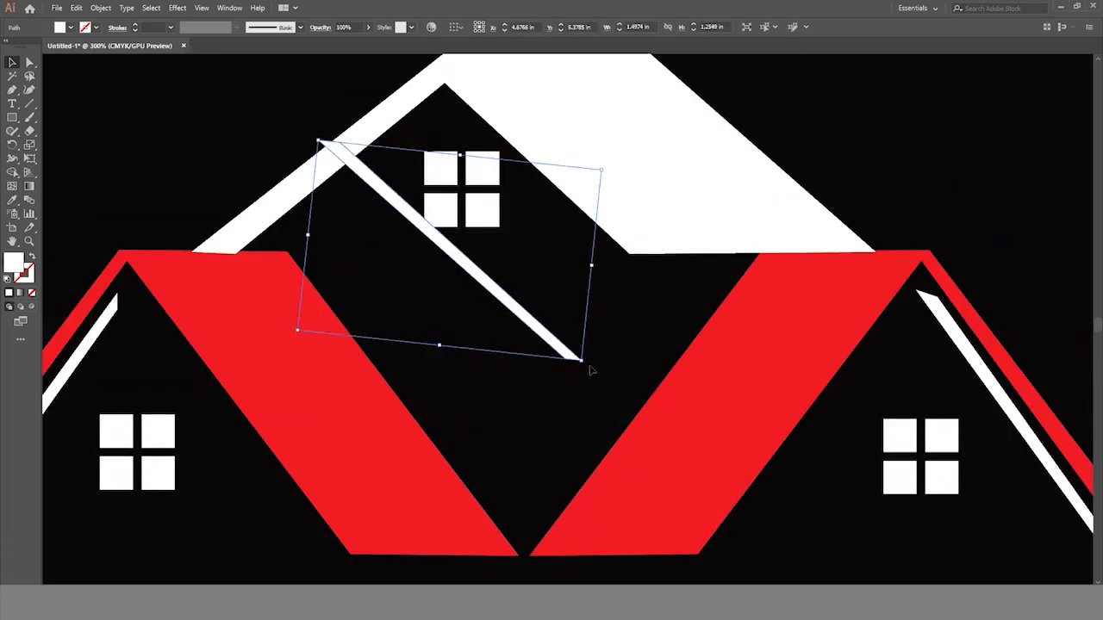
drag(587, 364, 341, 344)
drag(439, 261, 346, 201)
drag(497, 87, 447, 113)
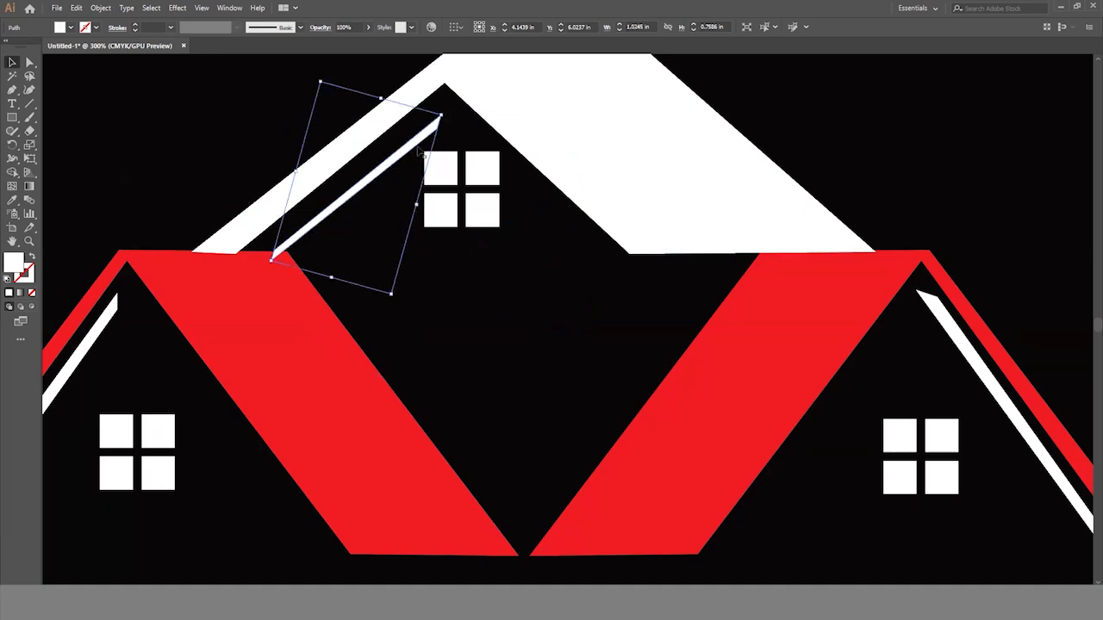
drag(384, 161, 405, 145)
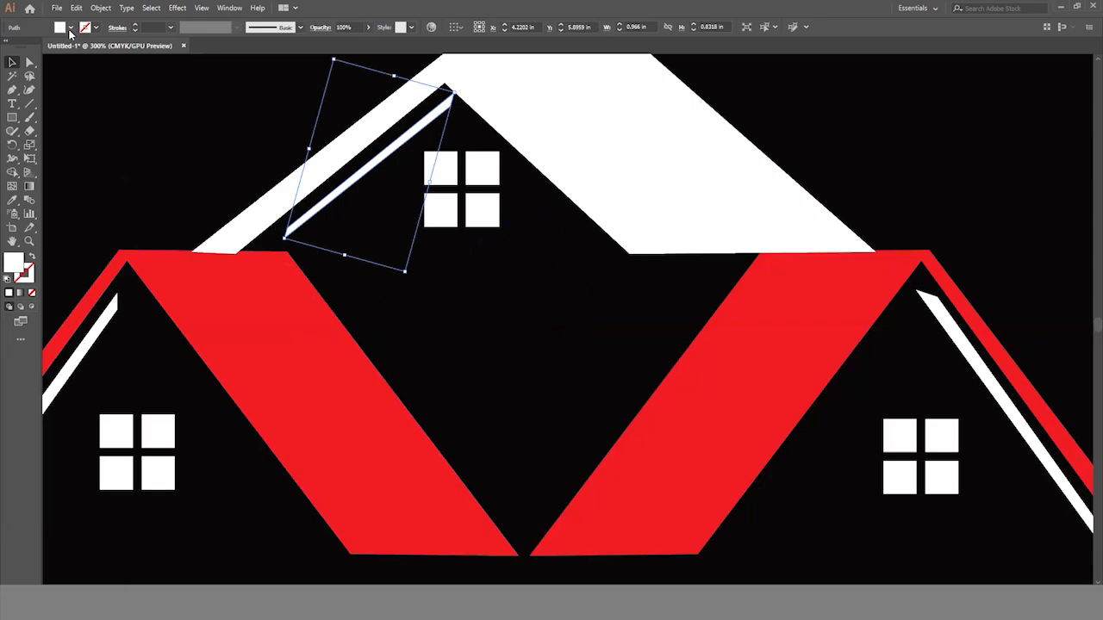
- Fill the bar inside the upper roof's left slope with red and nudge the roof window slightly left and down
click(69, 29)
click(40, 49)
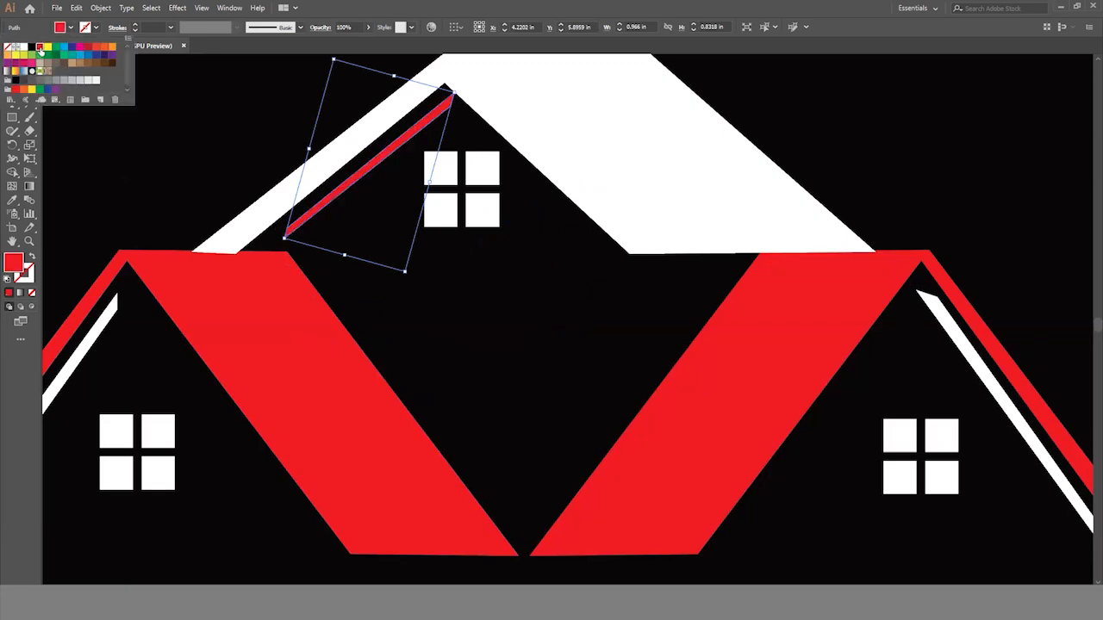
click(116, 112)
click(485, 300)
drag(445, 202, 431, 213)
click(555, 343)
- Group all the shapes of the house design
key(ctrl+minus)
key(ctrl+minus)
key(ctrl+minus)
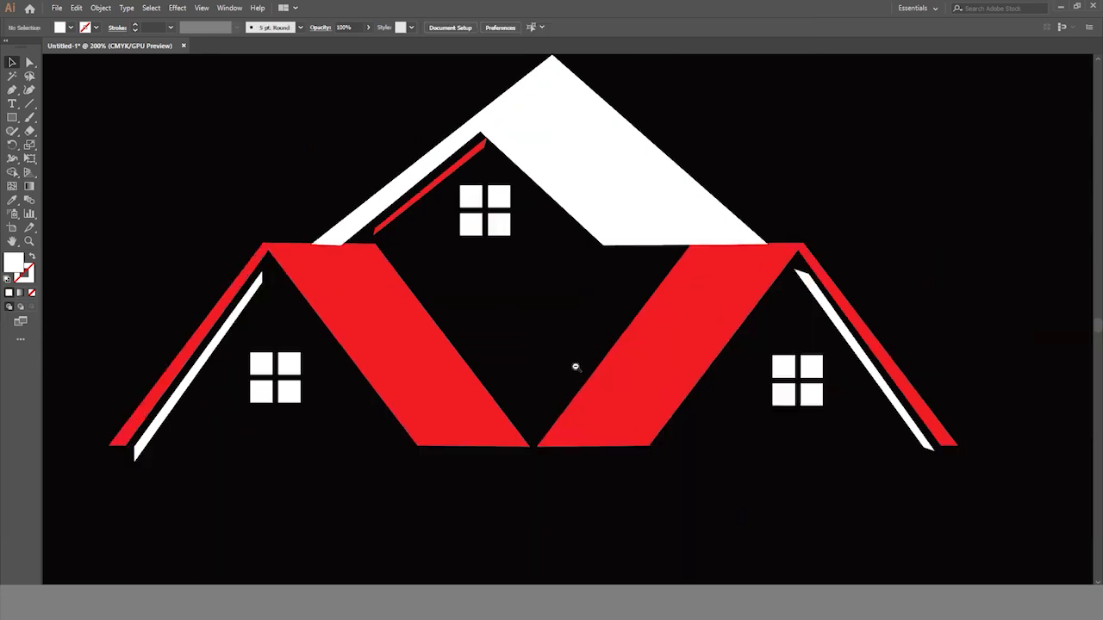
scroll(580, 382, right, 3)
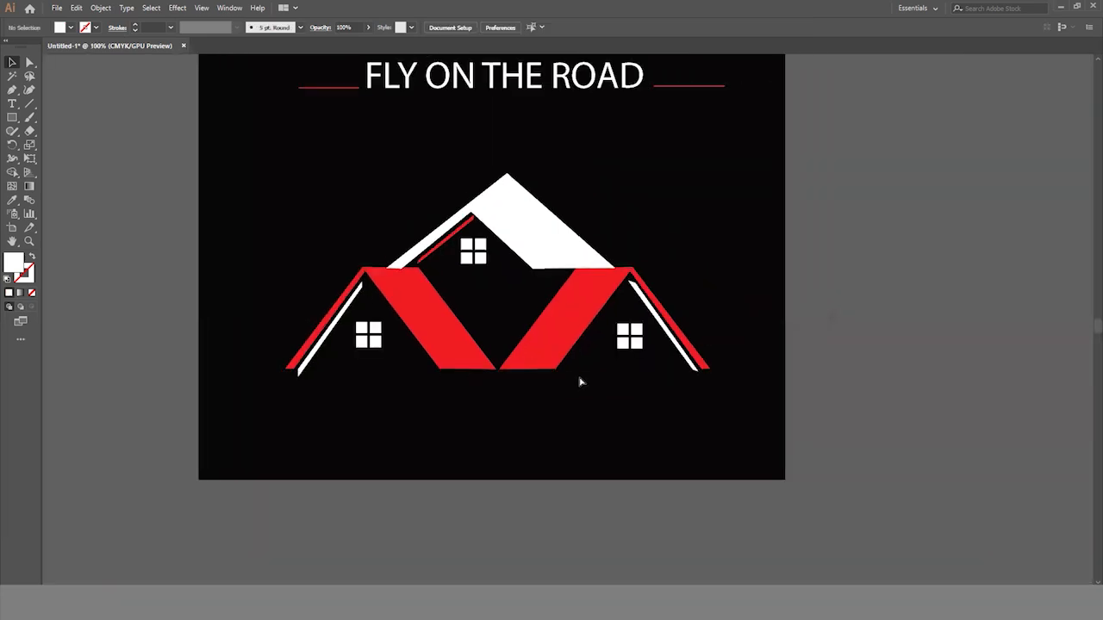
scroll(580, 381, down, 2)
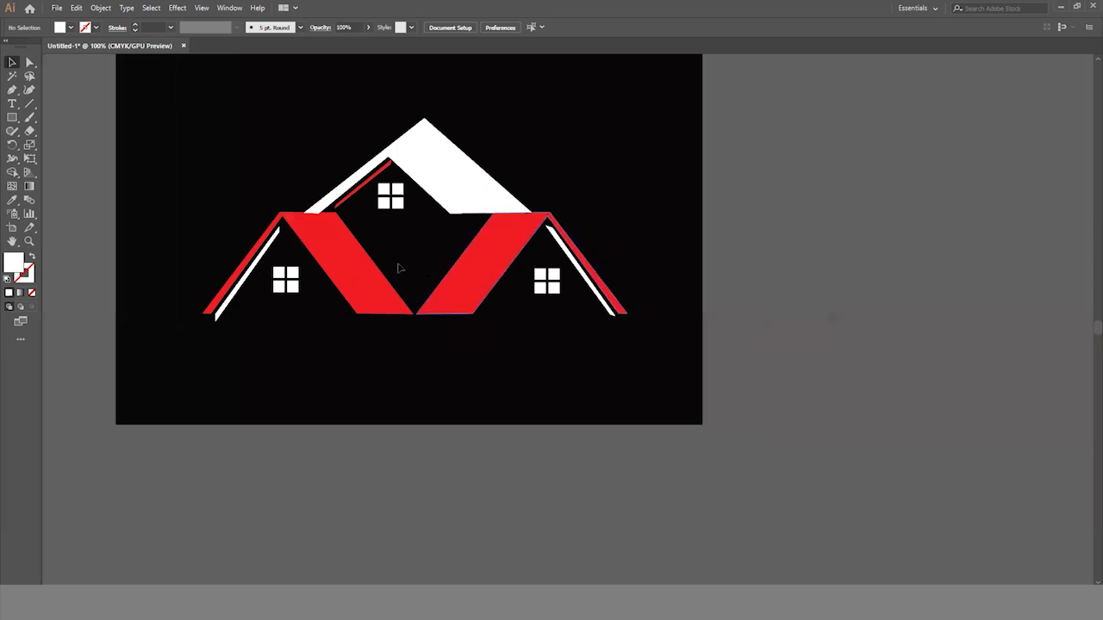
drag(229, 128, 623, 341)
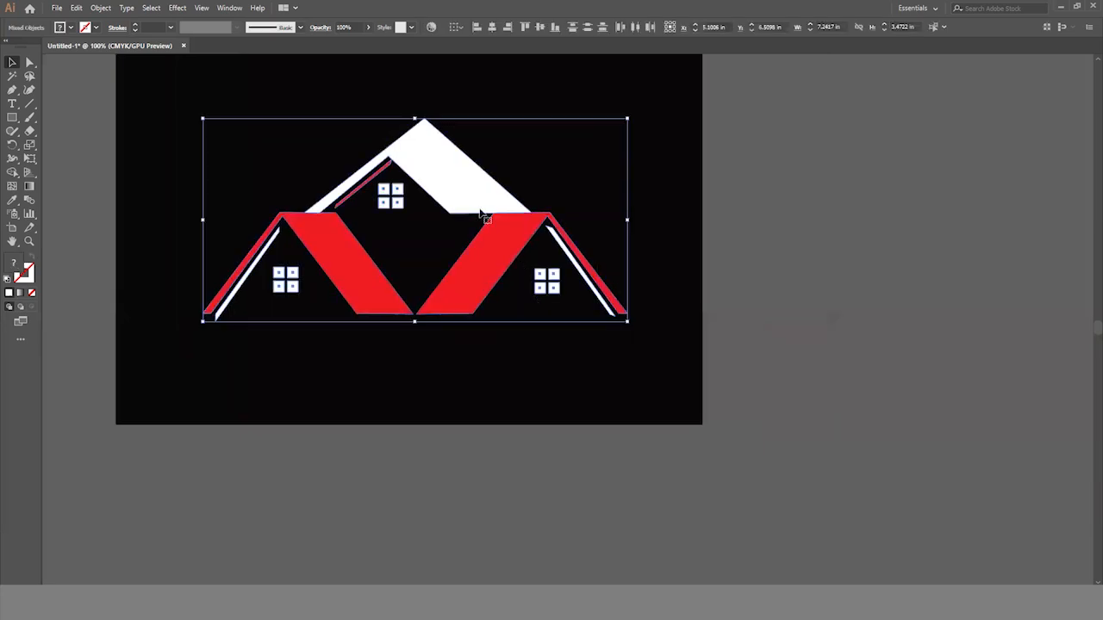
key(ctrl+g)
- Move the house group up and slightly left, and narrow it to about 6.69 in wide
drag(481, 213, 461, 158)
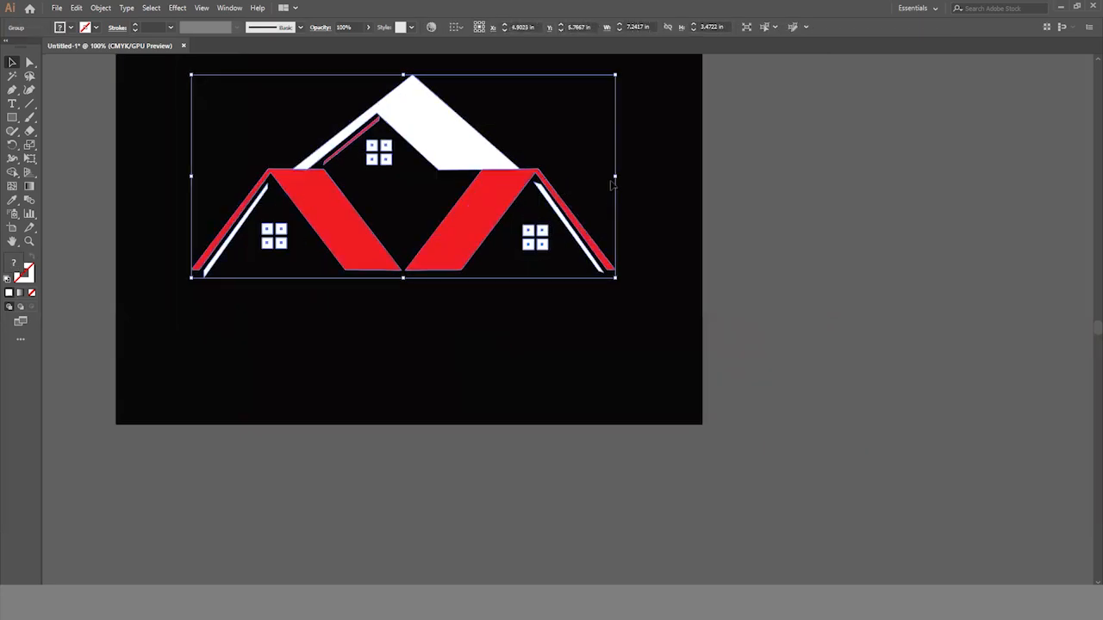
drag(615, 178, 585, 178)
click(628, 177)
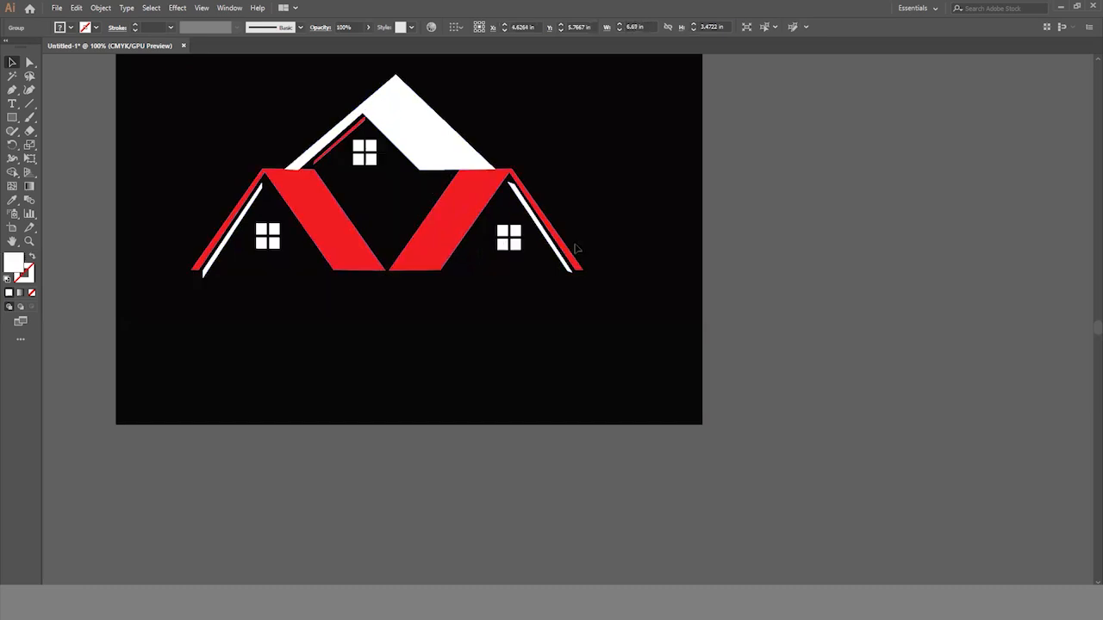
- Add the text "HOMELAND" below the house design
scroll(556, 245, down, 1)
scroll(556, 244, up, 1)
click(12, 103)
click(278, 328)
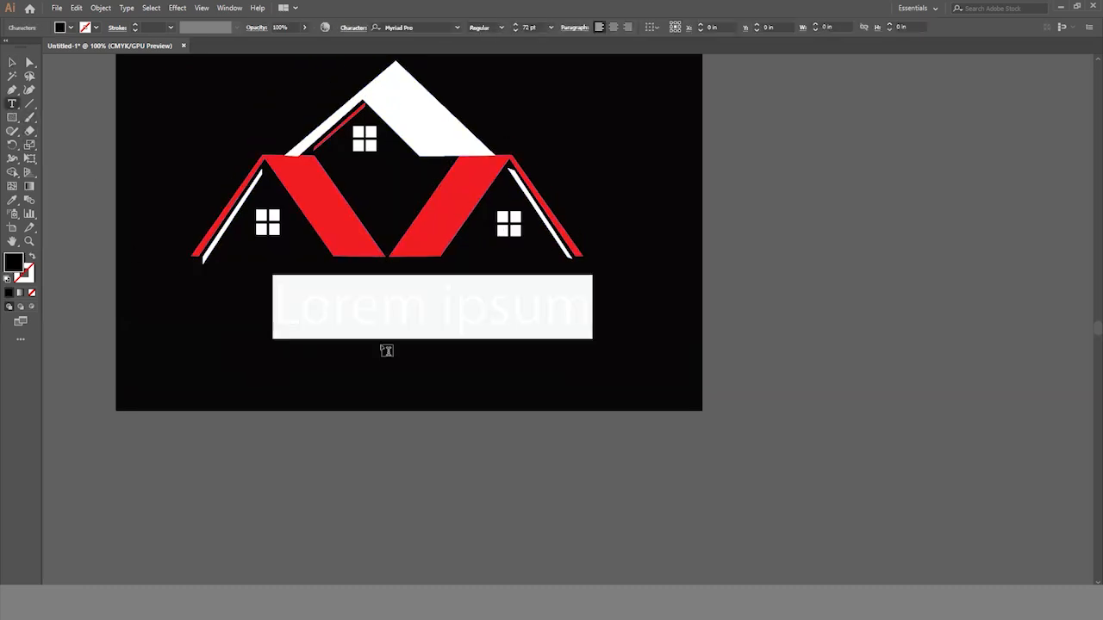
text(HOM)
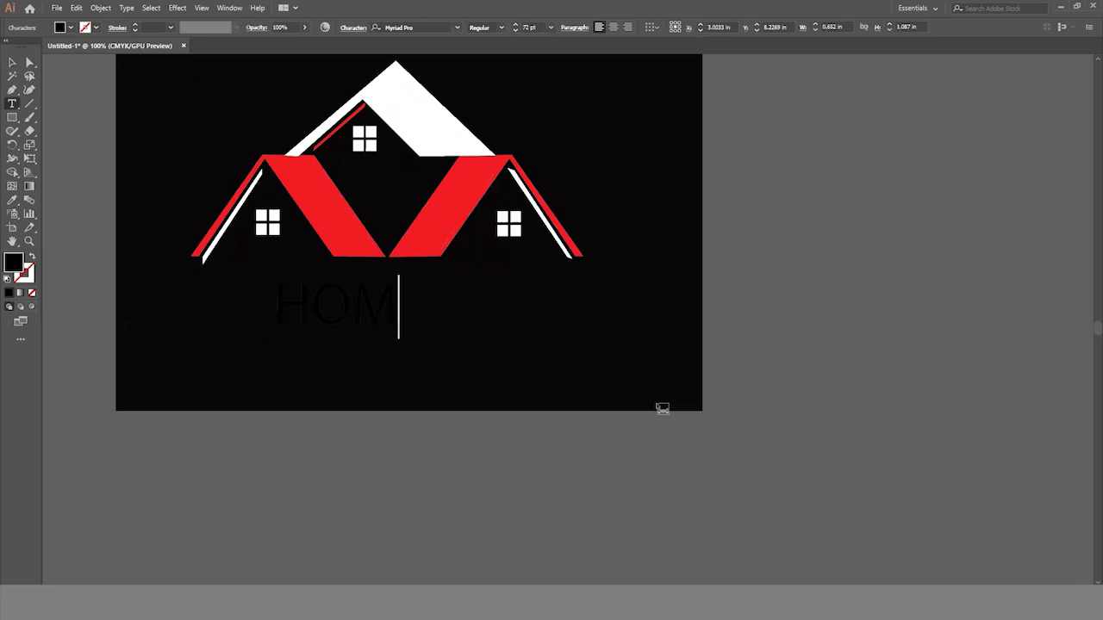
text(ELAND)
- Color the HOMELAND text CMYK Red and set its font to Impact
key(ctrl+a)
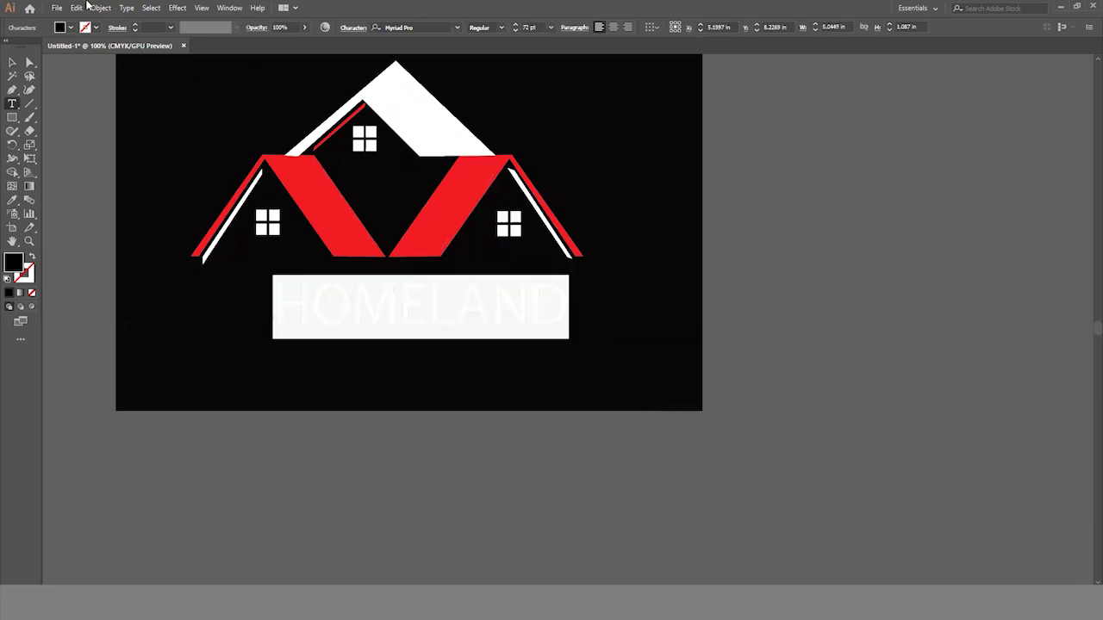
click(71, 27)
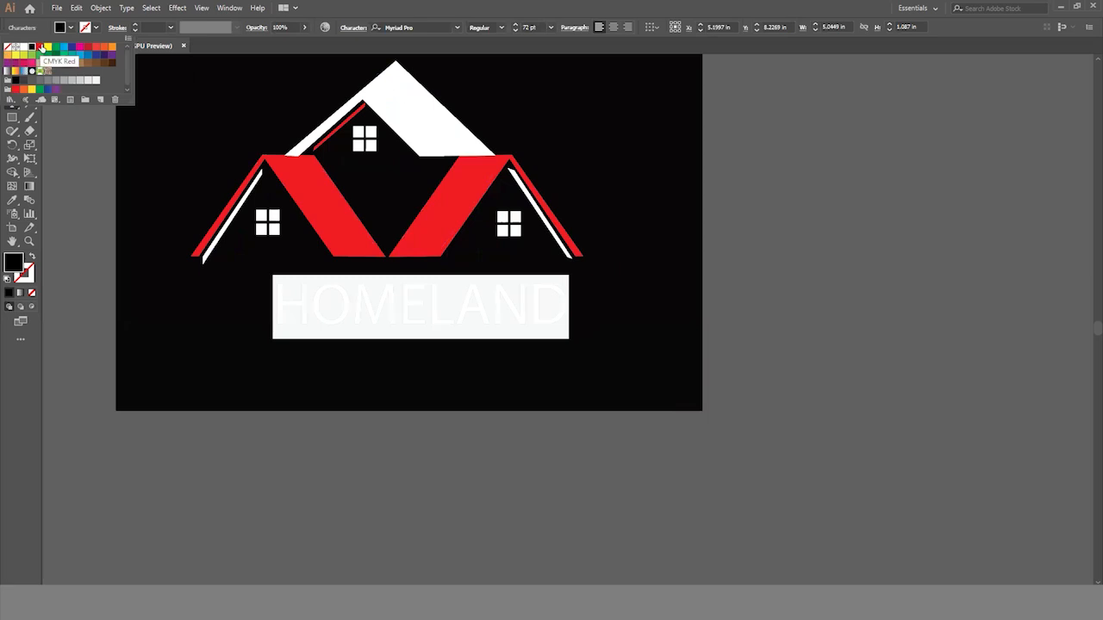
click(42, 48)
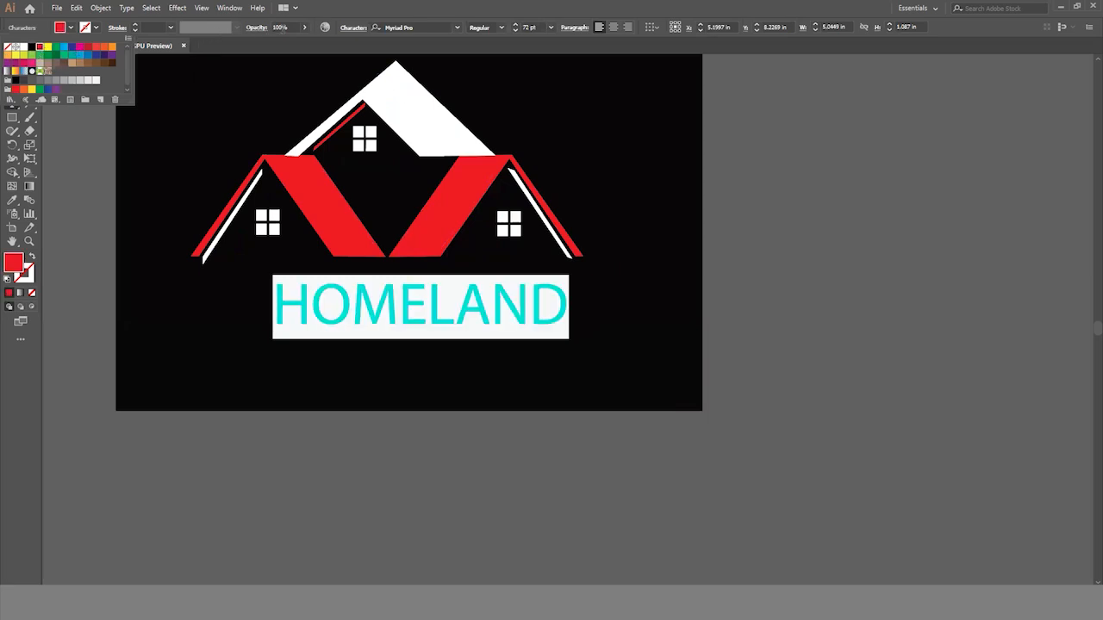
click(457, 28)
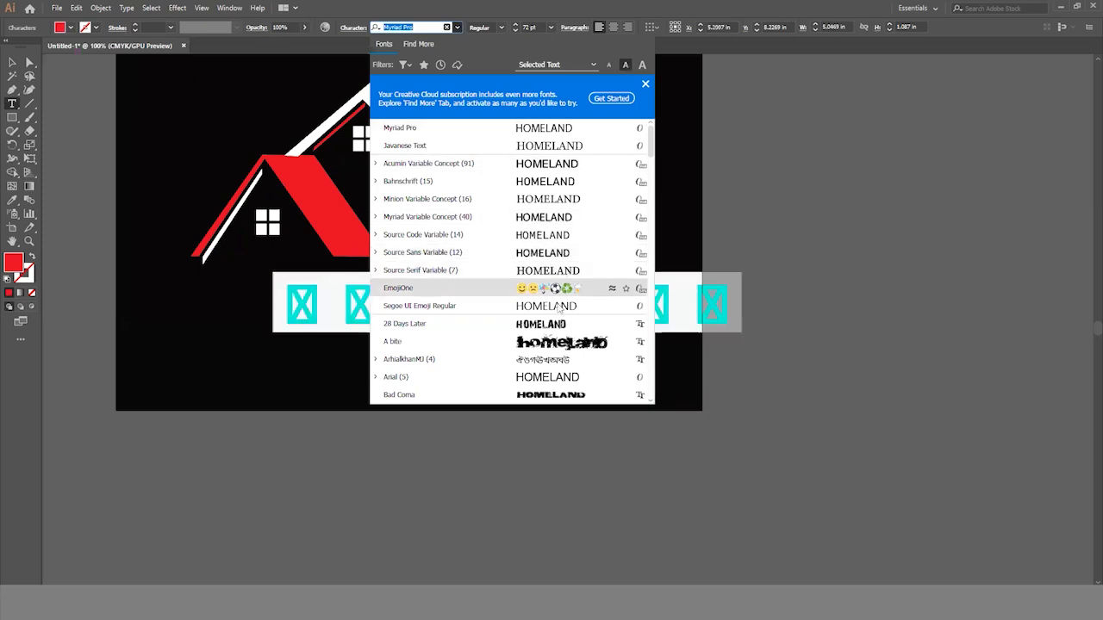
scroll(558, 310, down, 15)
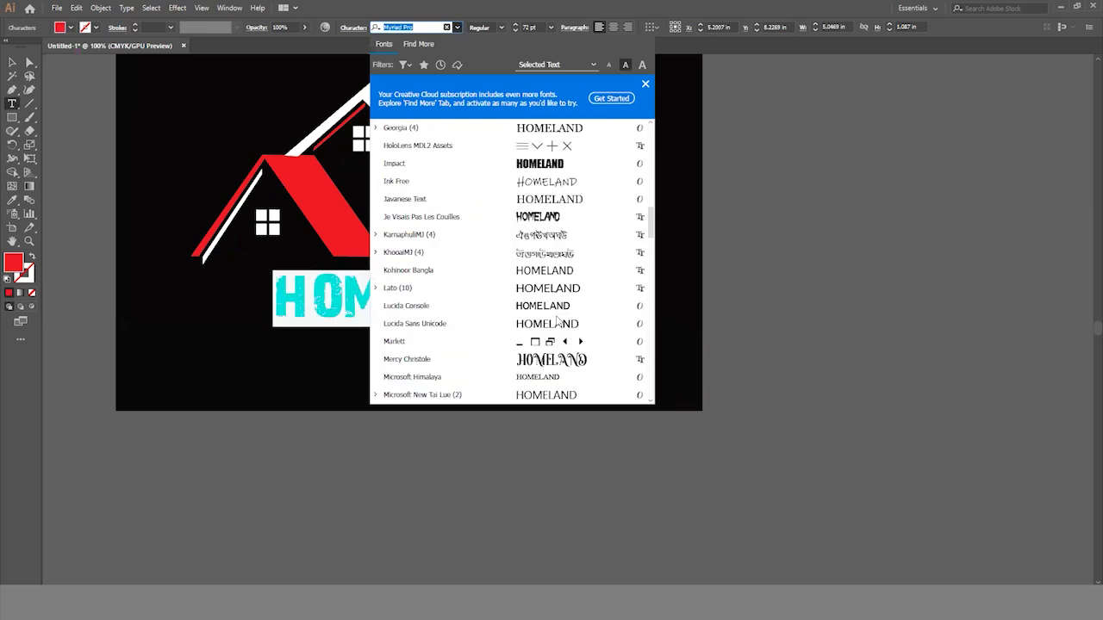
click(532, 163)
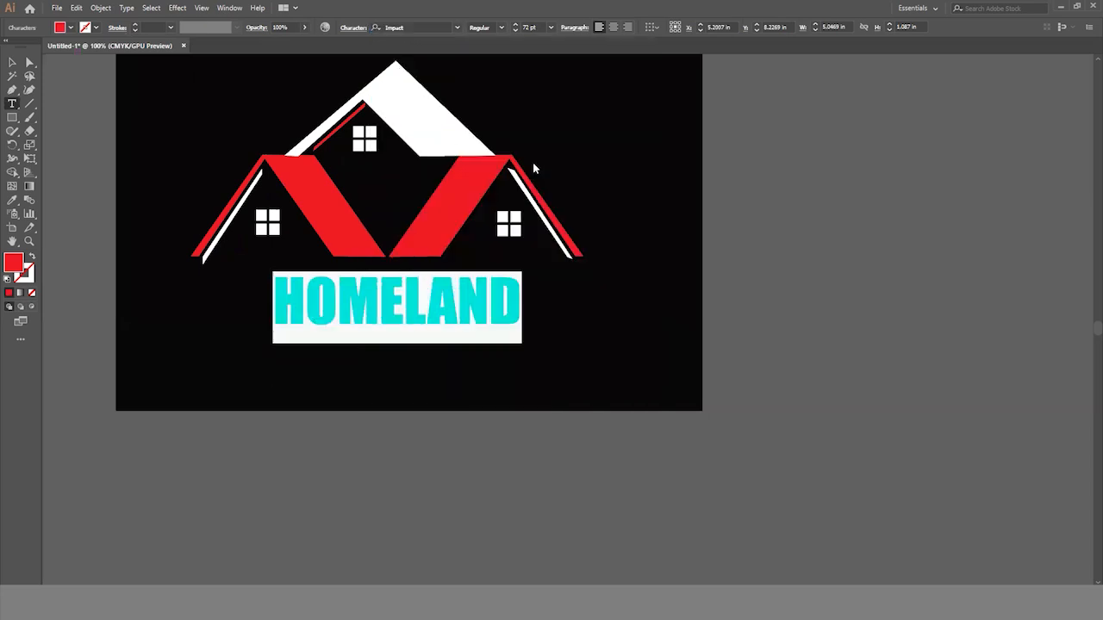
- Stretch the HOMELAND text to about 7.07 in wide and 1.39 in tall, spanning the house's width
click(11, 63)
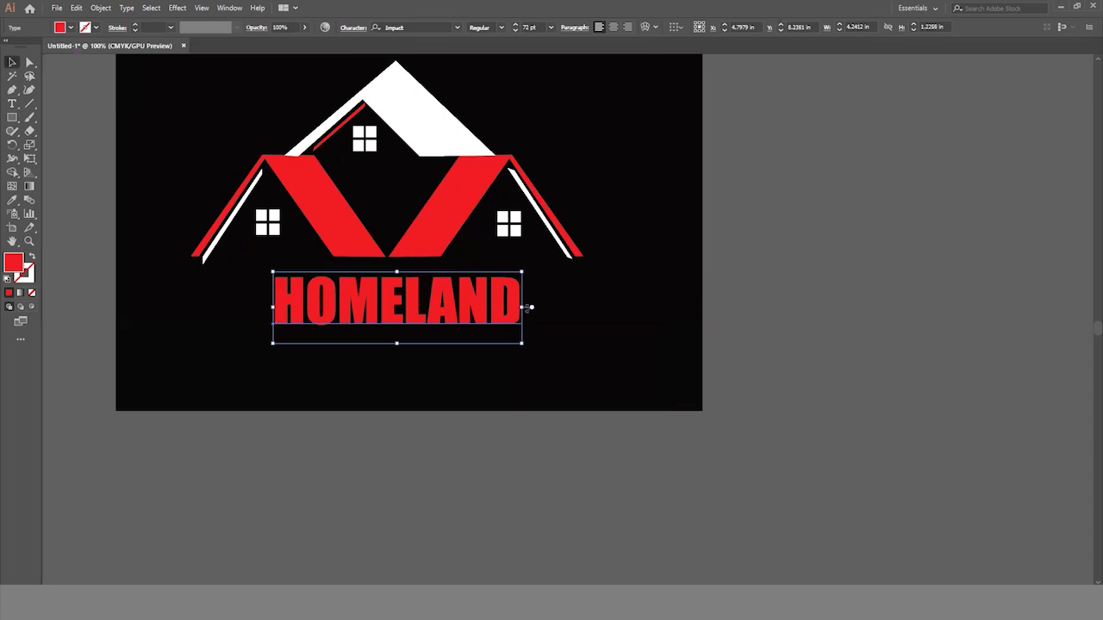
drag(523, 308, 600, 308)
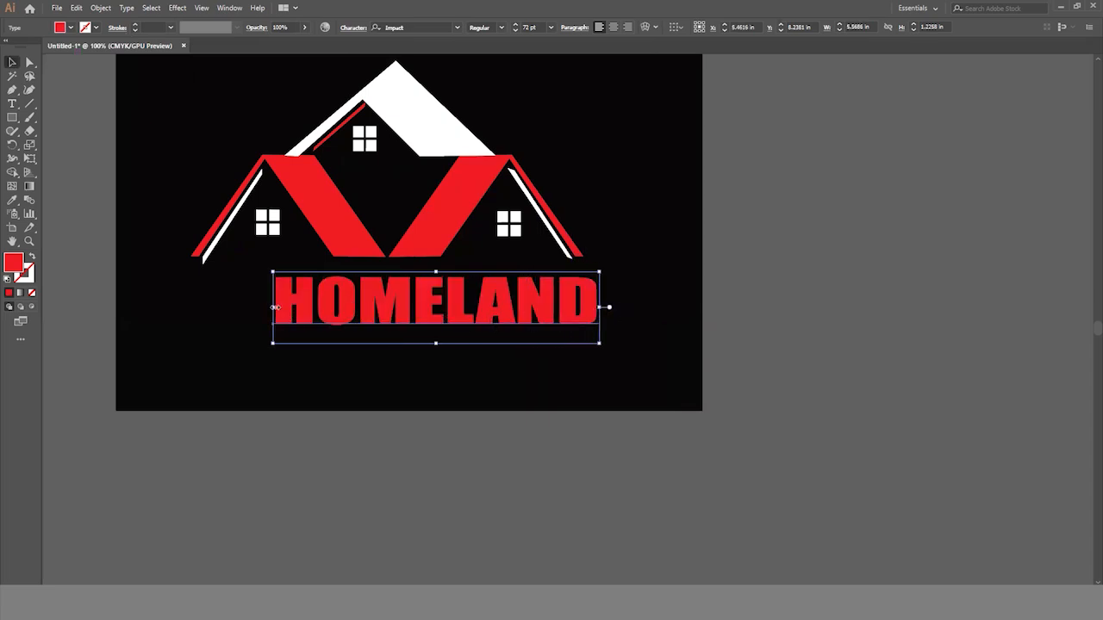
drag(270, 308, 184, 308)
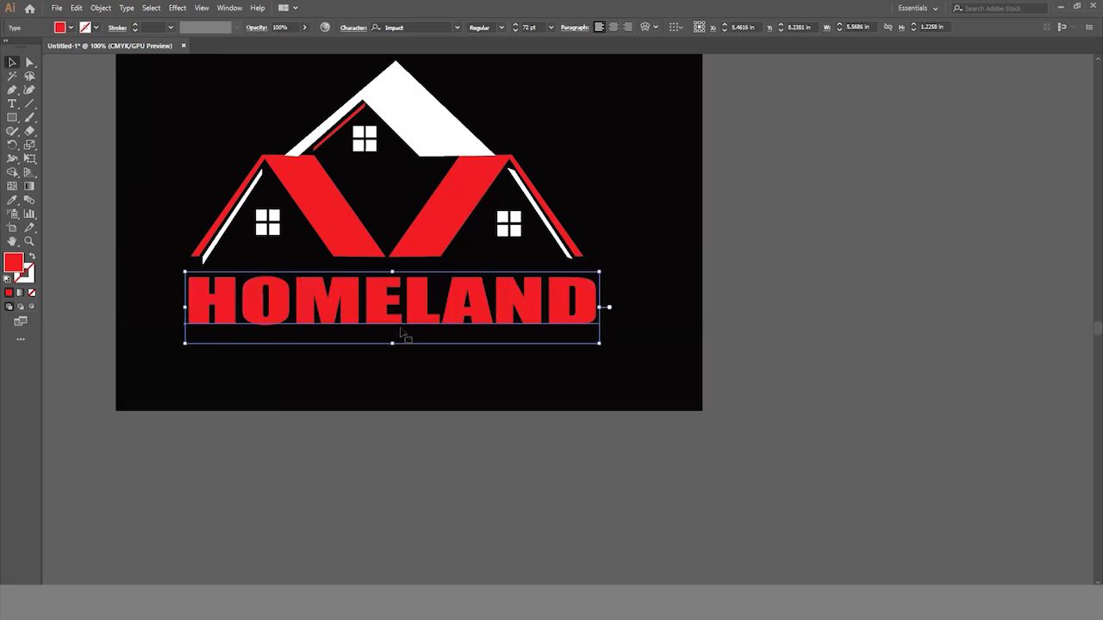
drag(391, 342, 384, 321)
click(827, 401)
- Place a copy of the HOMELAND text directly below the original
scroll(669, 401, up, 1)
click(418, 330)
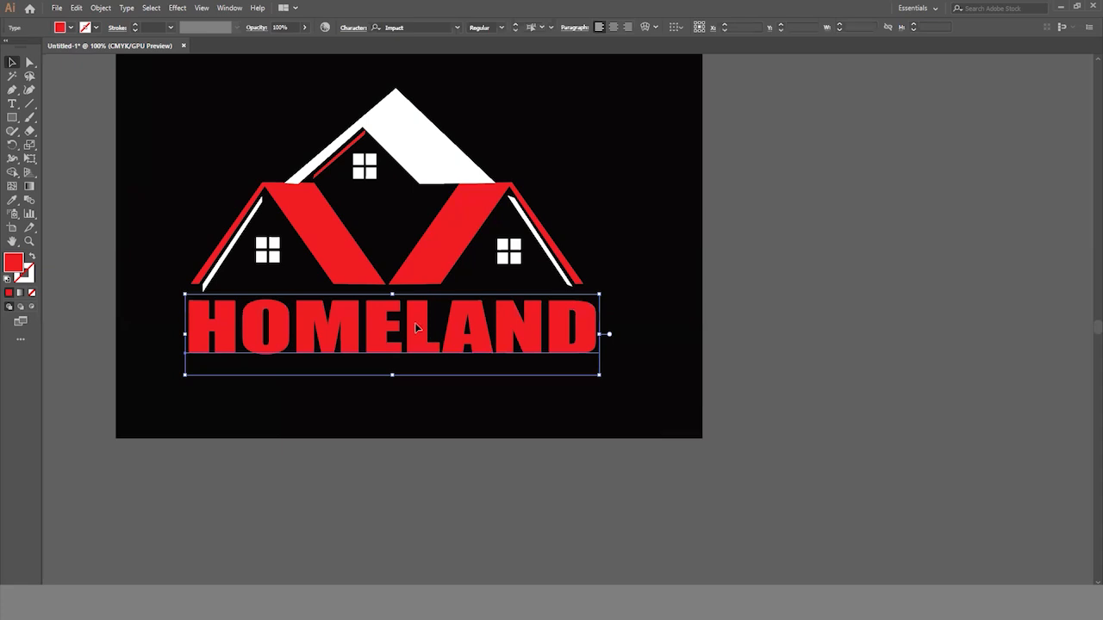
drag(414, 322, 416, 396)
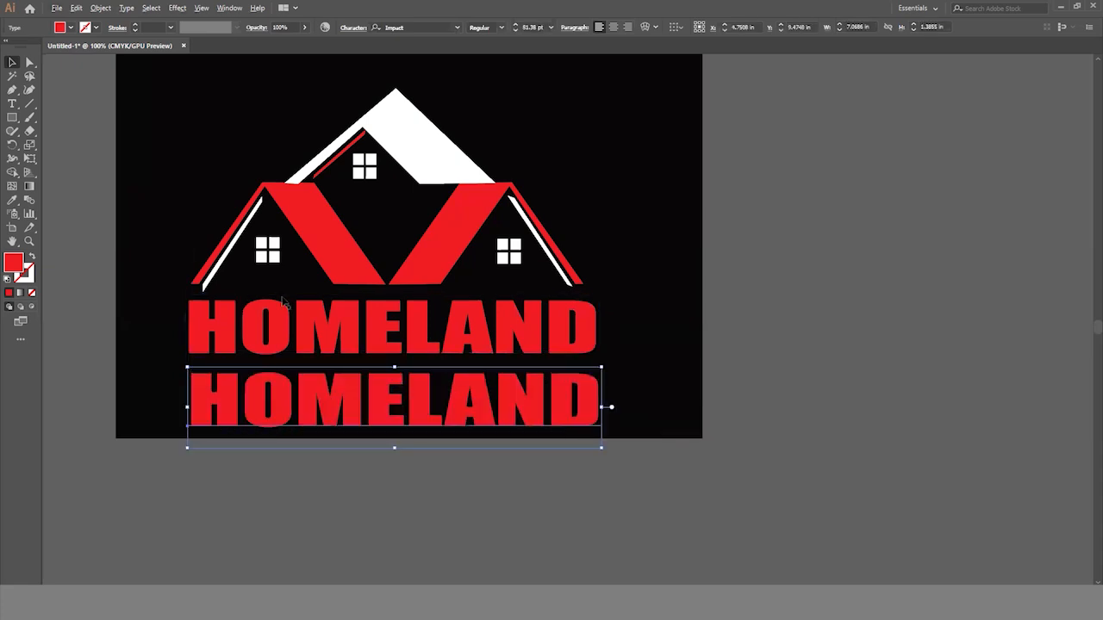
- Replace the wording of the lower HOMELAND copy with "MAKE YOUR DREAM"
click(12, 103)
click(251, 420)
key(ctrl+a)
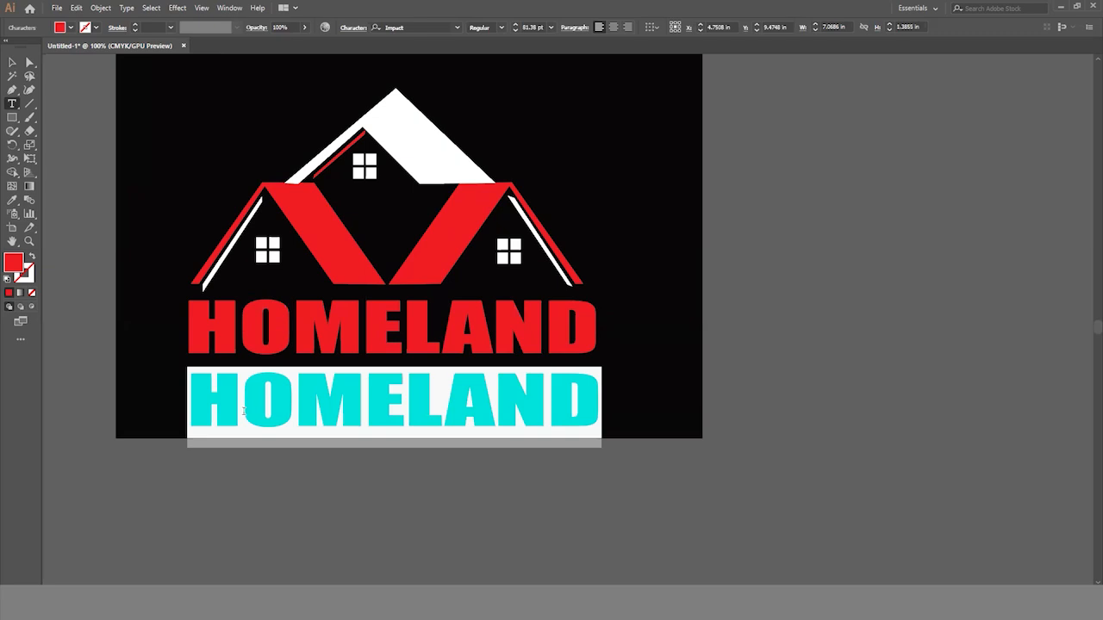
text(make)
key(BackSpace)
key(BackSpace)
key(BackSpace)
key(BackSpace)
key(BackSpace)
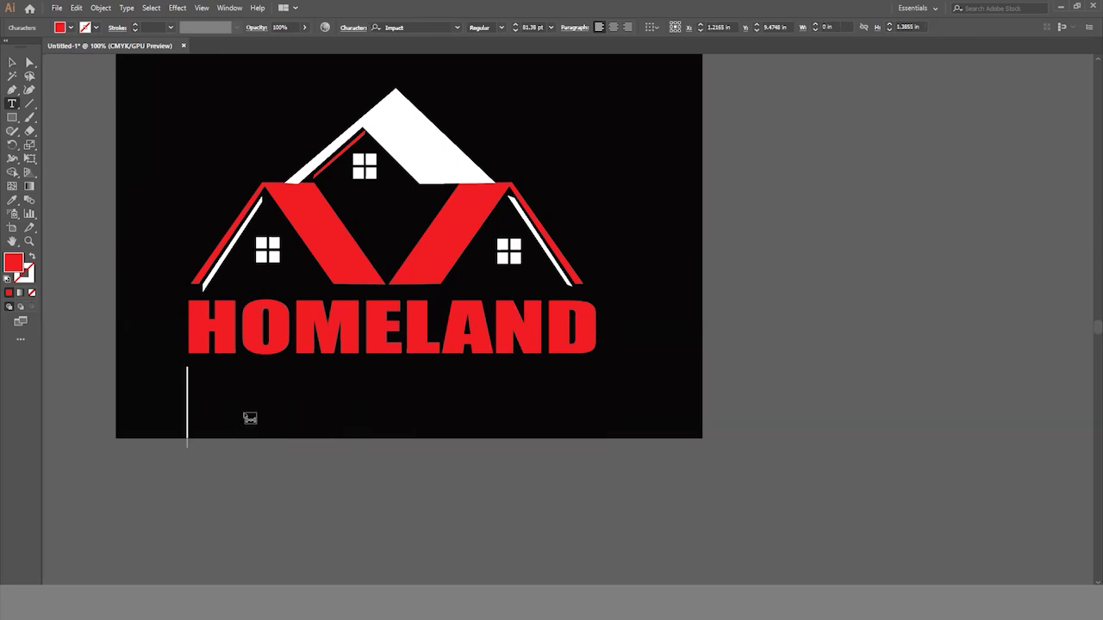
text(MAKE )
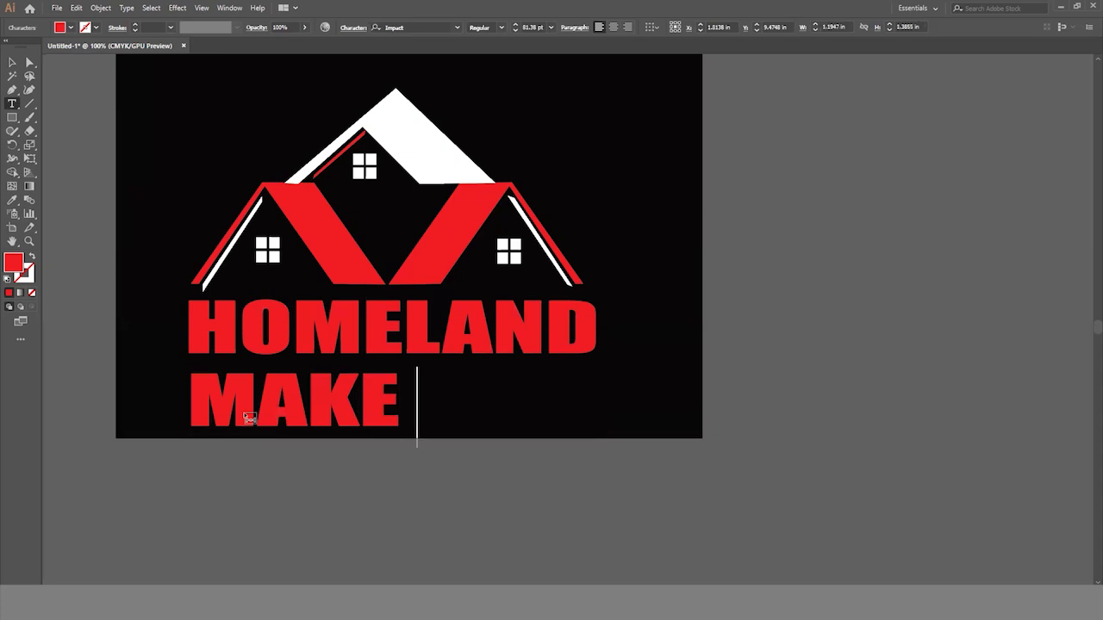
text(YOUR DREAM)
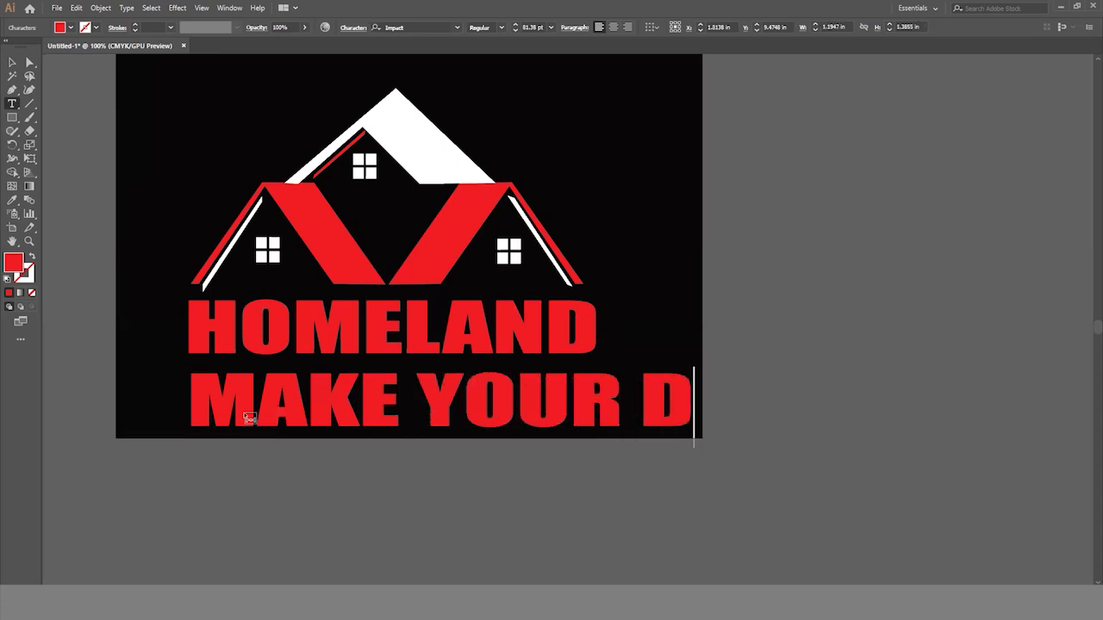
- Set the MAKE YOUR DREAM tagline in Myriad Pro at 24 pt
key(ctrl+a)
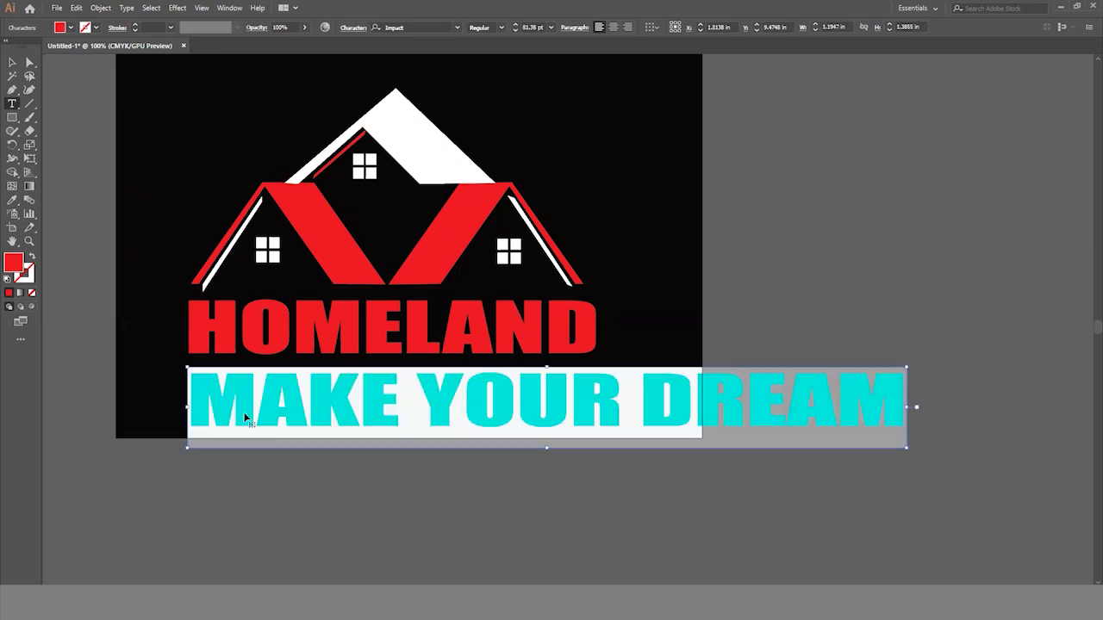
click(457, 27)
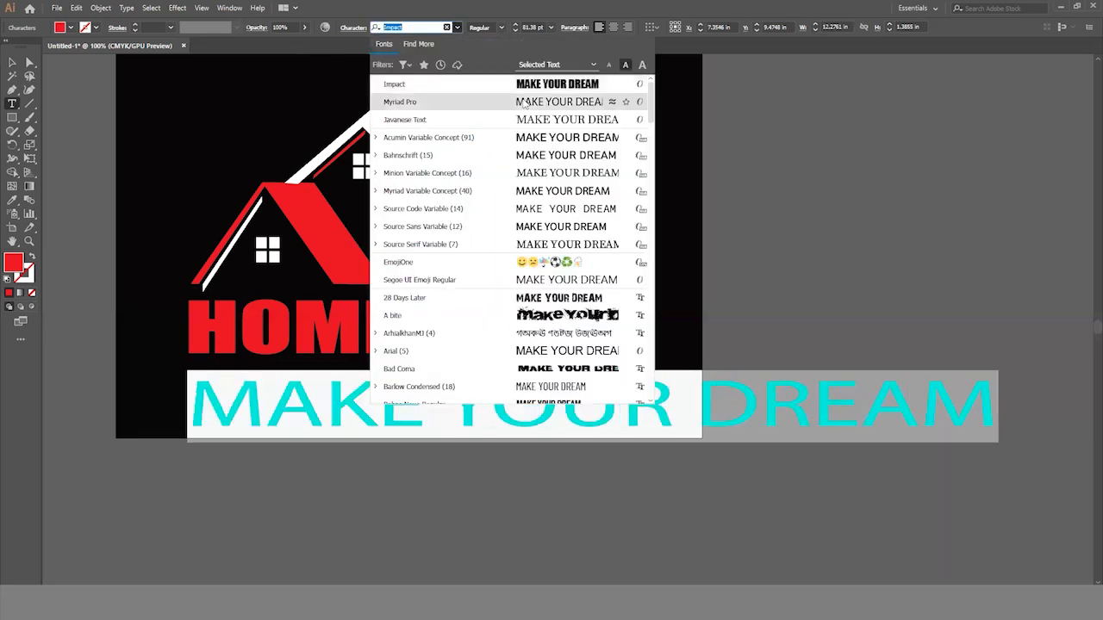
click(525, 103)
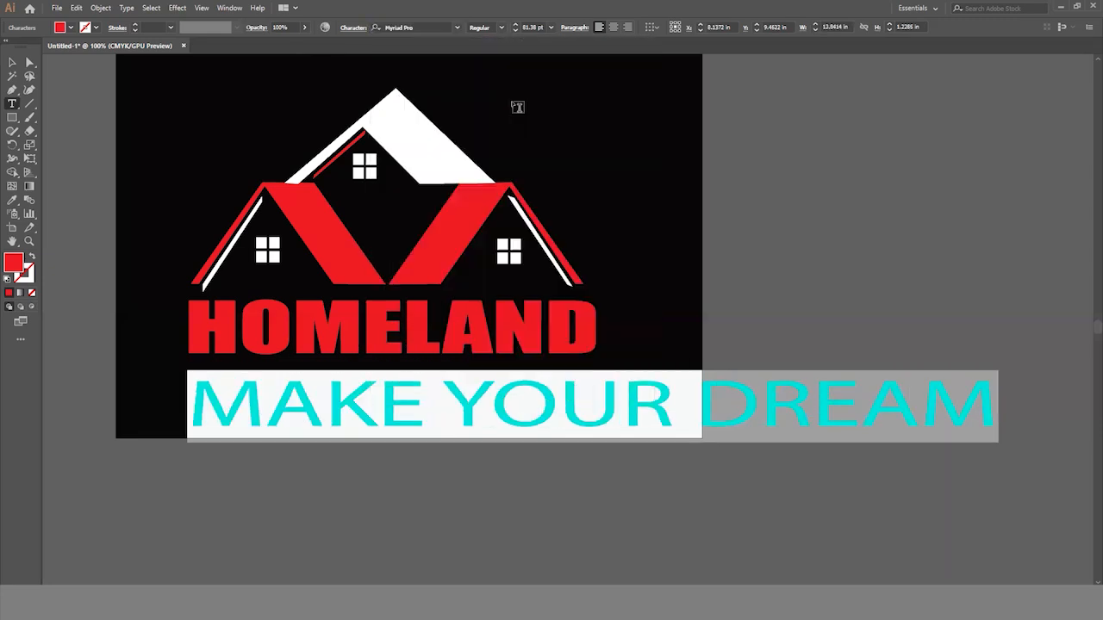
click(551, 27)
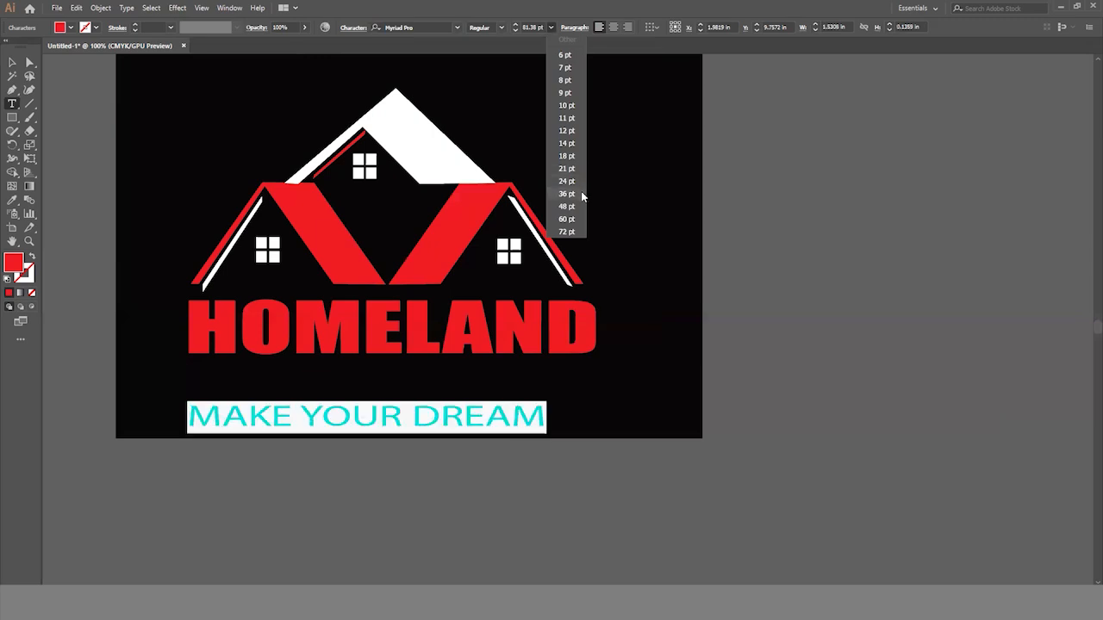
click(573, 195)
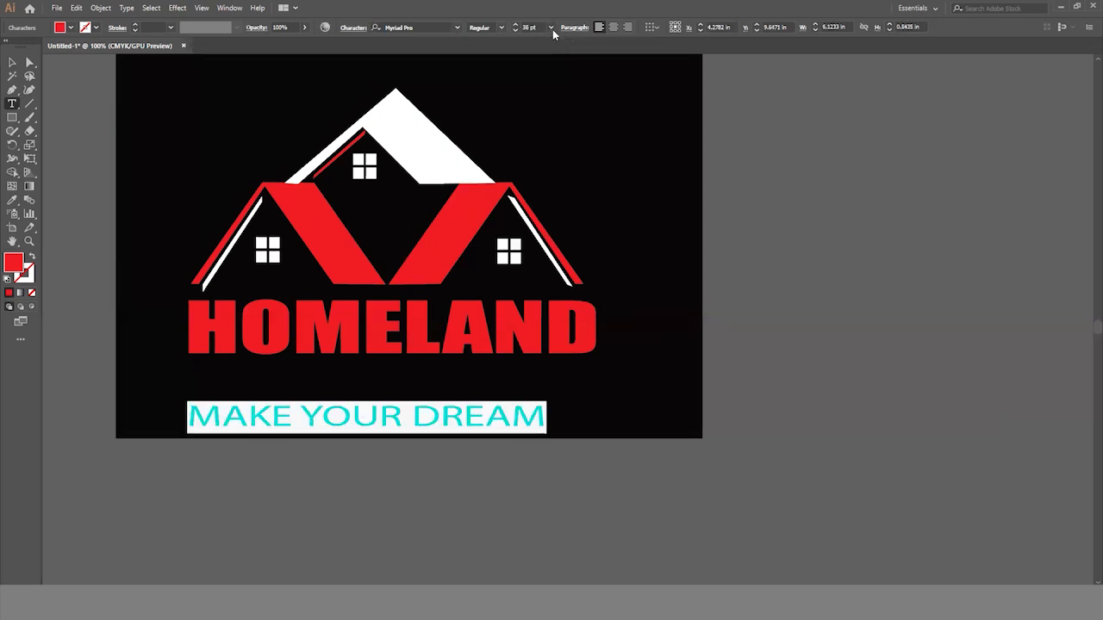
click(551, 27)
click(566, 180)
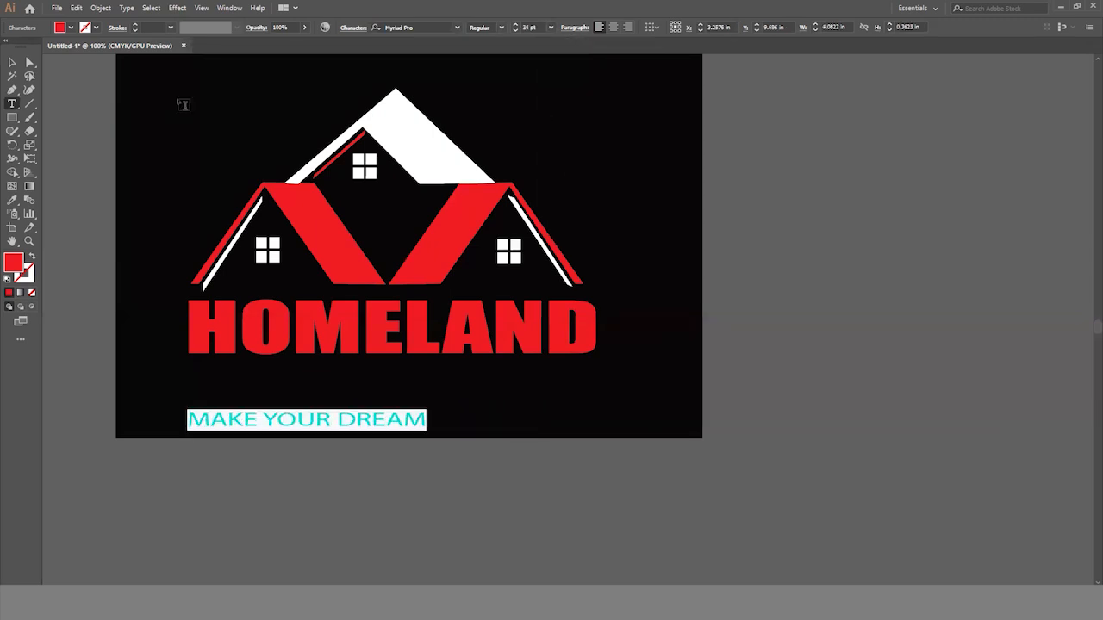
- Center the MAKE YOUR DREAM tagline just below HOMELAND, heightened to about 0.57 in, and fill it with white
click(12, 62)
drag(351, 427, 383, 379)
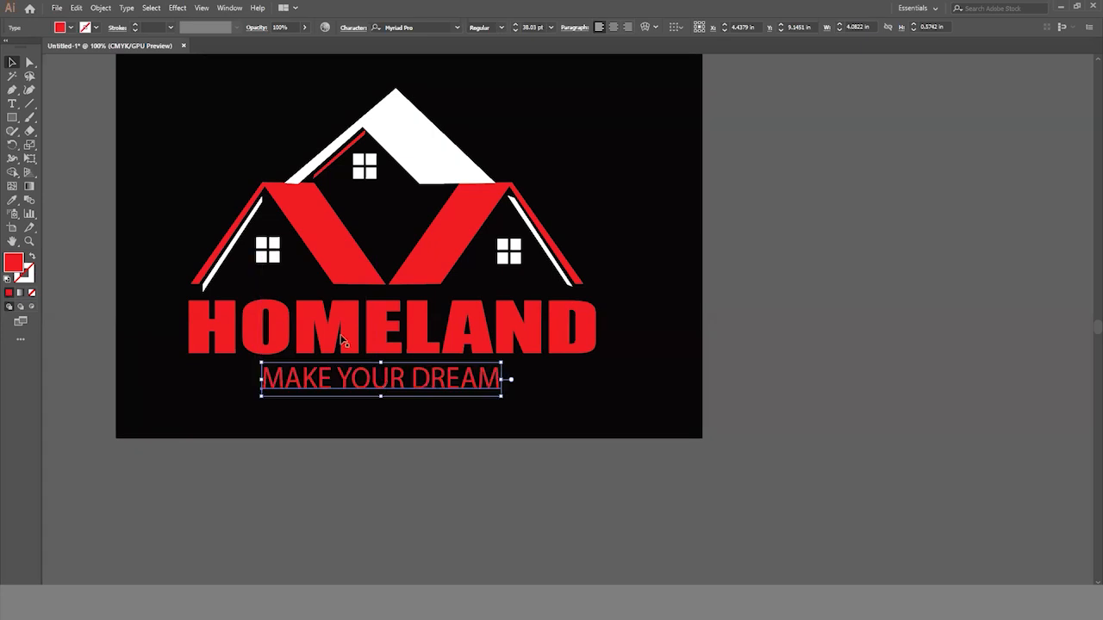
click(71, 28)
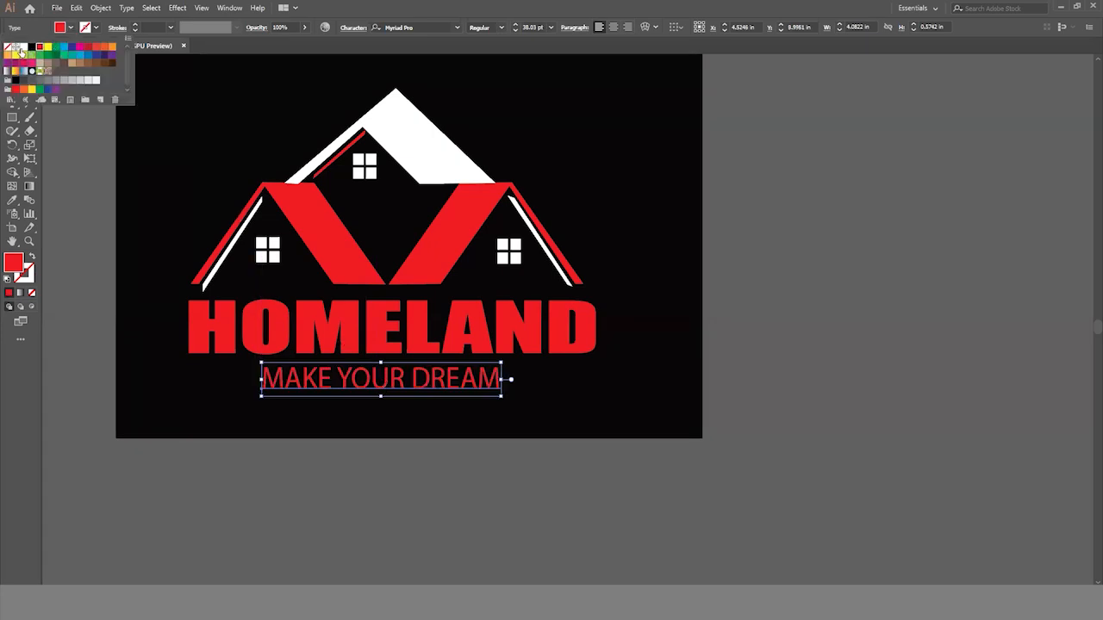
click(21, 50)
click(229, 469)
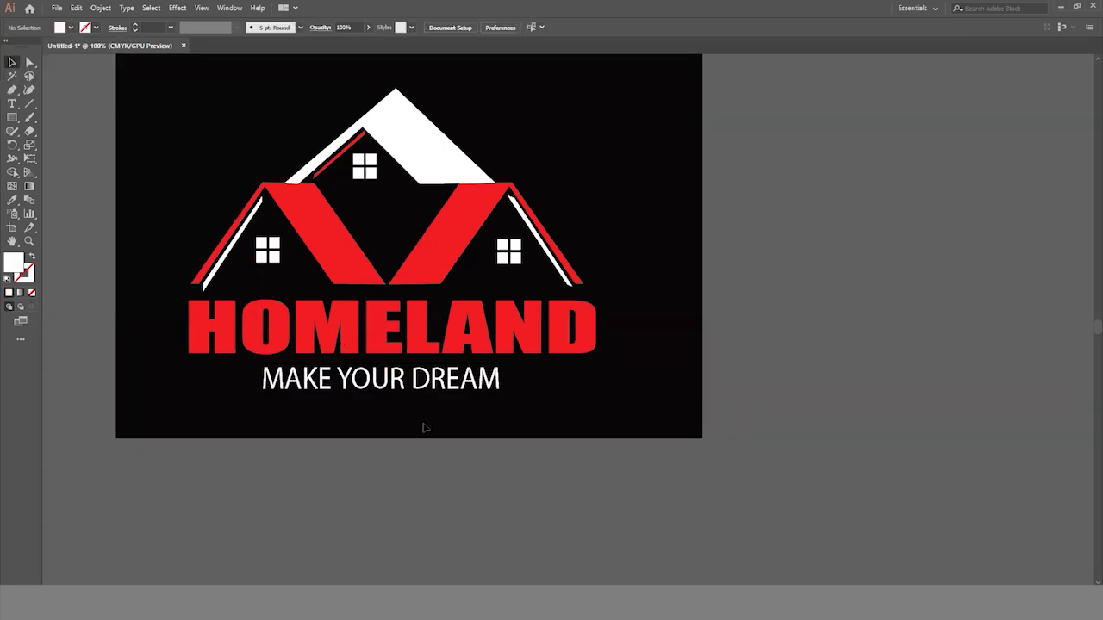
drag(379, 385, 389, 385)
- Draw a horizontal line about 1.22 in long to the left of the MAKE YOUR DREAM tagline and give it a red stroke
scroll(329, 402, up, 2)
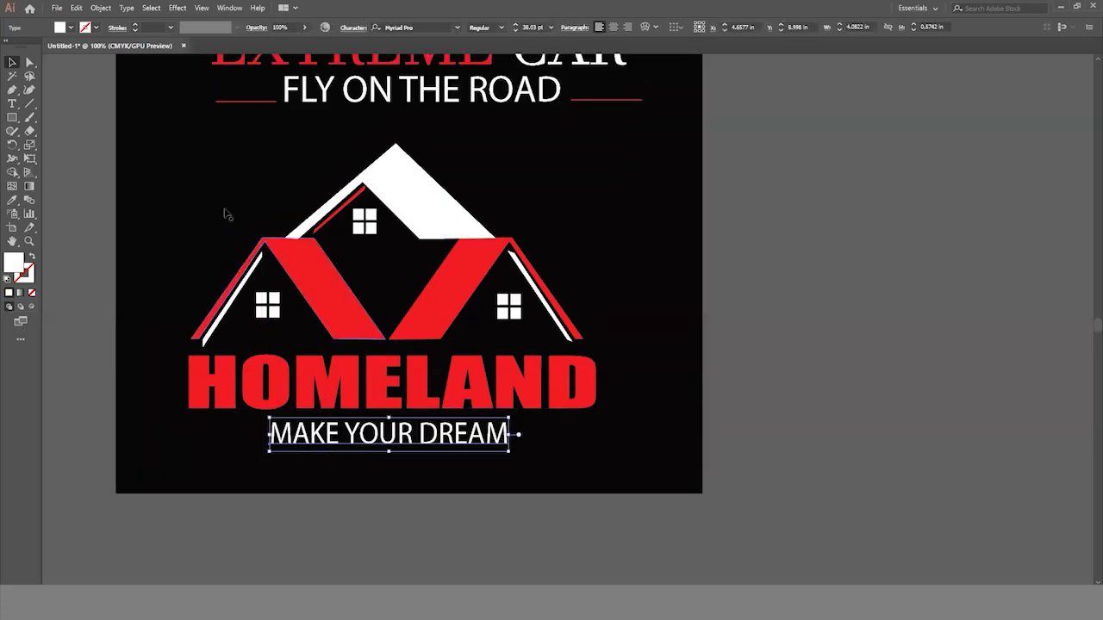
click(30, 105)
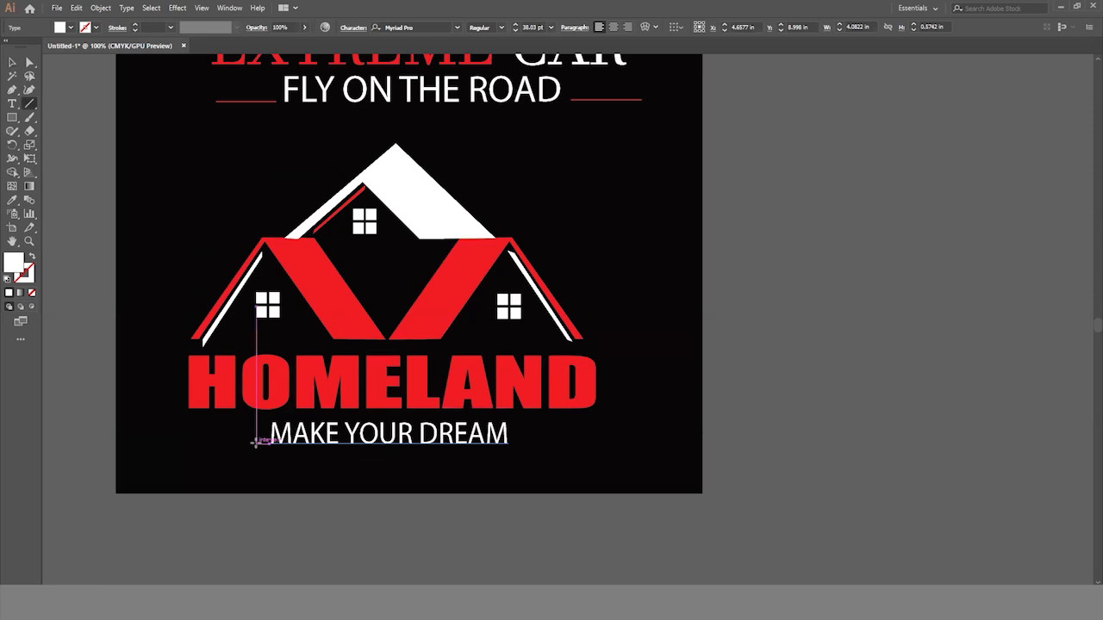
drag(255, 443, 185, 443)
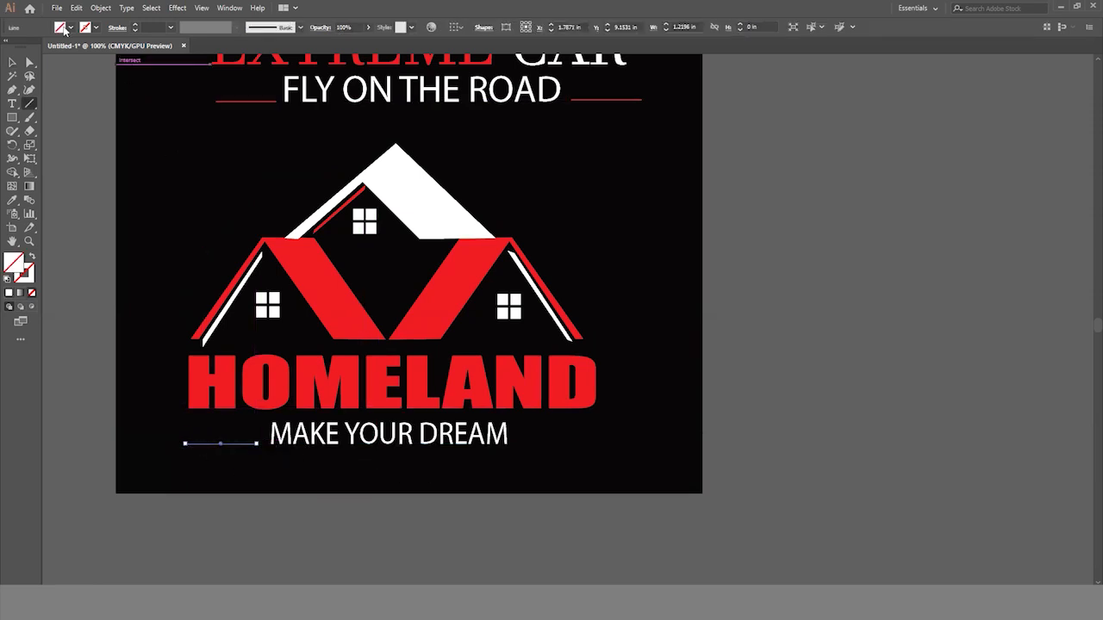
click(96, 29)
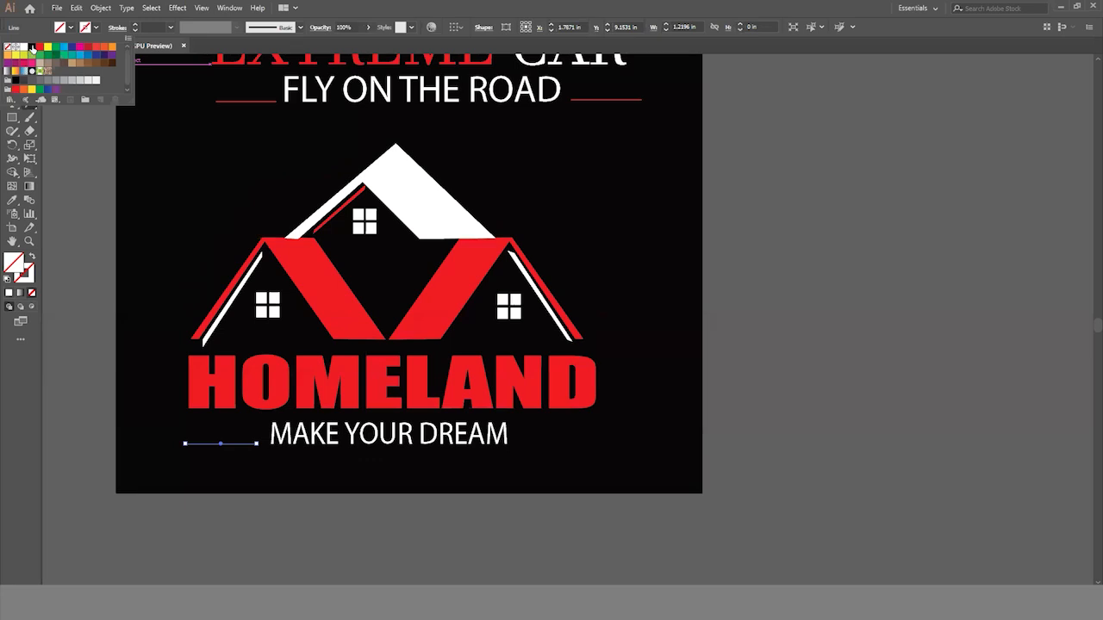
click(39, 47)
click(63, 150)
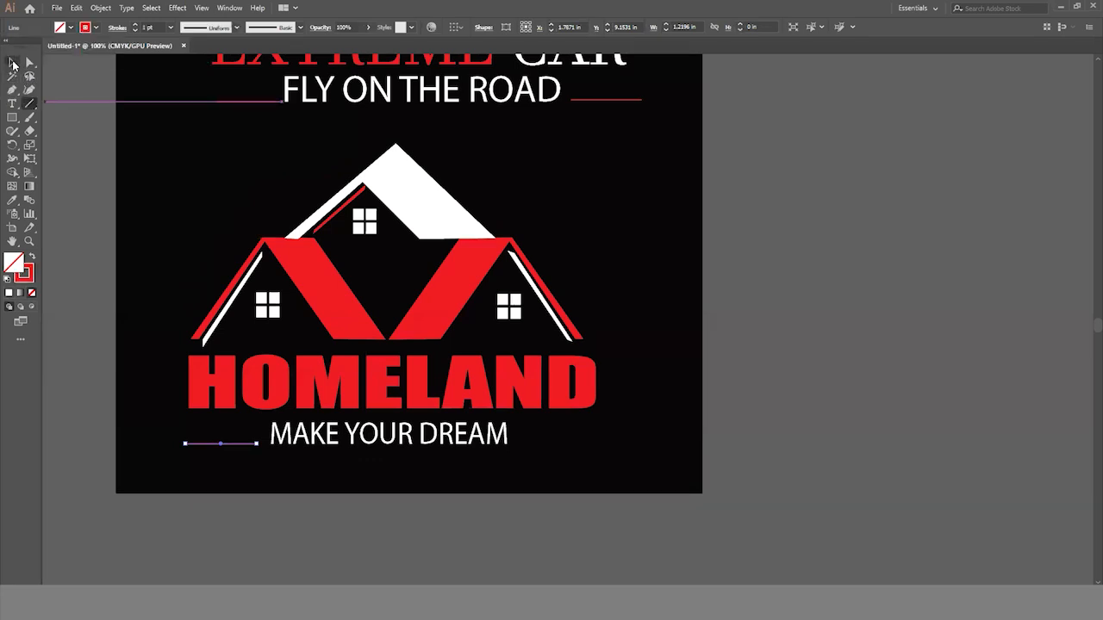
- Place a copy of the red line to the right of the tagline, level with the original line
drag(234, 447, 583, 455)
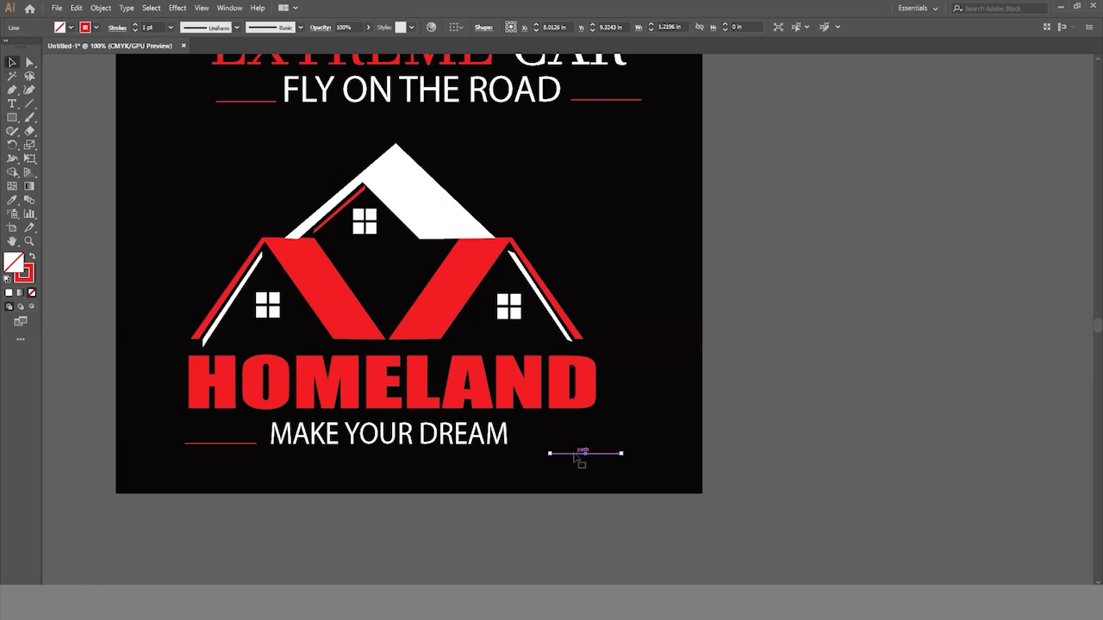
drag(575, 457, 548, 446)
click(620, 532)
- Group the house design, HOMELAND lettering, tagline and both red lines into one object
ctrl+alt+click(521, 454)
ctrl+alt+click(521, 453)
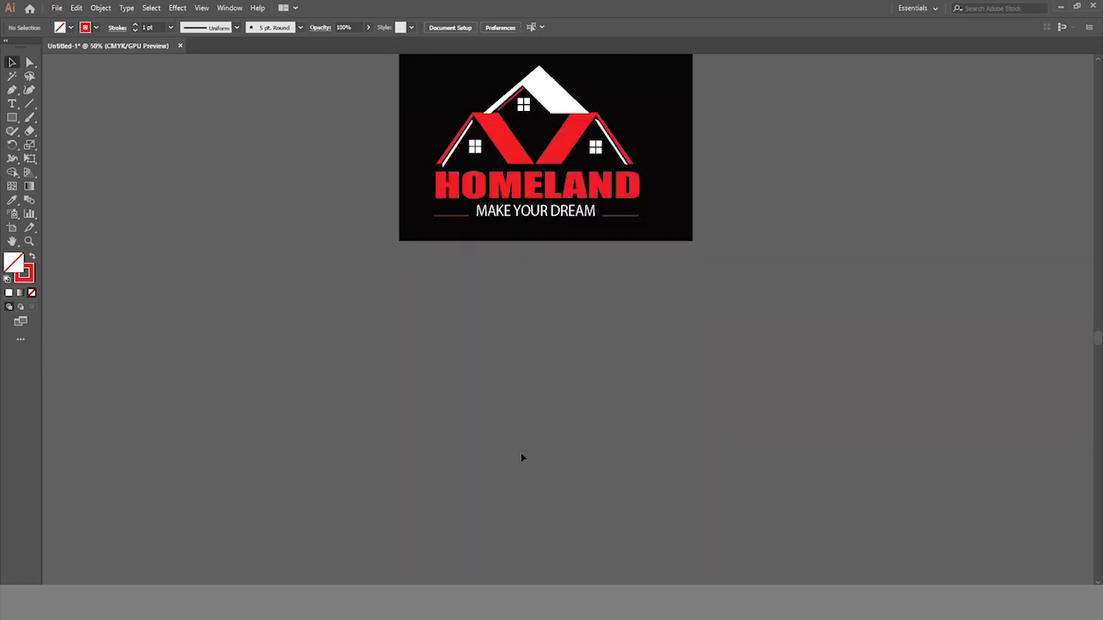
scroll(522, 453, up, 6)
drag(453, 244, 625, 399)
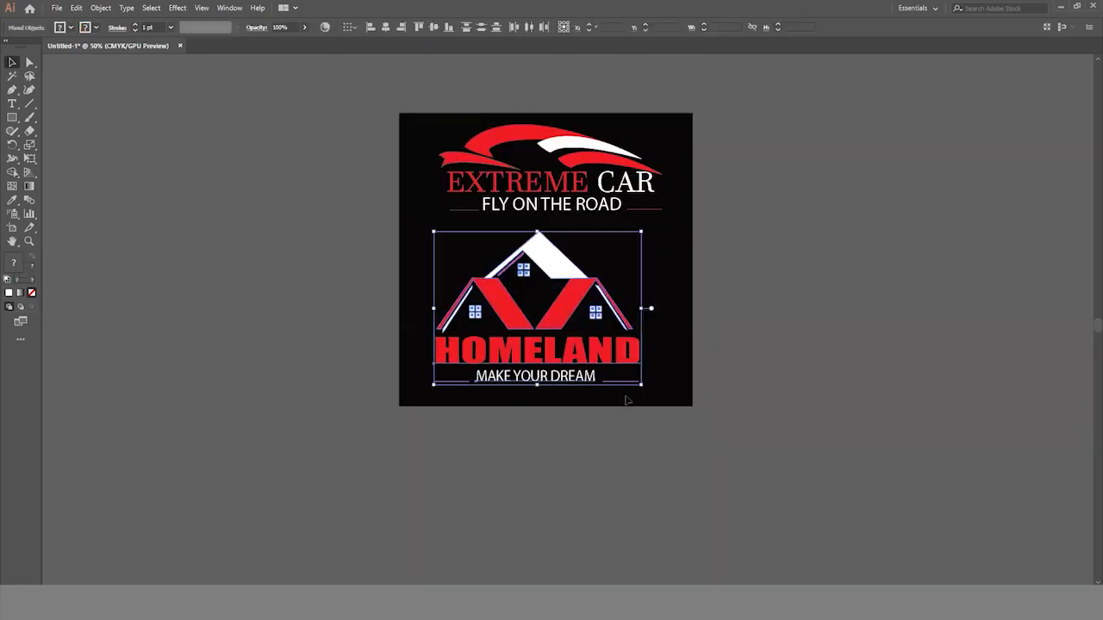
key(ctrl+g)
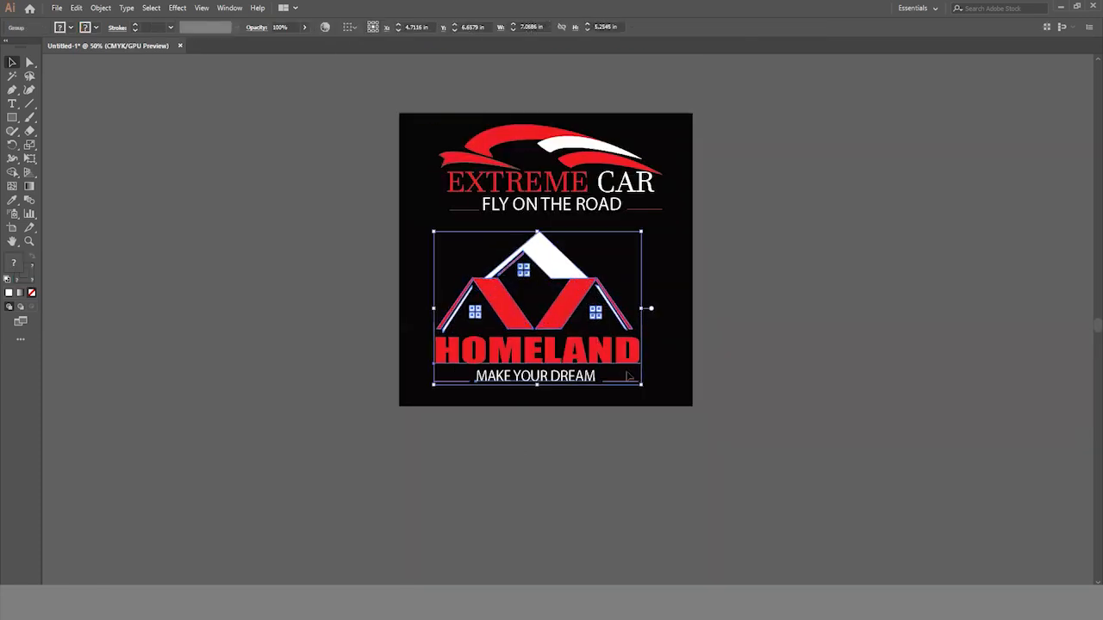
- Scale the HOMELAND logo group down slightly and center it below the EXTREME CAR logo
mouse_move(645, 387)
mouse_down()
mouse_move(661, 398)
mouse_move(628, 376)
mouse_up()
drag(561, 269, 572, 264)
click(786, 394)
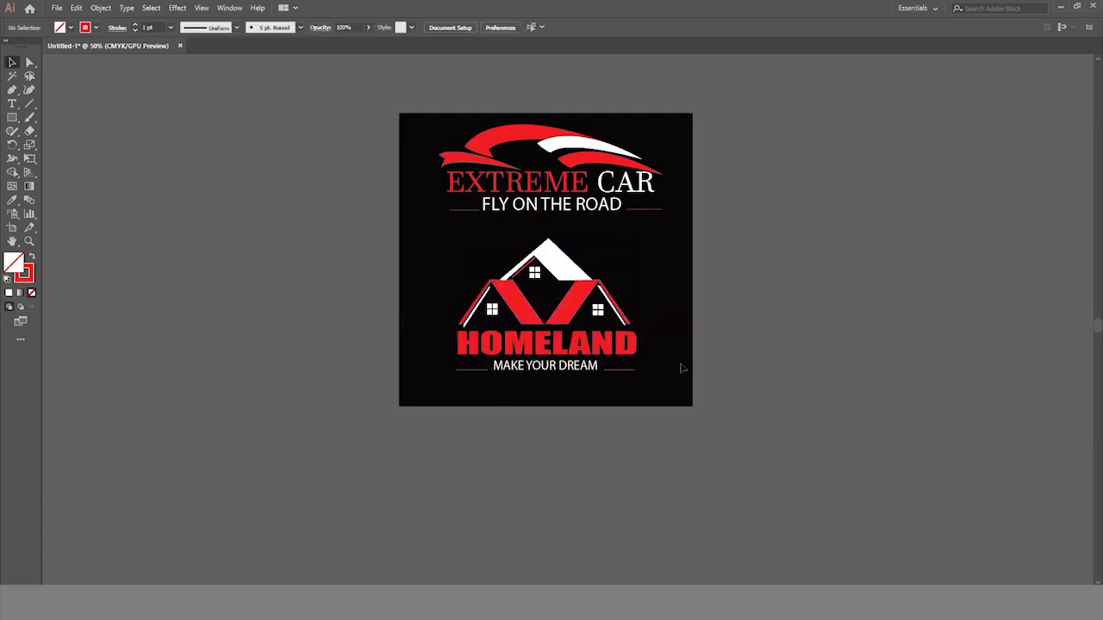
scroll(681, 367, up, 2)
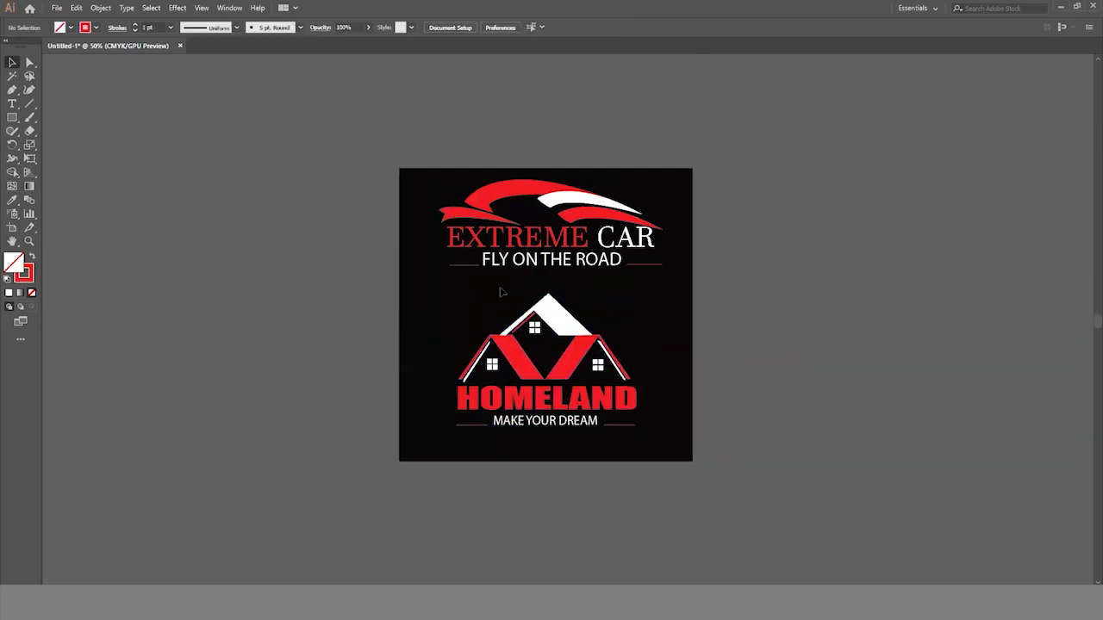